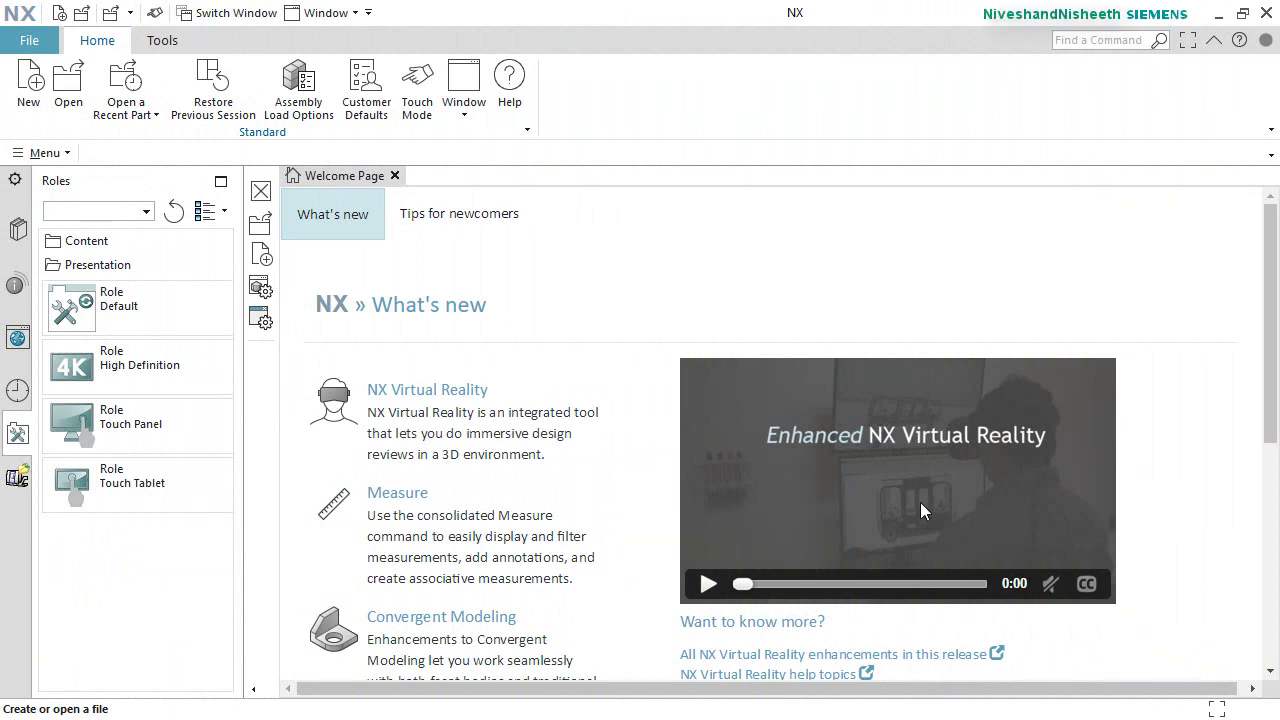
Start a new inch Model part and create a folder named Suspension Spring inside D:\Siemens NX 1855's existing subfolder as its save location.
{"action": "left_click", "coordinate": [20, 88]}
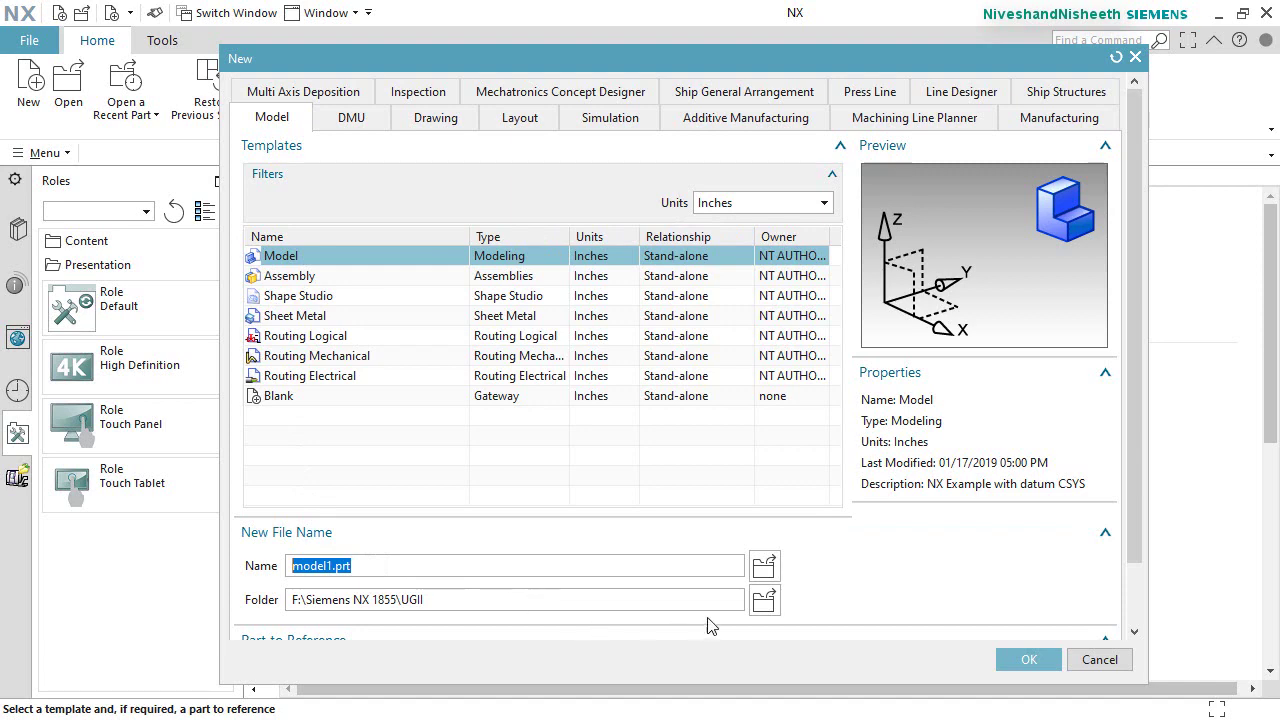
{"action": "left_click", "coordinate": [760, 611]}
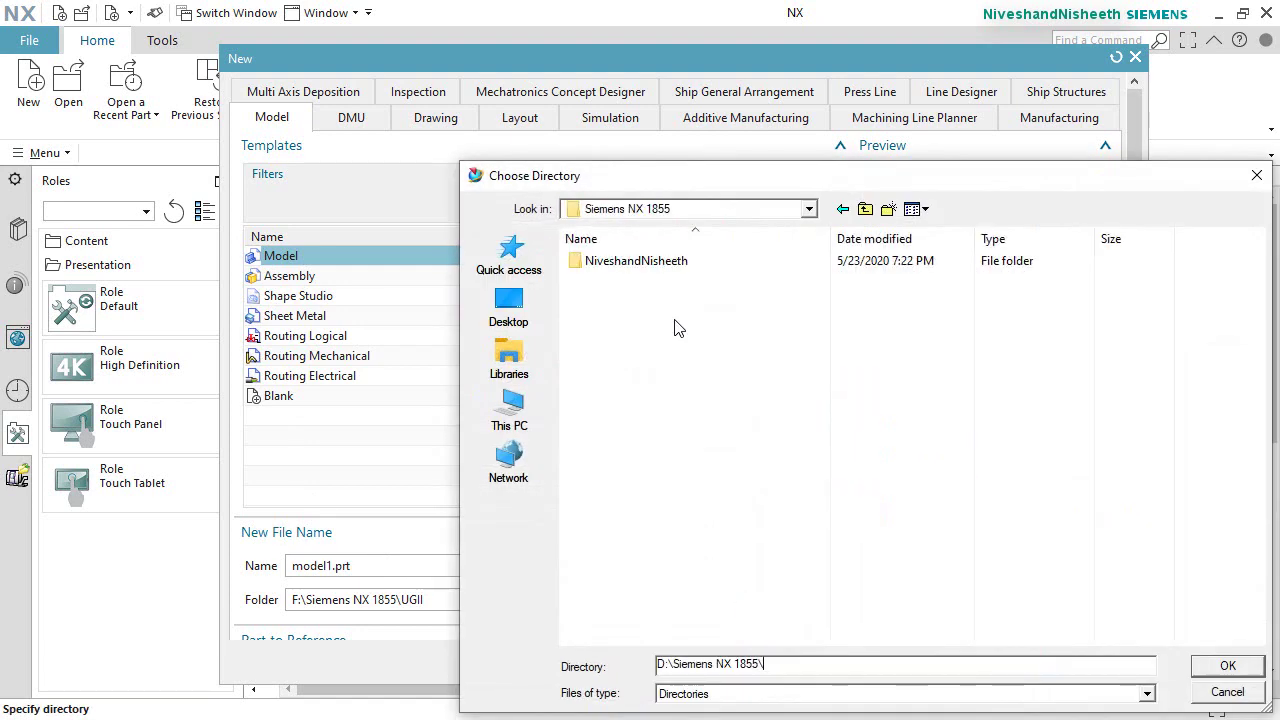
{"action": "double_click", "coordinate": [629, 260]}
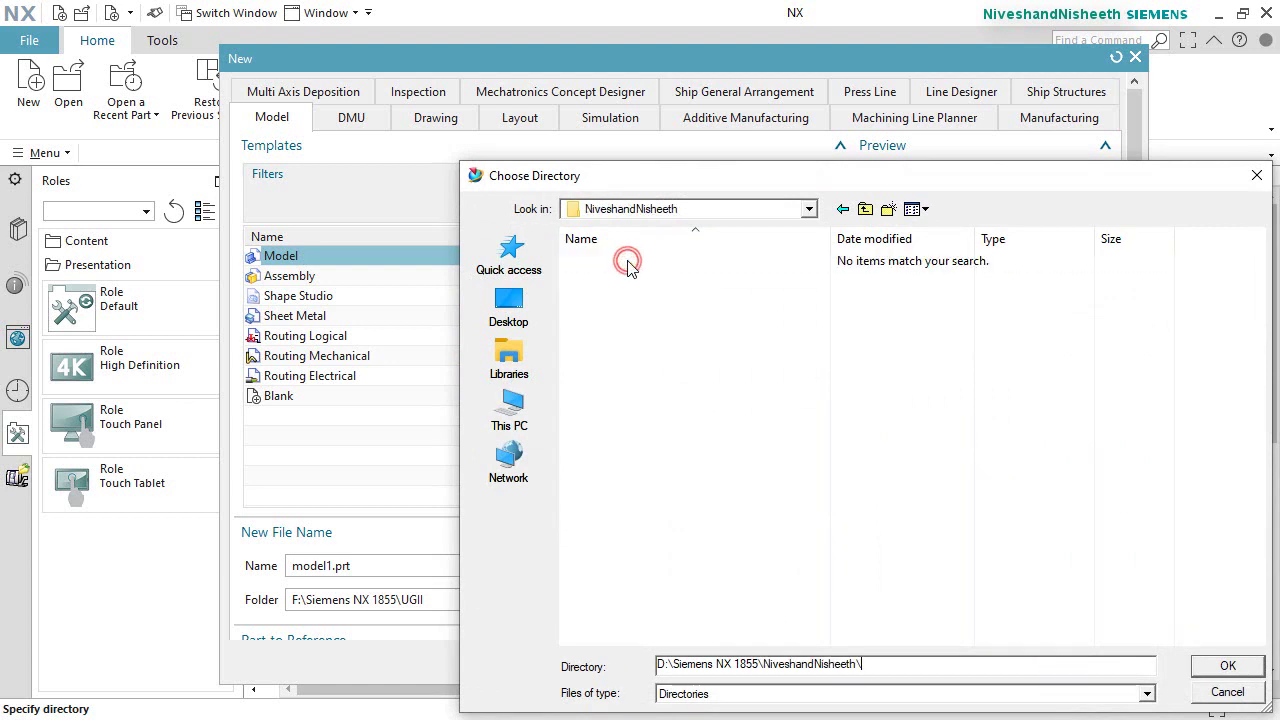
{"action": "left_click", "coordinate": [888, 208]}
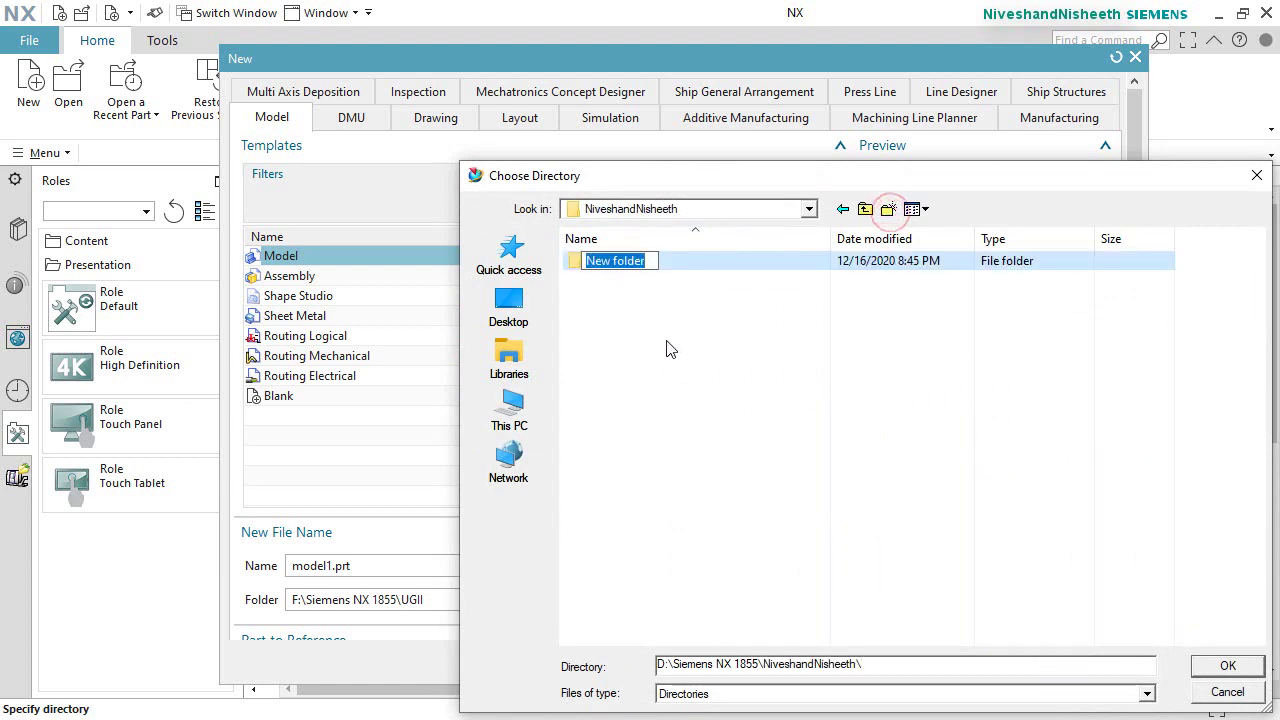
{"action": "type", "text": "Suspension Spring"}
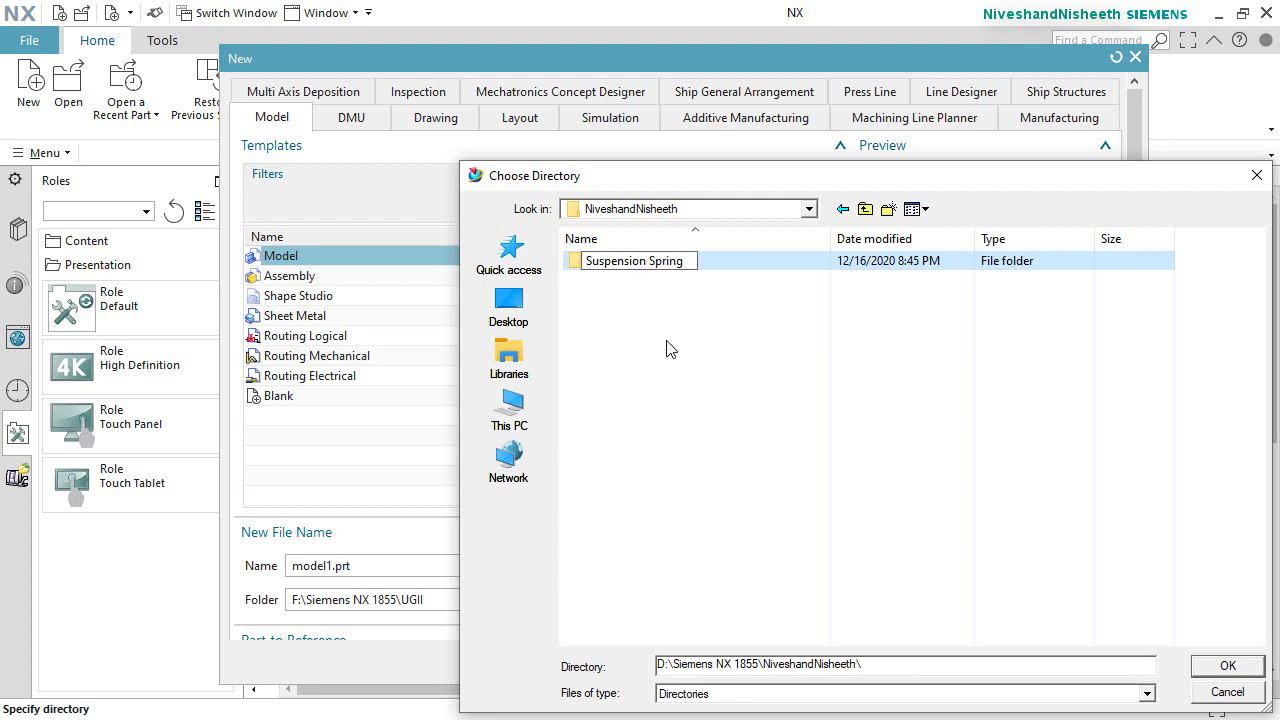
{"action": "key", "text": "ctrl+a"}
{"action": "key", "text": "ctrl+c"}
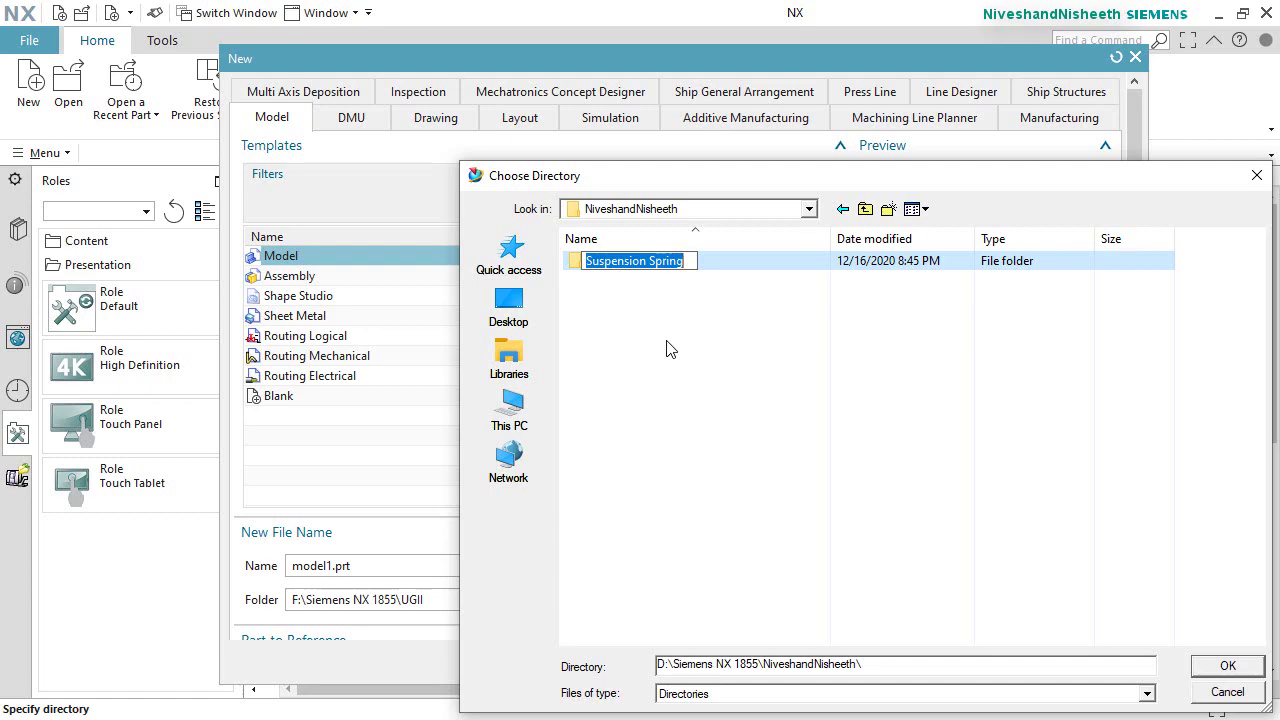
{"action": "left_click", "coordinate": [658, 326]}
{"action": "double_click", "coordinate": [623, 258]}
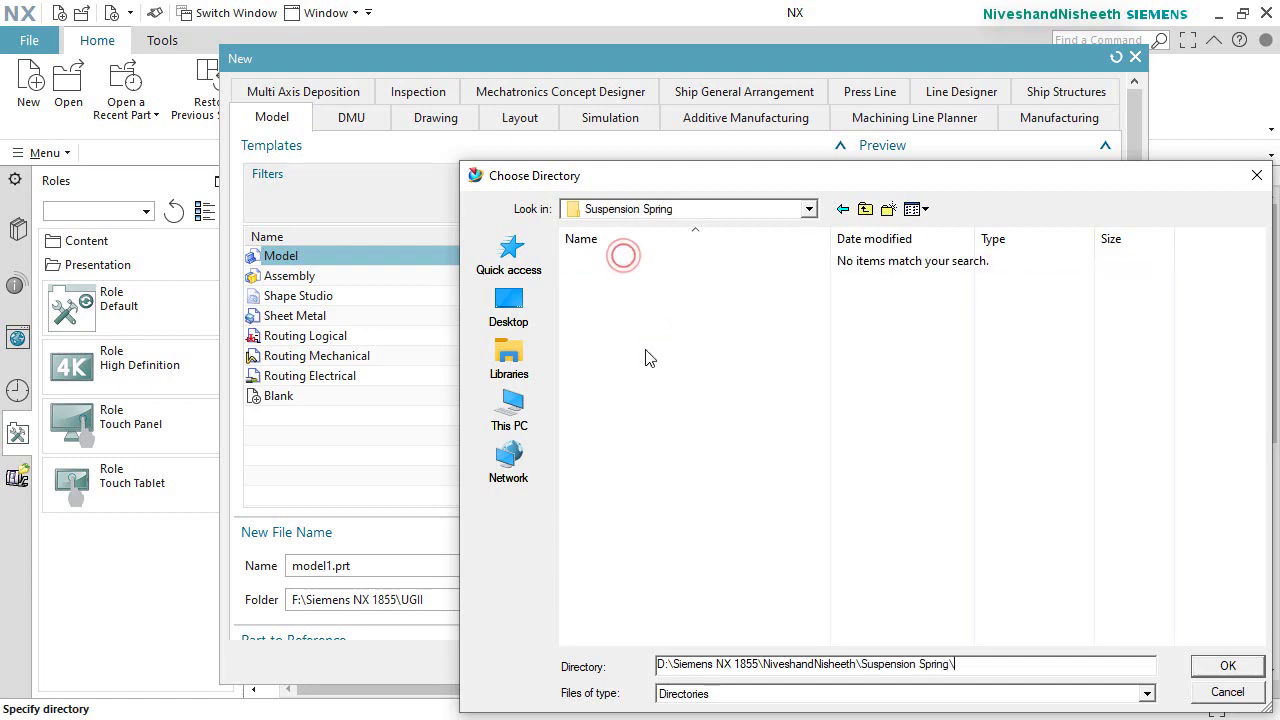
{"action": "left_click", "coordinate": [1228, 667]}
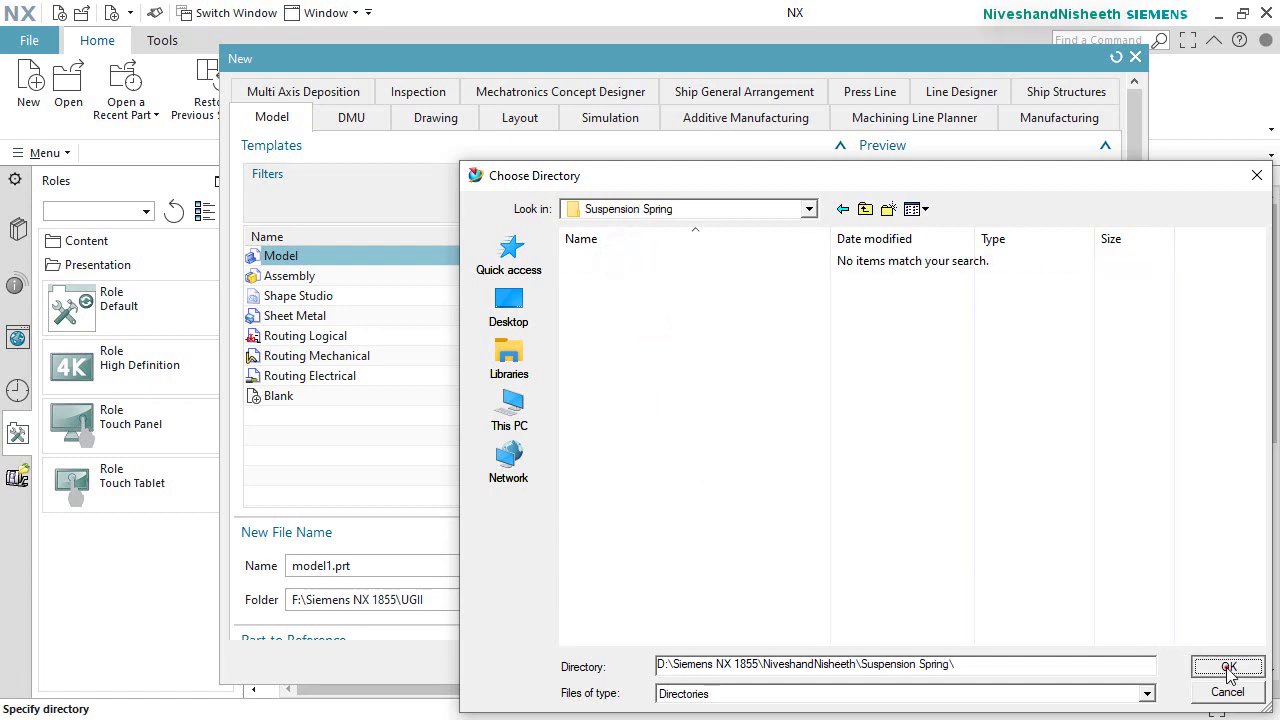
Name the new part Suspension Spring.prt and create it.
{"action": "left_click_drag", "start_coordinate": [291, 566], "coordinate": [330, 570]}
{"action": "key", "text": "ctrl+v"}
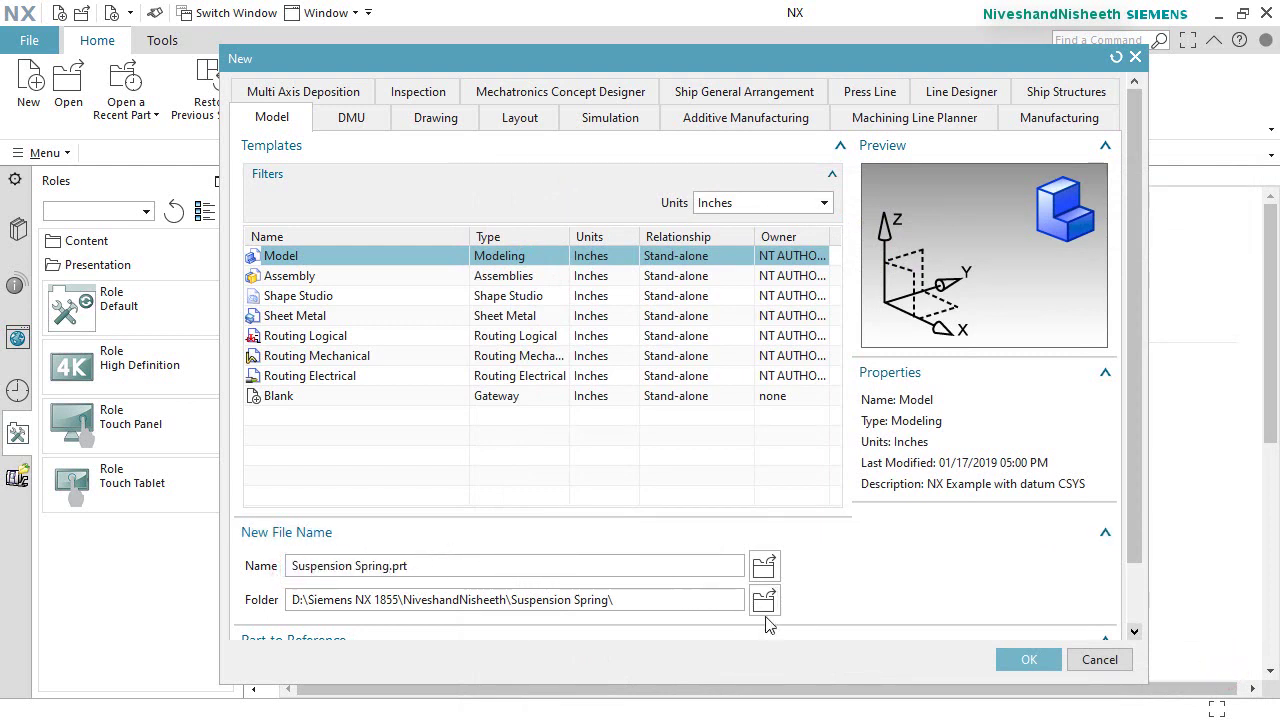
{"action": "left_click", "coordinate": [1014, 666]}
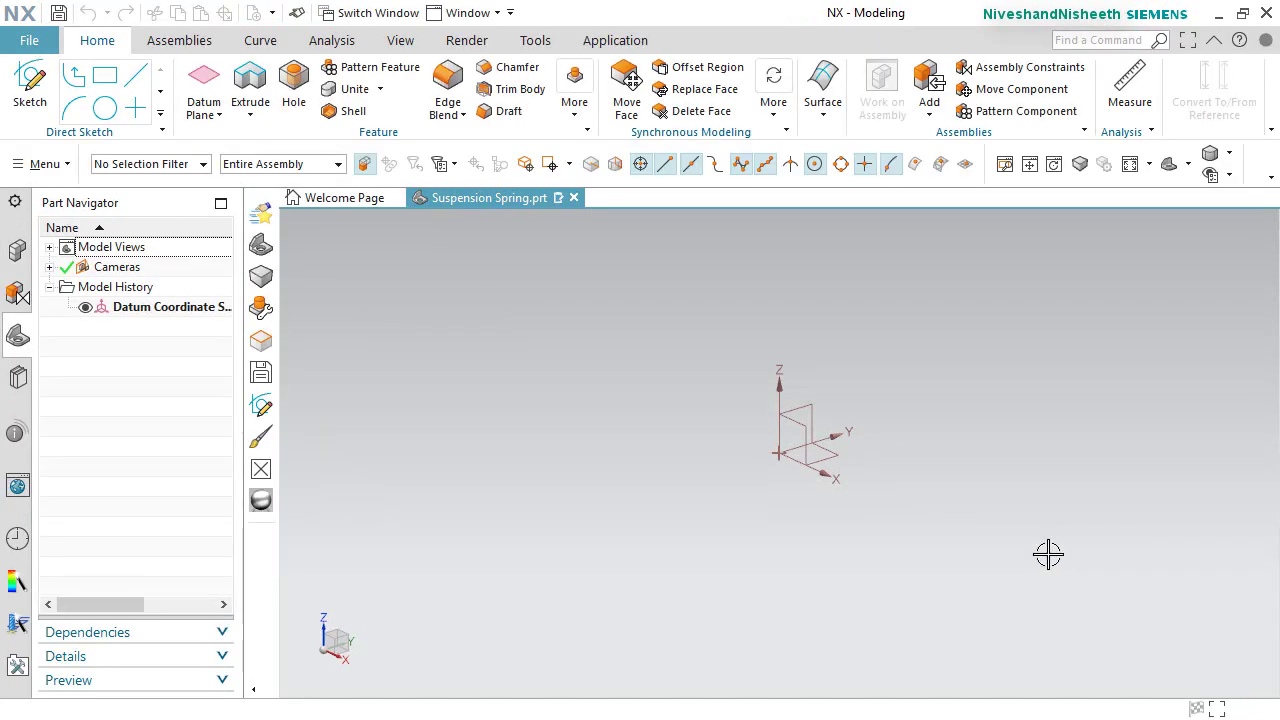
Set the PMI dimension text units to 4 decimal places with a Period decimal delimiter.
{"action": "left_click", "coordinate": [38, 40]}
{"action": "left_click", "coordinate": [150, 200]}
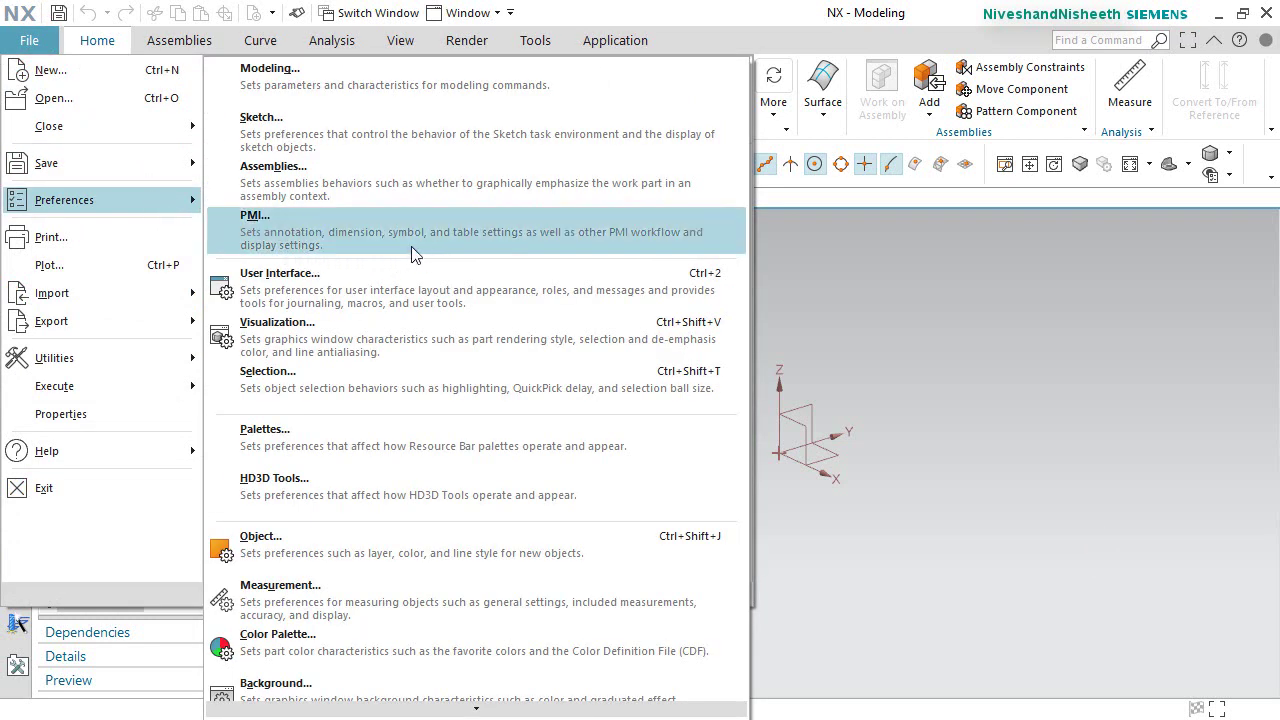
{"action": "left_click", "coordinate": [436, 232]}
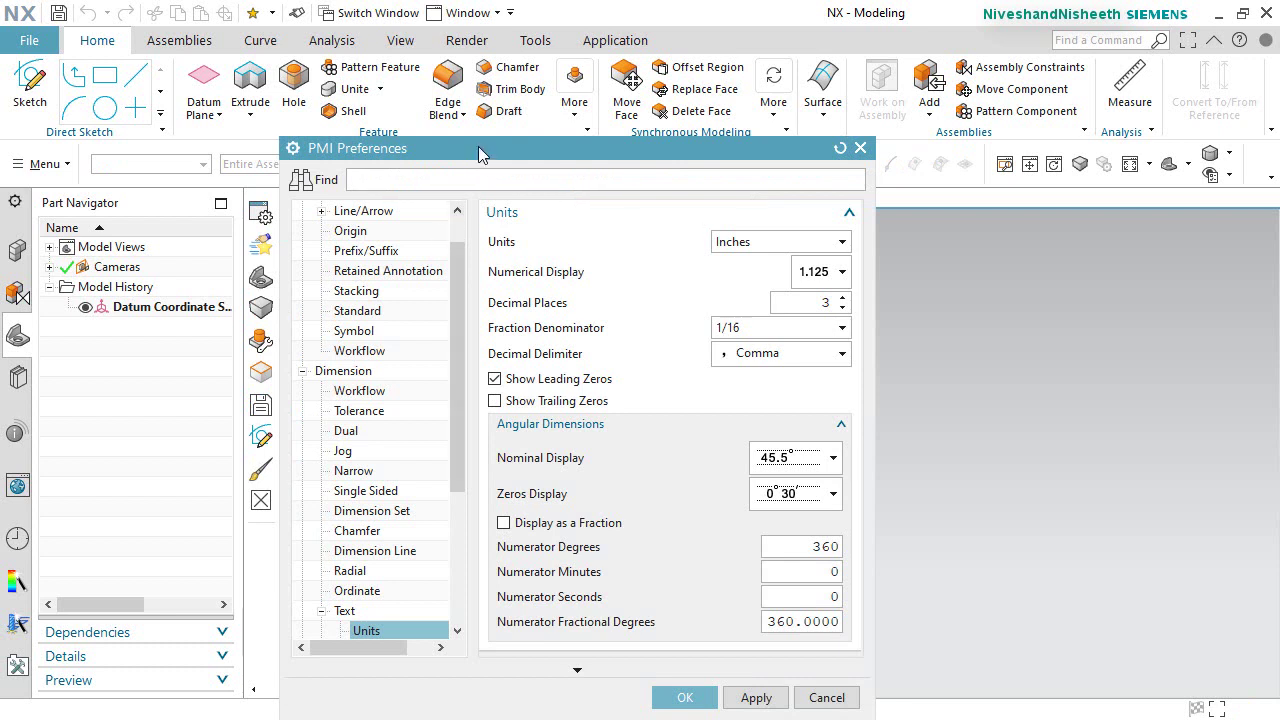
{"action": "left_click_drag", "start_coordinate": [478, 146], "coordinate": [491, 68]}
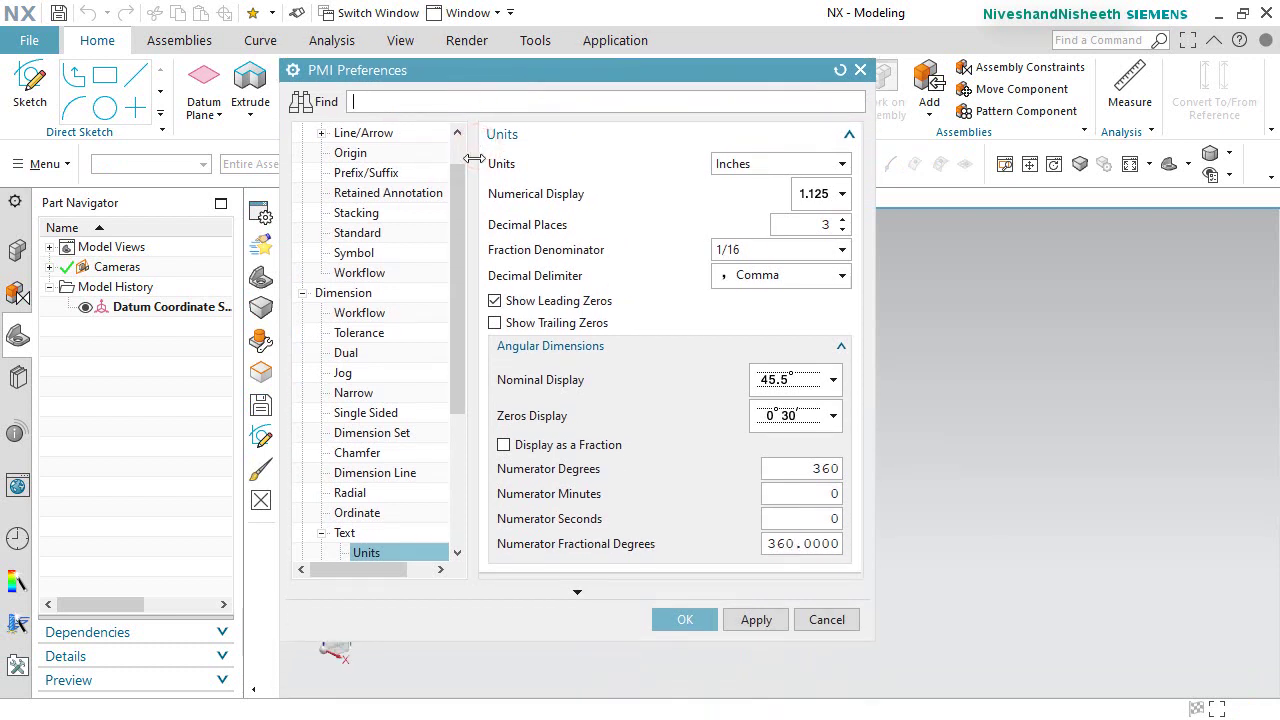
{"action": "left_click", "coordinate": [843, 224]}
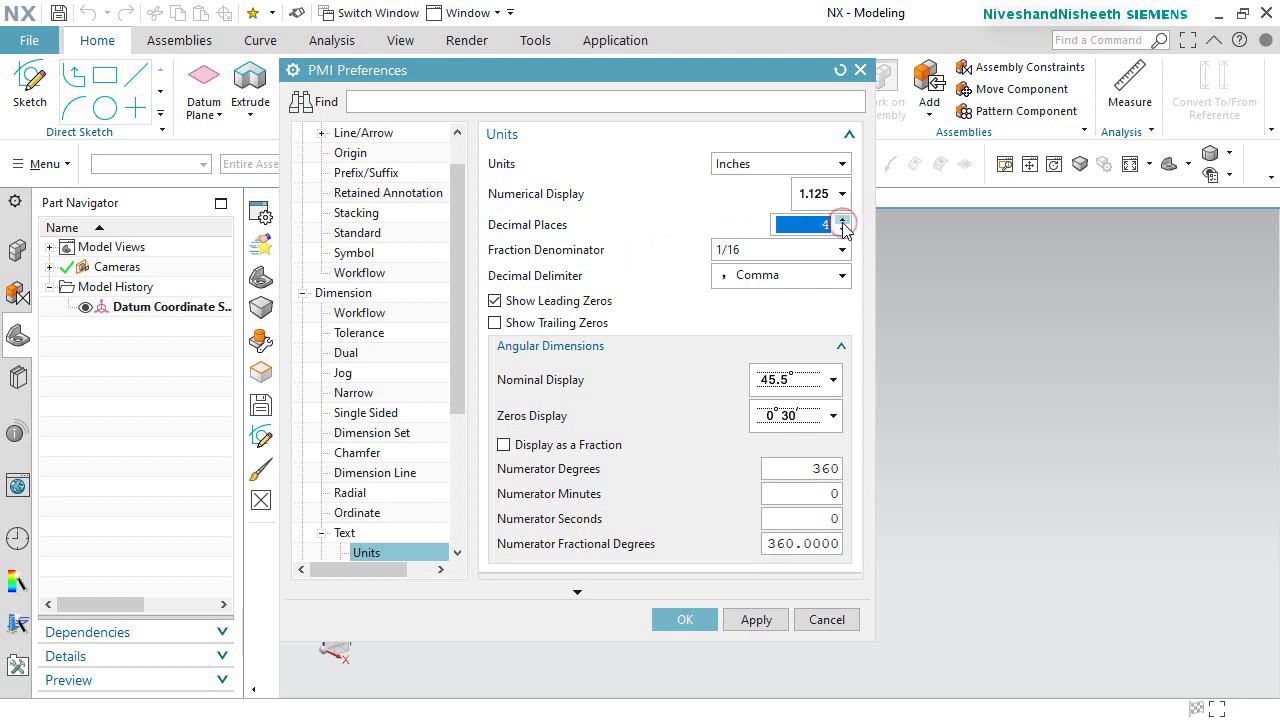
{"action": "left_click", "coordinate": [820, 276]}
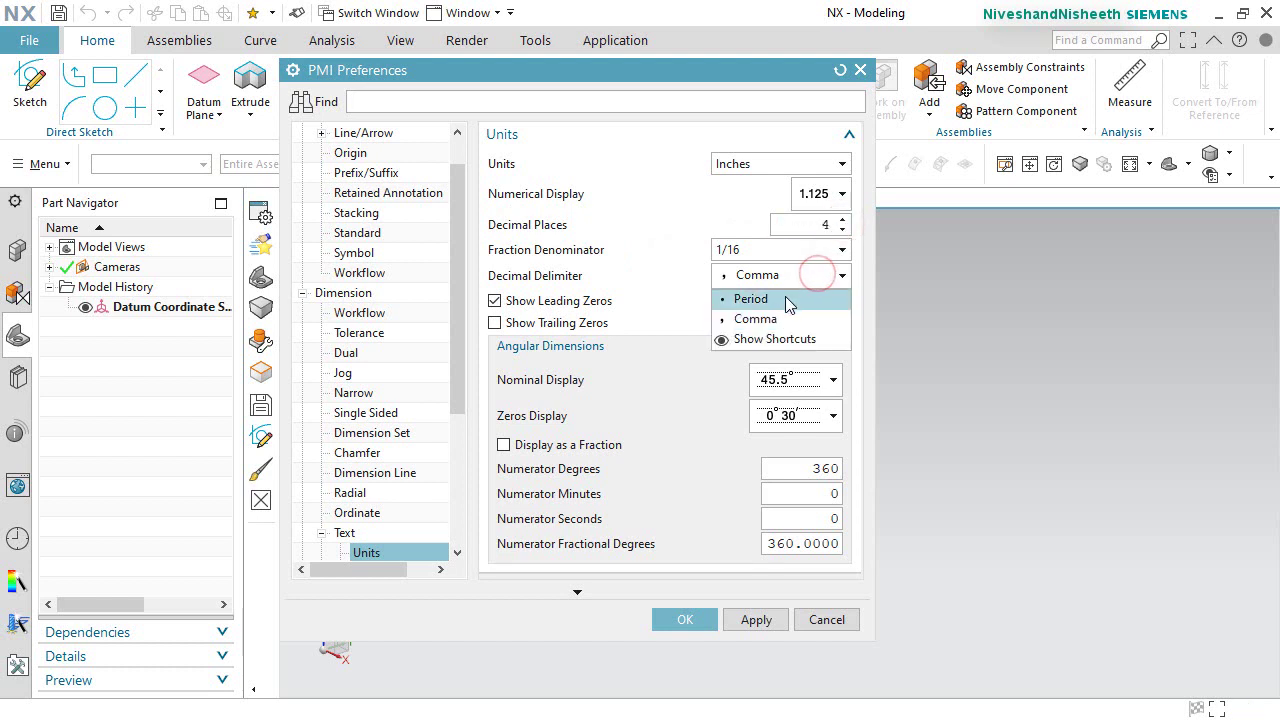
{"action": "left_click", "coordinate": [786, 297]}
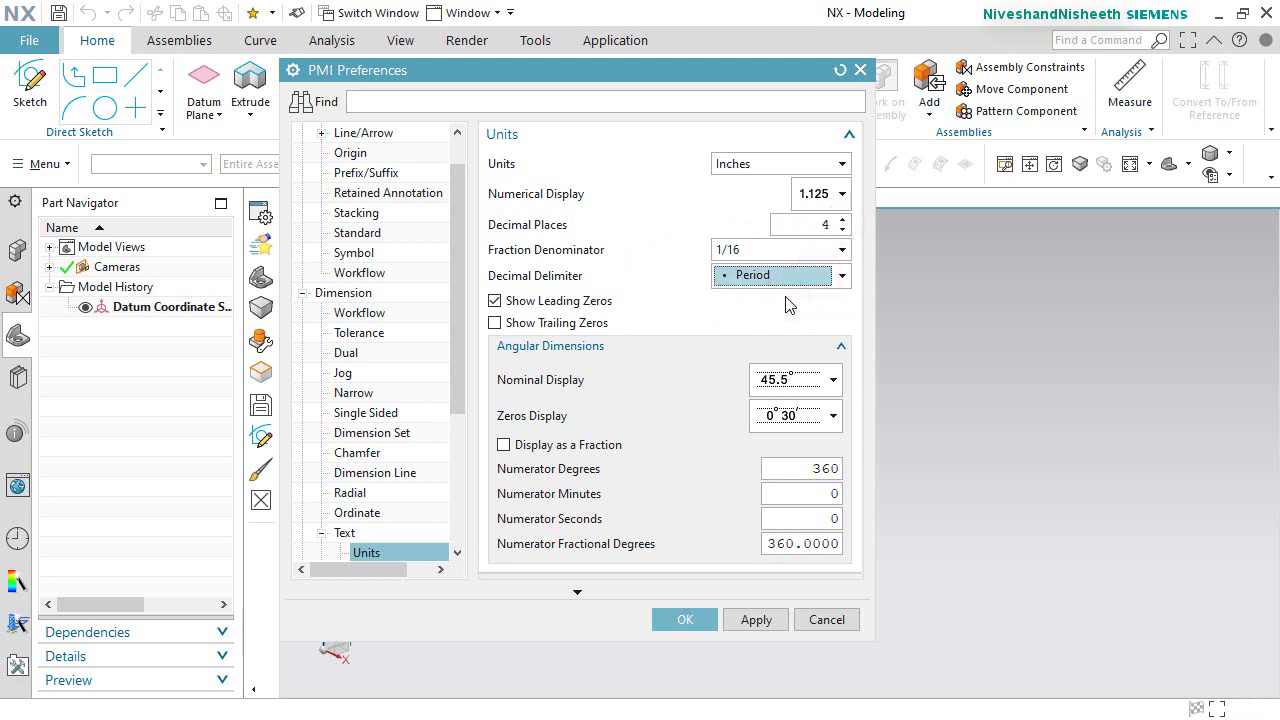
{"action": "left_click", "coordinate": [678, 621]}
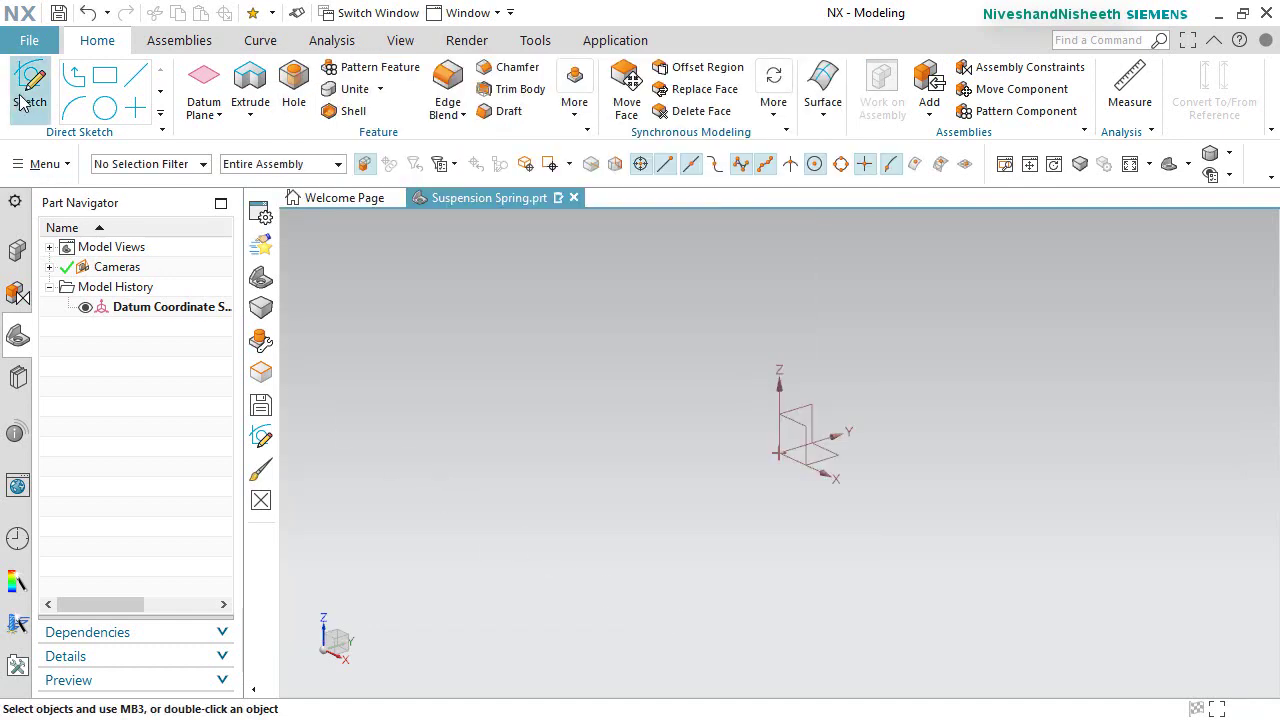
Turn off Change View Orientation in the session settings of the sketch preferences.
{"action": "left_click", "coordinate": [29, 40]}
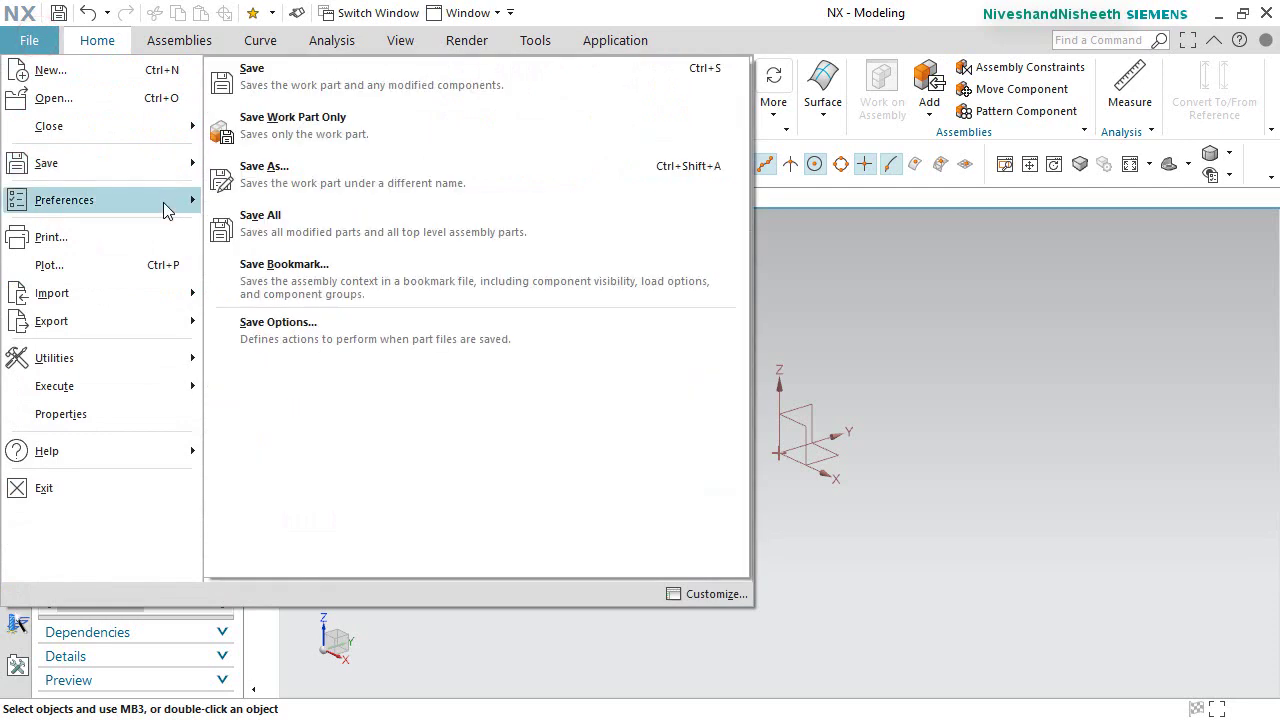
{"action": "left_click", "coordinate": [165, 204]}
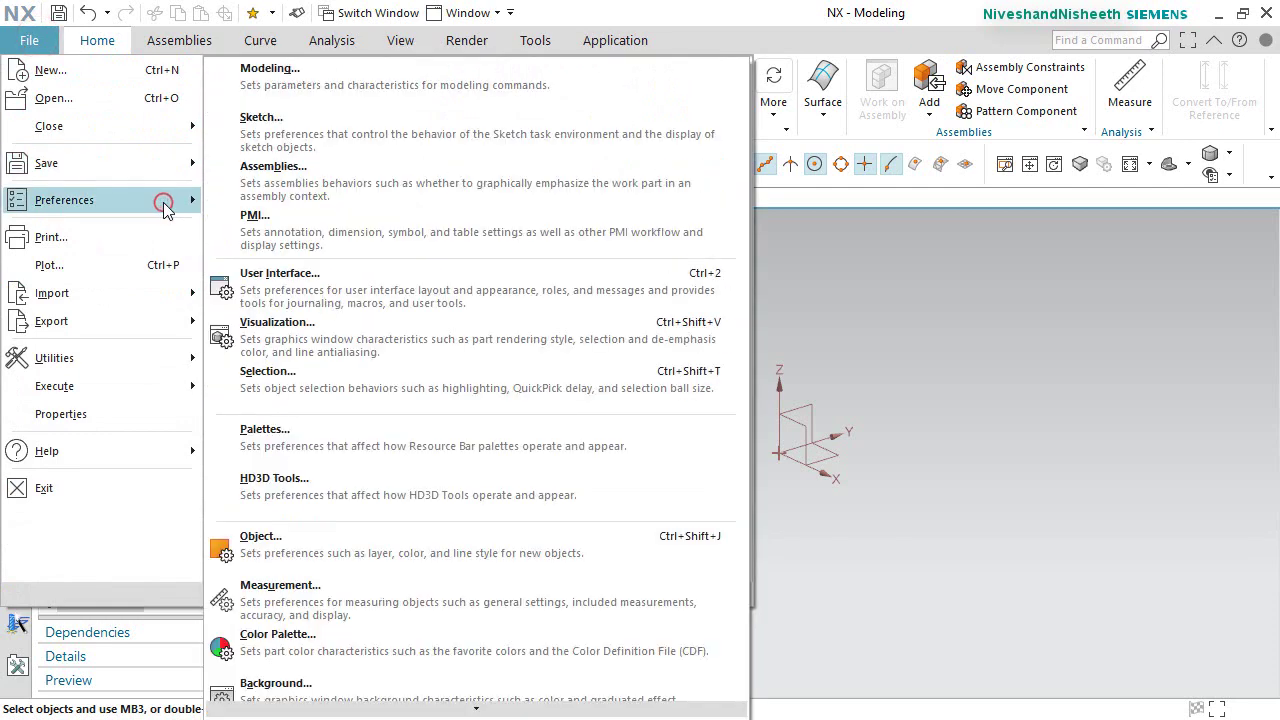
{"action": "left_click", "coordinate": [262, 122]}
{"action": "mouse_move", "coordinate": [435, 75]}
{"action": "left_mouse_down"}
{"action": "mouse_move", "coordinate": [469, 142]}
{"action": "mouse_move", "coordinate": [467, 202]}
{"action": "mouse_move", "coordinate": [447, 213]}
{"action": "left_mouse_up"}
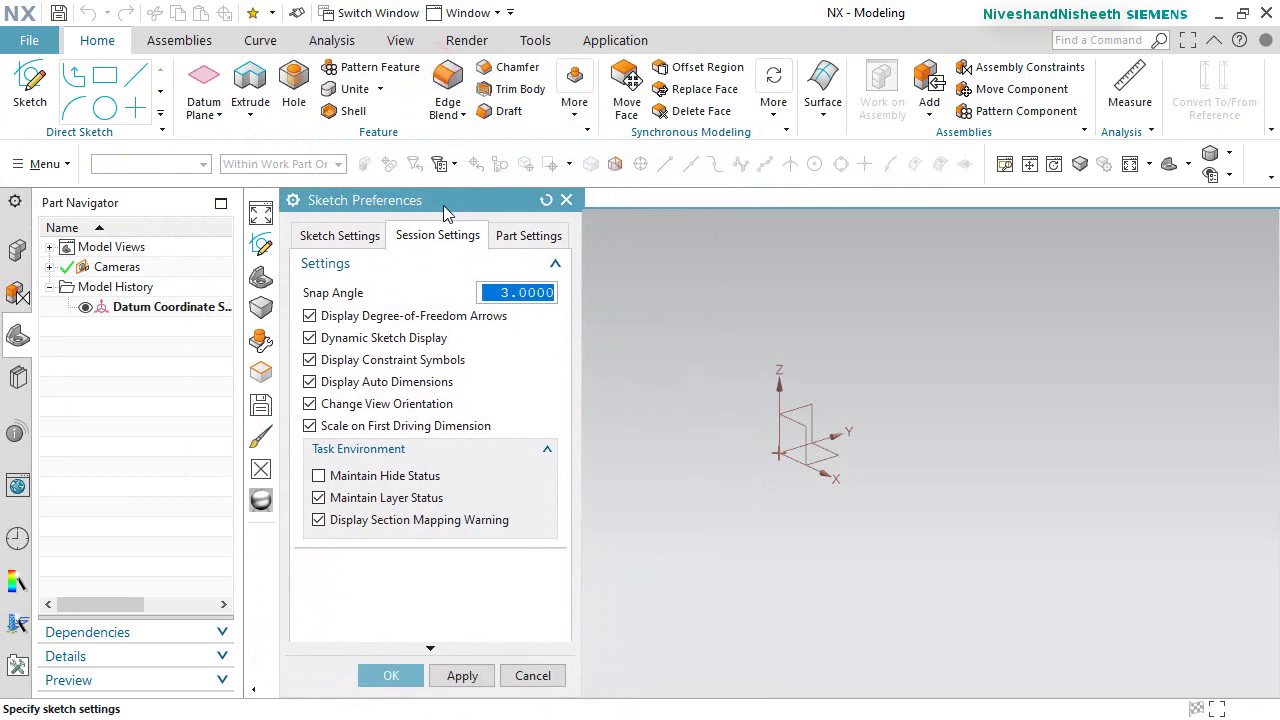
{"action": "left_click", "coordinate": [430, 237]}
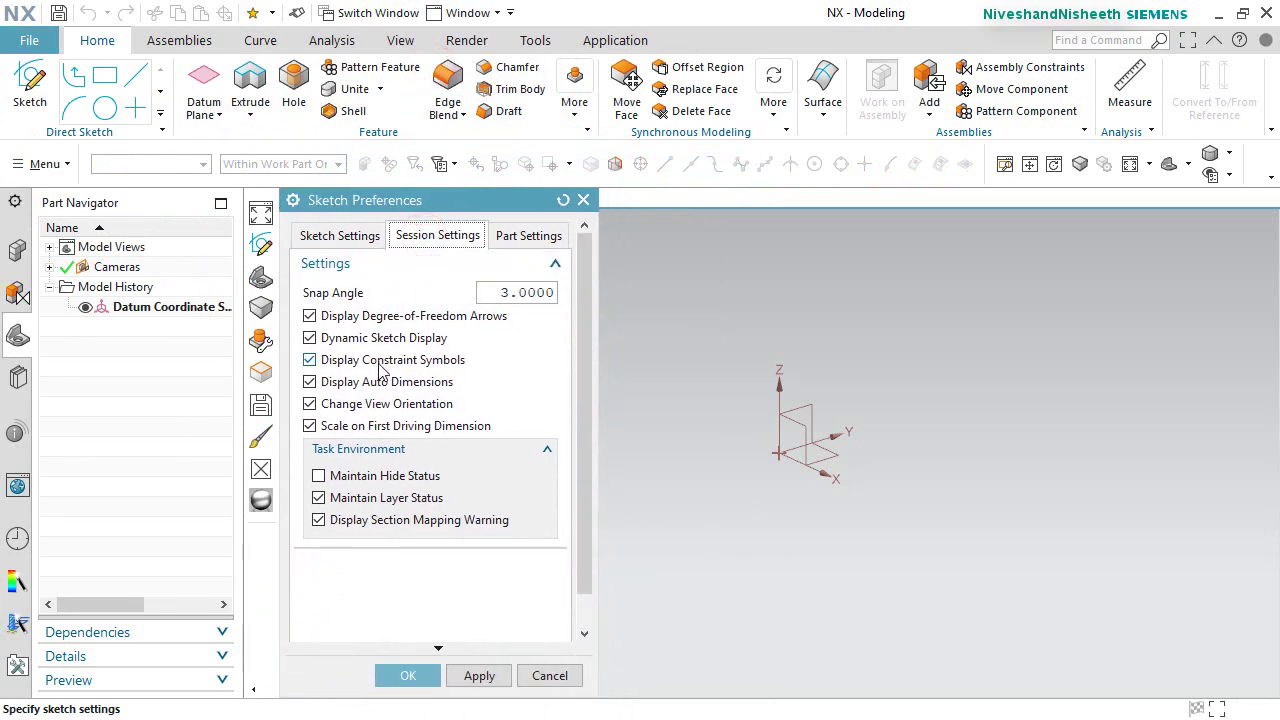
{"action": "left_click", "coordinate": [311, 406]}
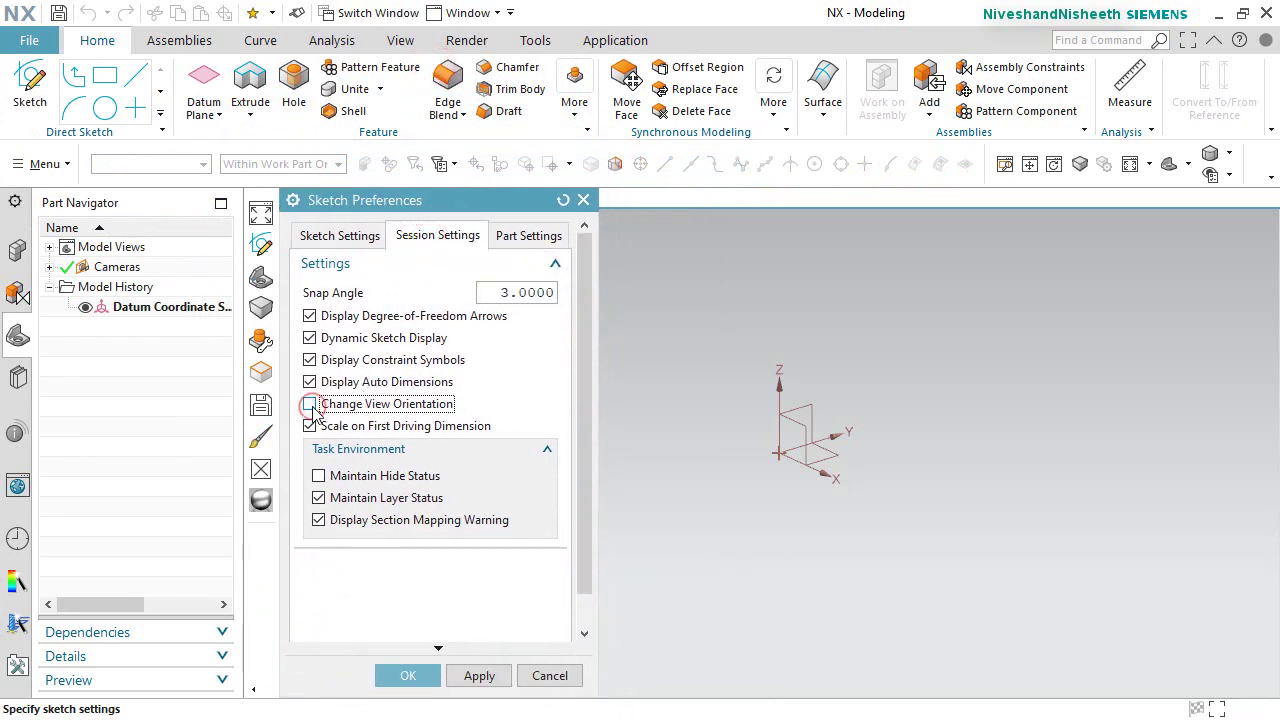
{"action": "left_click", "coordinate": [386, 672]}
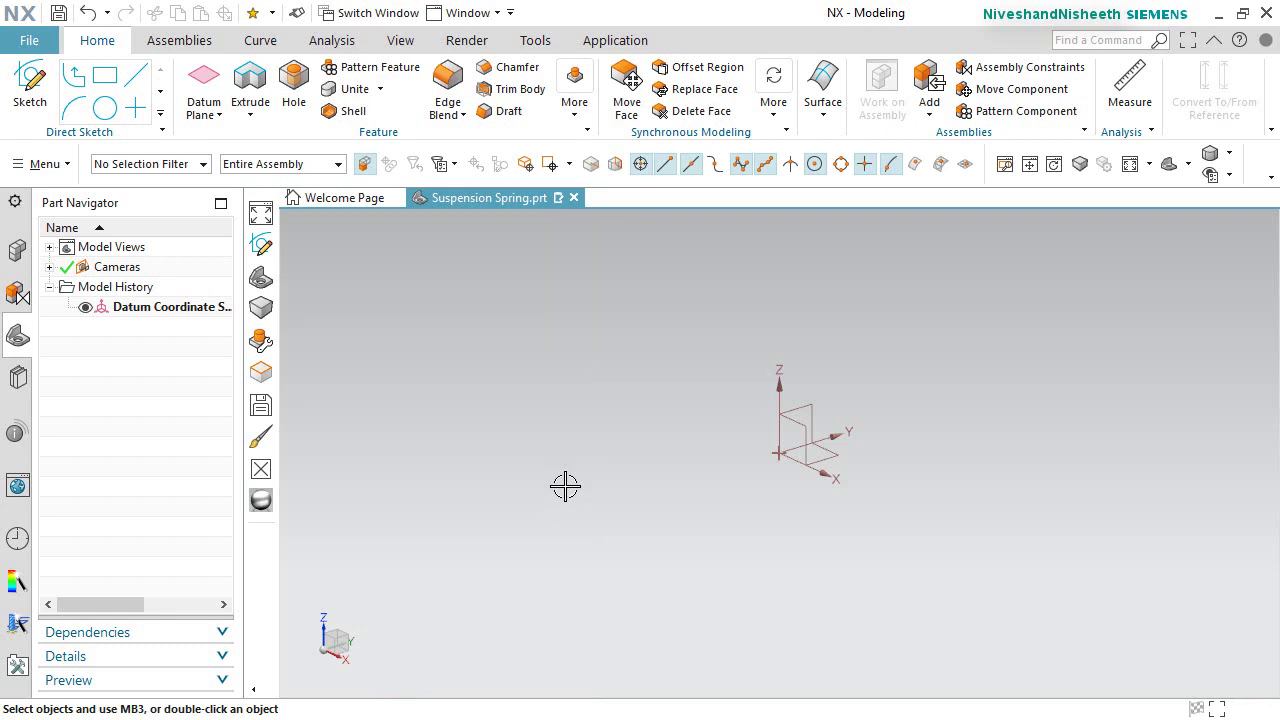
Create a sketch on the YZ plane of the datum coordinate system.
{"action": "left_click", "coordinate": [565, 486]}
{"action": "left_click", "coordinate": [30, 85]}
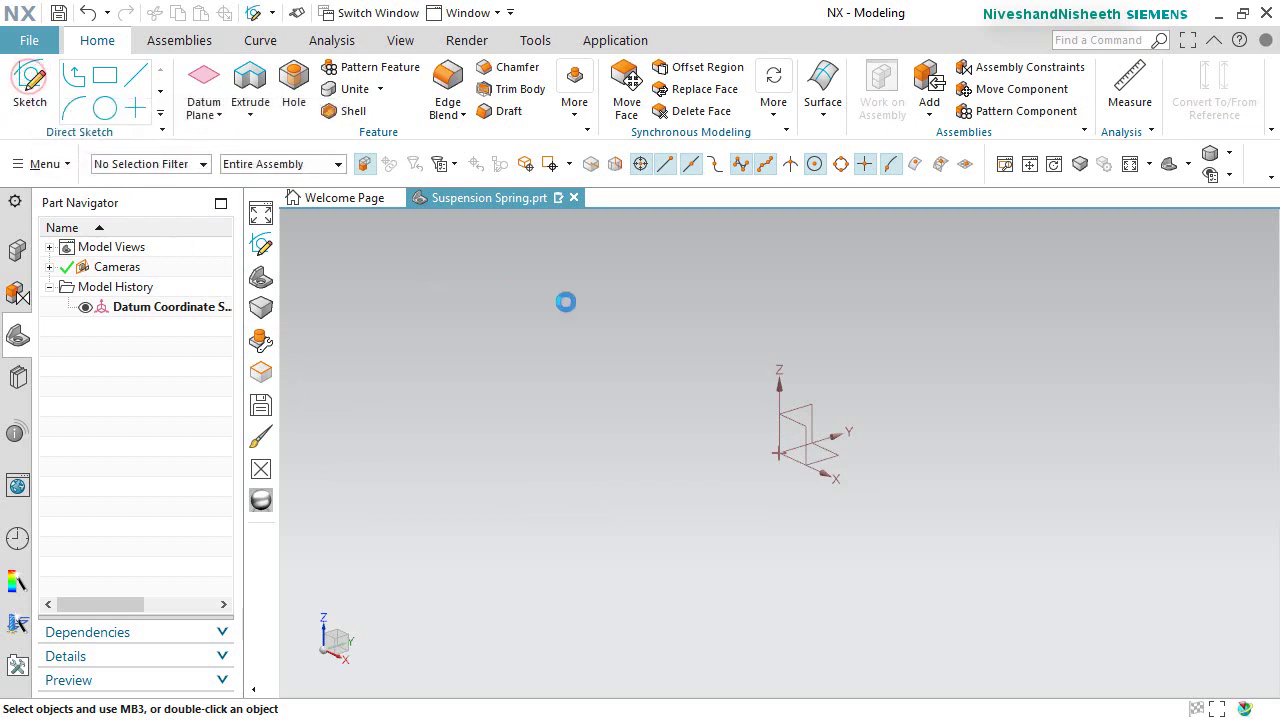
{"action": "left_click", "coordinate": [498, 177]}
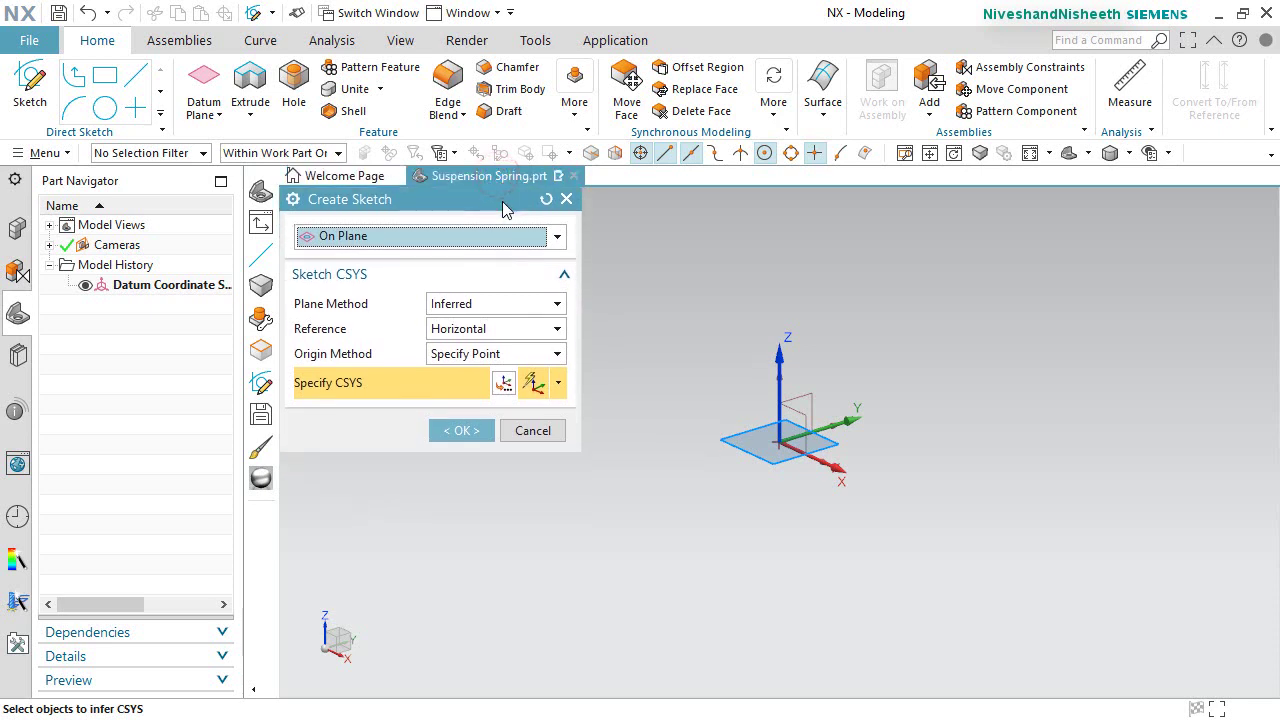
{"action": "left_click", "coordinate": [808, 395]}
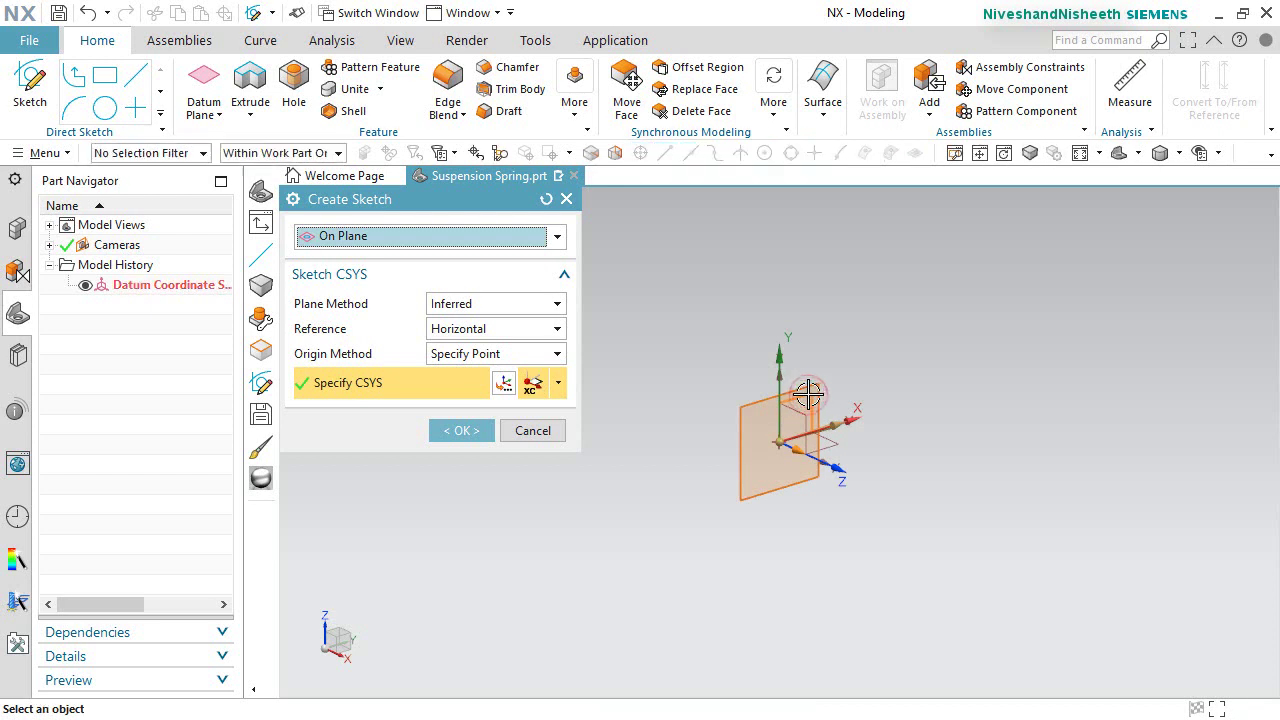
{"action": "left_click", "coordinate": [458, 430]}
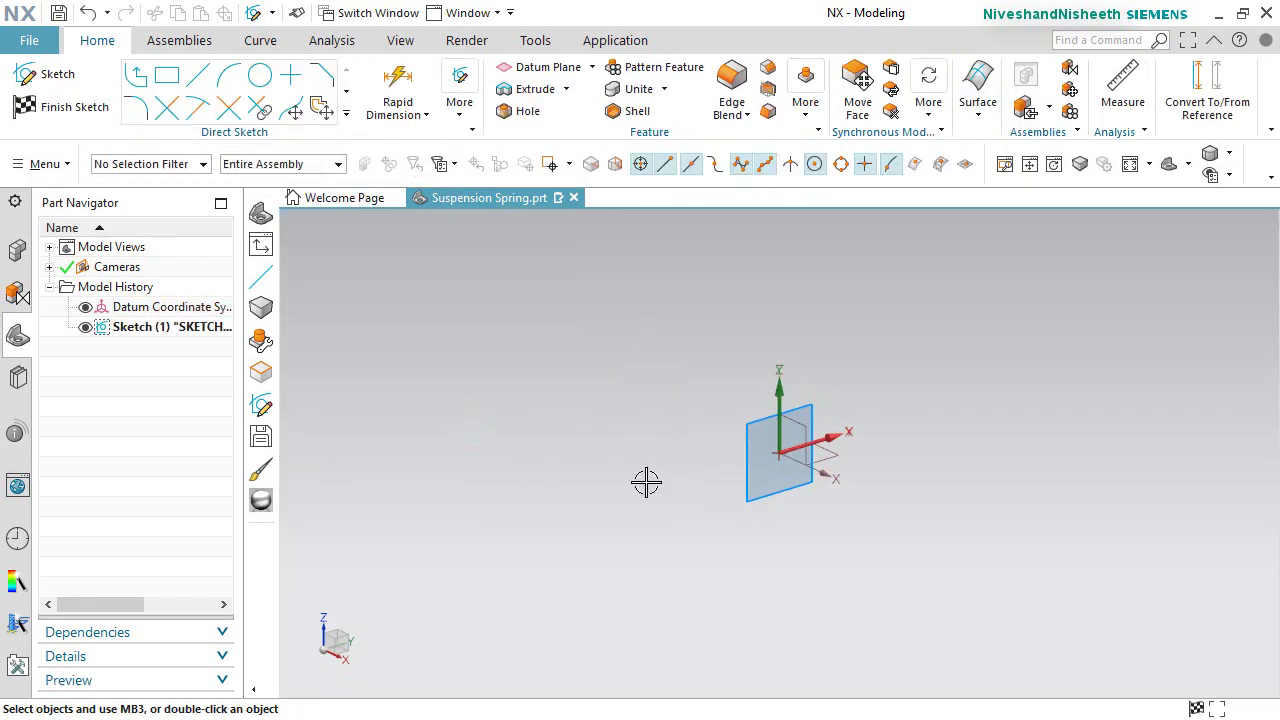
Sketch a horizontal line 1 inch long at angle 0, ending about 3.9 left of and 2.4 above the origin.
{"action": "middle_click_drag", "start_coordinate": [906, 526], "coordinate": [888, 520]}
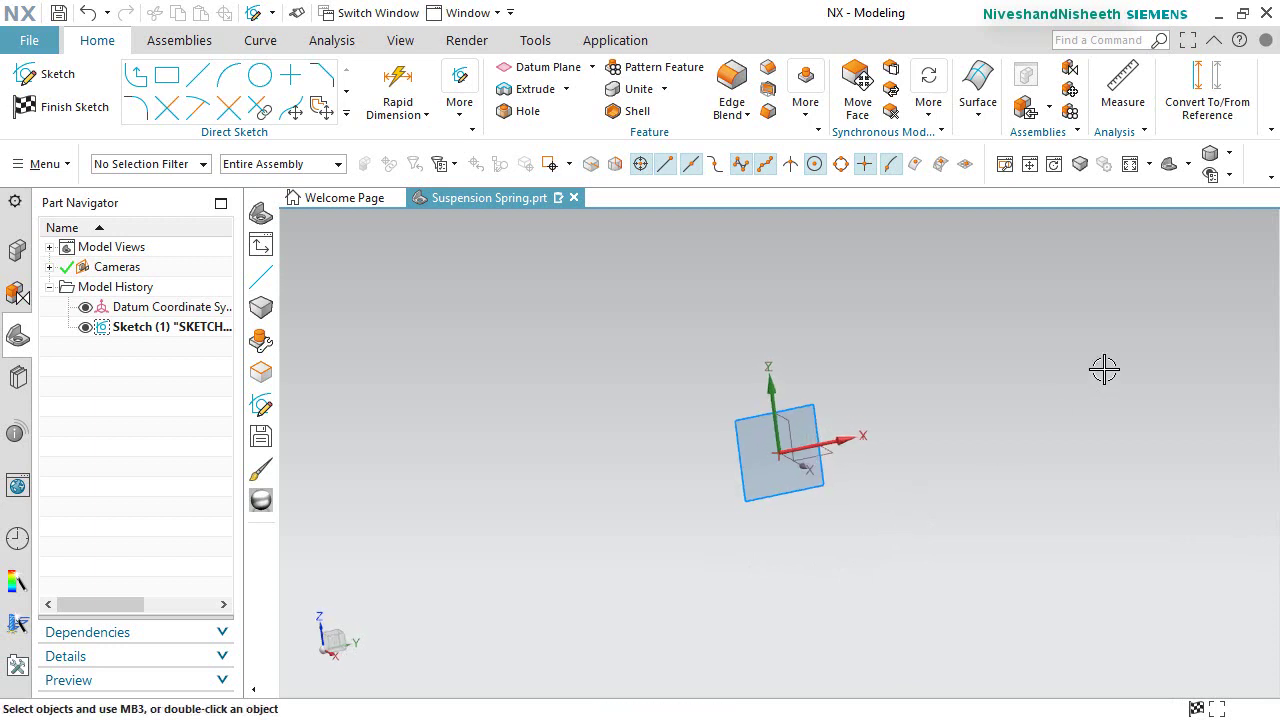
{"action": "right_click_drag", "start_coordinate": [1137, 329], "coordinate": [1100, 333]}
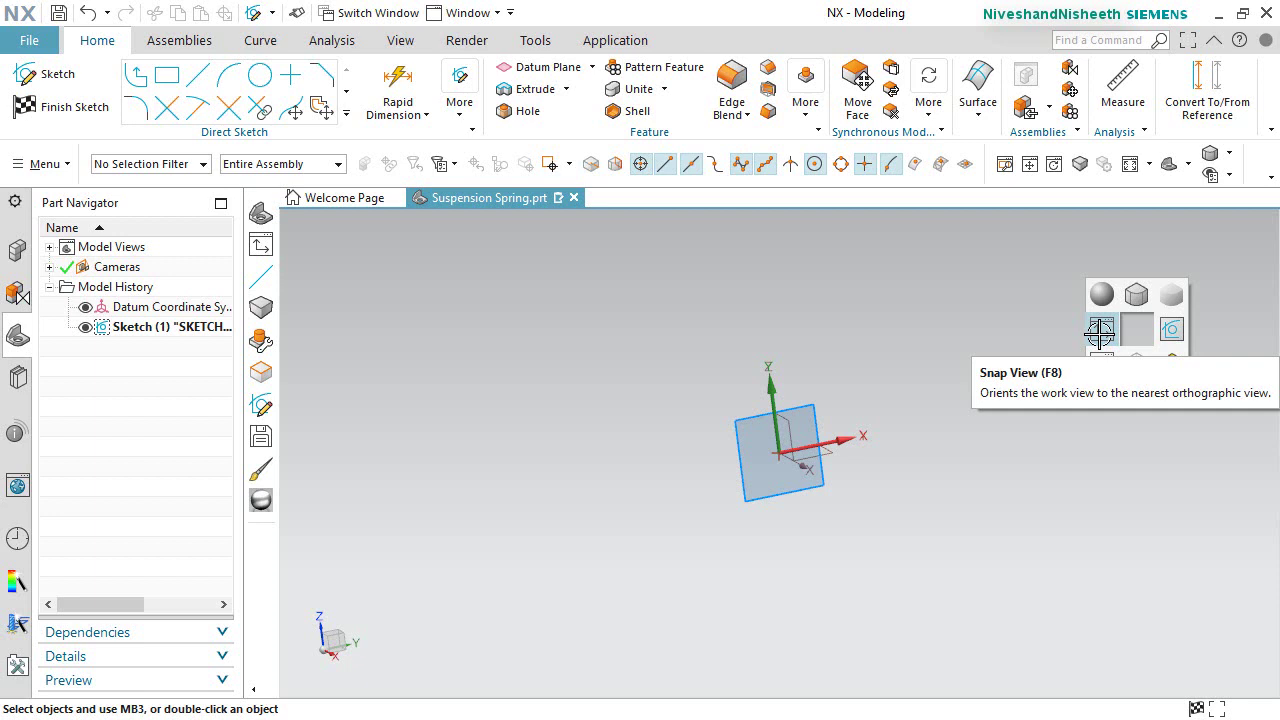
{"action": "right_click_drag", "start_coordinate": [1100, 333], "coordinate": [1100, 333]}
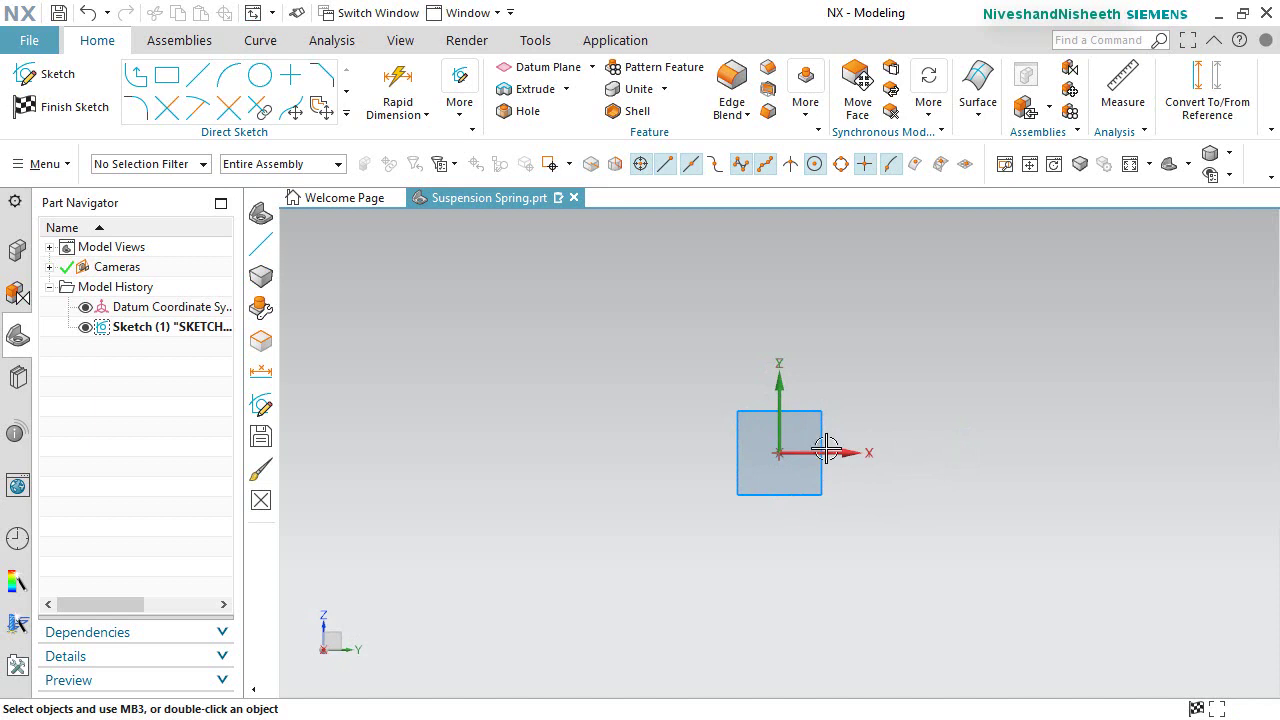
{"action": "left_click", "coordinate": [202, 86]}
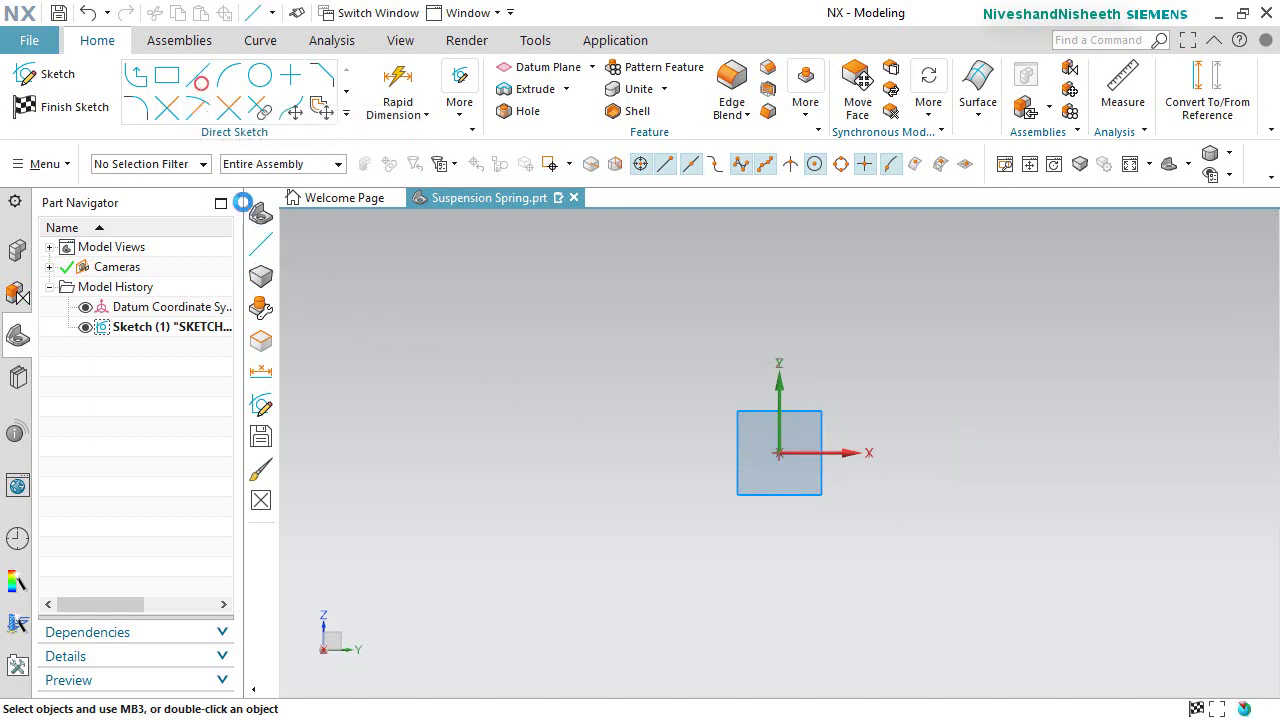
{"action": "left_click", "coordinate": [515, 312]}
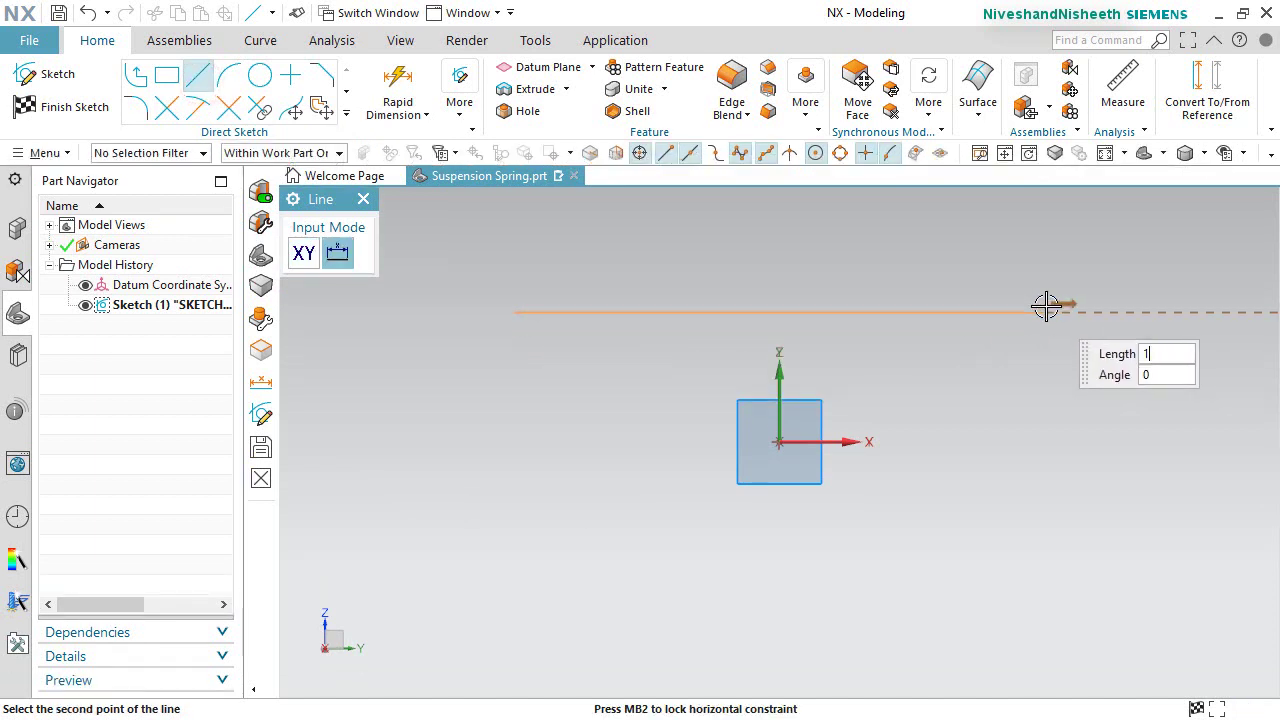
{"action": "type", "text": "1"}
{"action": "key", "text": "Tab"}
{"action": "key", "text": "Return"}
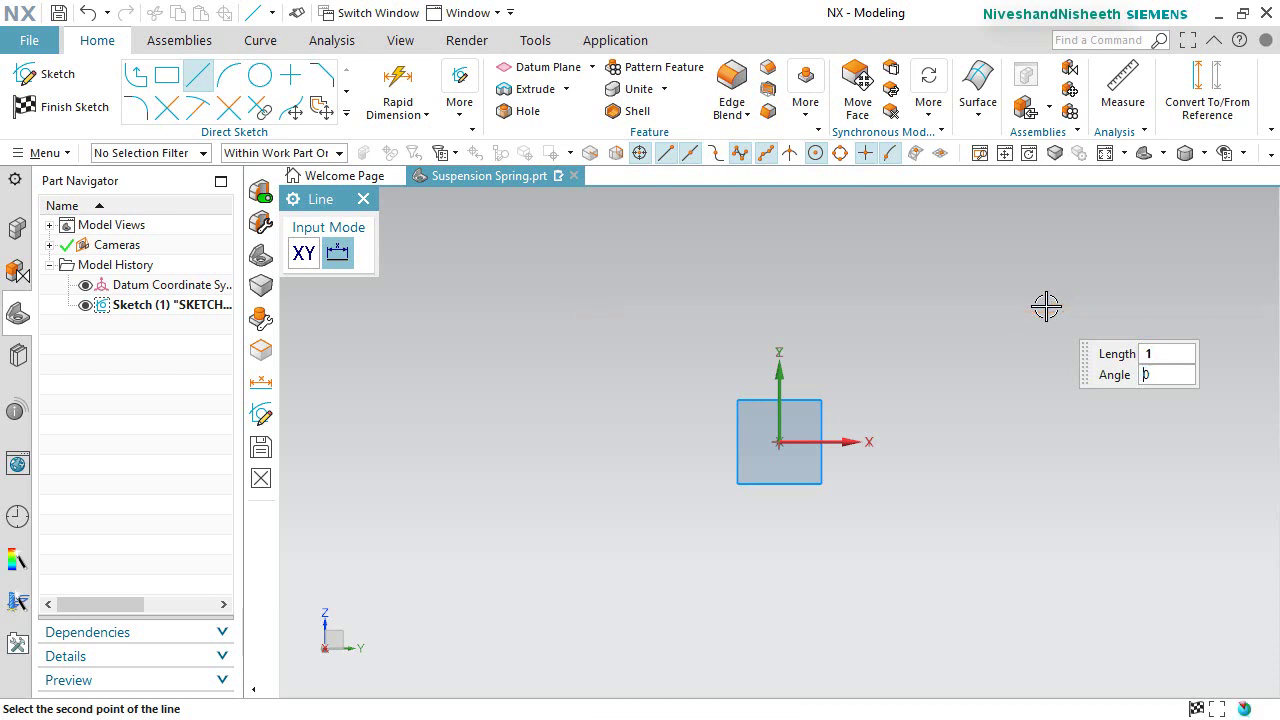
{"action": "right_click", "coordinate": [546, 236]}
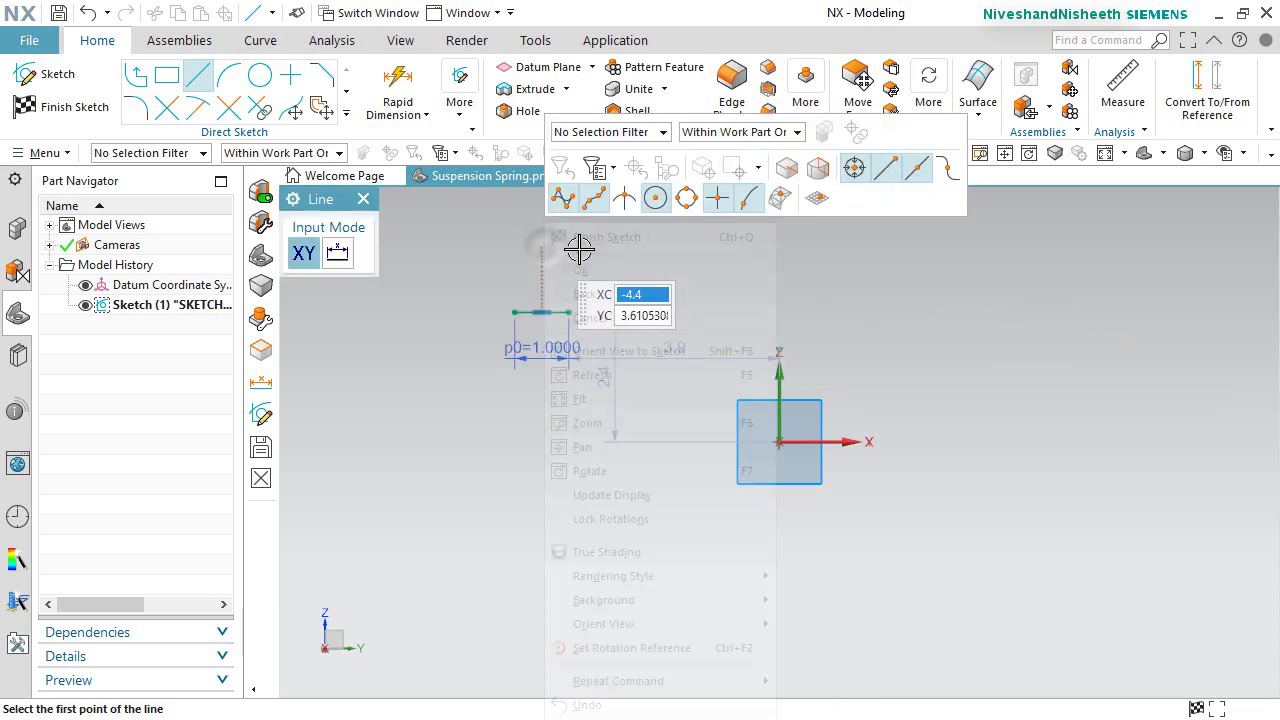
{"action": "left_click", "coordinate": [586, 266]}
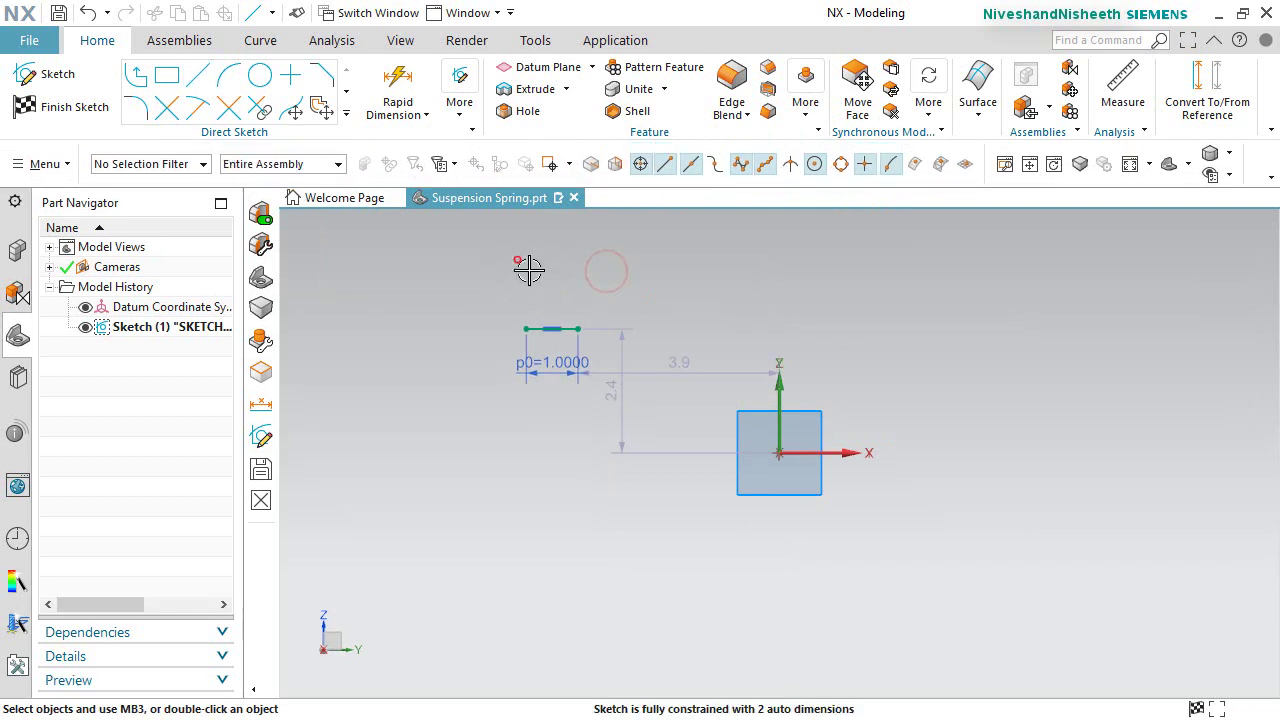
Constrain the midpoint of the 1-inch horizontal line to coincide with the sketch origin.
{"action": "scroll", "coordinate": [600, 337], "scroll_direction": "up", "scroll_amount": 4}
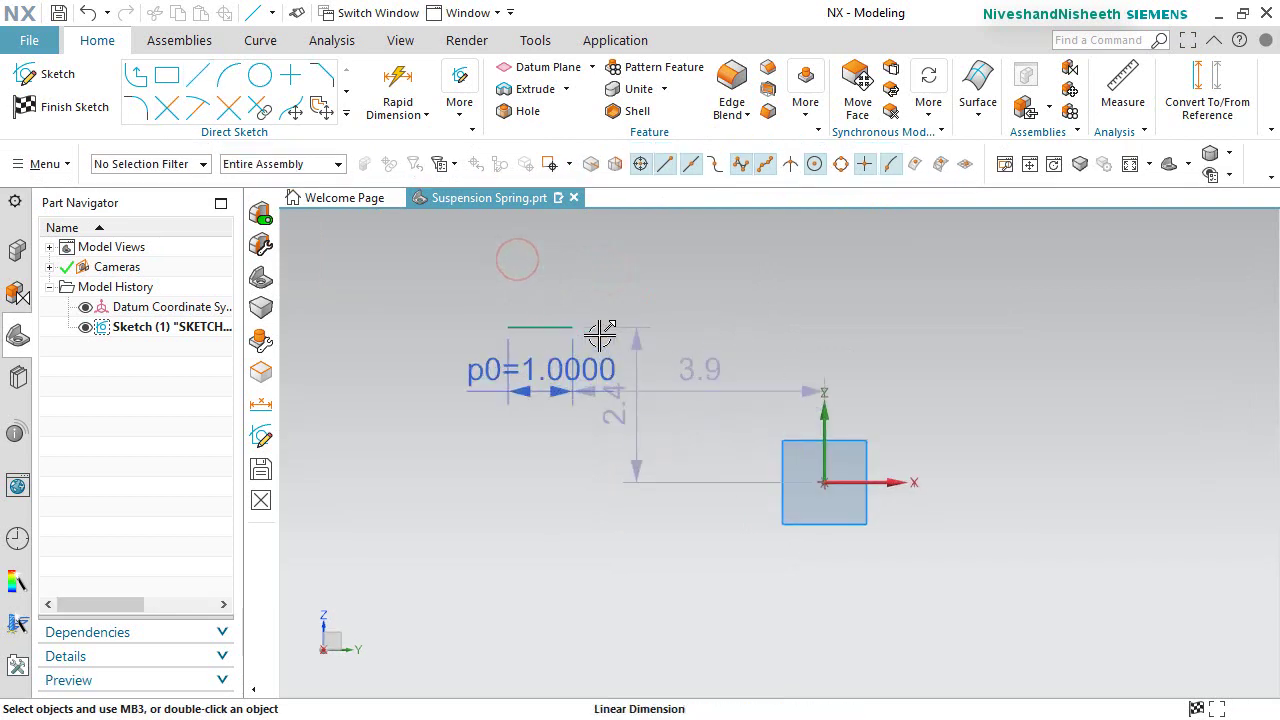
{"action": "left_click", "coordinate": [509, 321]}
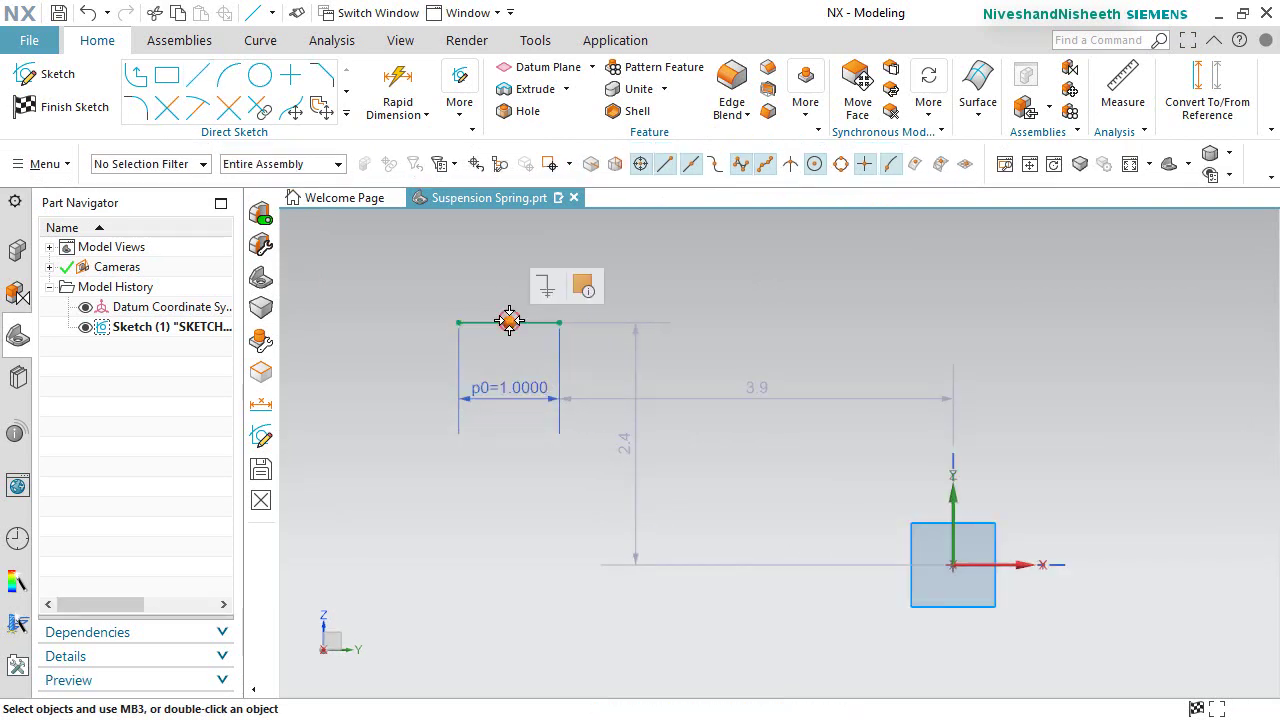
{"action": "left_click", "coordinate": [951, 567]}
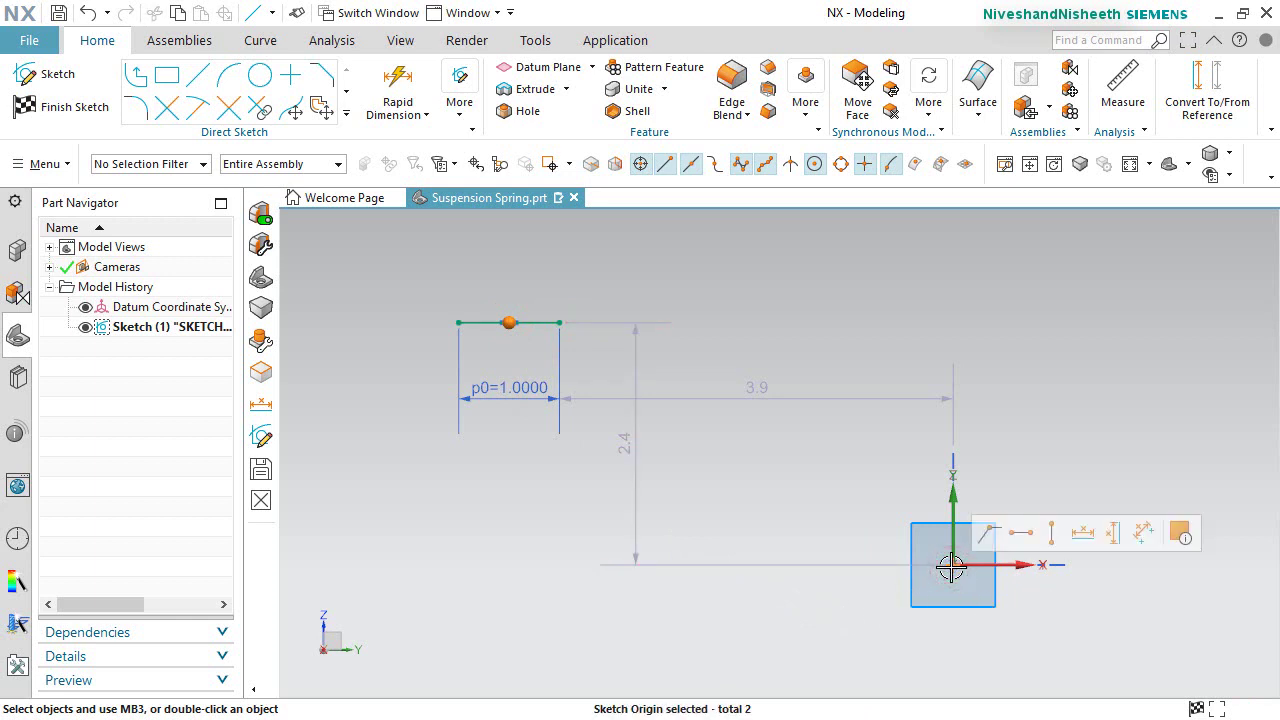
{"action": "left_click", "coordinate": [986, 533]}
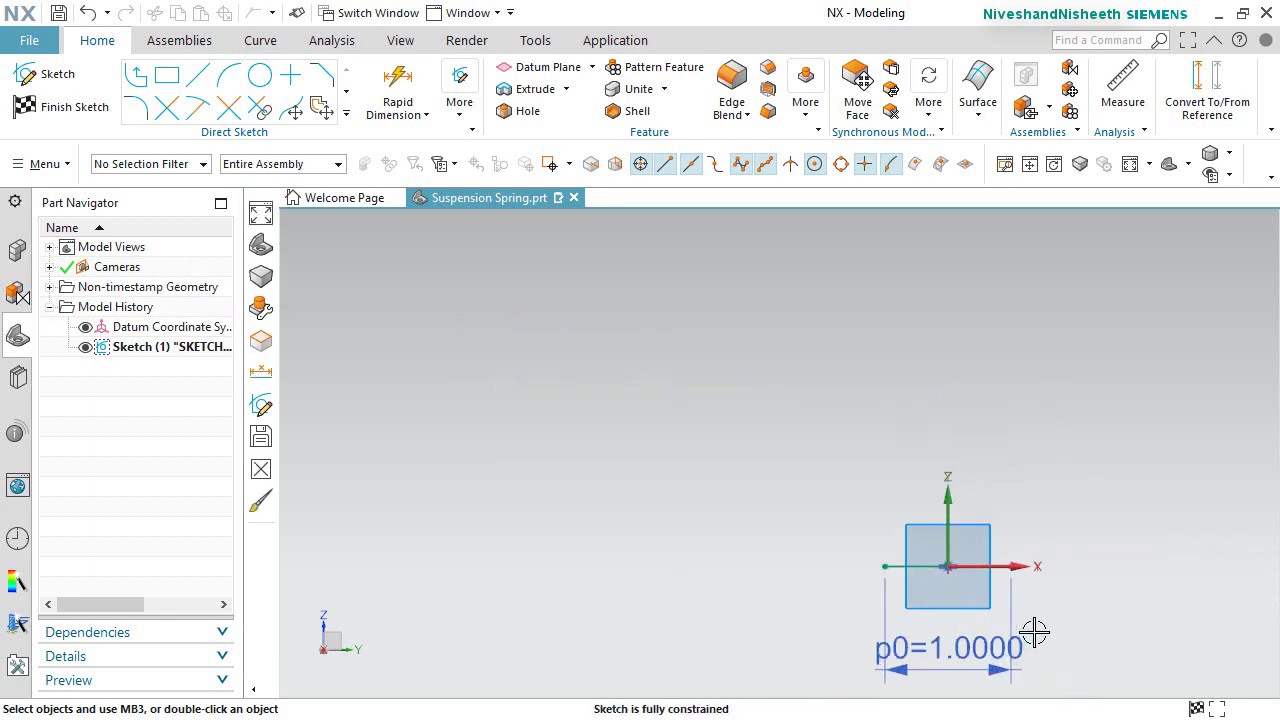
{"action": "left_click", "coordinate": [933, 655]}
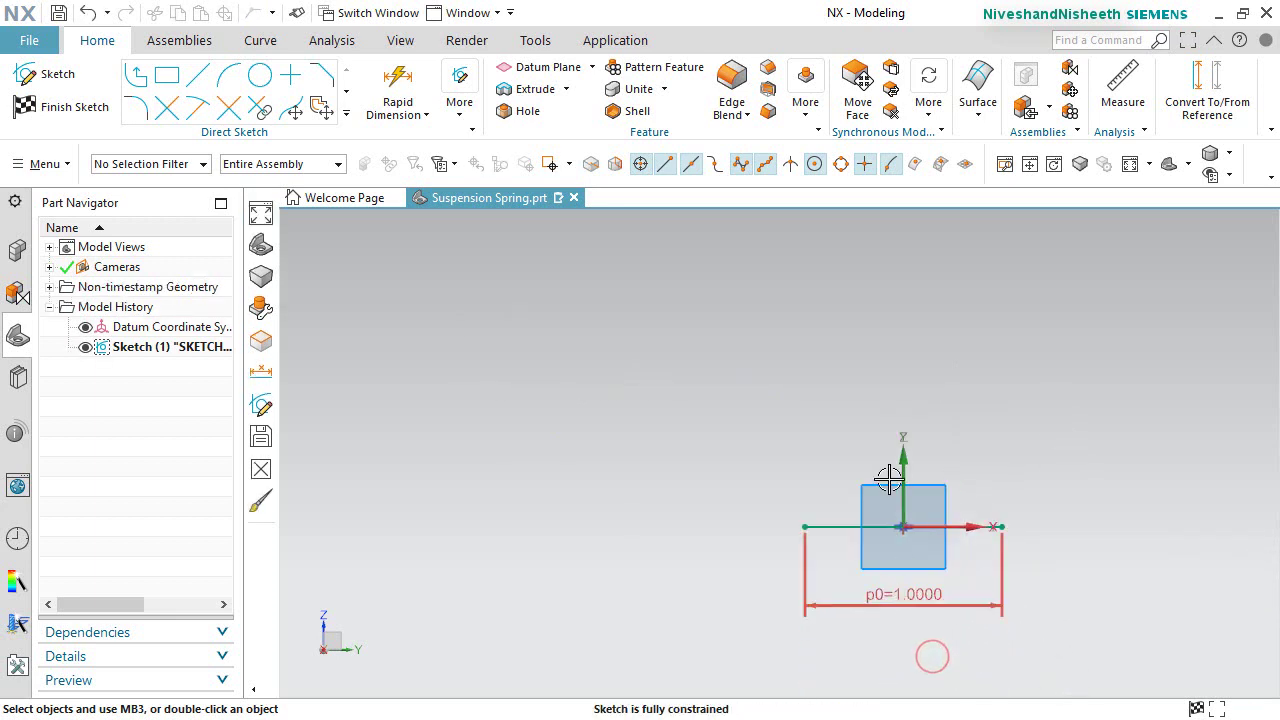
Sketch two circles about 0.08 and 0.07 inch in diameter, side by side, about 0.13 inch below and beyond the line's left end.
{"action": "left_click", "coordinate": [1131, 166]}
{"action": "right_click", "coordinate": [1013, 449]}
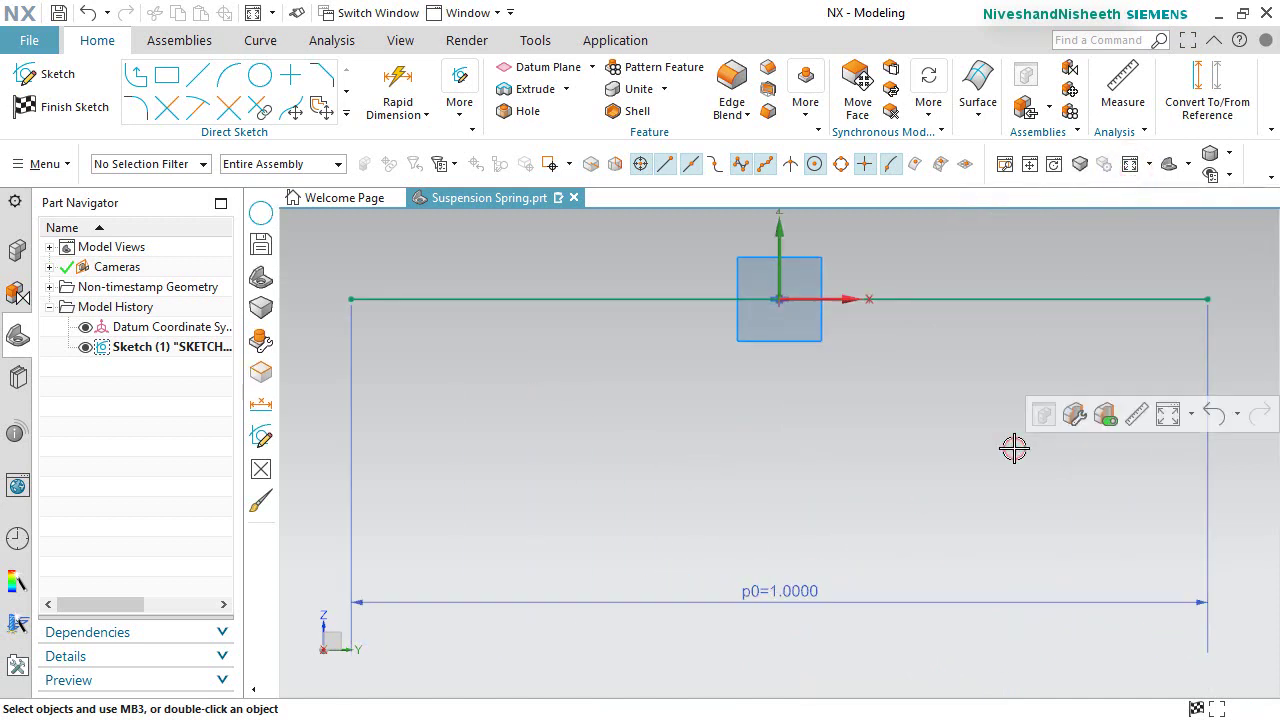
{"action": "left_click", "coordinate": [1168, 414]}
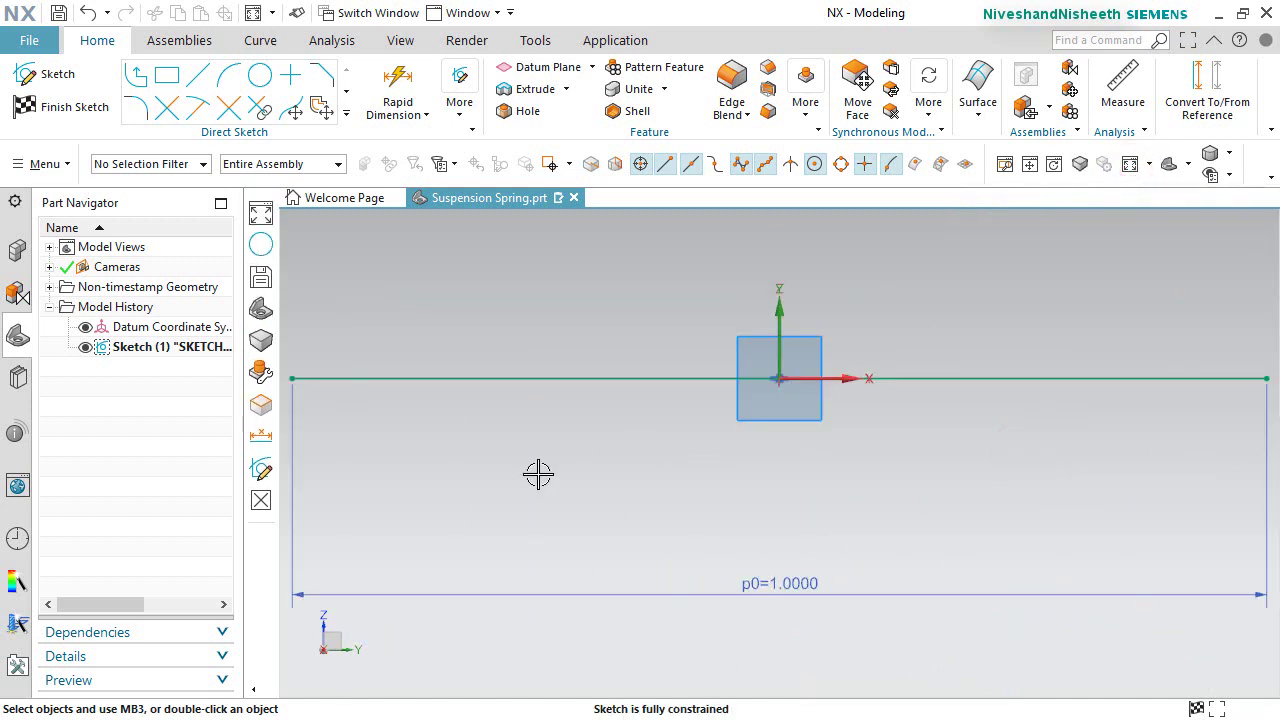
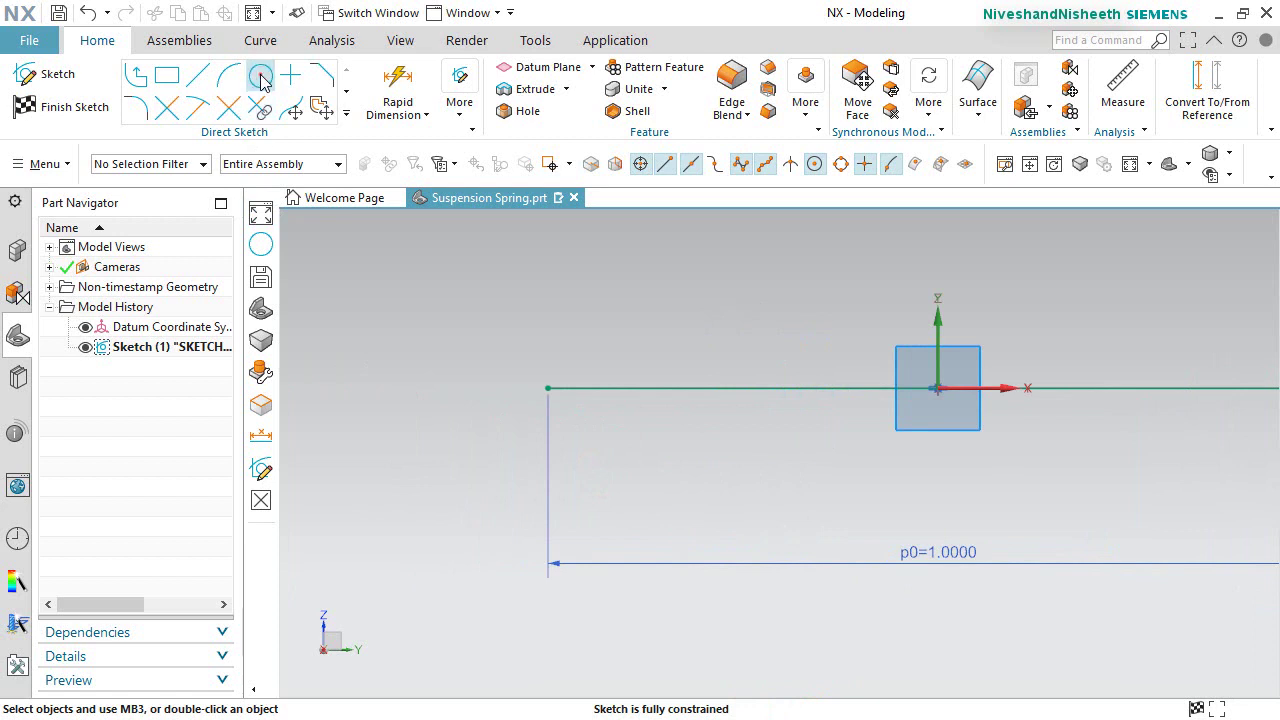
{"action": "left_click", "coordinate": [260, 78]}
{"action": "left_click", "coordinate": [330, 483]}
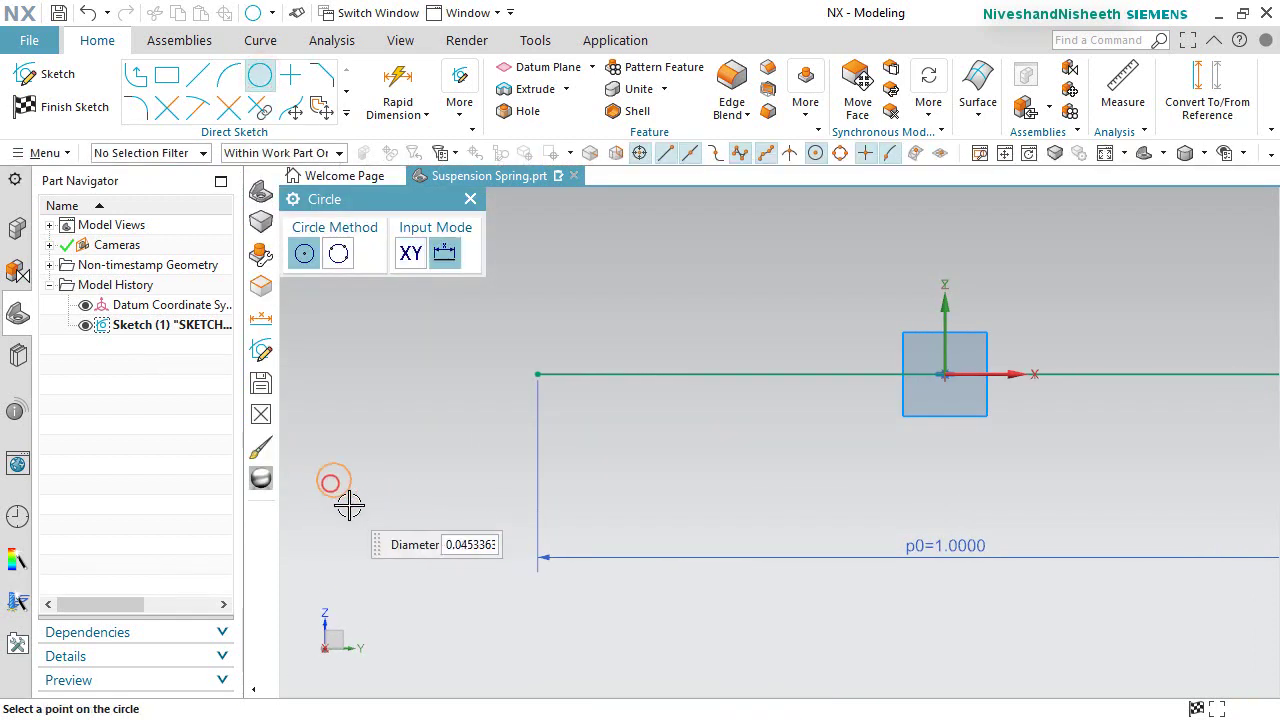
{"action": "left_click", "coordinate": [354, 508]}
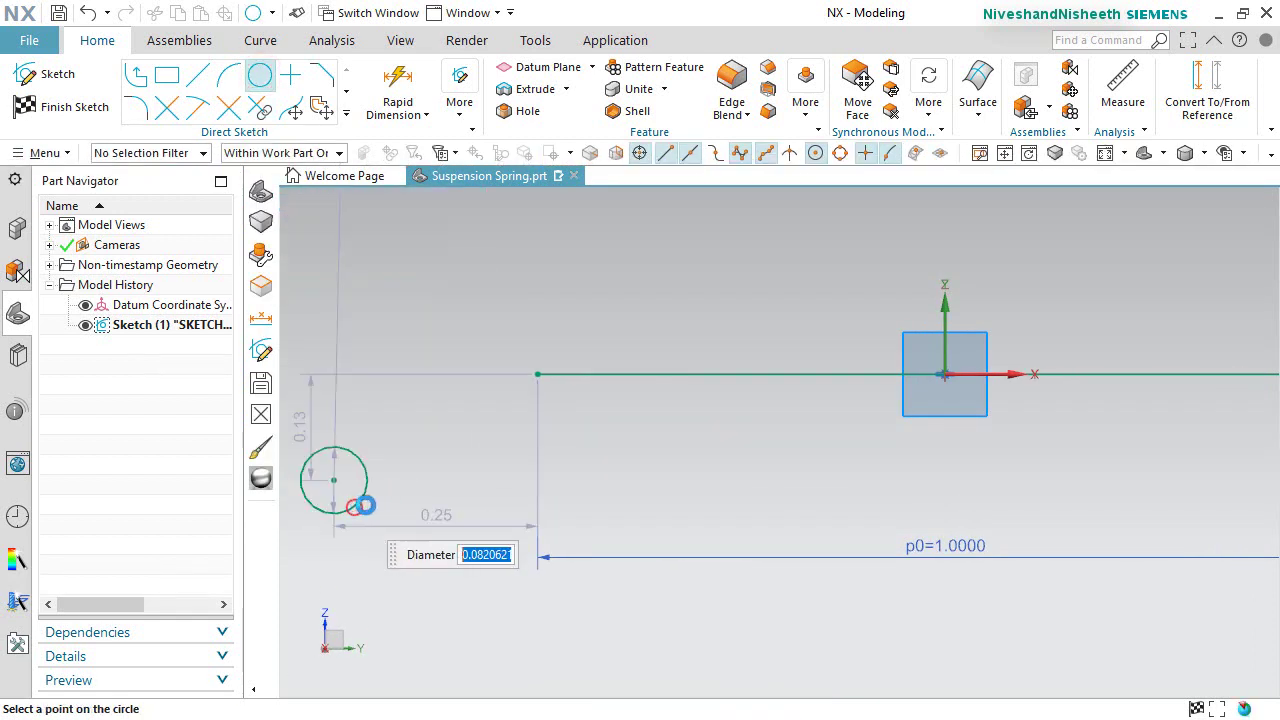
{"action": "left_click", "coordinate": [445, 480]}
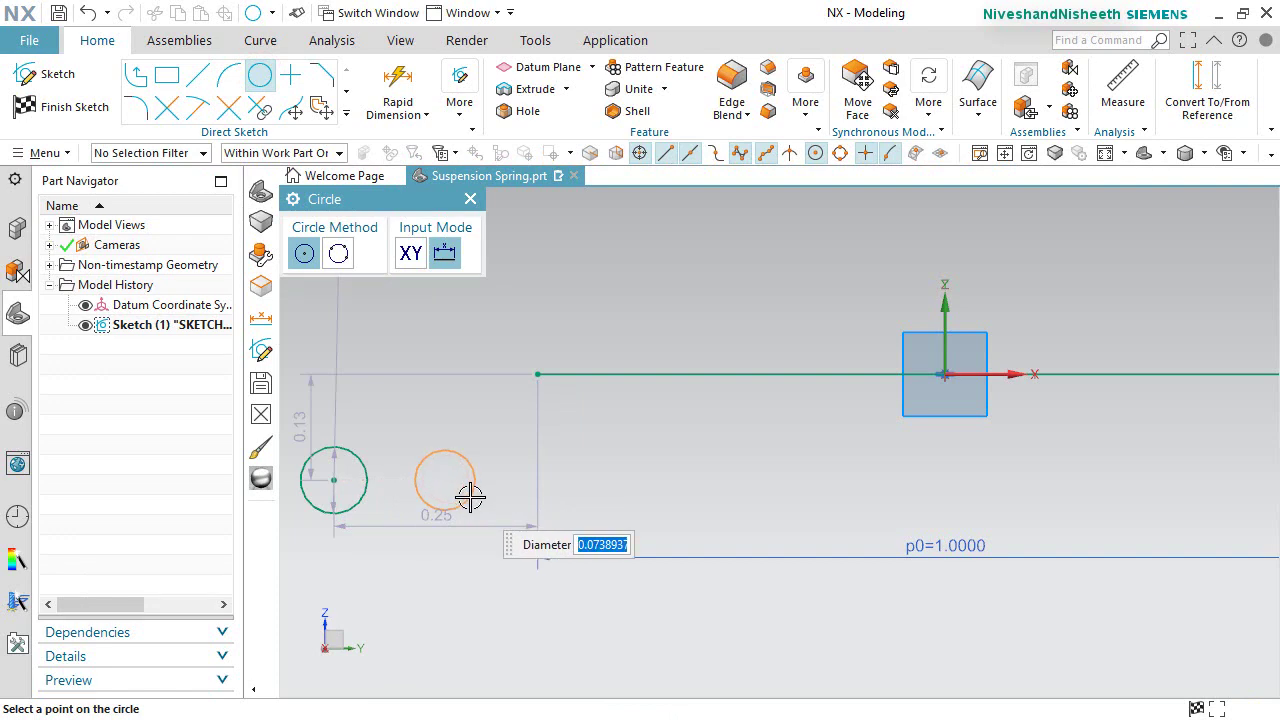
{"action": "left_click", "coordinate": [470, 497]}
{"action": "right_click", "coordinate": [495, 400]}
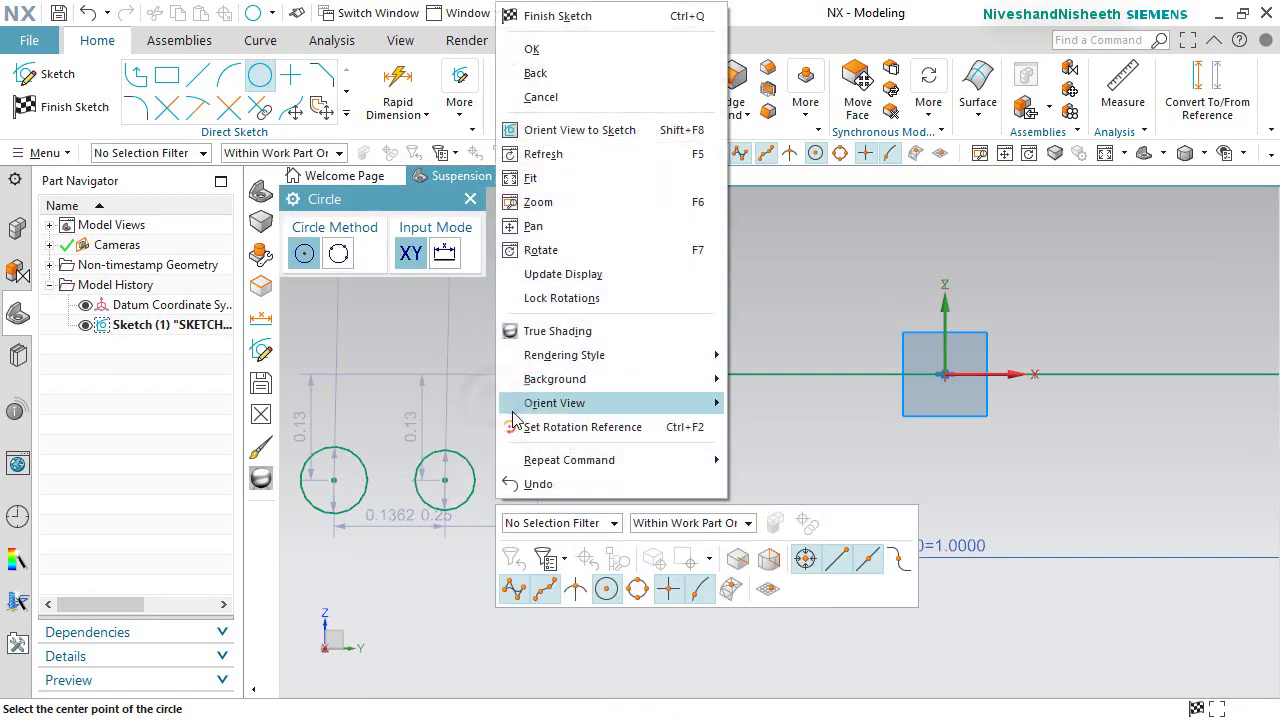
{"action": "left_click", "coordinate": [521, 46]}
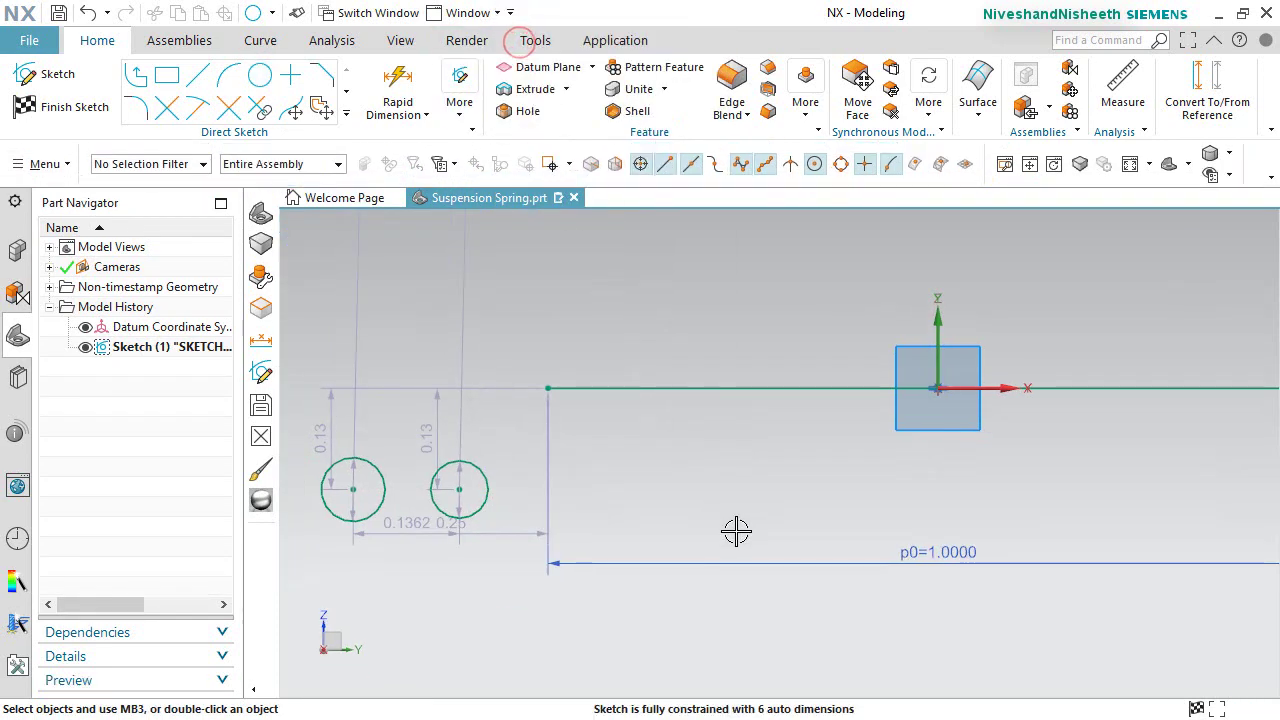
Dimension the left circle's diameter and set it to 0.0430 inch.
{"action": "scroll", "coordinate": [376, 530], "scroll_direction": "up", "scroll_amount": 2}
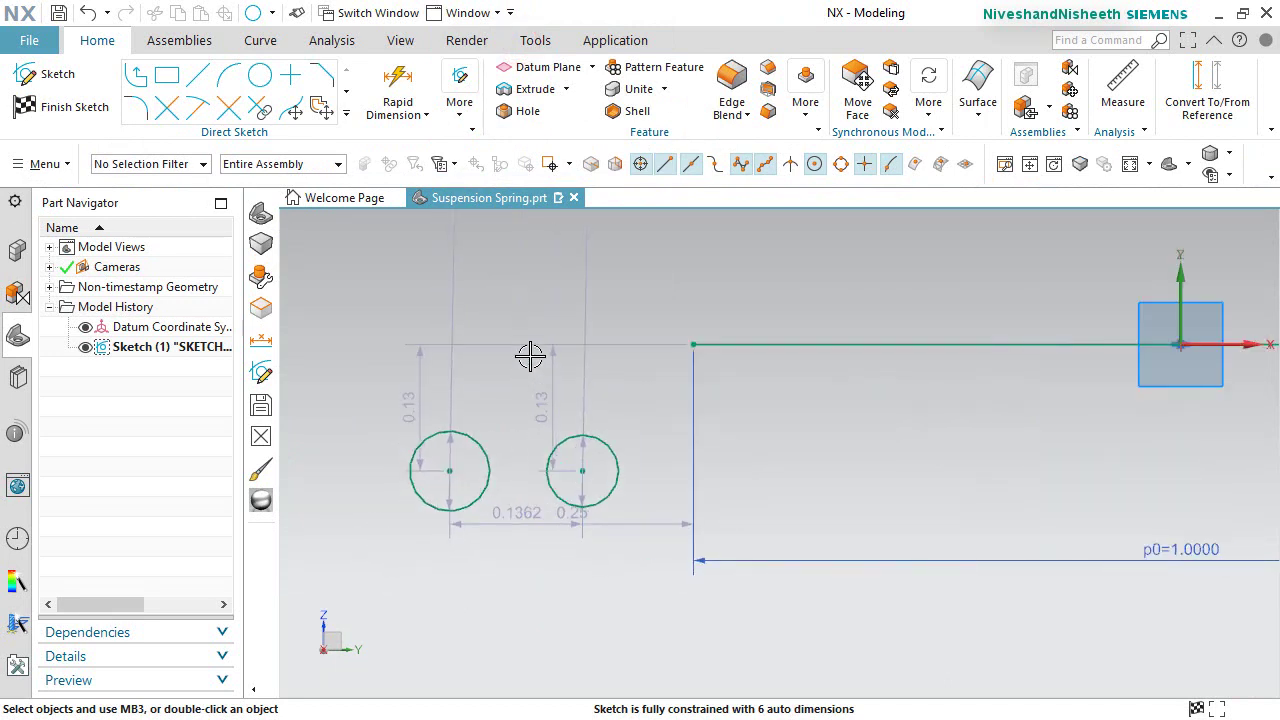
{"action": "left_click", "coordinate": [397, 85]}
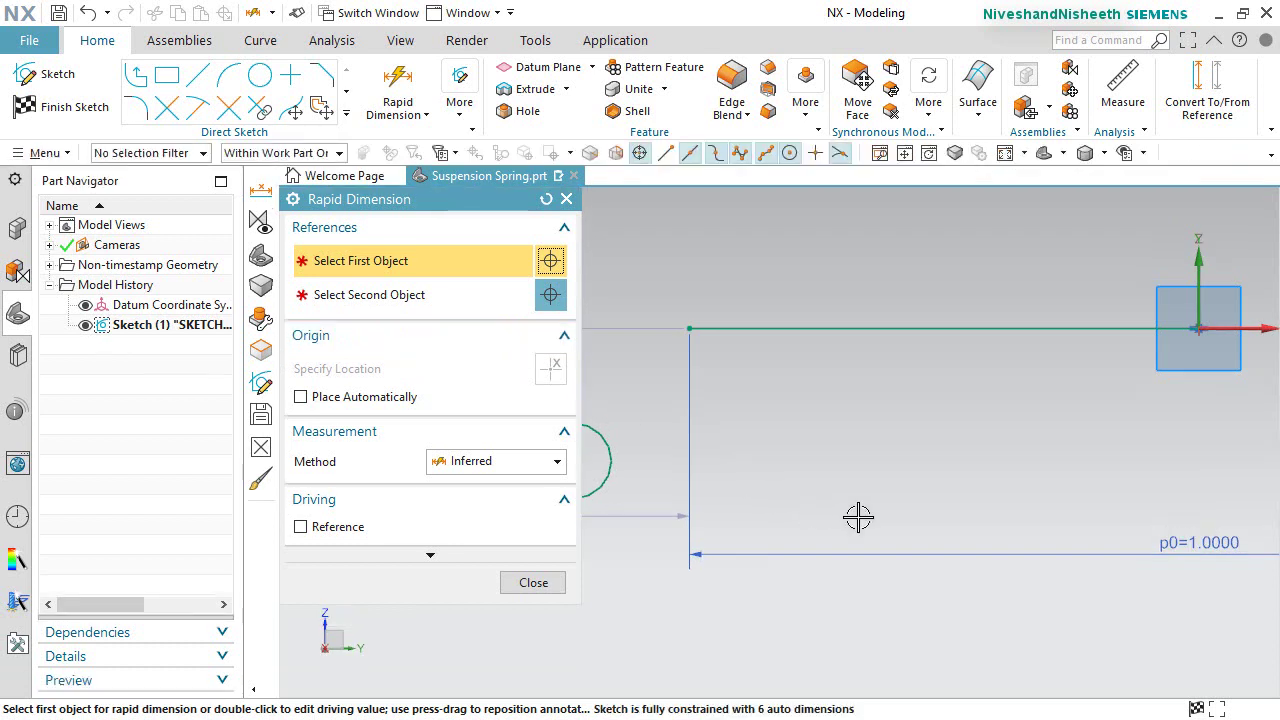
{"action": "scroll", "coordinate": [857, 517], "scroll_direction": "down", "scroll_amount": 3}
{"action": "scroll", "coordinate": [596, 513], "scroll_direction": "up", "scroll_amount": 3}
{"action": "scroll", "coordinate": [596, 513], "scroll_direction": "up", "scroll_amount": 2}
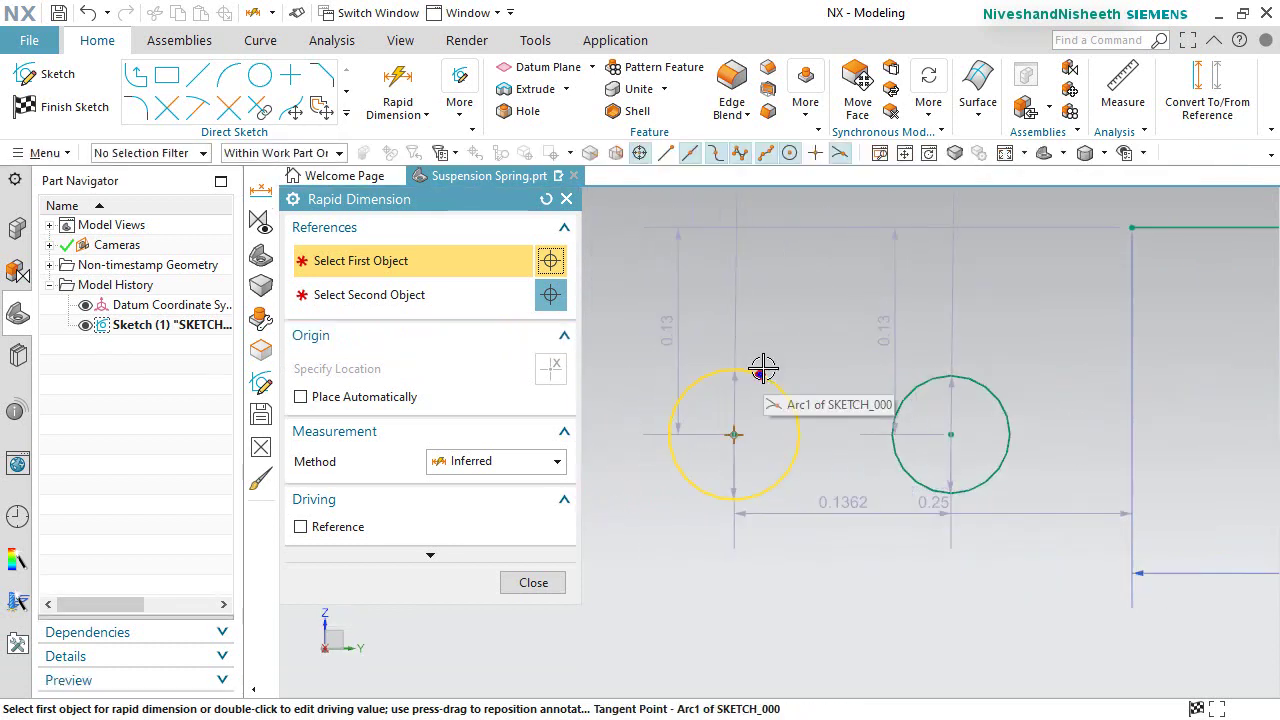
{"action": "left_click", "coordinate": [762, 370]}
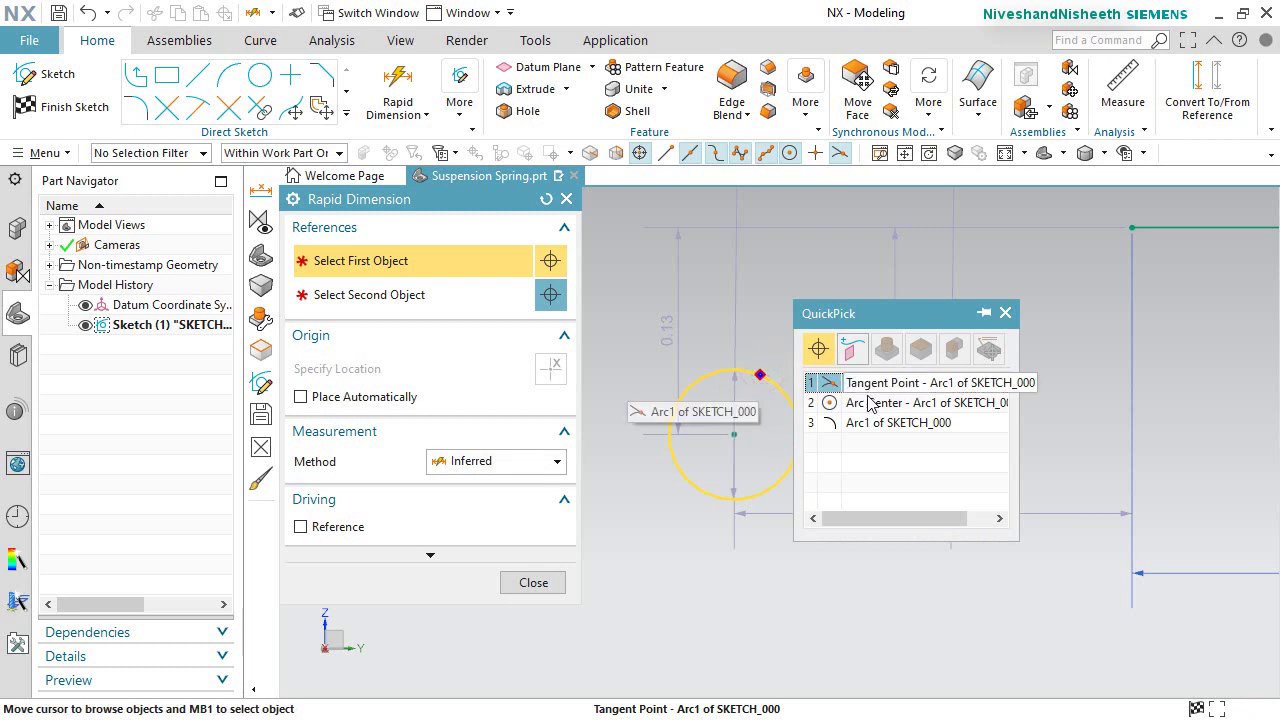
{"action": "left_click", "coordinate": [890, 422]}
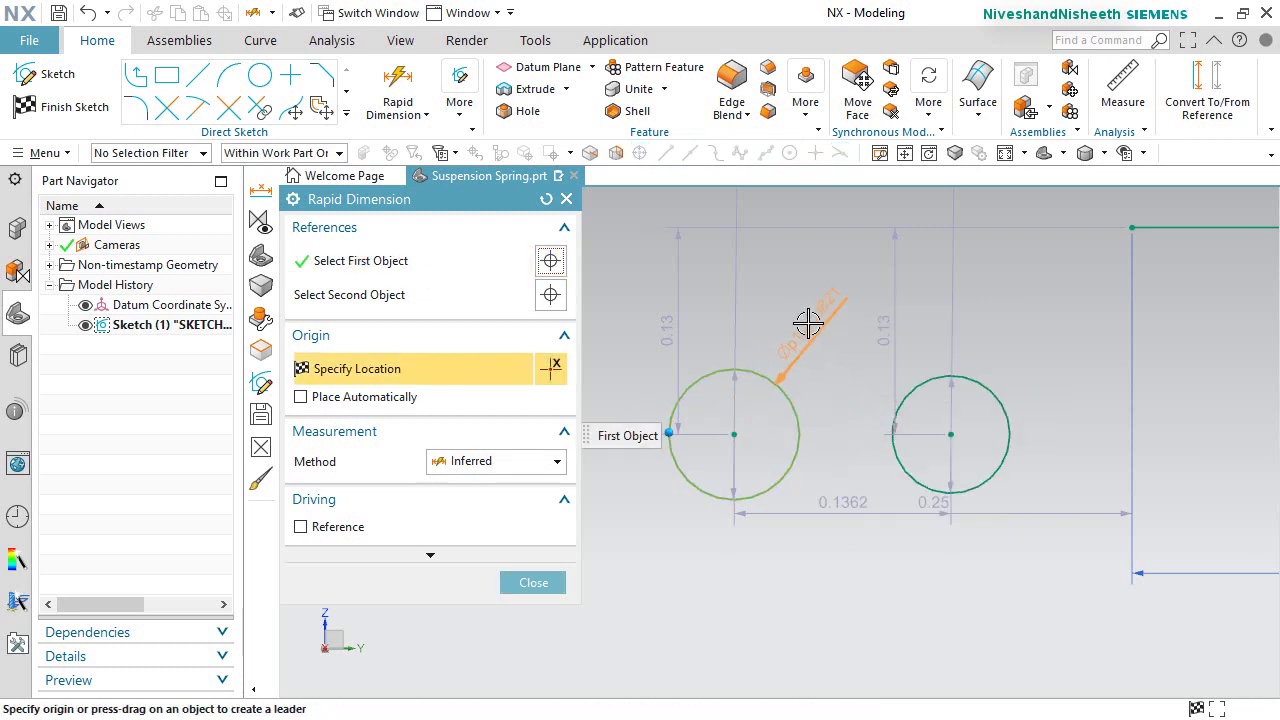
{"action": "left_click", "coordinate": [808, 323]}
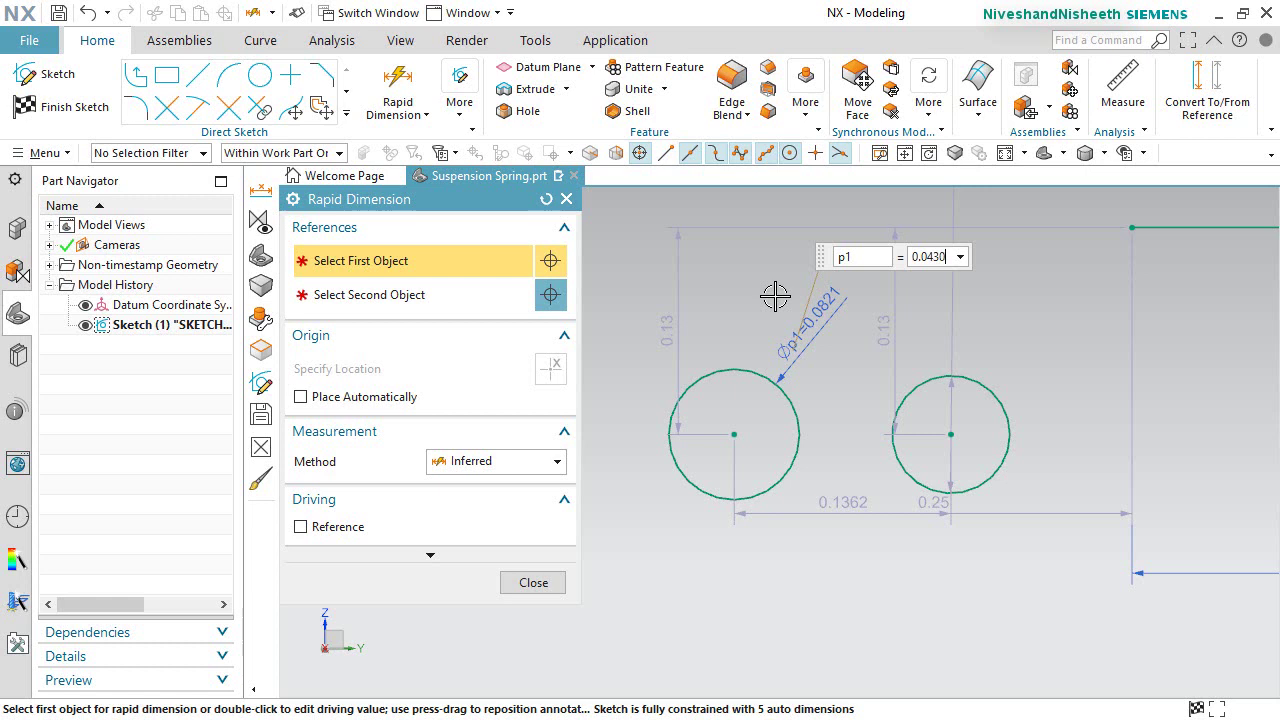
{"action": "key", "text": "Return"}
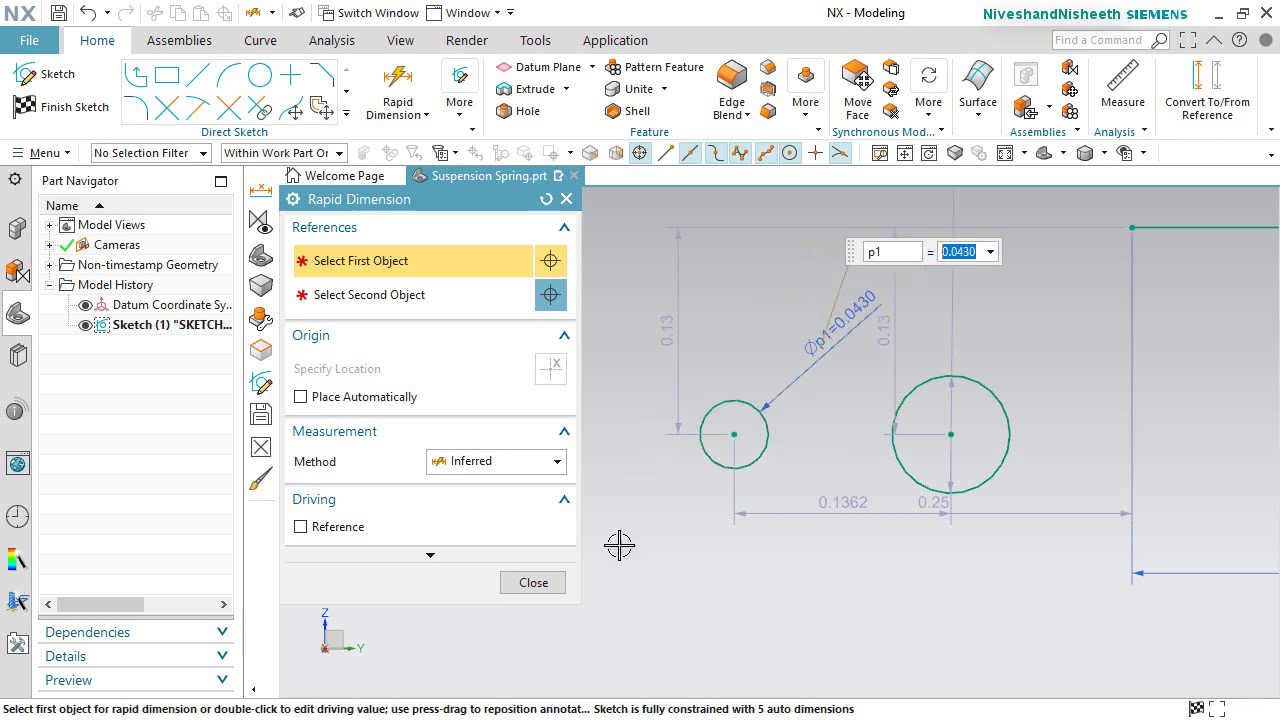
{"action": "left_click", "coordinate": [544, 574]}
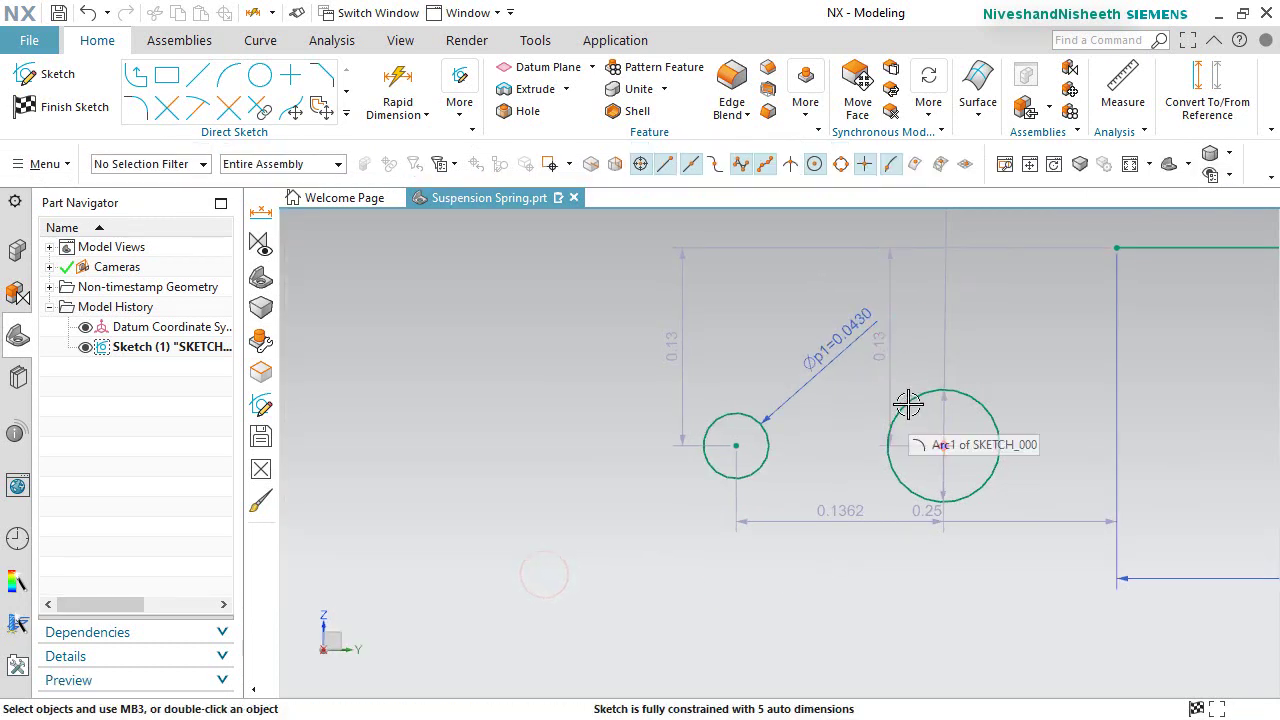
Apply an Equal Radius constraint between the right and left circles.
{"action": "scroll", "coordinate": [908, 403], "scroll_direction": "up", "scroll_amount": 2}
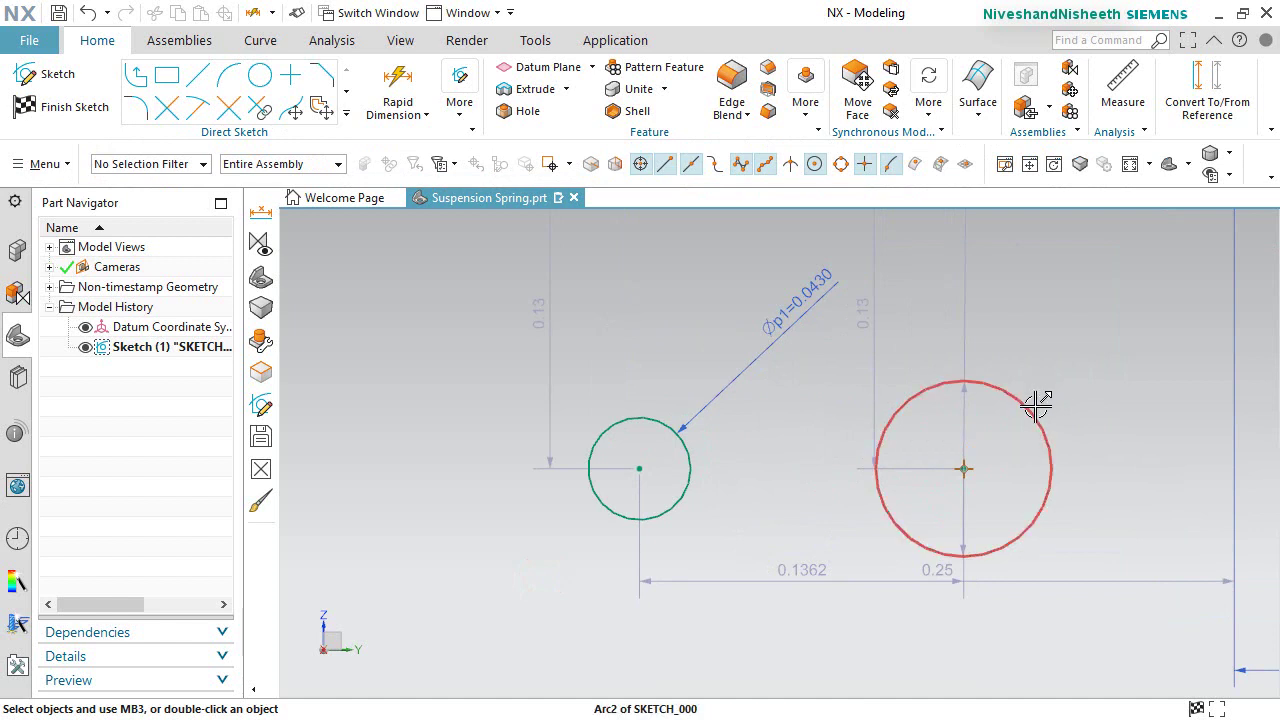
{"action": "left_click", "coordinate": [1035, 400]}
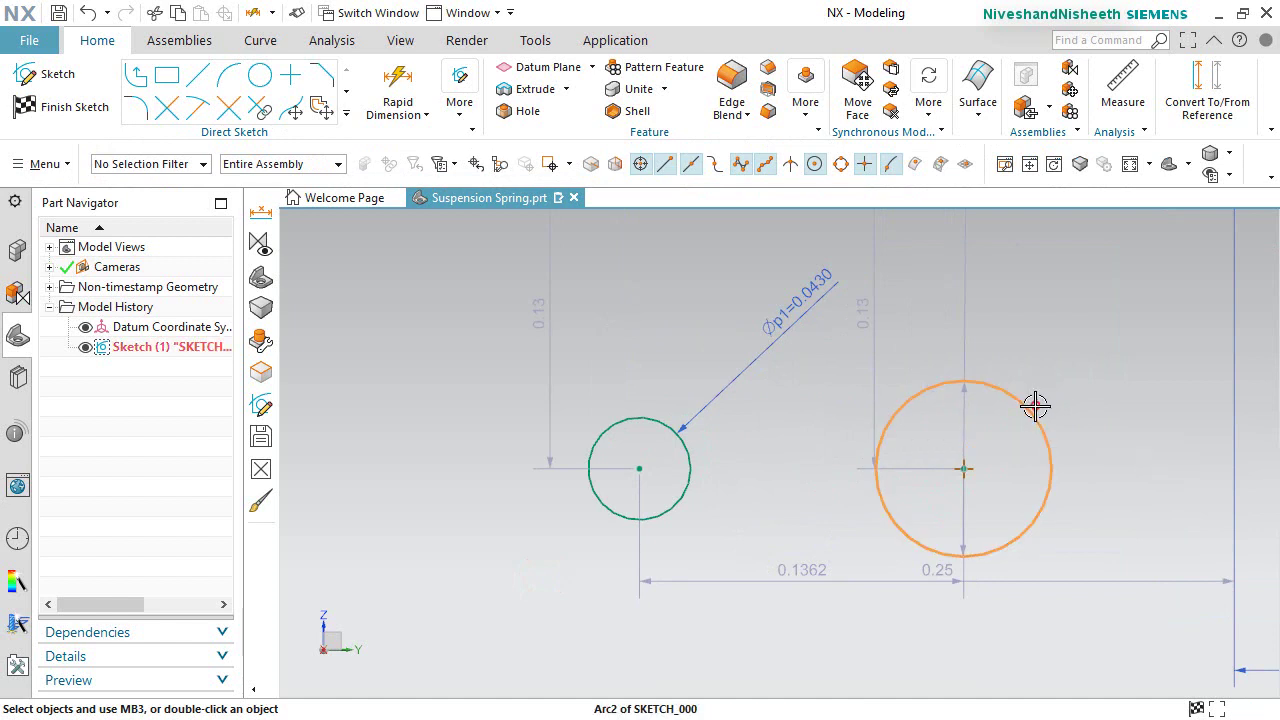
{"action": "left_click", "coordinate": [645, 412]}
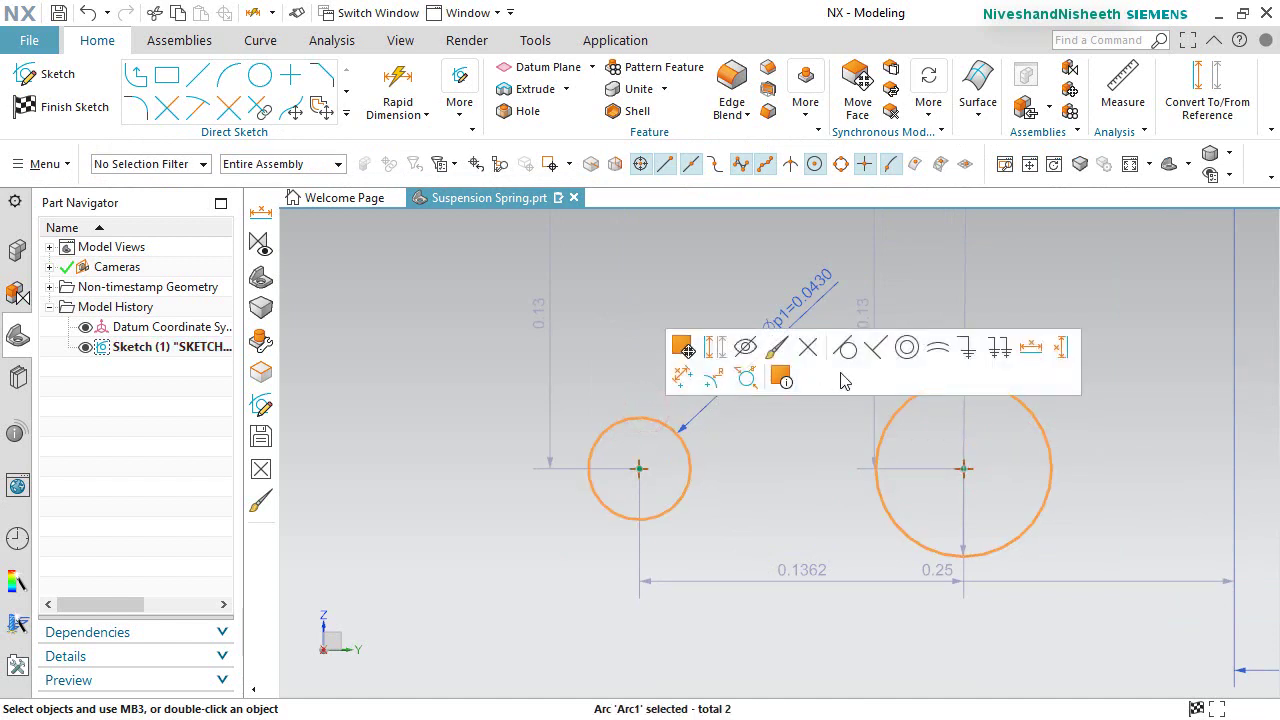
{"action": "left_click", "coordinate": [941, 348]}
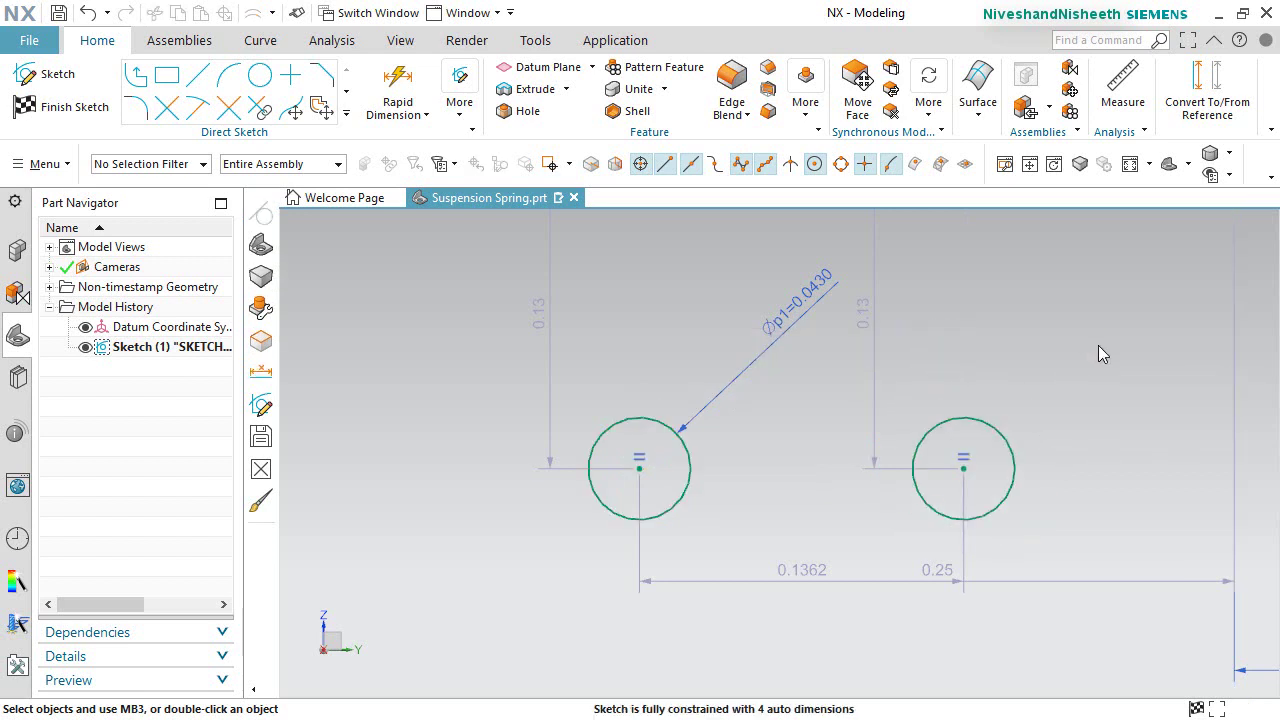
Apply a Horizontal Alignment constraint between the centers of the two circles.
{"action": "left_click", "coordinate": [638, 467]}
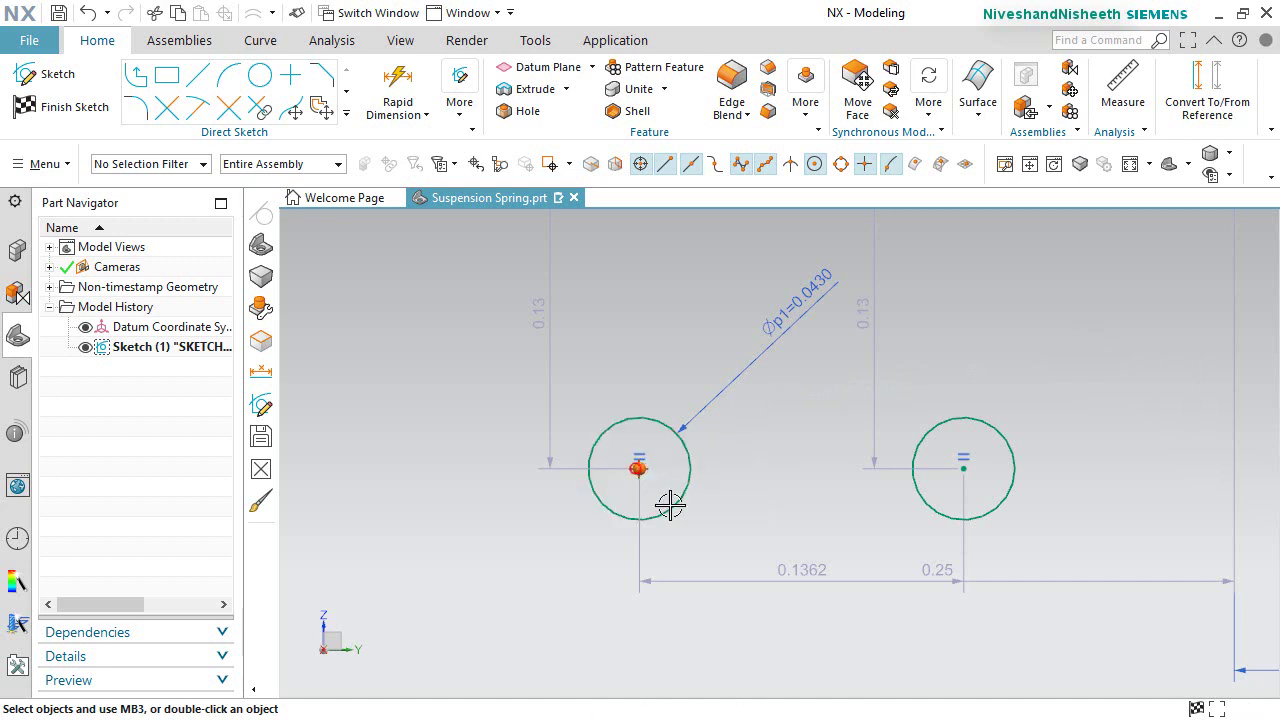
{"action": "left_click", "coordinate": [963, 468]}
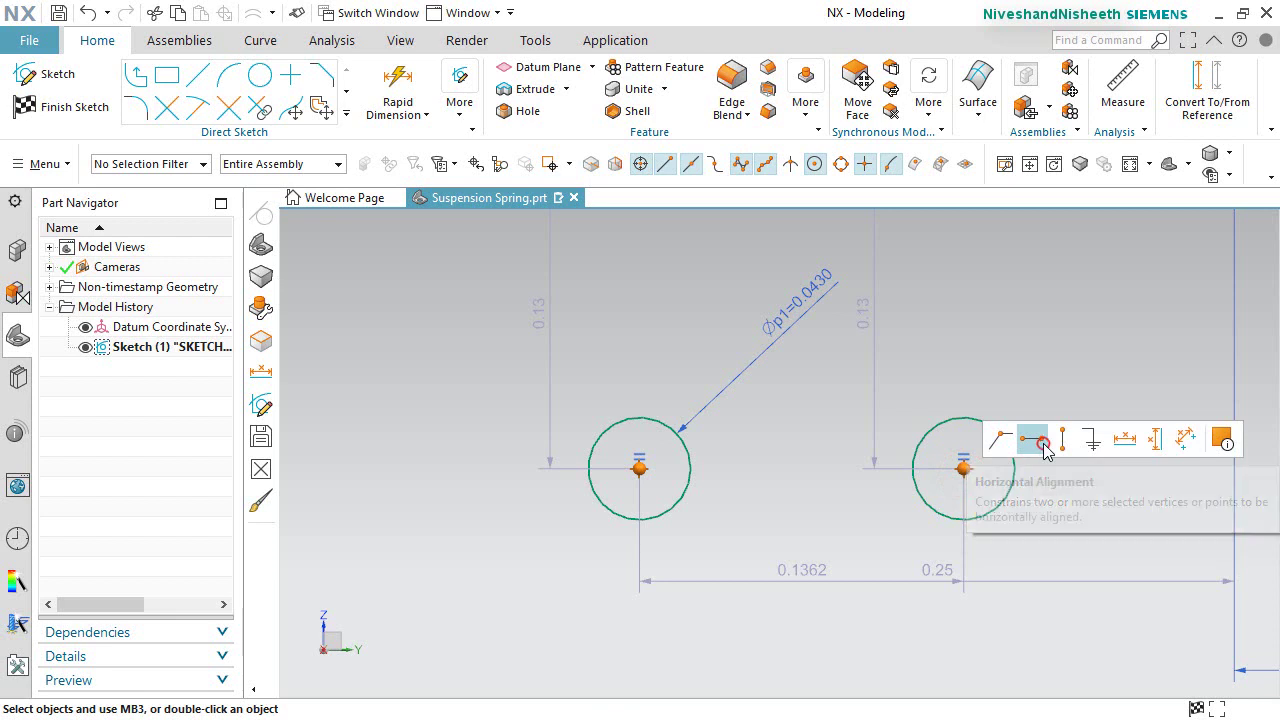
{"action": "left_click", "coordinate": [1042, 443]}
{"action": "left_click", "coordinate": [1061, 379]}
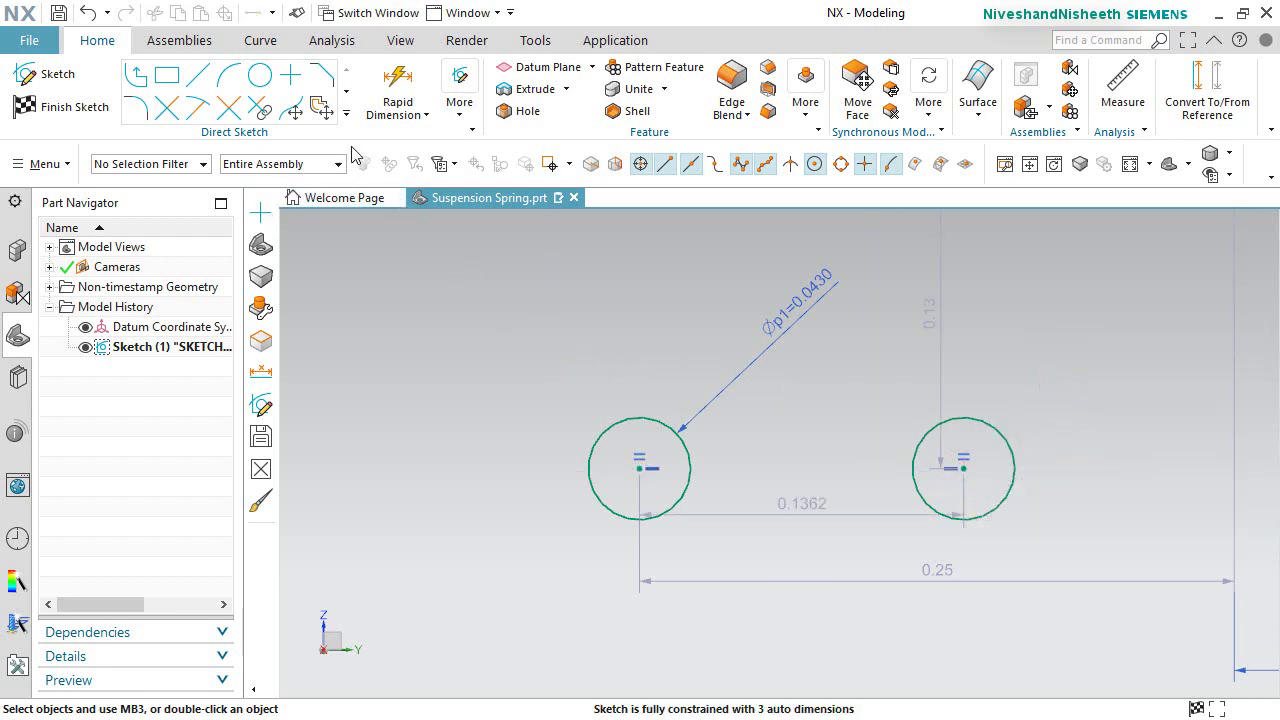
Place two sketch points on the left circle, one at its top and one on its right side about 0.0035 inch below center.
{"action": "left_click", "coordinate": [289, 76]}
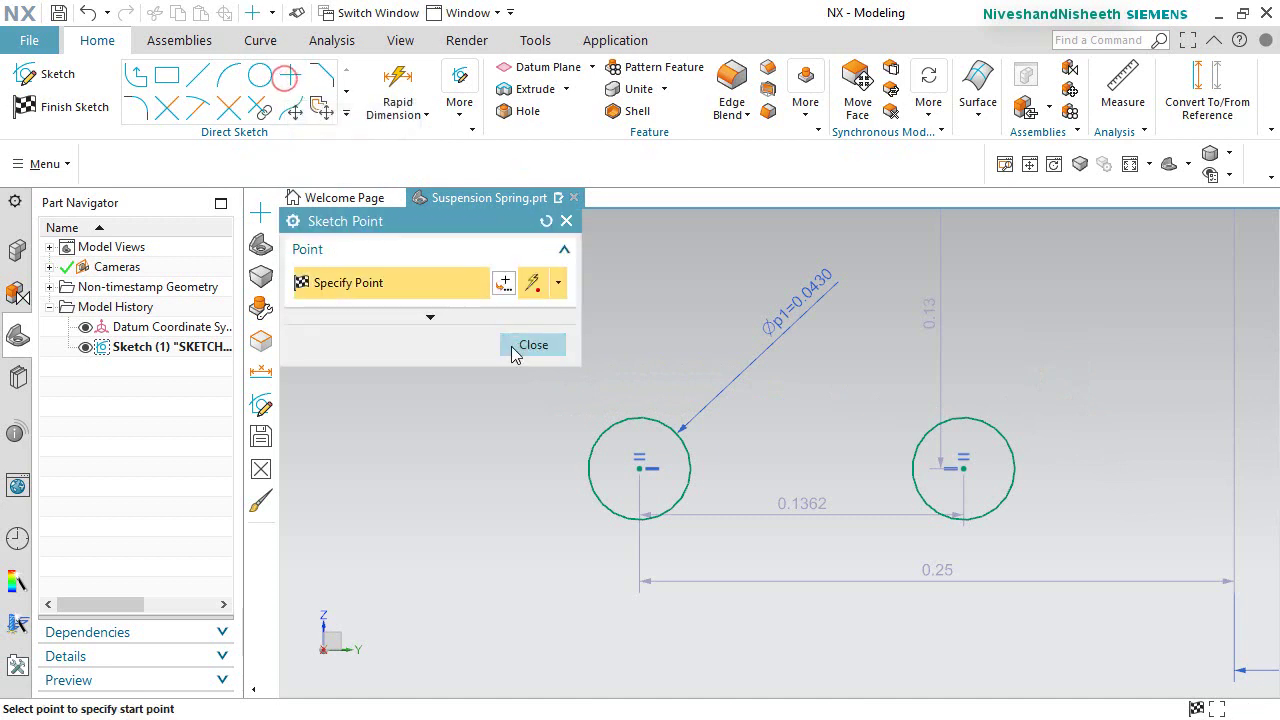
{"action": "scroll", "coordinate": [645, 450], "scroll_direction": "down", "scroll_amount": 2}
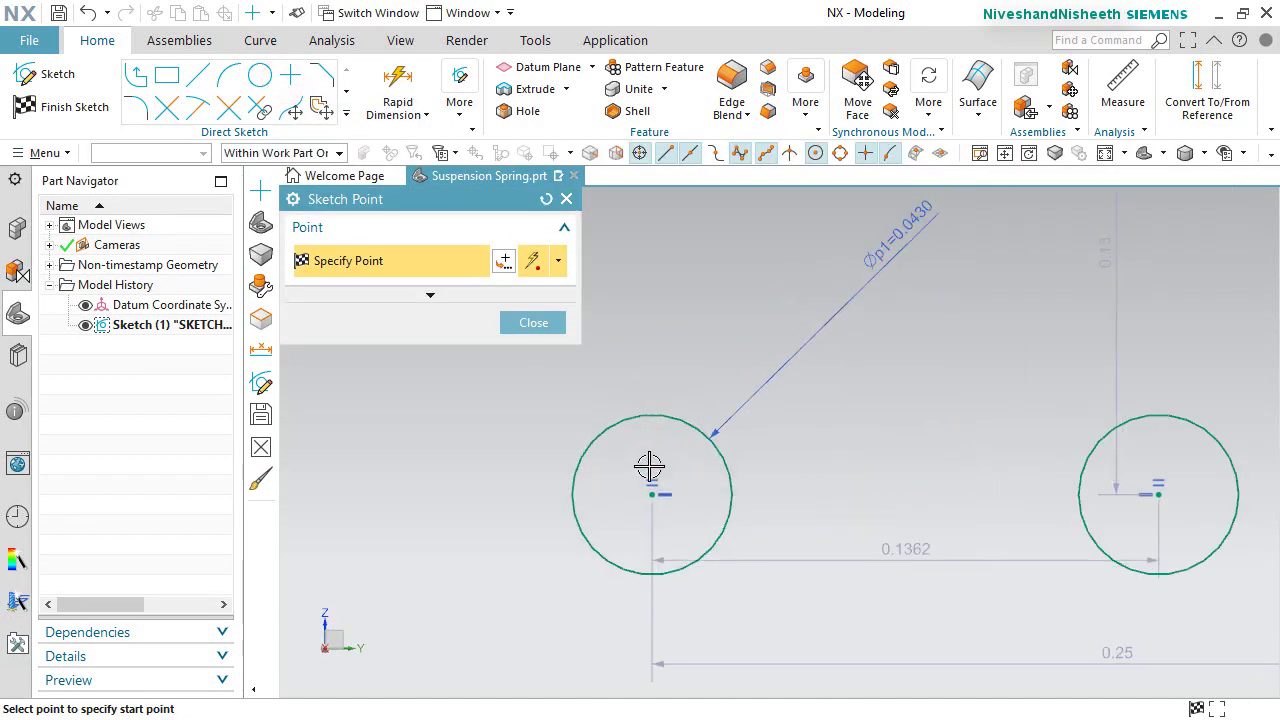
{"action": "left_click", "coordinate": [651, 410]}
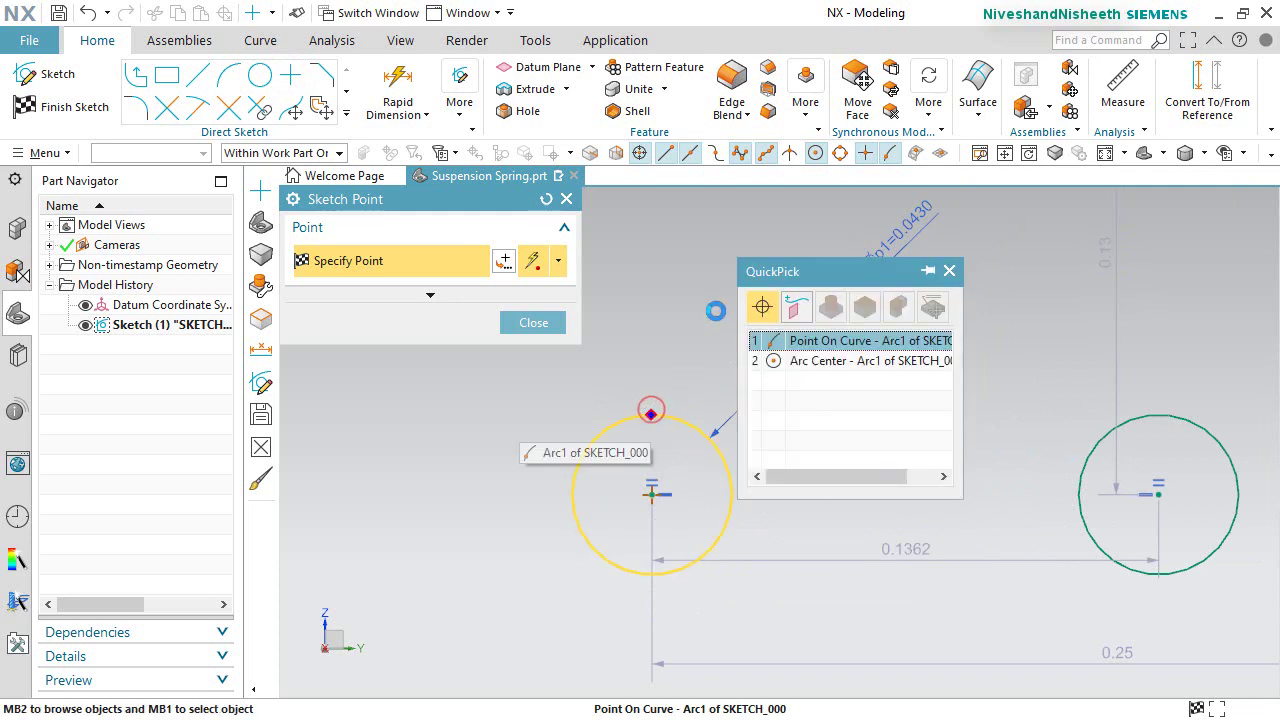
{"action": "left_click", "coordinate": [795, 342]}
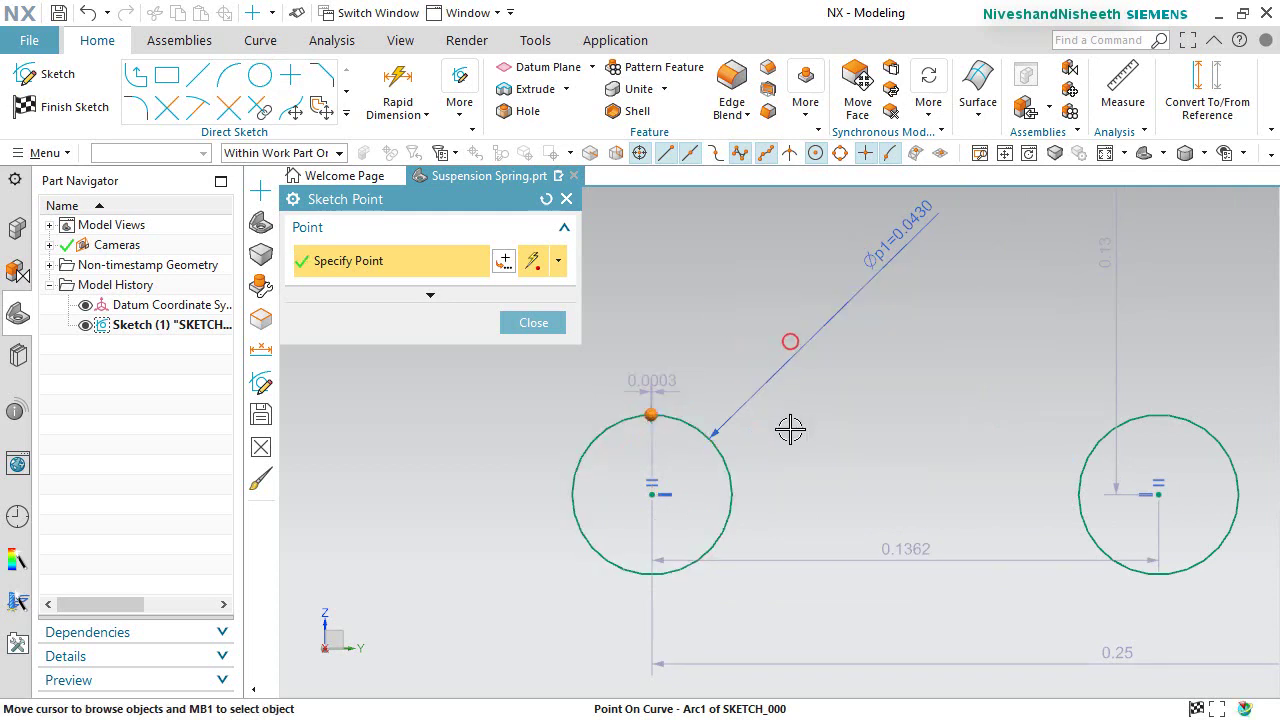
{"action": "left_click", "coordinate": [733, 508]}
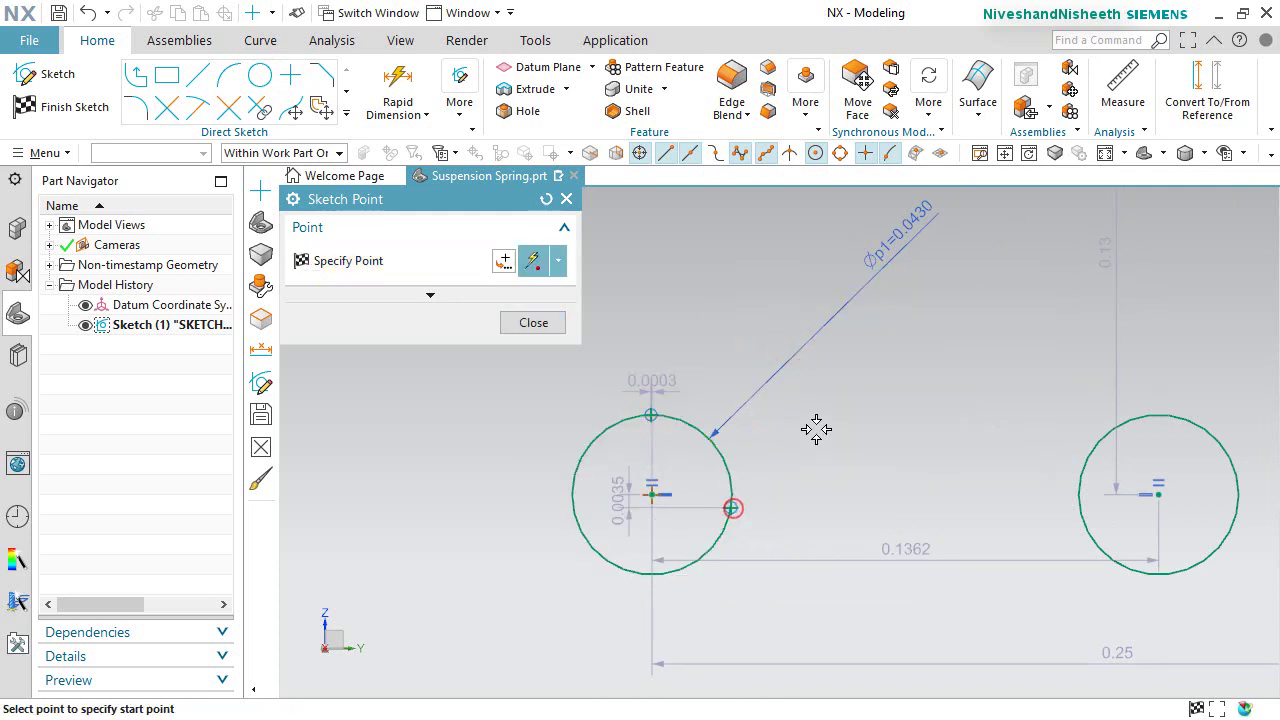
{"action": "left_click", "coordinate": [533, 322]}
Apply a Vertical Alignment constraint between the left circle's top sketch point and the circle's center.
{"action": "scroll", "coordinate": [694, 495], "scroll_direction": "down", "scroll_amount": 2}
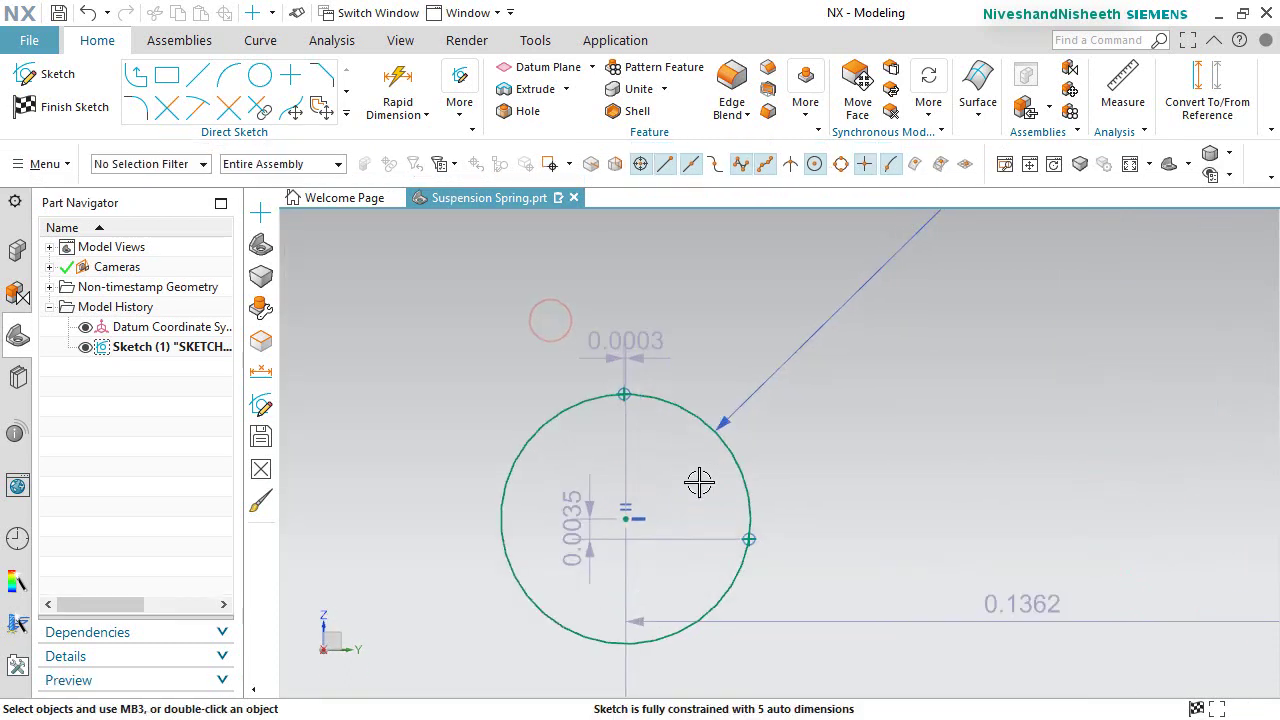
{"action": "left_click", "coordinate": [626, 390]}
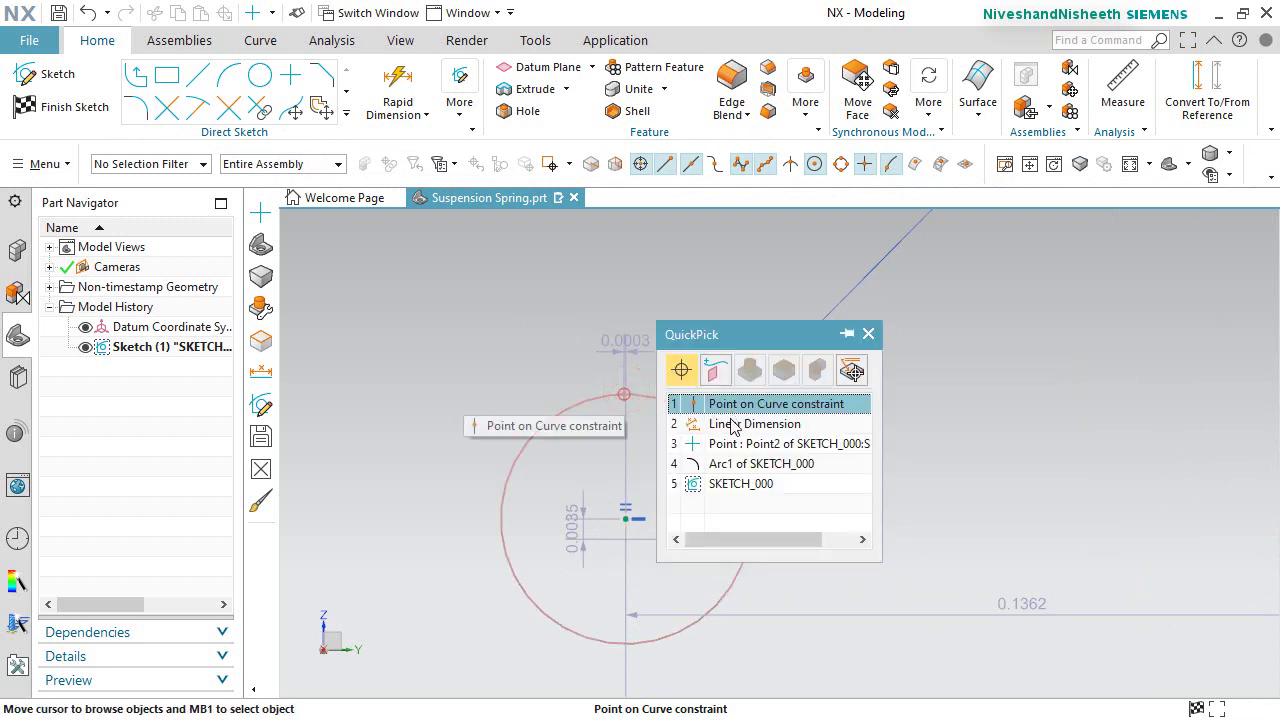
{"action": "left_click", "coordinate": [714, 444]}
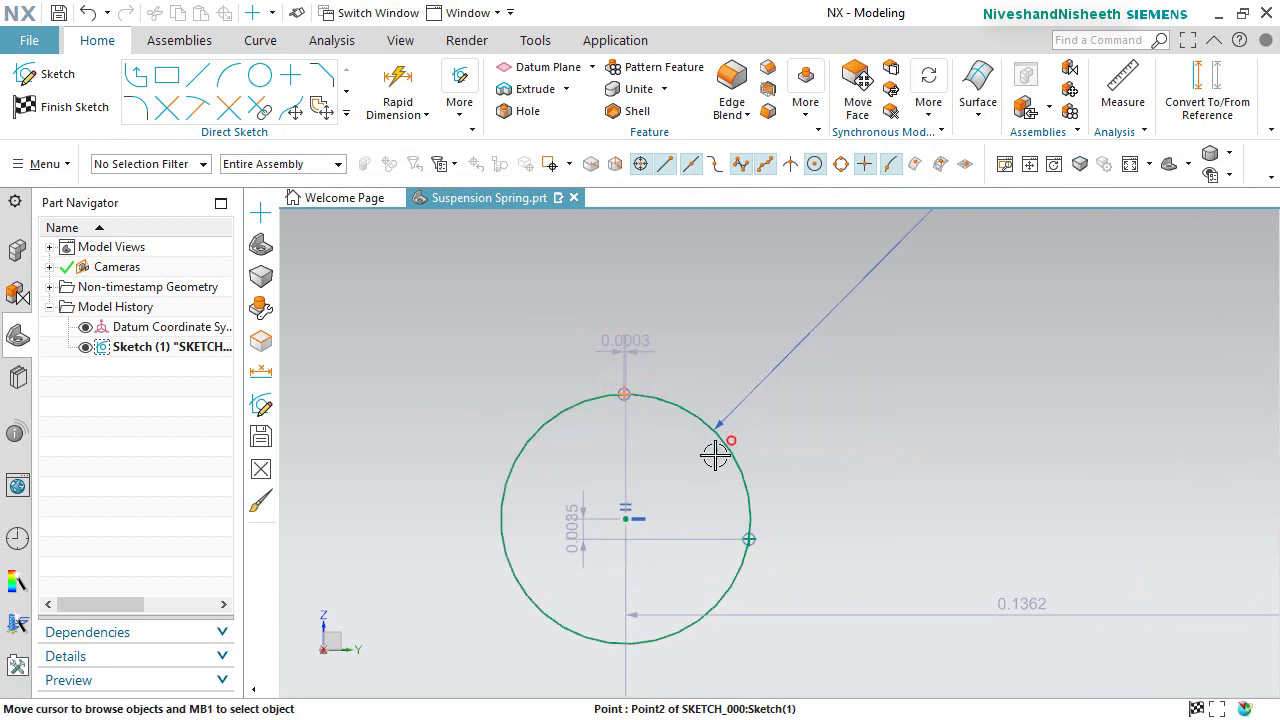
{"action": "left_click", "coordinate": [623, 517]}
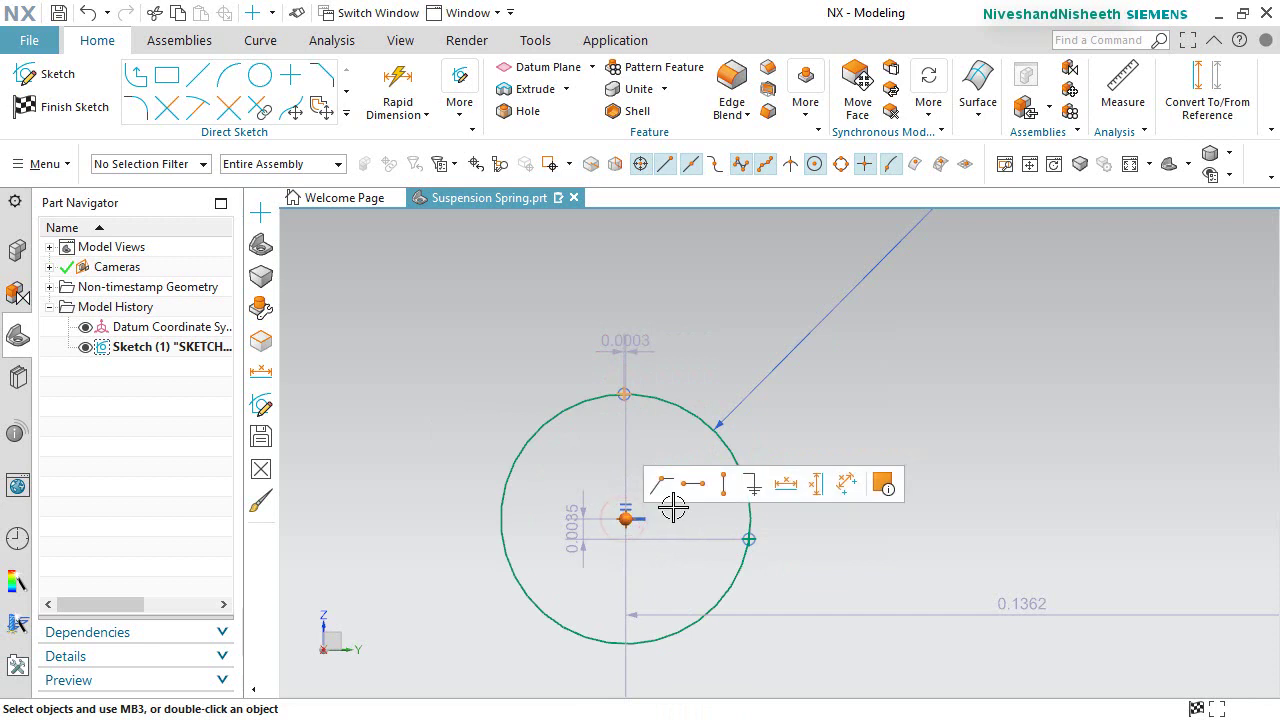
{"action": "left_click", "coordinate": [723, 484]}
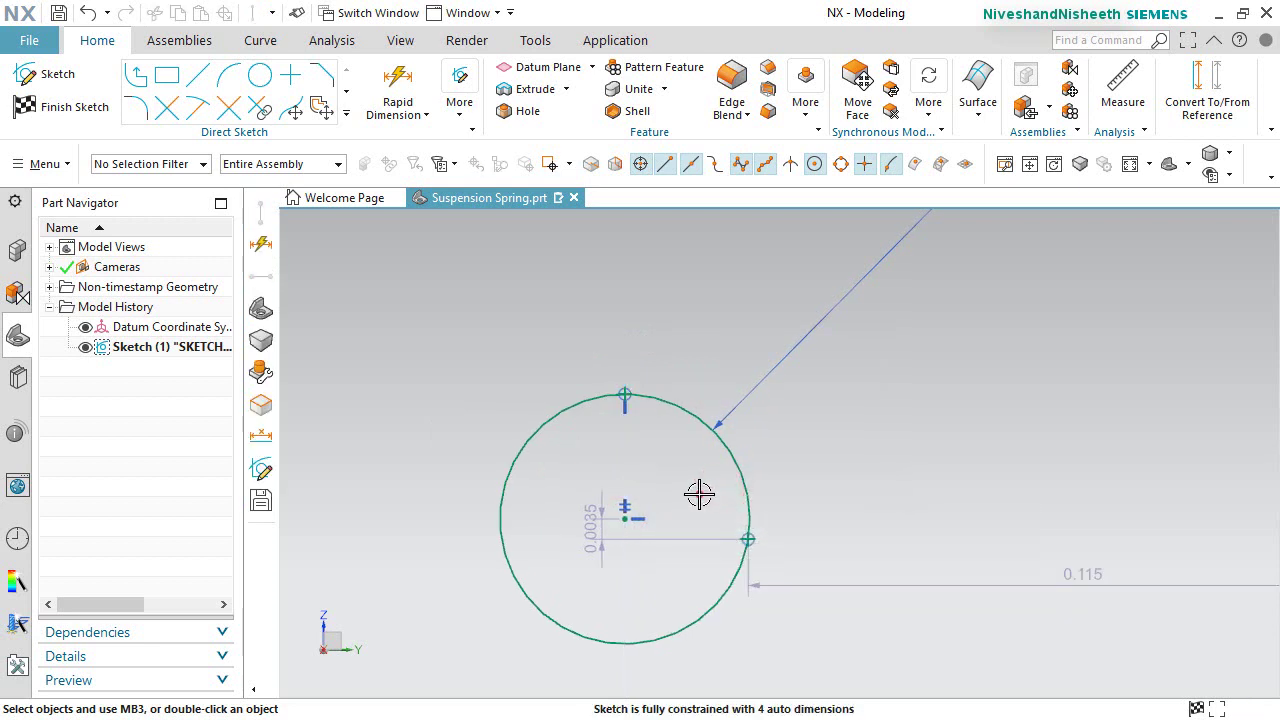
Apply a Horizontal Alignment constraint between the sketch point on the left circle's right side and the circle's center.
{"action": "left_click", "coordinate": [699, 494]}
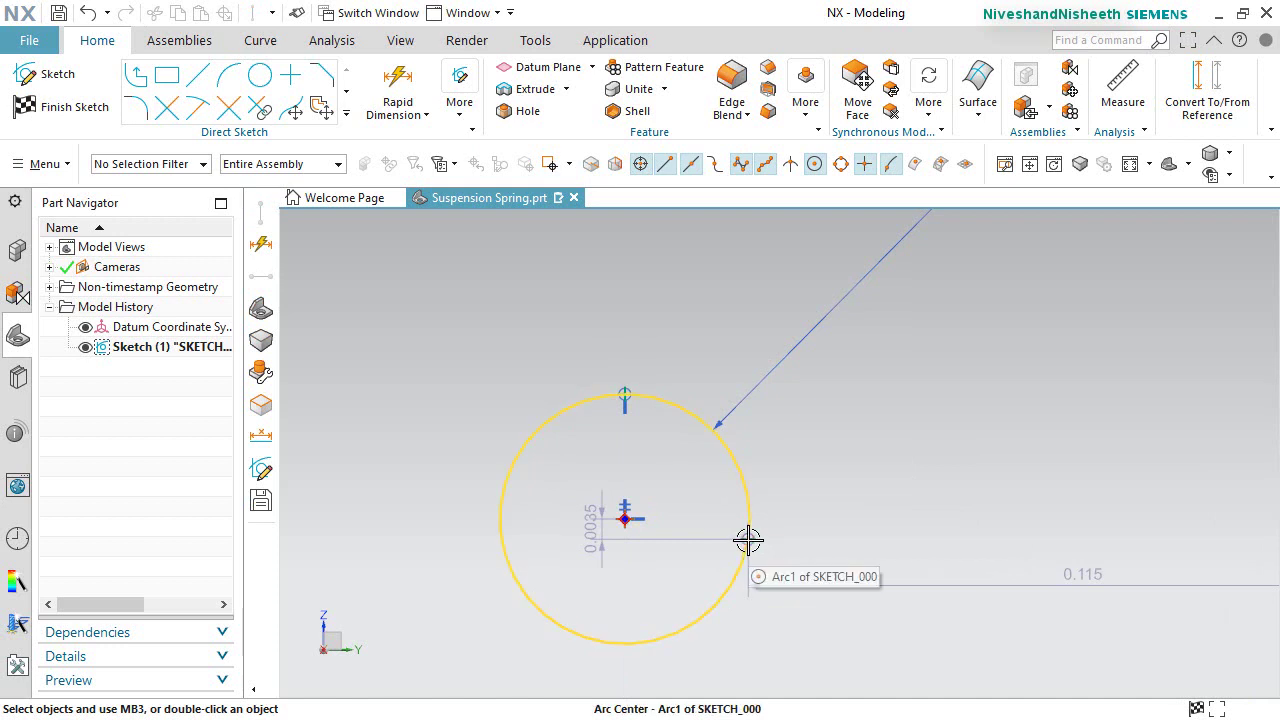
{"action": "left_click", "coordinate": [748, 540]}
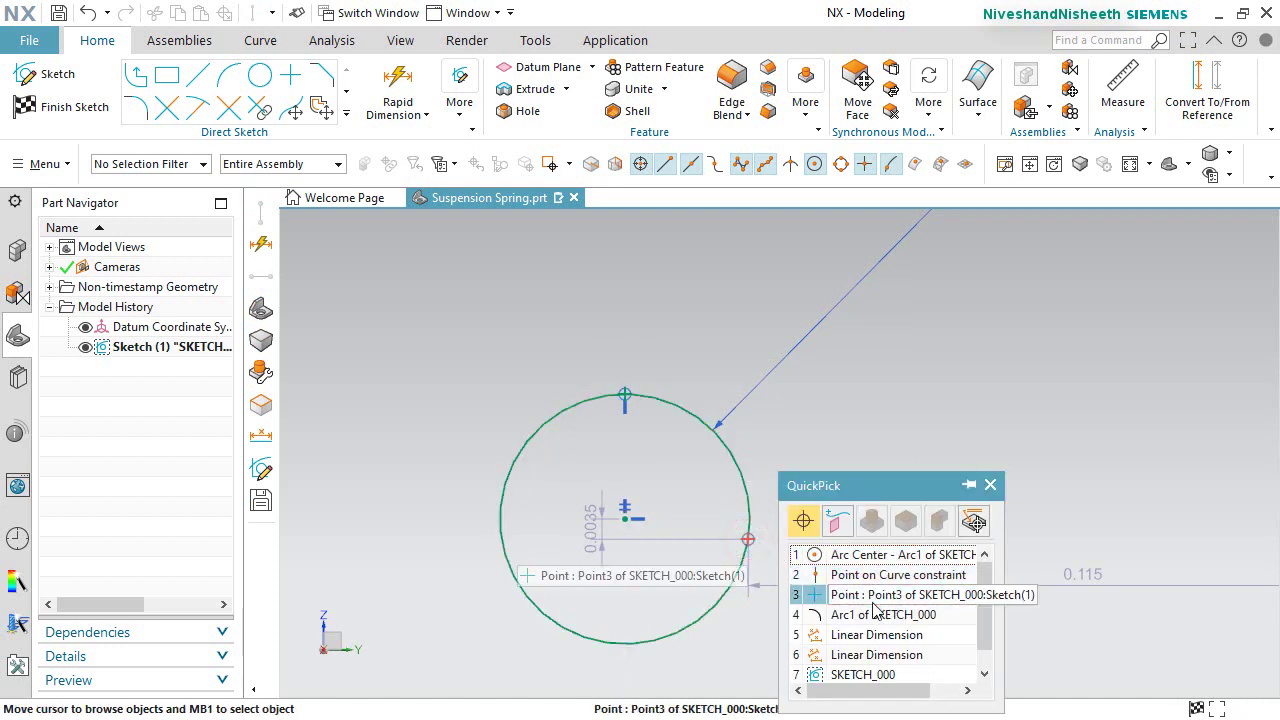
{"action": "left_click", "coordinate": [849, 607]}
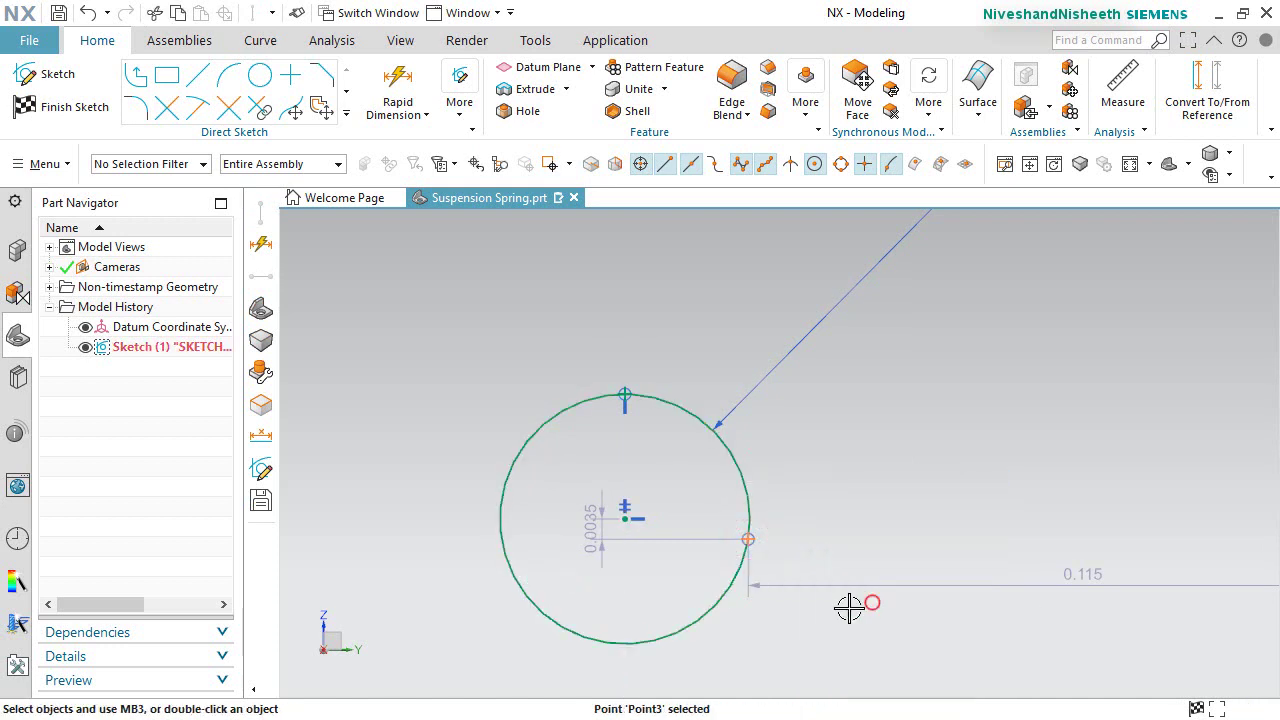
{"action": "left_click", "coordinate": [625, 519]}
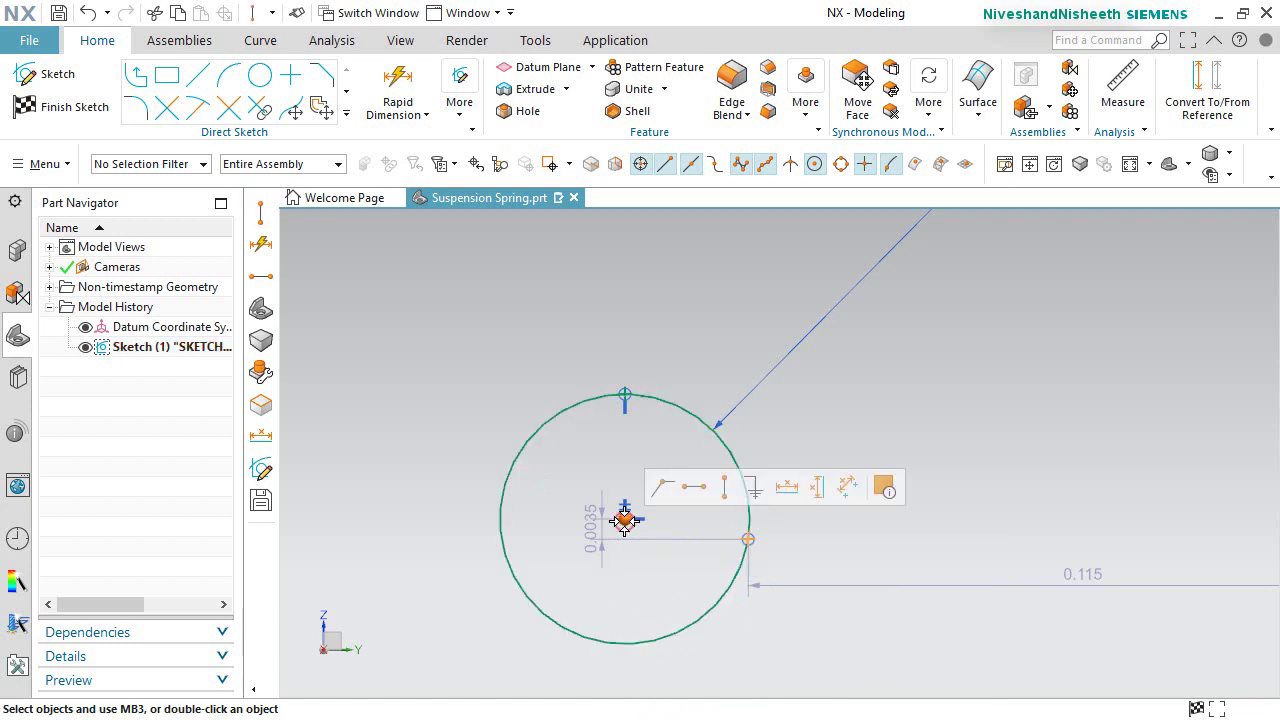
{"action": "left_click", "coordinate": [694, 486]}
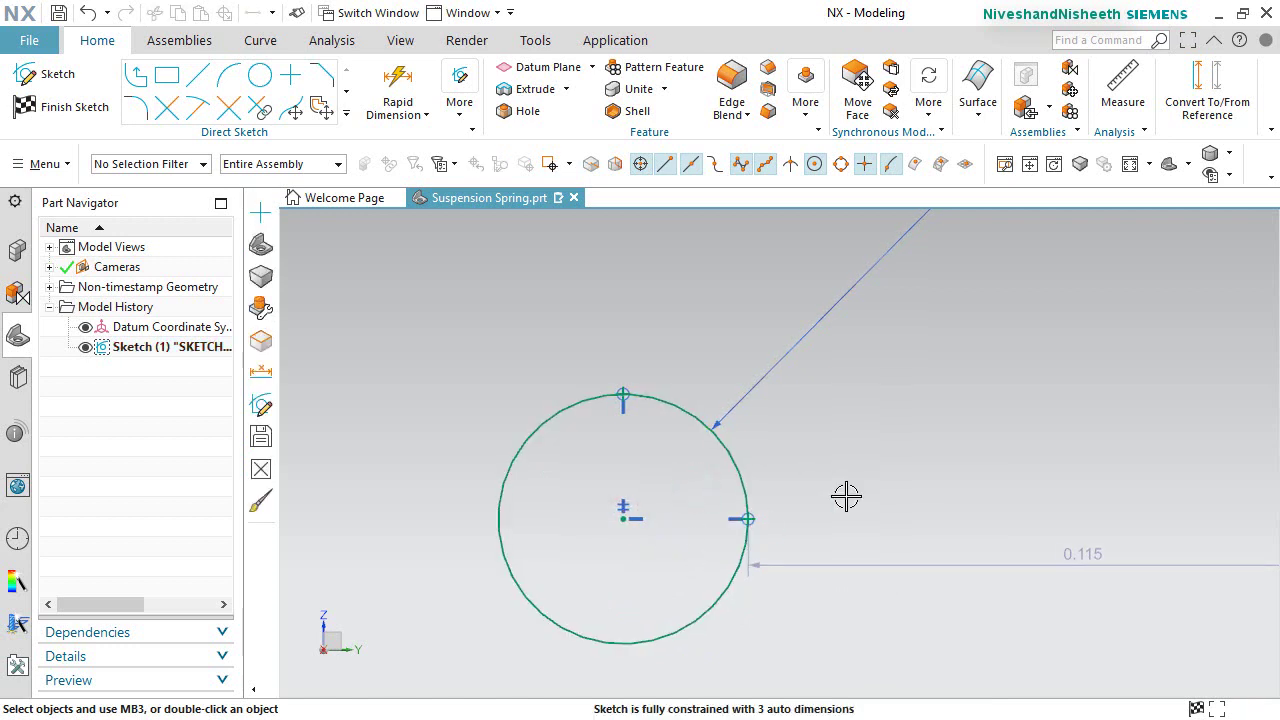
Apply a Tangent constraint between the left and right circles.
{"action": "scroll", "coordinate": [656, 580], "scroll_direction": "up", "scroll_amount": 1}
{"action": "scroll", "coordinate": [645, 574], "scroll_direction": "down", "scroll_amount": 4}
{"action": "scroll", "coordinate": [797, 591], "scroll_direction": "up", "scroll_amount": 2}
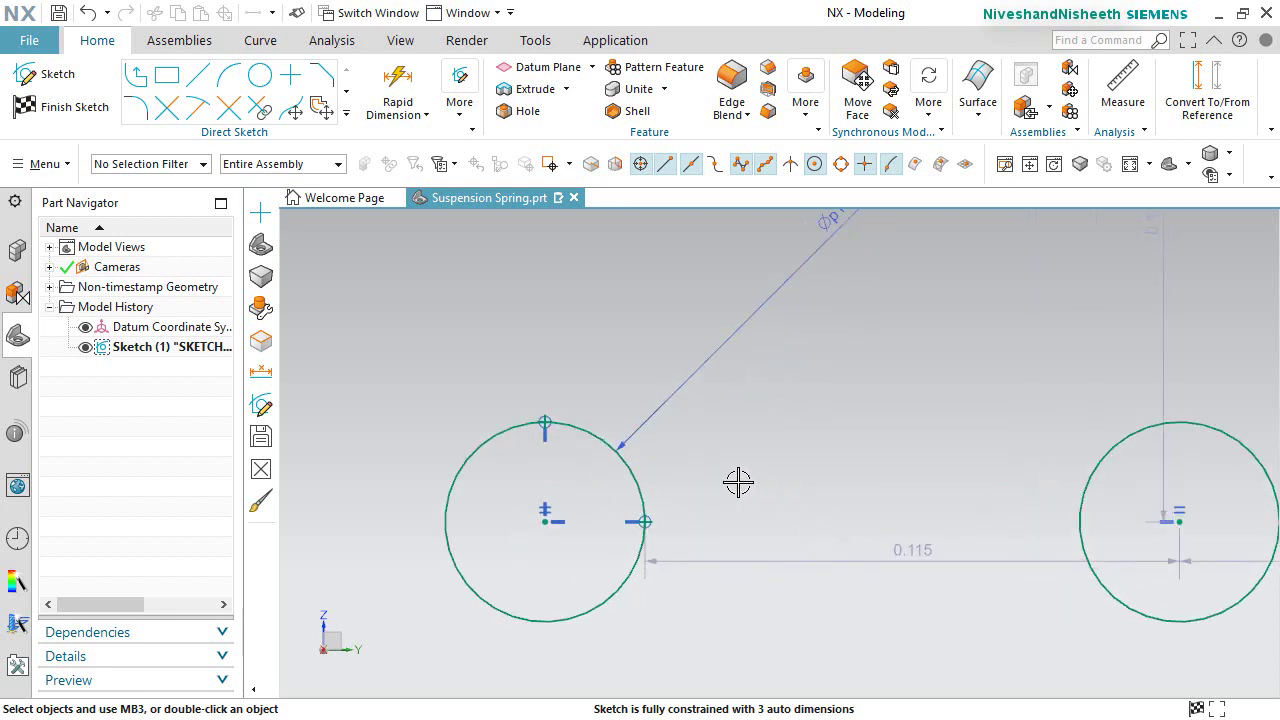
{"action": "left_click", "coordinate": [642, 471]}
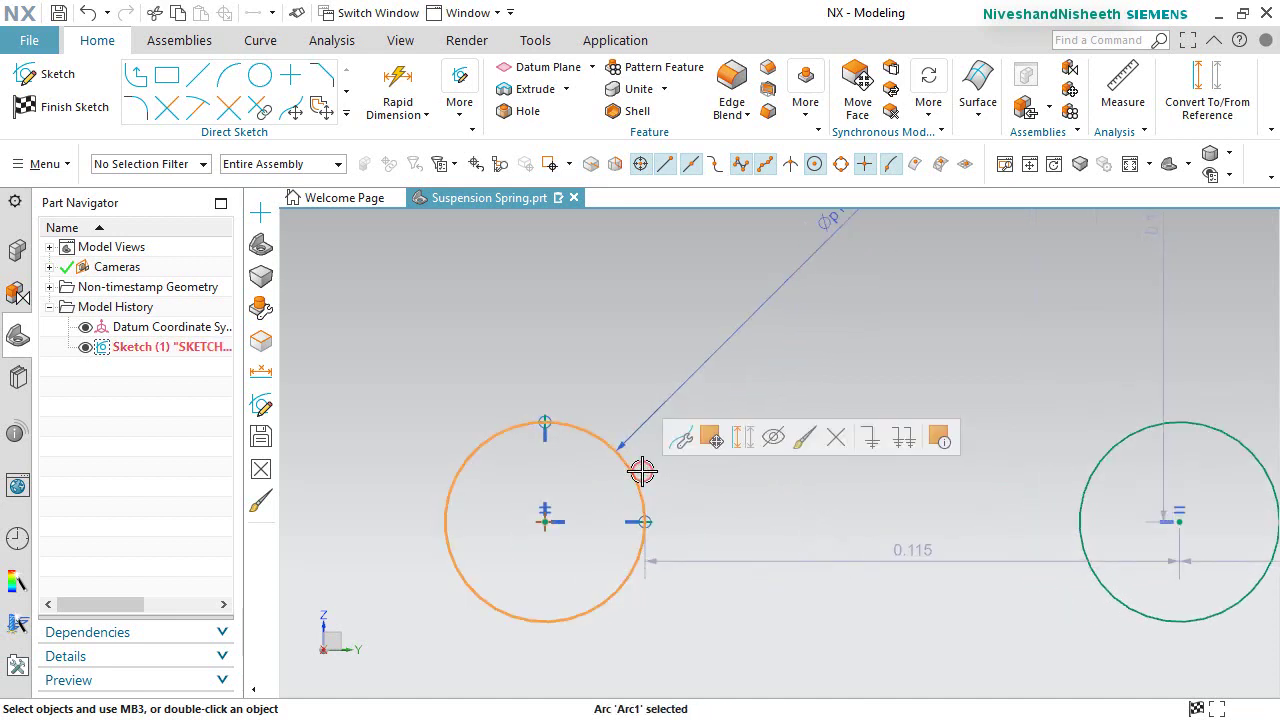
{"action": "left_click", "coordinate": [1079, 489]}
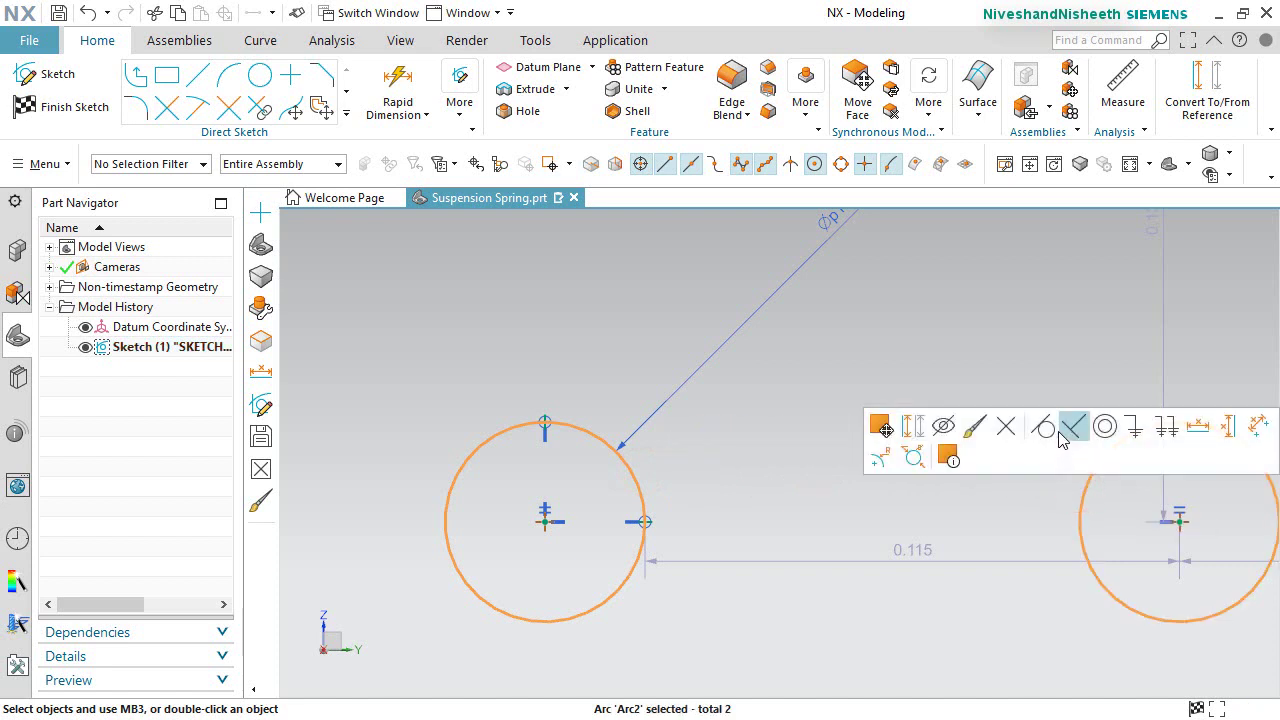
{"action": "left_click", "coordinate": [1045, 429]}
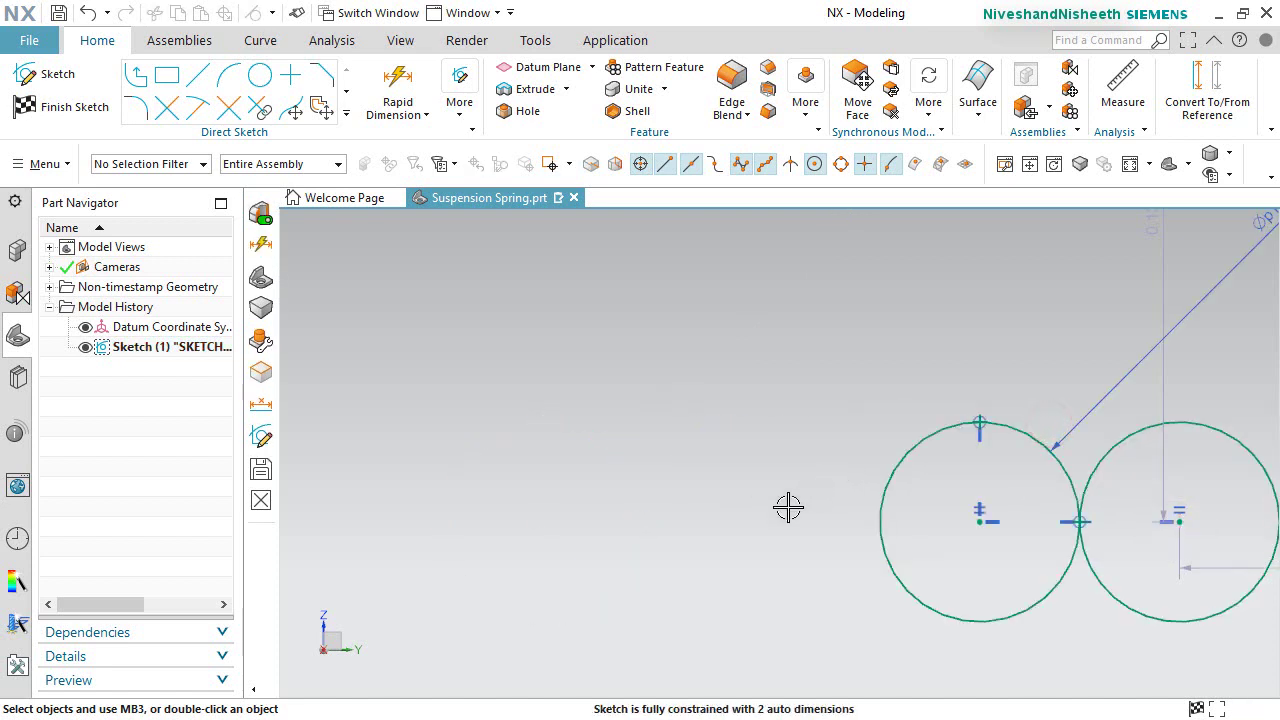
Reposition the left circle's diameter dimension to the upper left of the two circles.
{"action": "scroll", "coordinate": [728, 553], "scroll_direction": "down", "scroll_amount": 5}
{"action": "scroll", "coordinate": [940, 509], "scroll_direction": "up", "scroll_amount": 3}
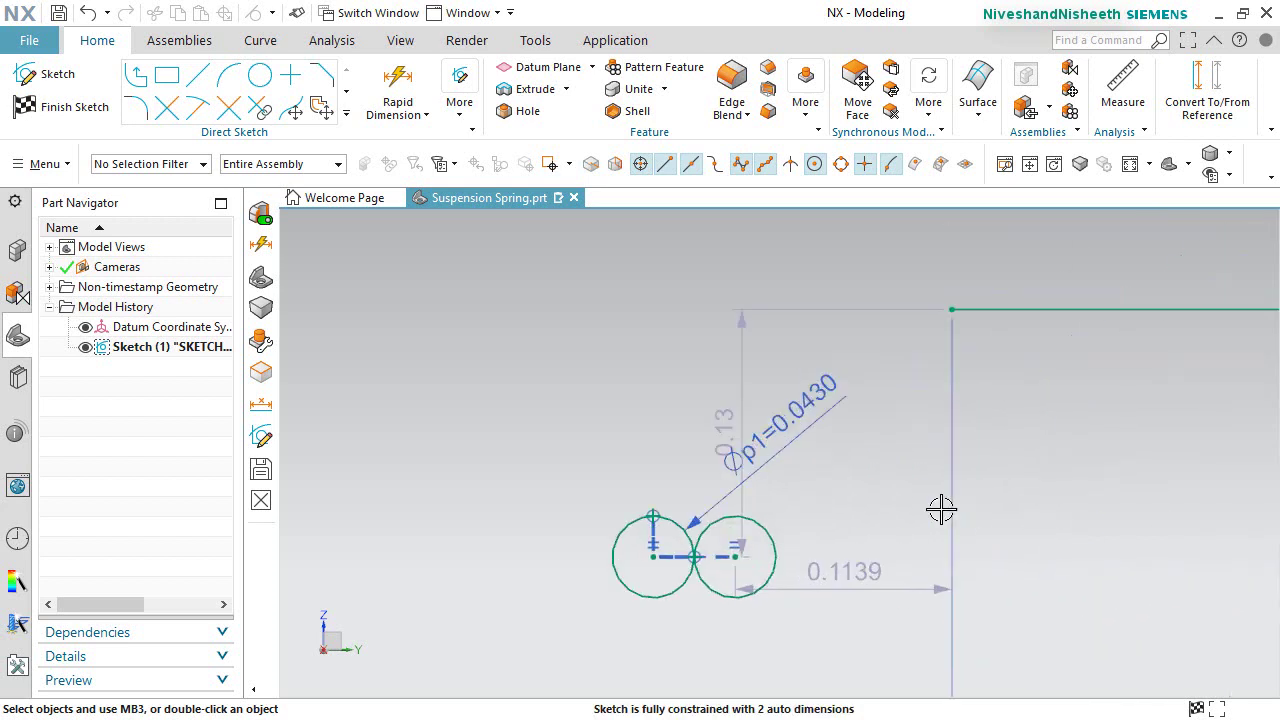
{"action": "left_click_drag", "start_coordinate": [812, 408], "coordinate": [519, 502]}
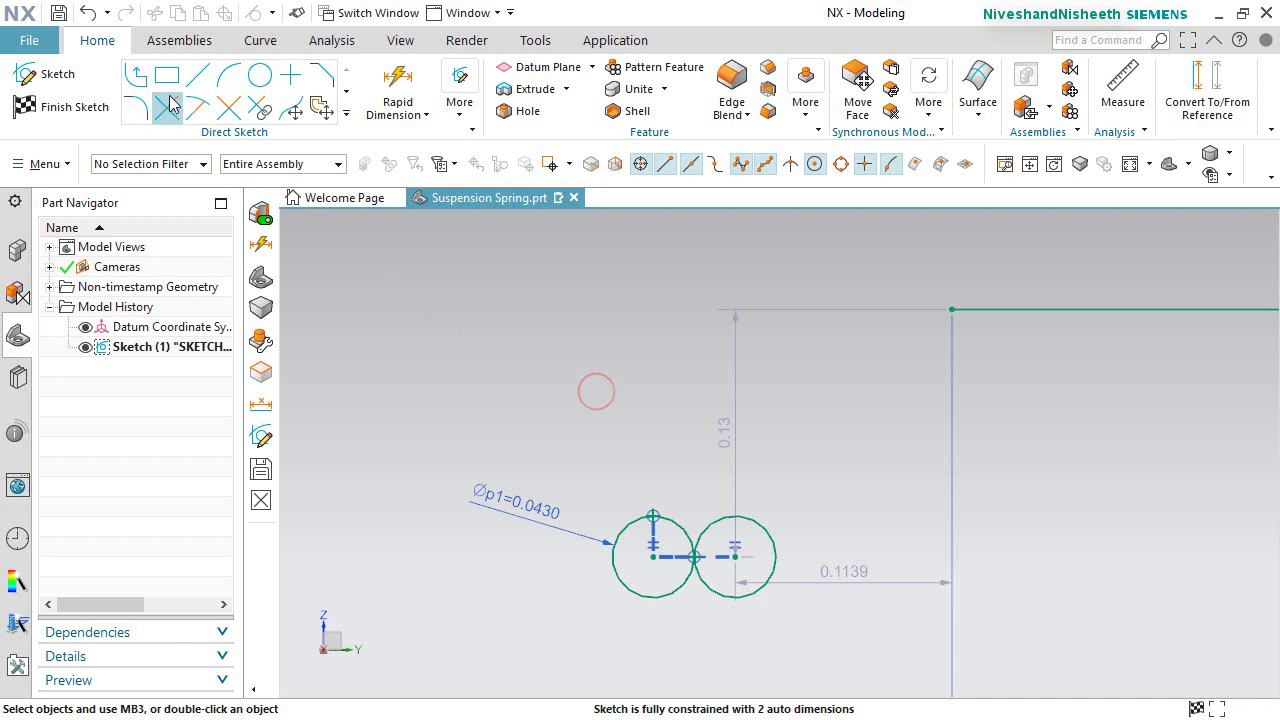
Dimension the vertical distance from the line's left endpoint to the left circle's top point and set it to 0.275 inch.
{"action": "left_click", "coordinate": [397, 80]}
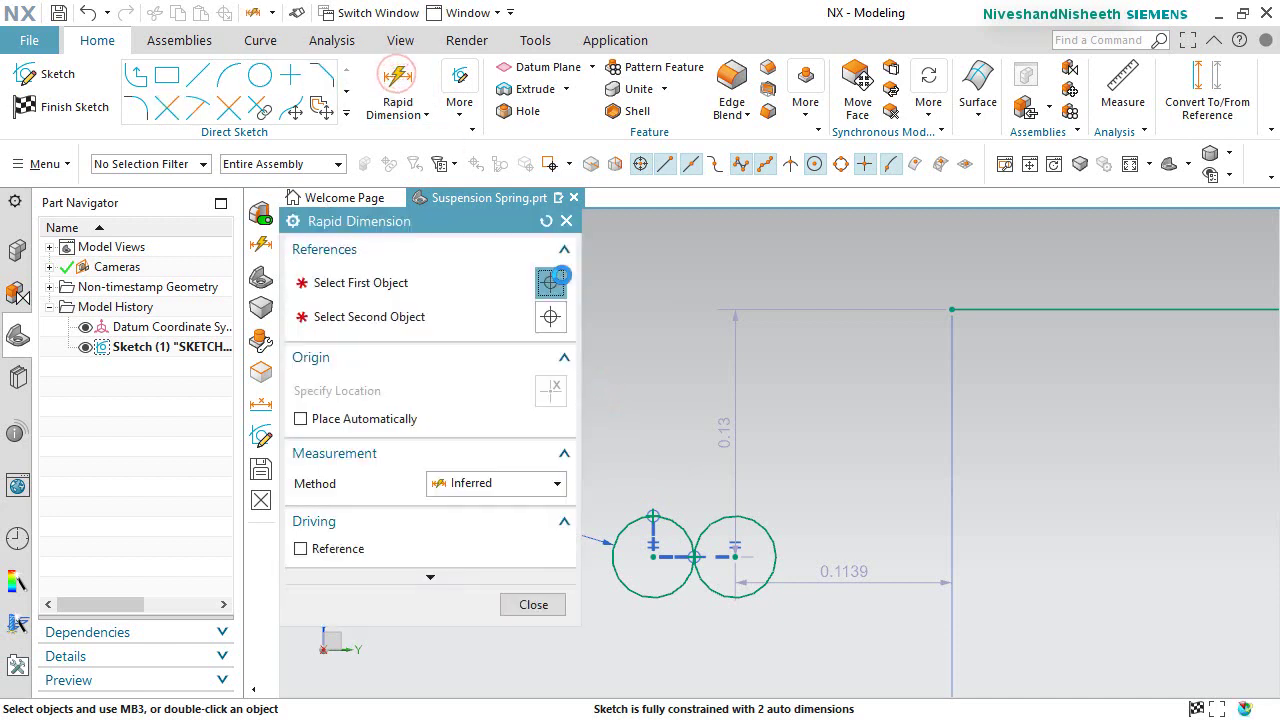
{"action": "left_click", "coordinate": [951, 296]}
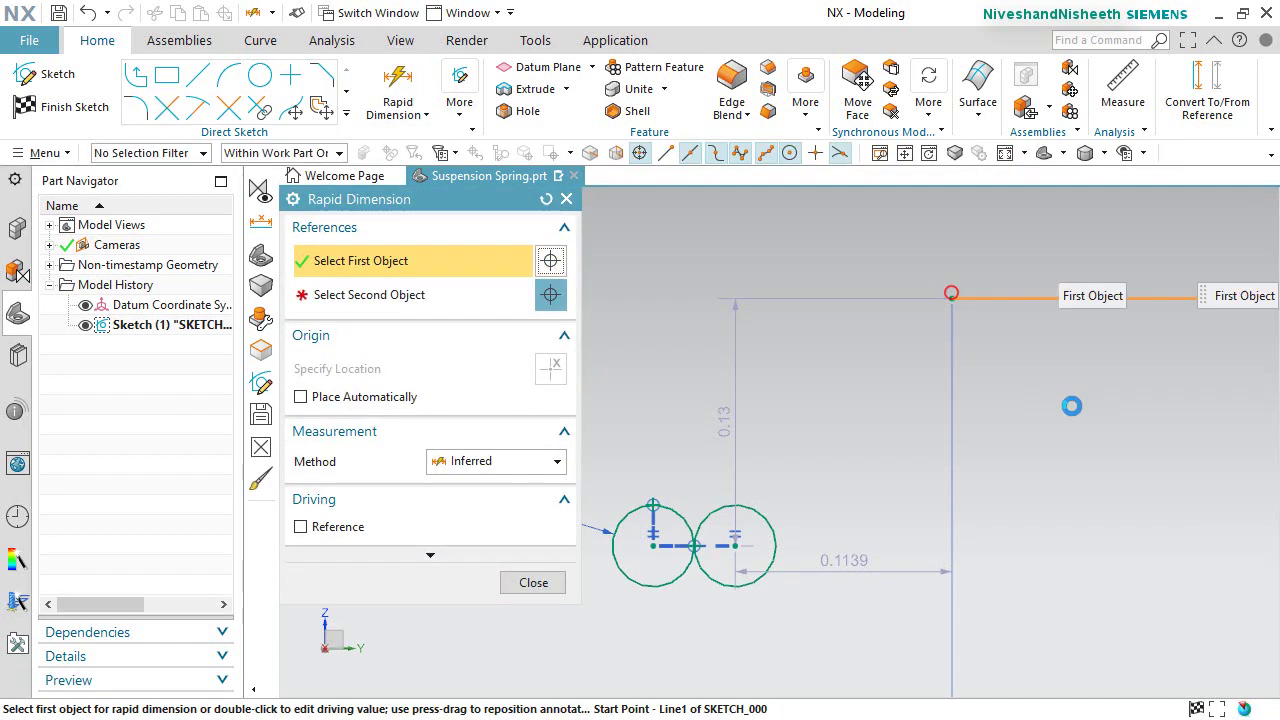
{"action": "scroll", "coordinate": [1040, 400], "scroll_direction": "down", "scroll_amount": 3}
{"action": "scroll", "coordinate": [795, 420], "scroll_direction": "up", "scroll_amount": 3}
{"action": "scroll", "coordinate": [795, 420], "scroll_direction": "up", "scroll_amount": 1}
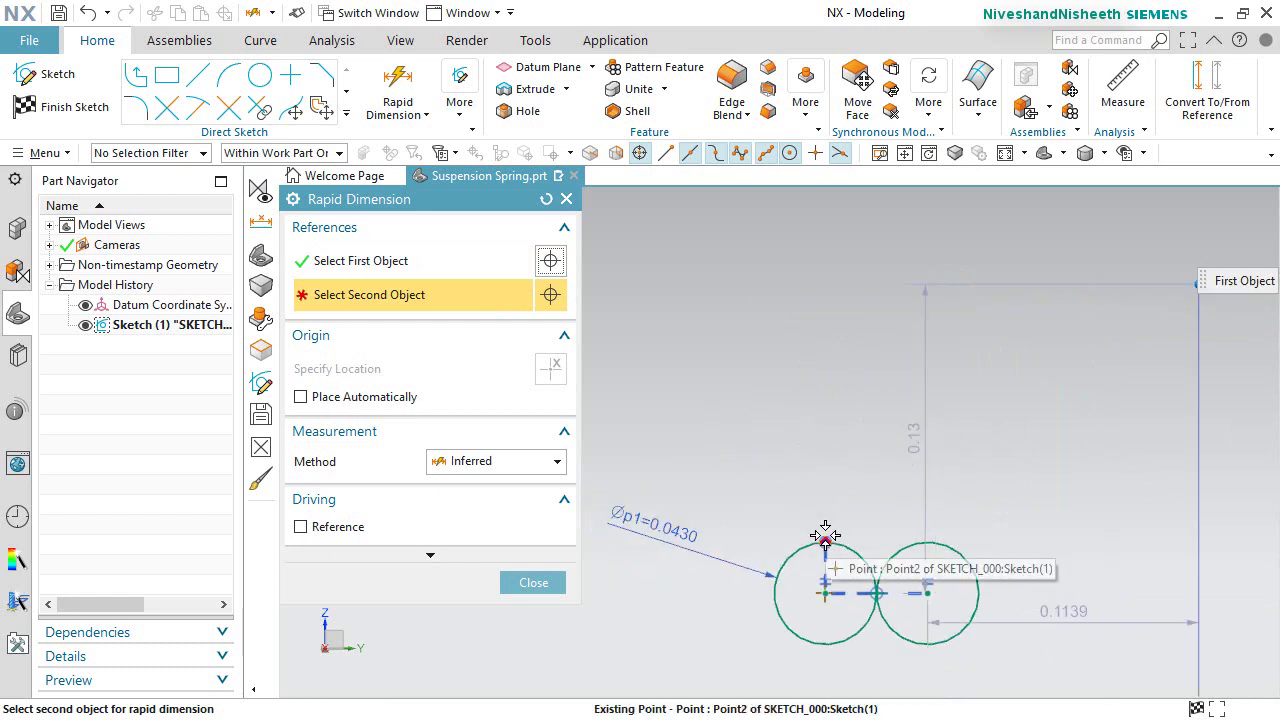
{"action": "left_click", "coordinate": [825, 540]}
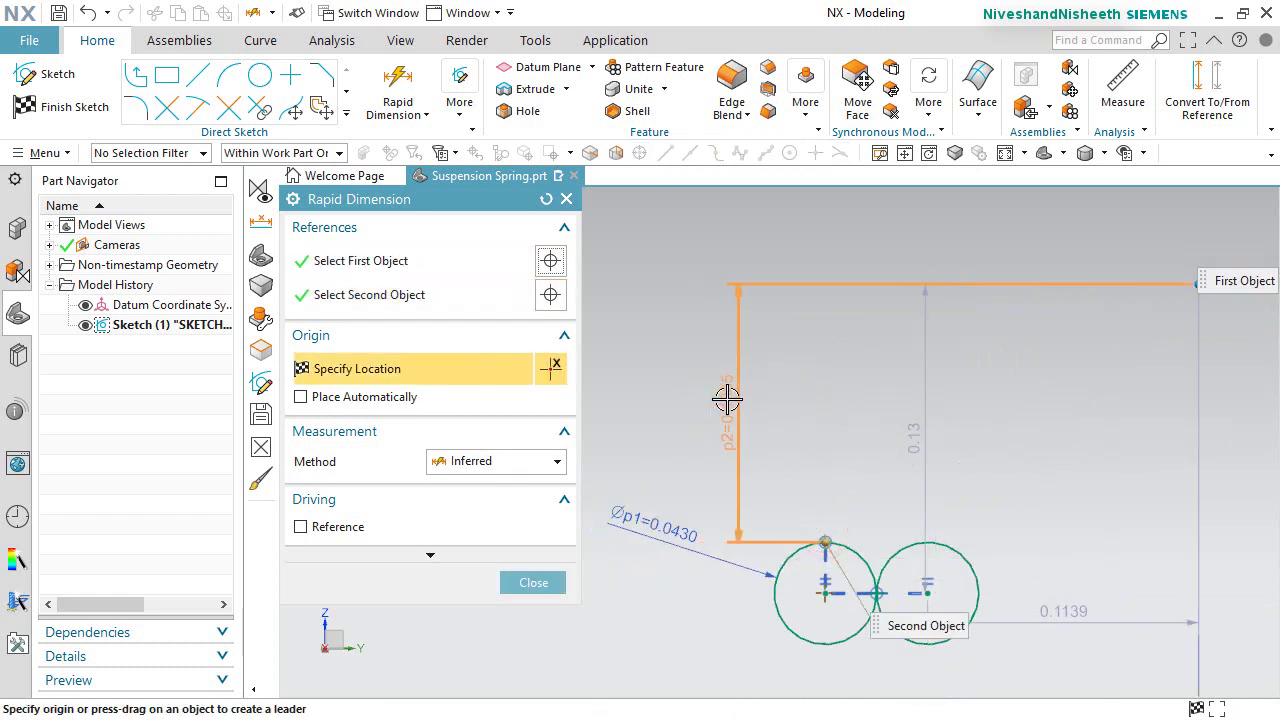
{"action": "left_click", "coordinate": [726, 401]}
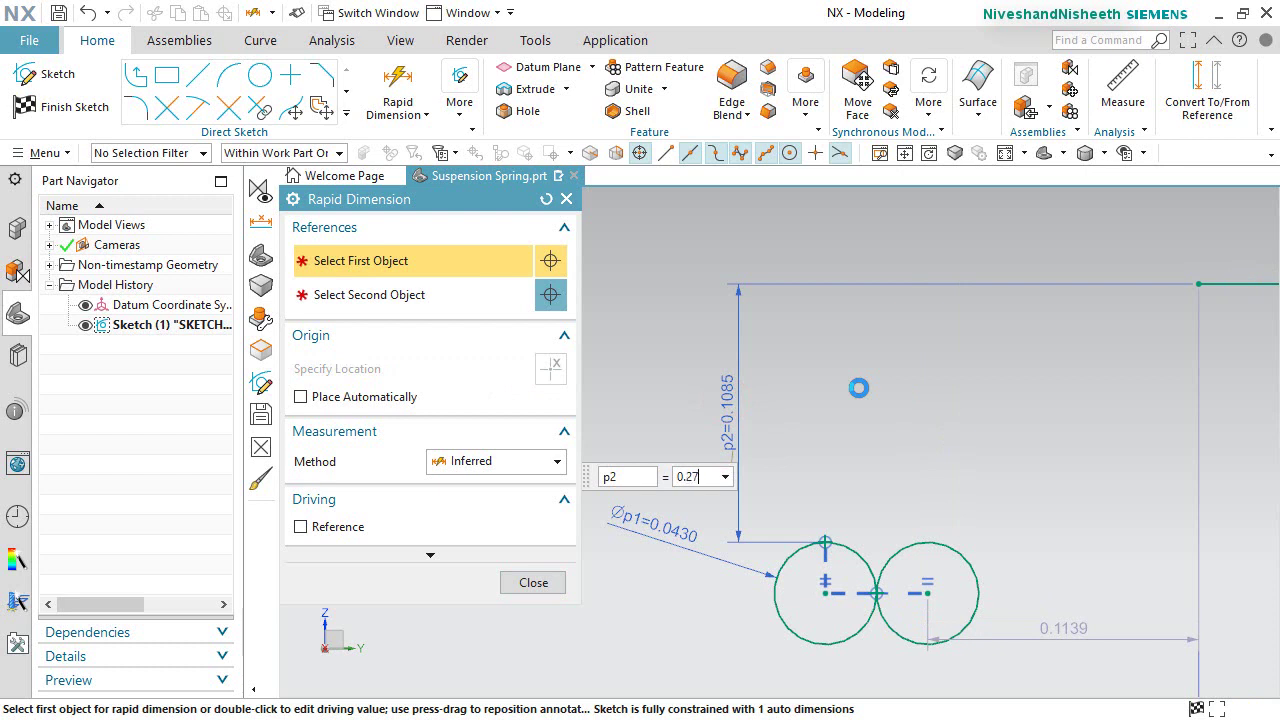
{"action": "key", "text": "Return"}
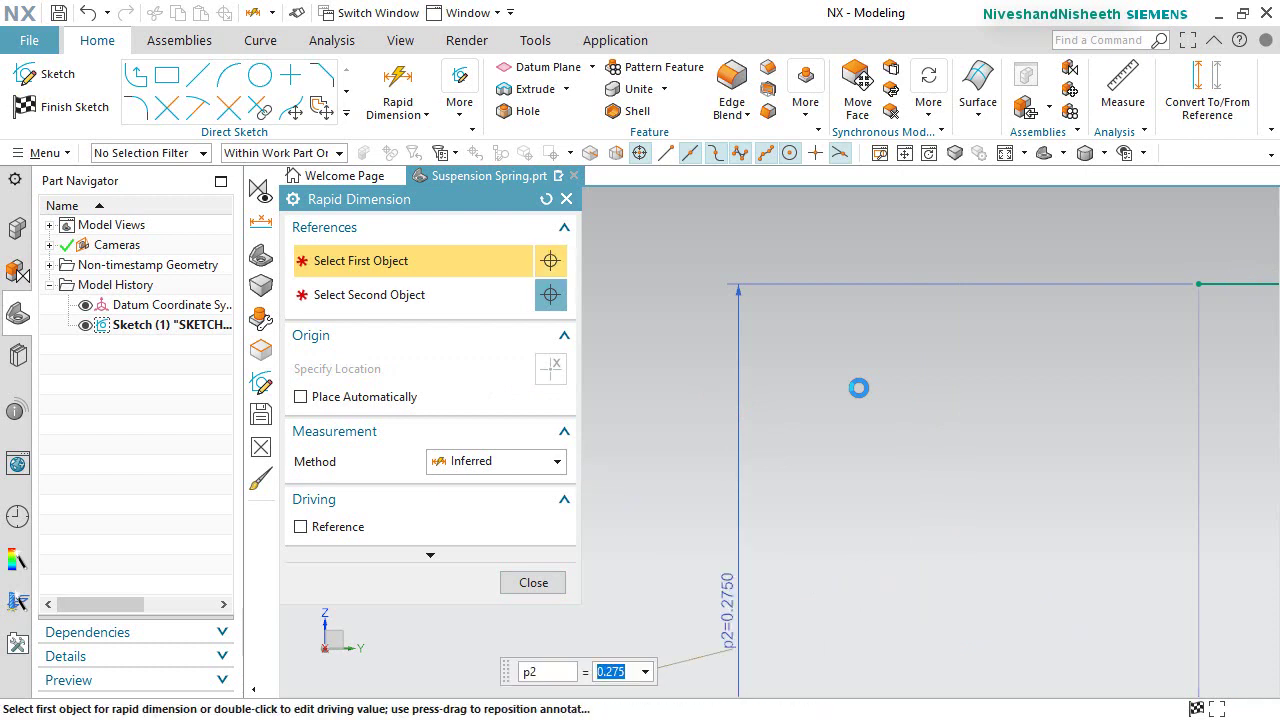
{"action": "left_click", "coordinate": [545, 582]}
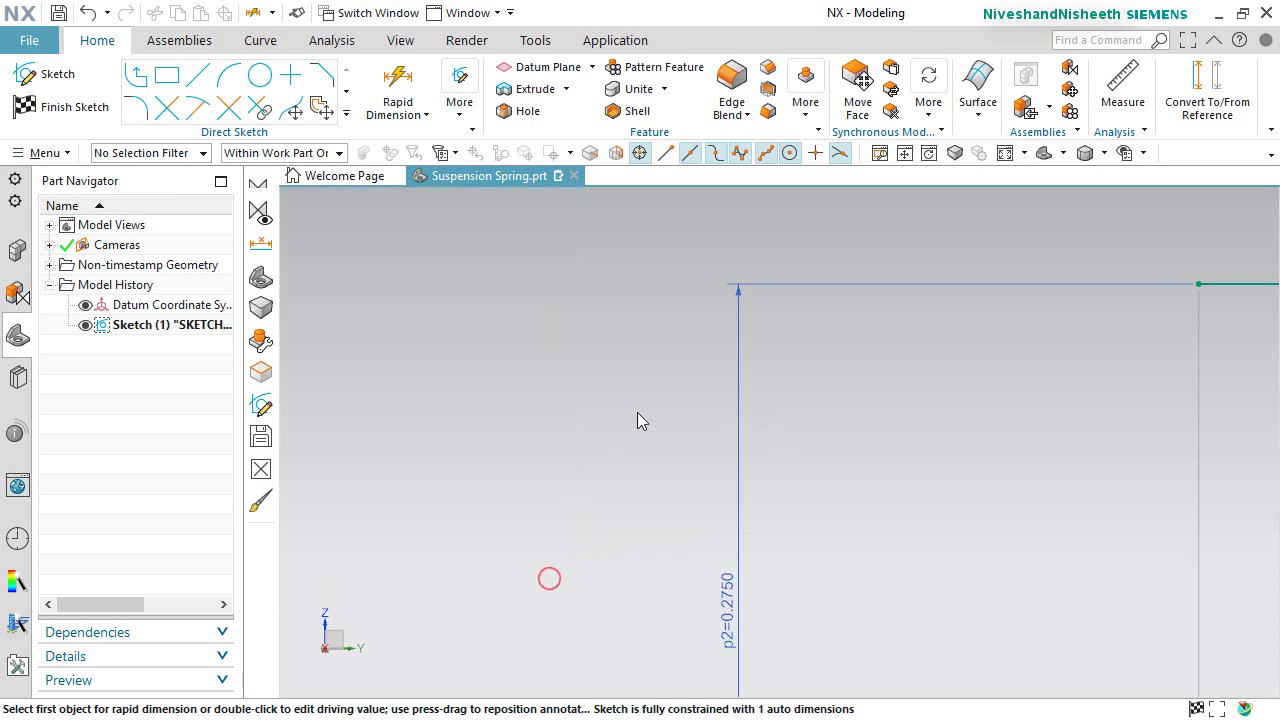
Apply a Vertical Alignment constraint between the sketch point where the circles touch and the line's left endpoint.
{"action": "scroll", "coordinate": [637, 412], "scroll_direction": "down", "scroll_amount": 4}
{"action": "scroll", "coordinate": [738, 539], "scroll_direction": "up", "scroll_amount": 2}
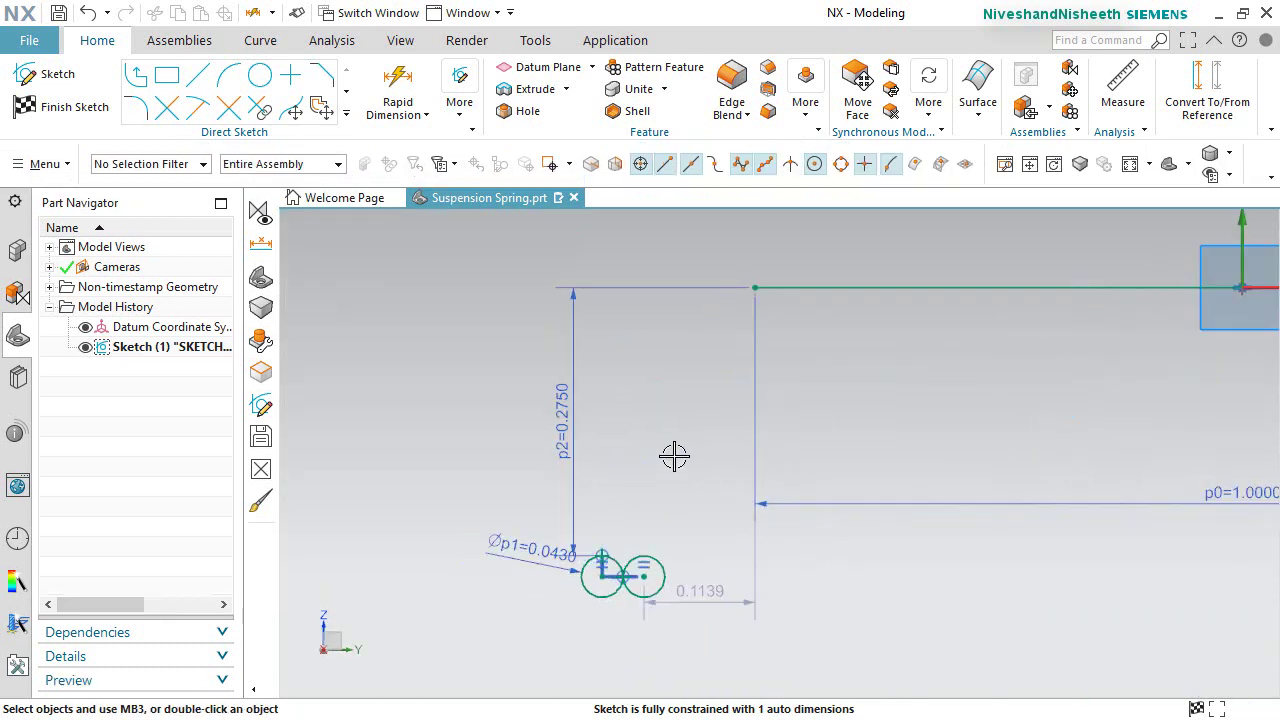
{"action": "scroll", "coordinate": [610, 580], "scroll_direction": "up", "scroll_amount": 6}
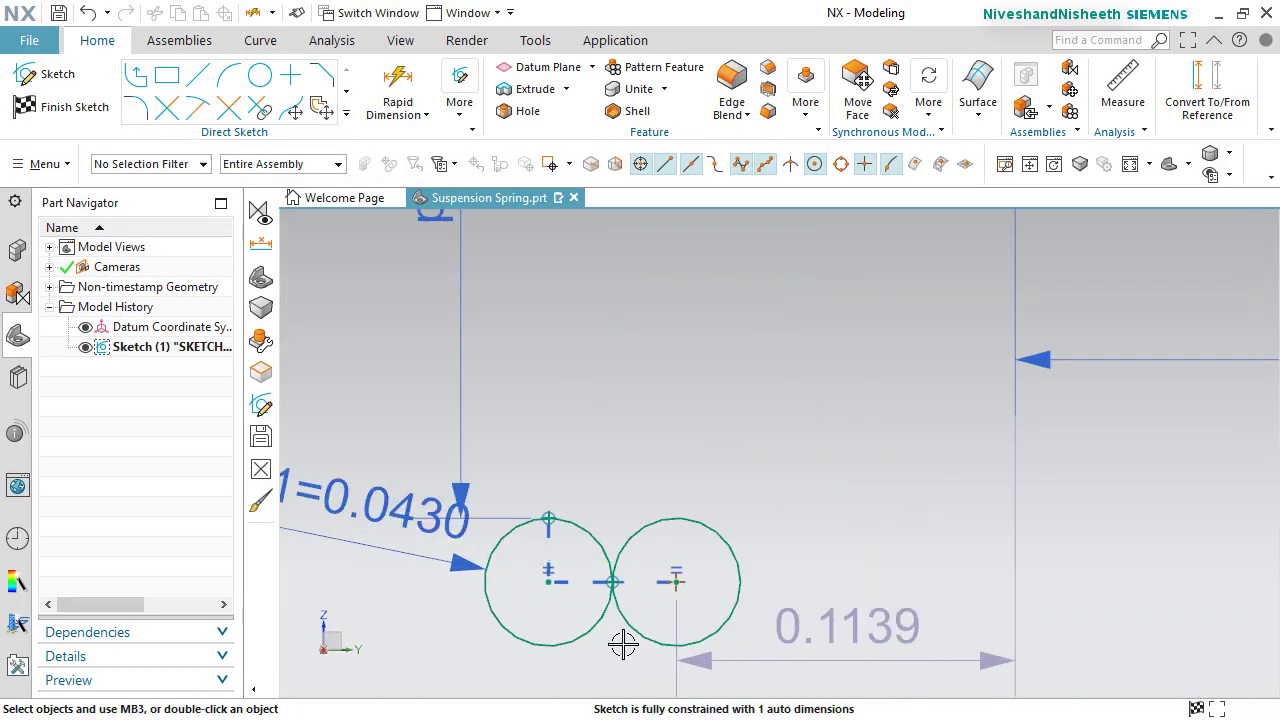
{"action": "left_click", "coordinate": [610, 567]}
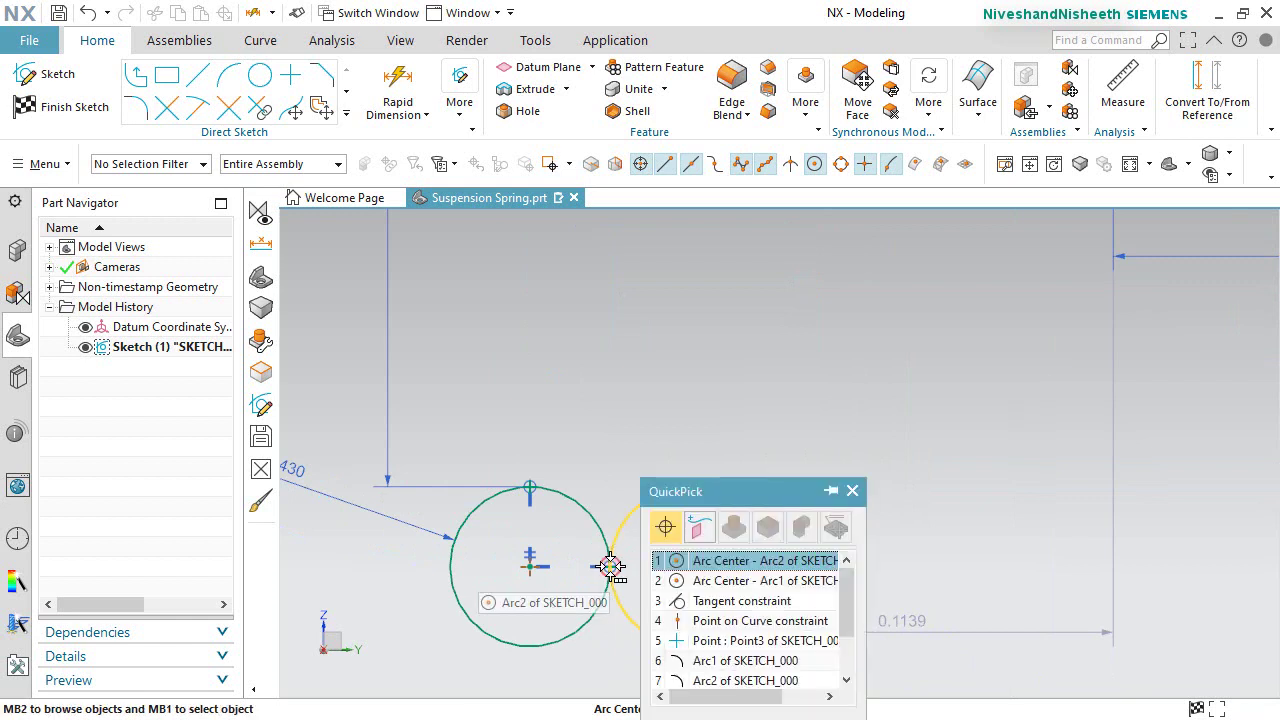
{"action": "left_click", "coordinate": [717, 640]}
{"action": "scroll", "coordinate": [714, 634], "scroll_direction": "up", "scroll_amount": 2}
{"action": "scroll", "coordinate": [712, 632], "scroll_direction": "down", "scroll_amount": 5}
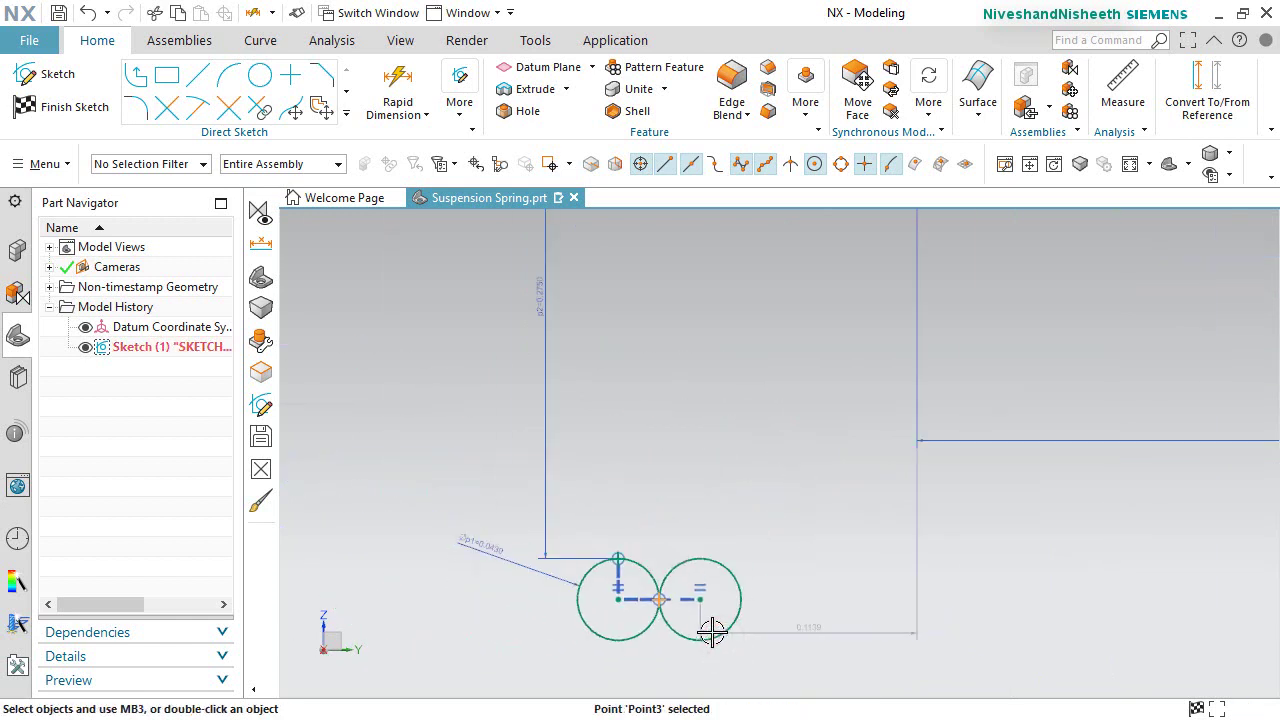
{"action": "scroll", "coordinate": [826, 569], "scroll_direction": "down", "scroll_amount": 3}
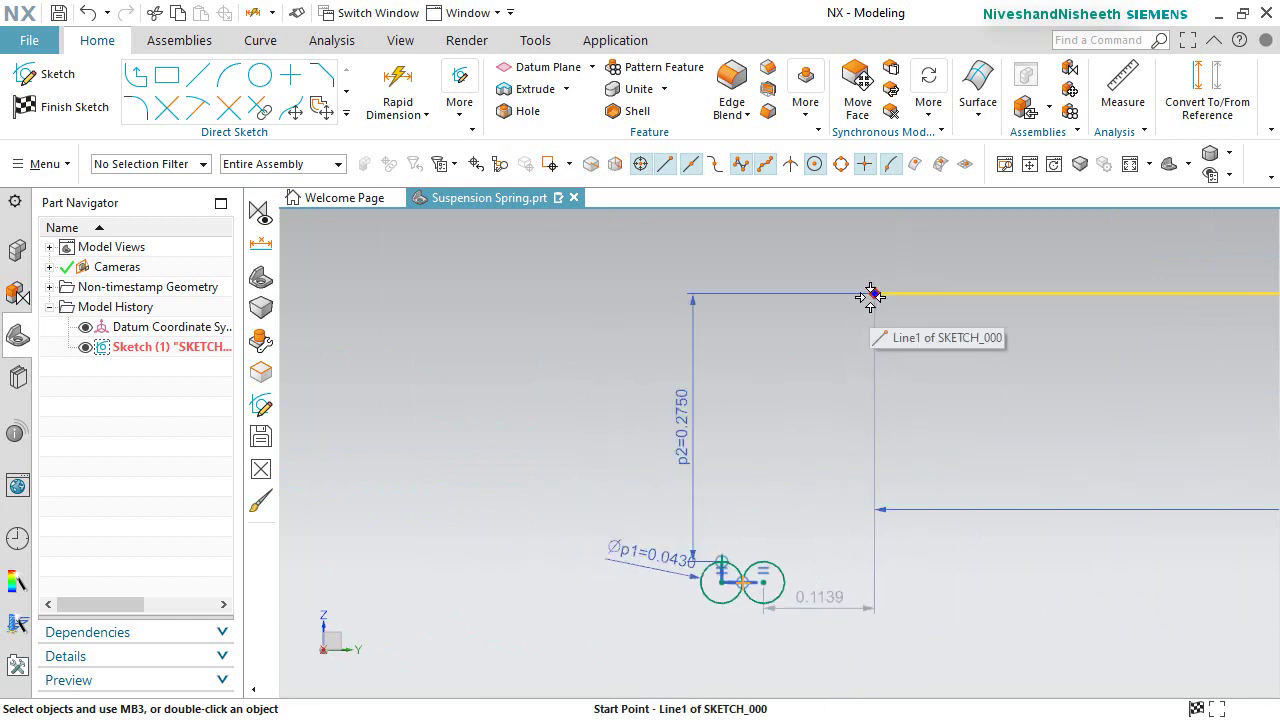
{"action": "left_click", "coordinate": [870, 295]}
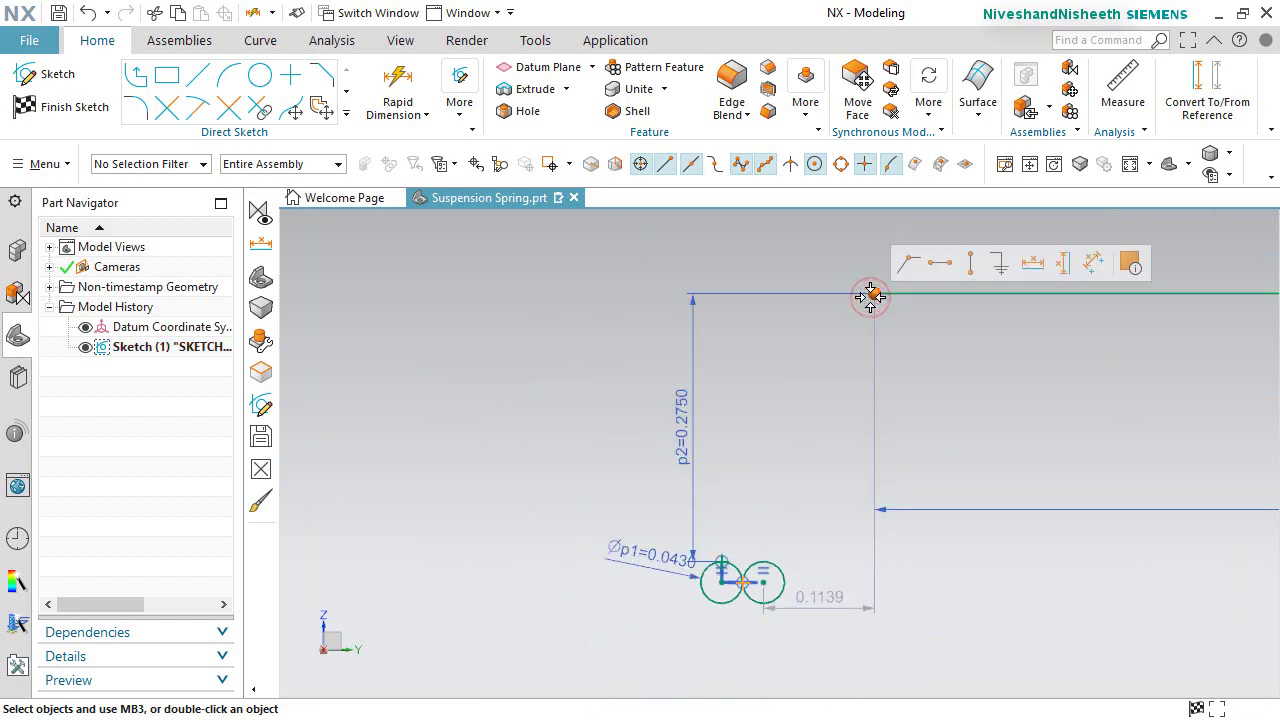
{"action": "left_click", "coordinate": [972, 263]}
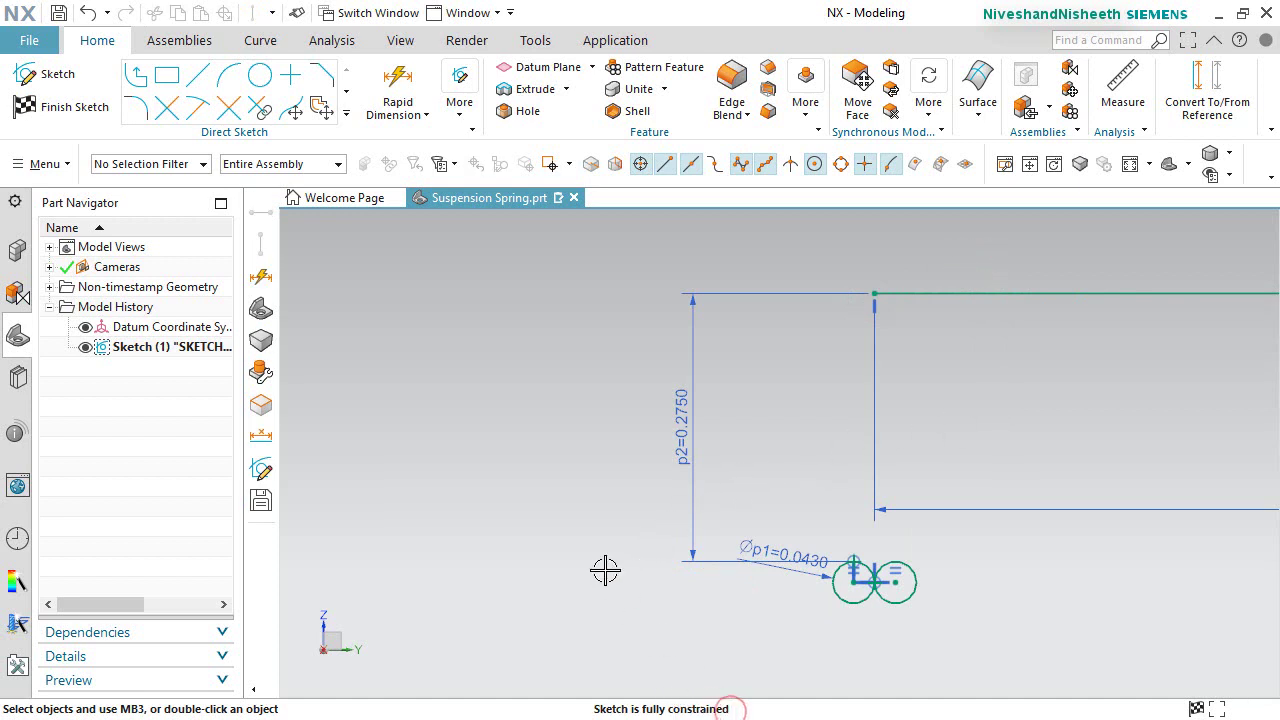
{"action": "right_click", "coordinate": [571, 549]}
{"action": "left_click", "coordinate": [546, 557]}
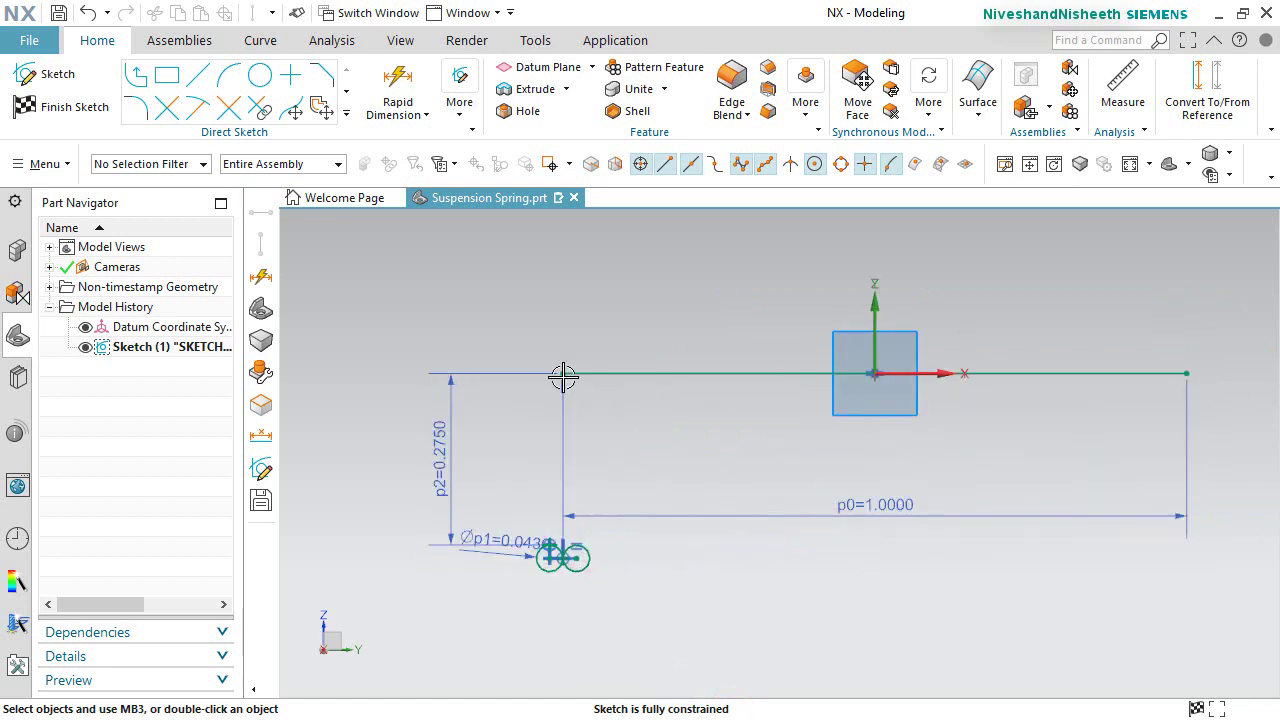
Turn off the display of sketch constraints and reposition the circle's diameter dimension to the lower left of the circles.
{"action": "left_click", "coordinate": [460, 114]}
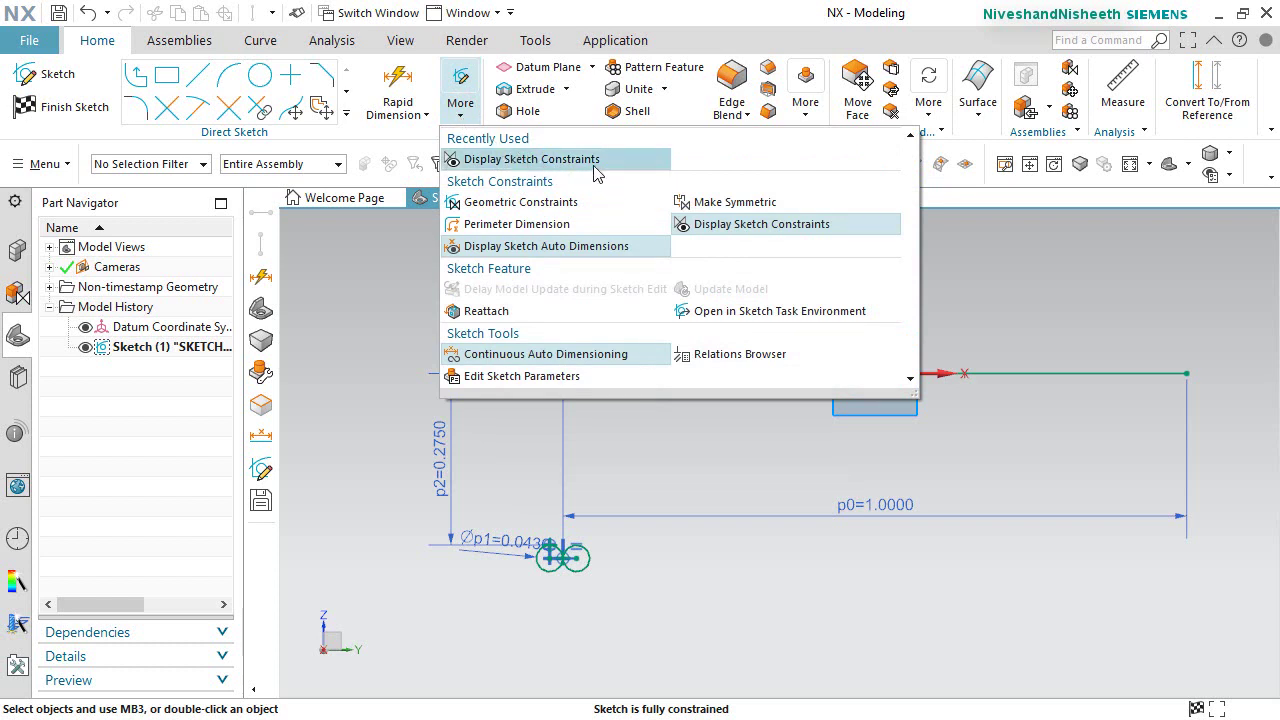
{"action": "left_click", "coordinate": [783, 228]}
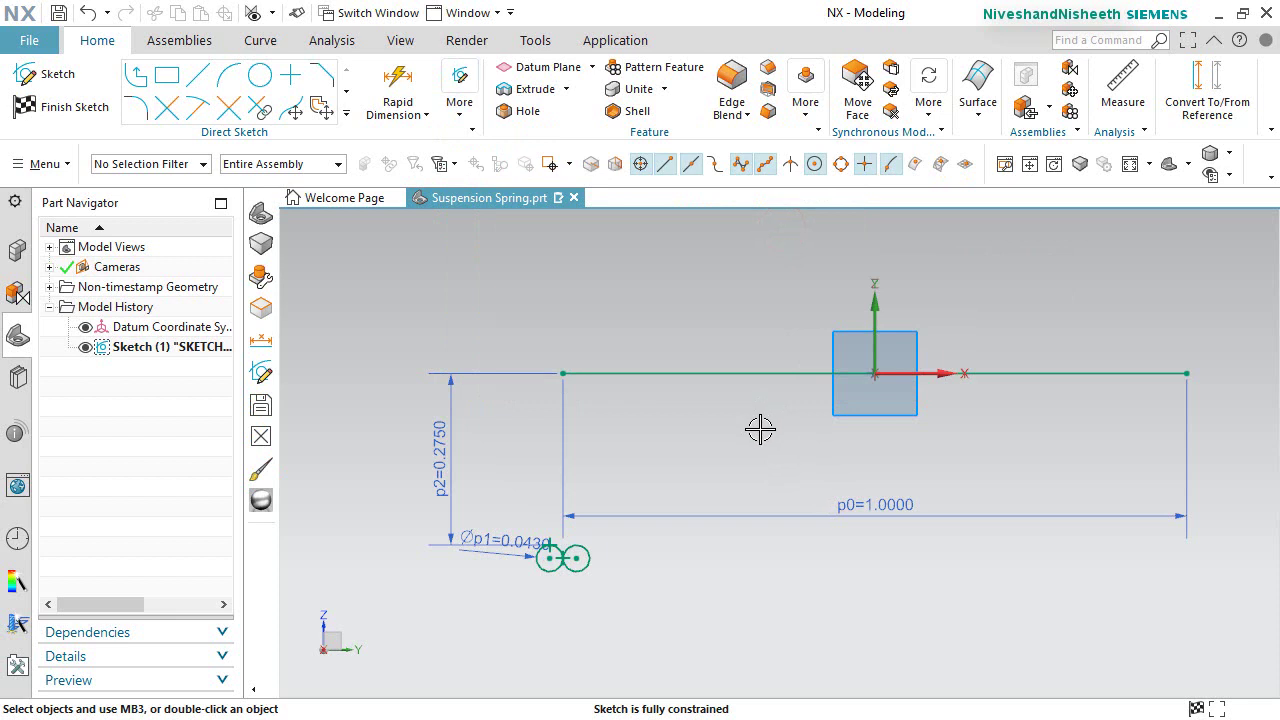
{"action": "left_click_drag", "start_coordinate": [541, 557], "coordinate": [497, 592]}
{"action": "left_click", "coordinate": [702, 571]}
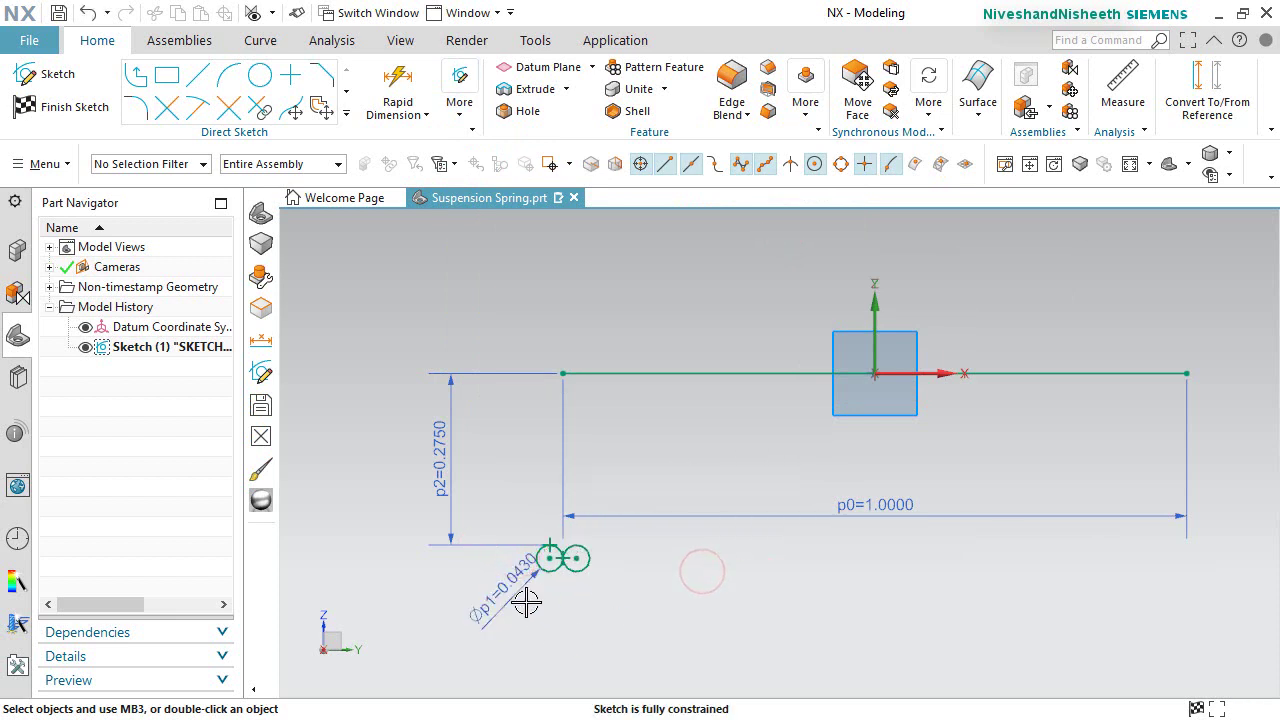
{"action": "scroll", "coordinate": [530, 600], "scroll_direction": "up", "scroll_amount": 4}
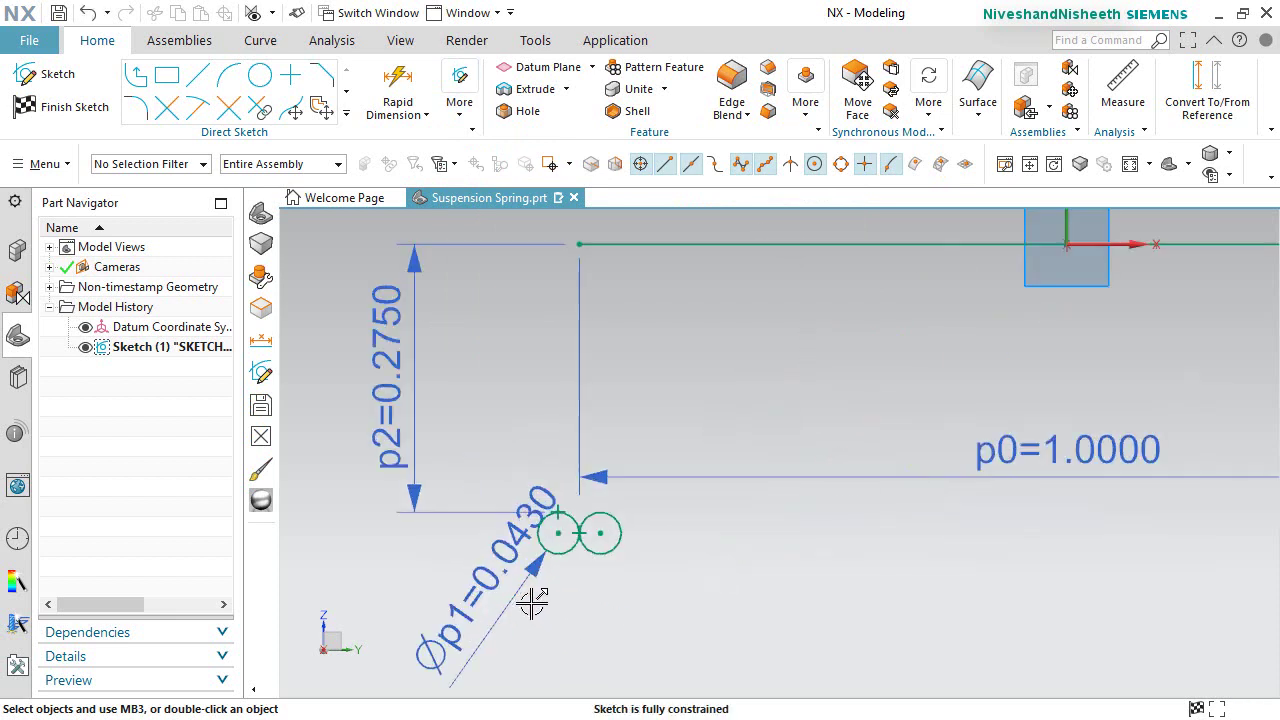
Convert the left 0.0430-inch circle and the 1-inch horizontal line to reference geometry.
{"action": "left_click", "coordinate": [566, 545]}
{"action": "scroll", "coordinate": [591, 605], "scroll_direction": "down", "scroll_amount": 3}
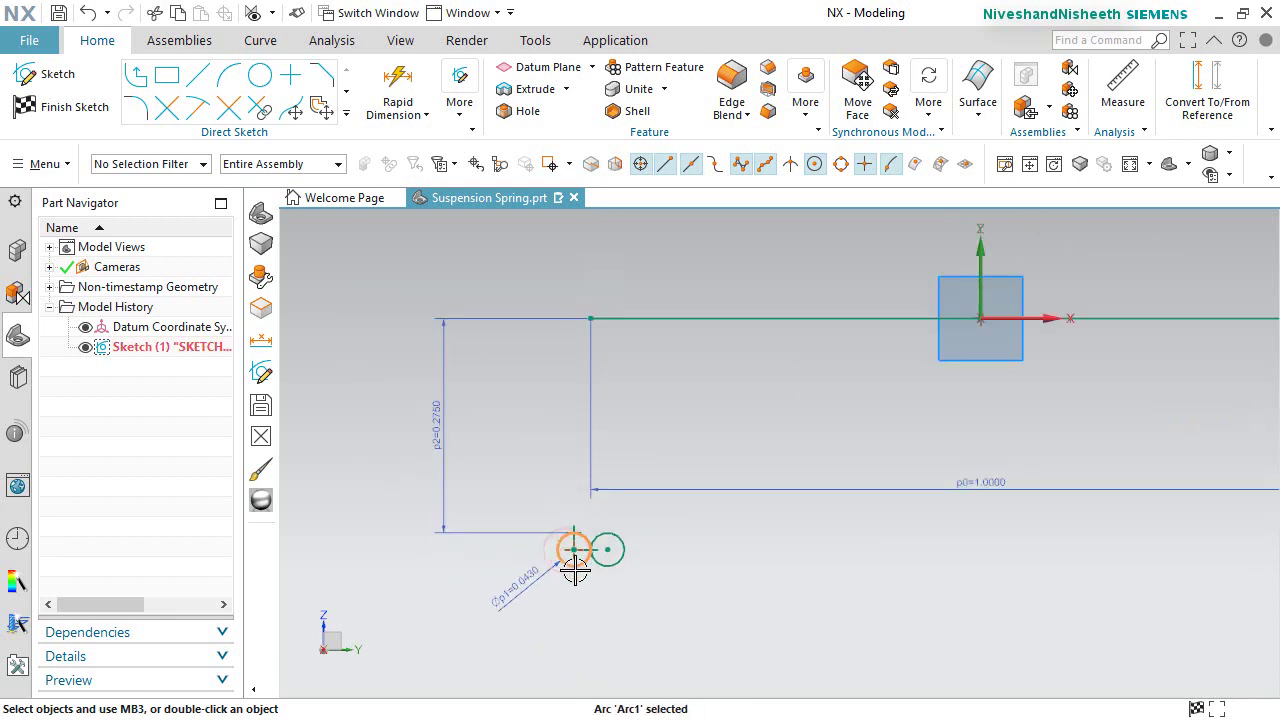
{"action": "left_click", "coordinate": [730, 313]}
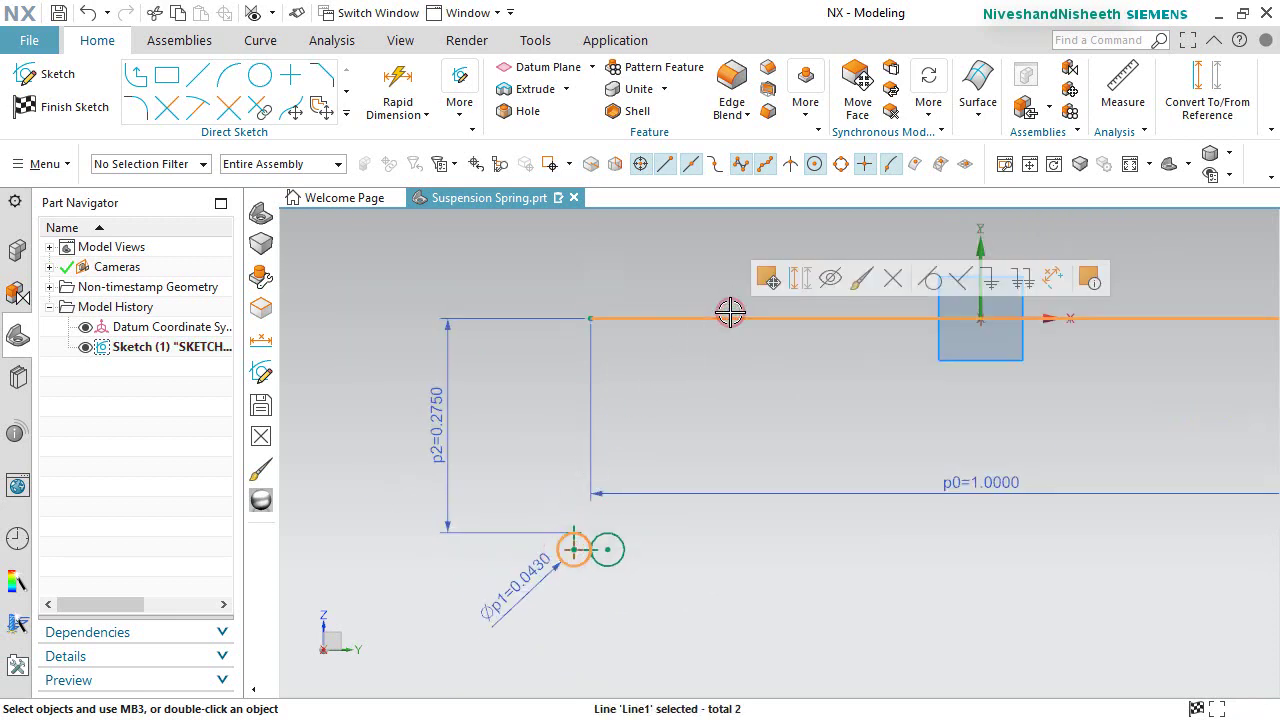
{"action": "left_click", "coordinate": [797, 281]}
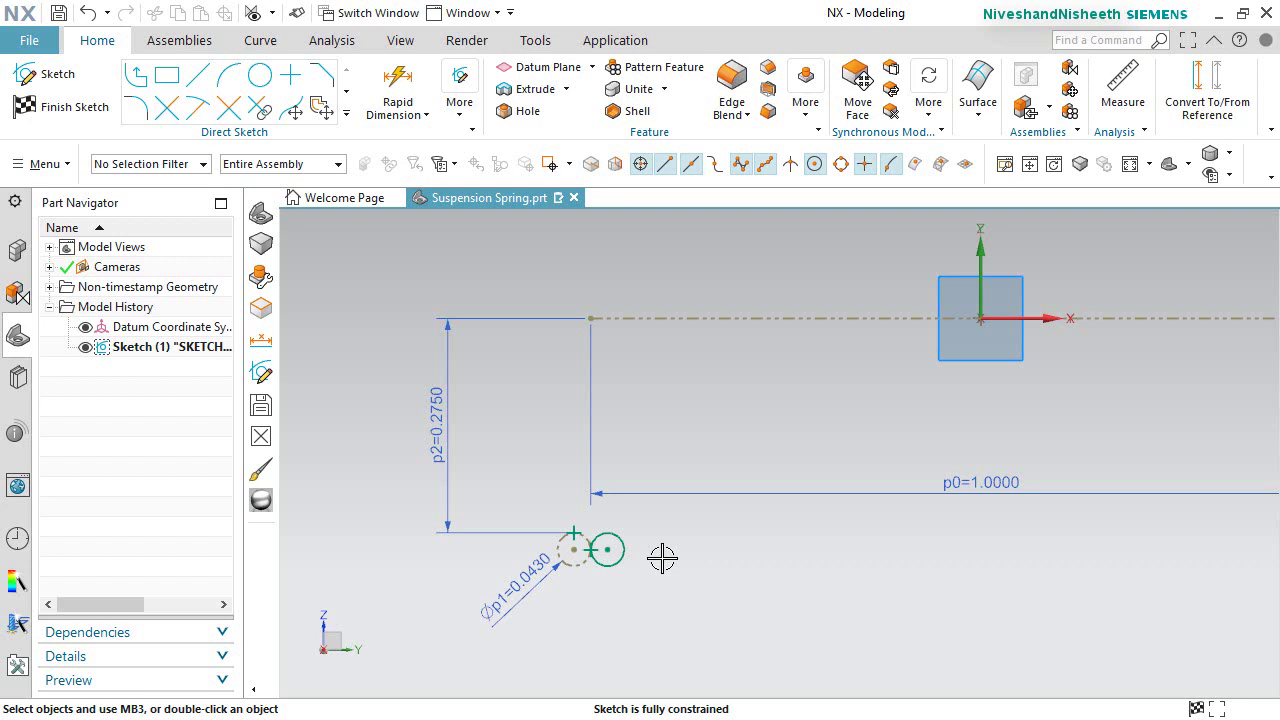
Finish the sketch and switch the model to the isometric view.
{"action": "left_click", "coordinate": [70, 106]}
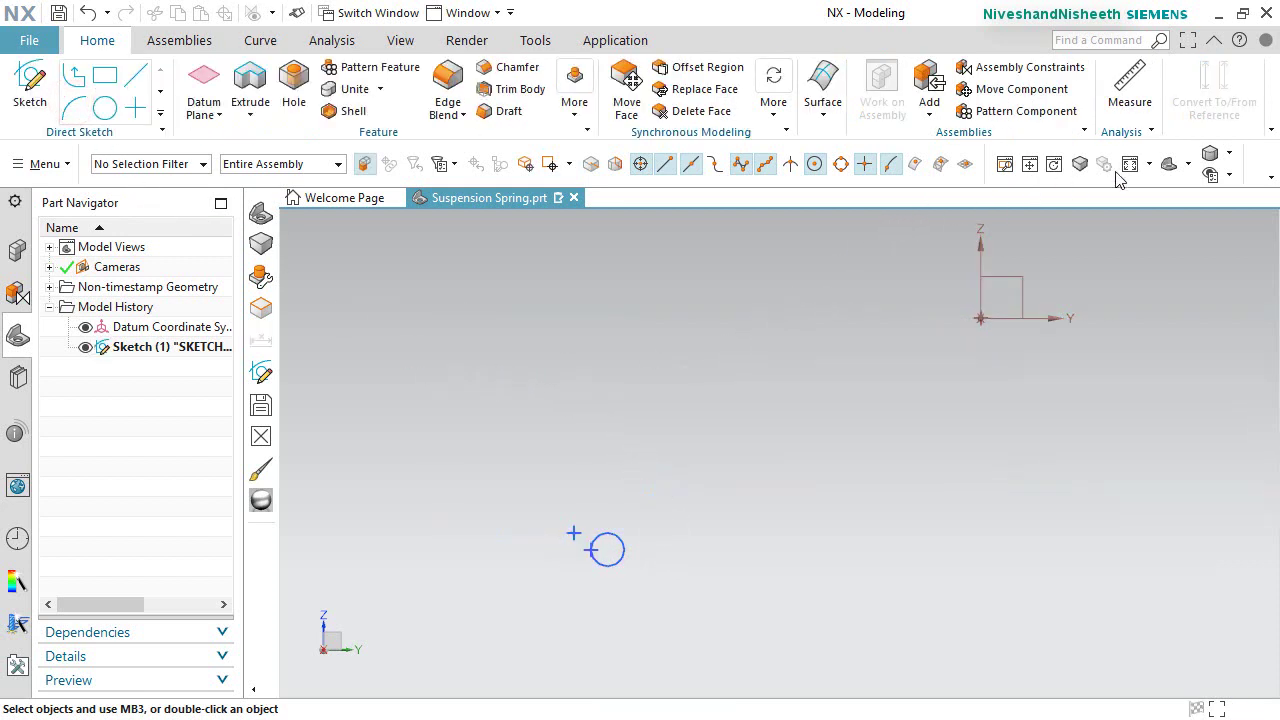
{"action": "left_click", "coordinate": [1188, 165]}
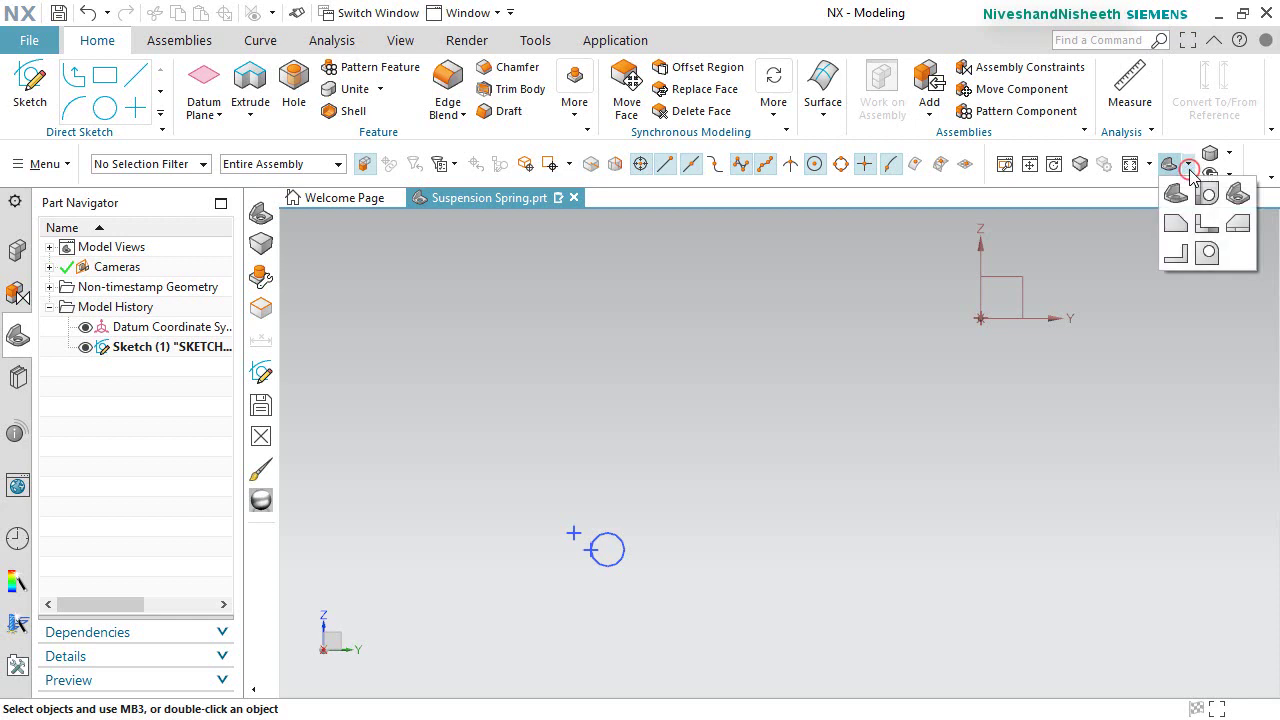
{"action": "left_click", "coordinate": [1239, 195]}
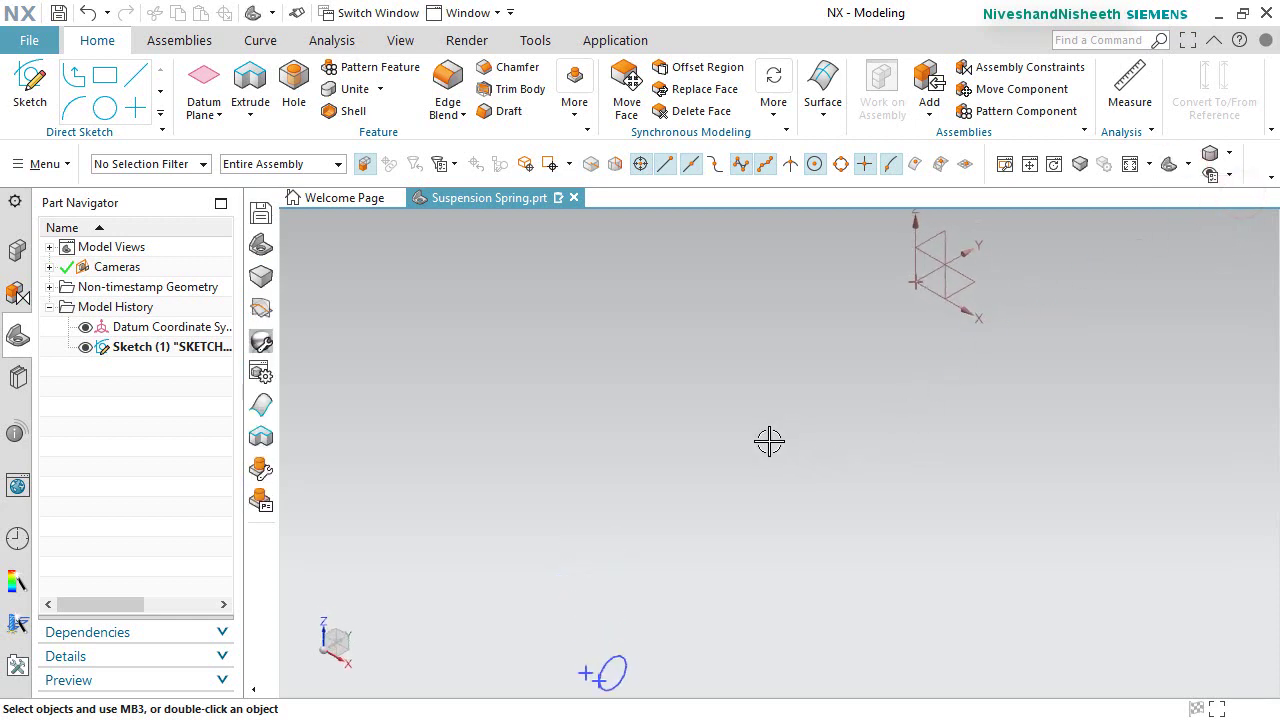
Start a Helix along a vector and rotate its coordinate system about XC so ZC points along the model's Y axis.
{"action": "left_click", "coordinate": [272, 48]}
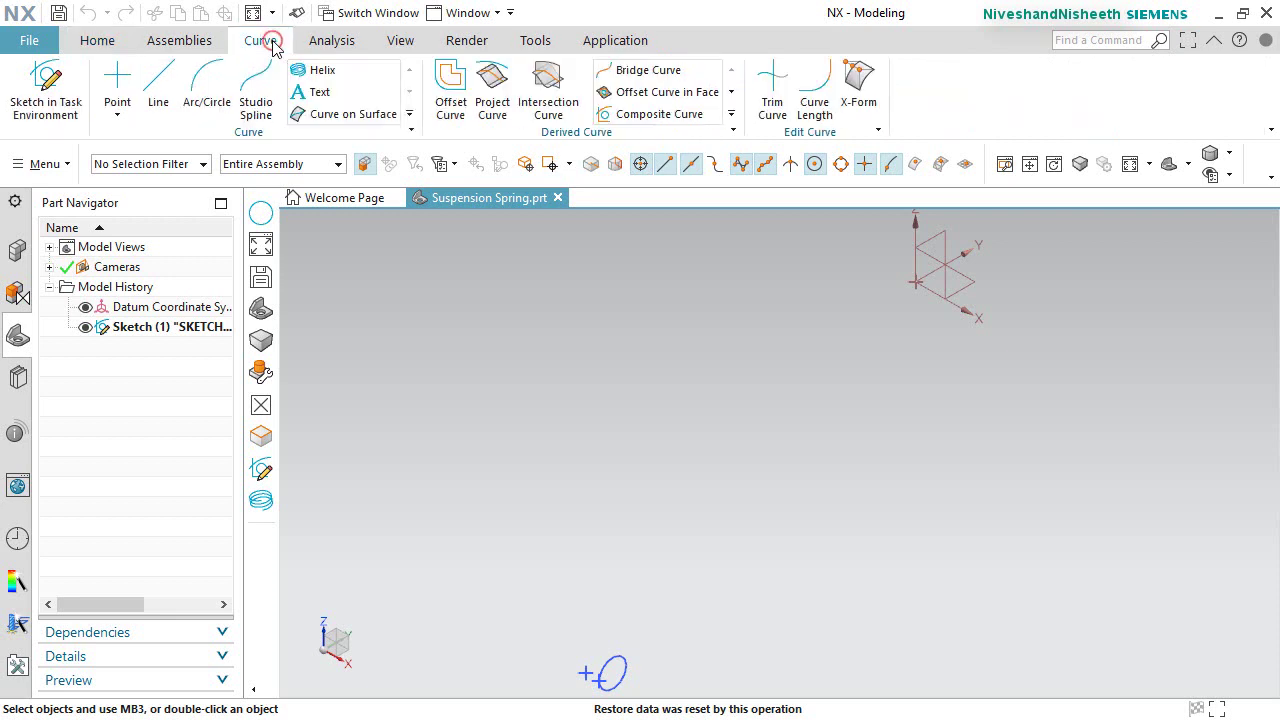
{"action": "left_click", "coordinate": [347, 71]}
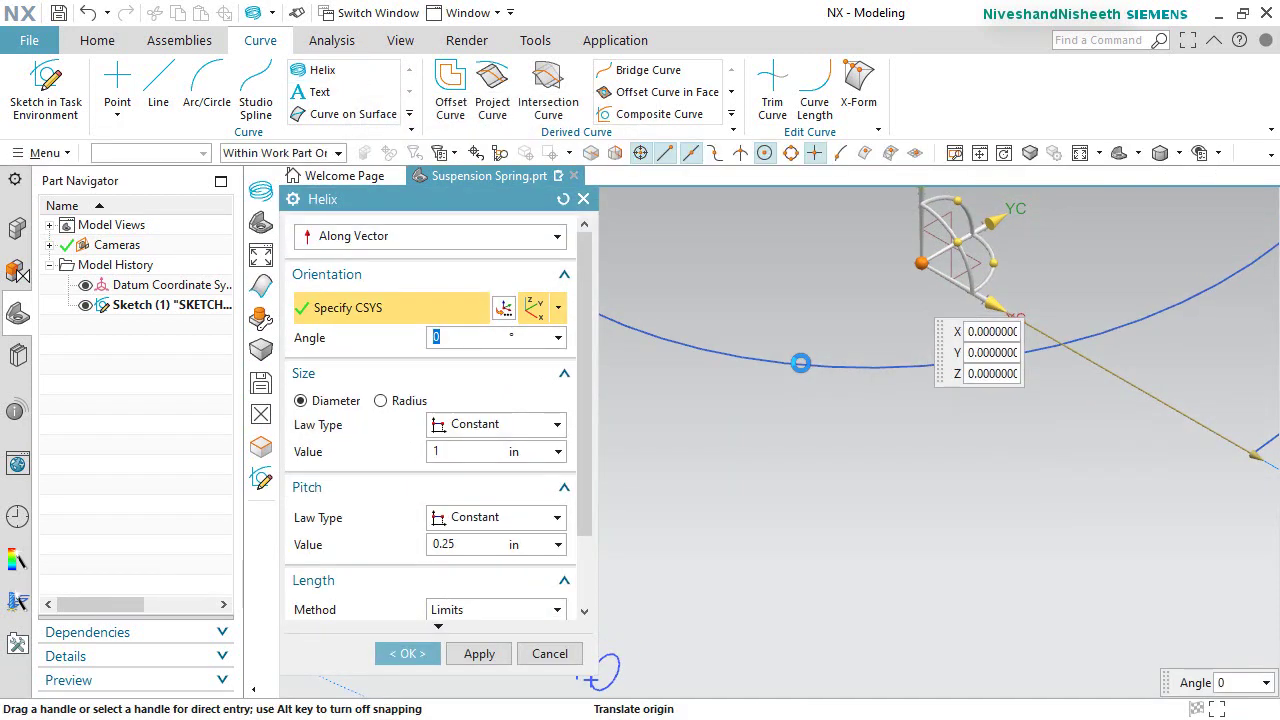
{"action": "scroll", "coordinate": [841, 481], "scroll_direction": "down", "scroll_amount": 8}
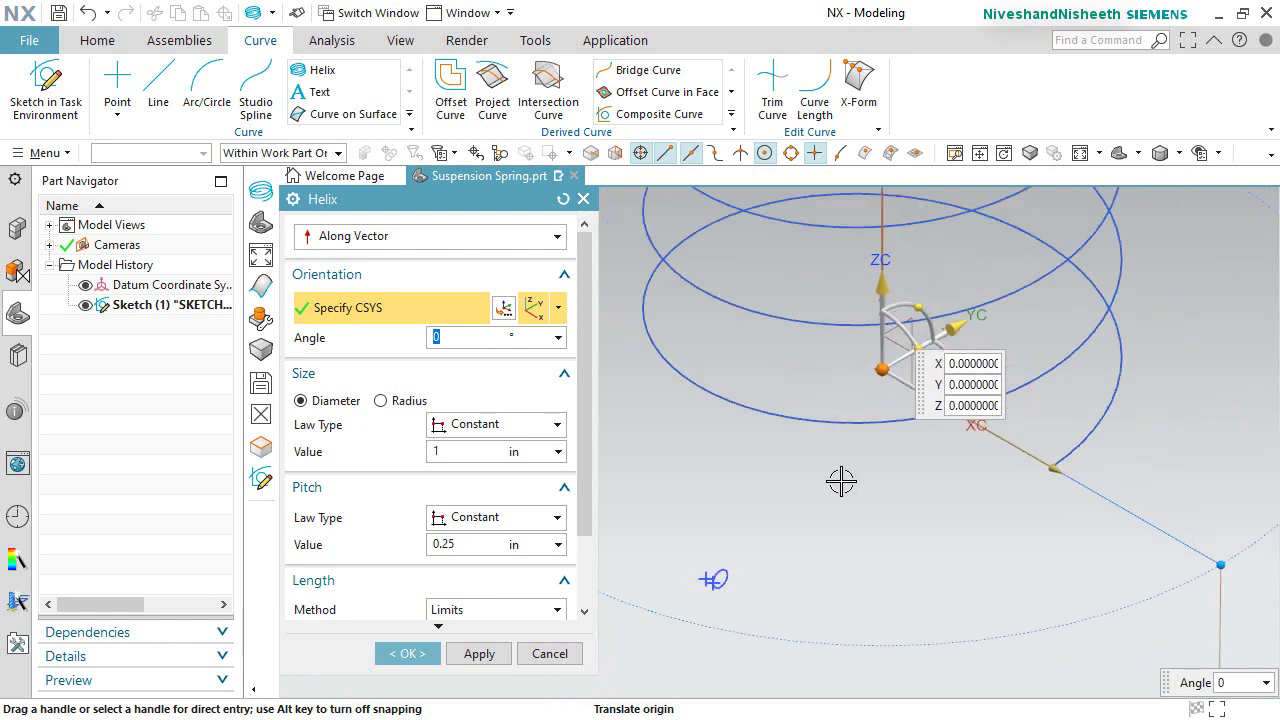
{"action": "scroll", "coordinate": [857, 433], "scroll_direction": "up", "scroll_amount": 2}
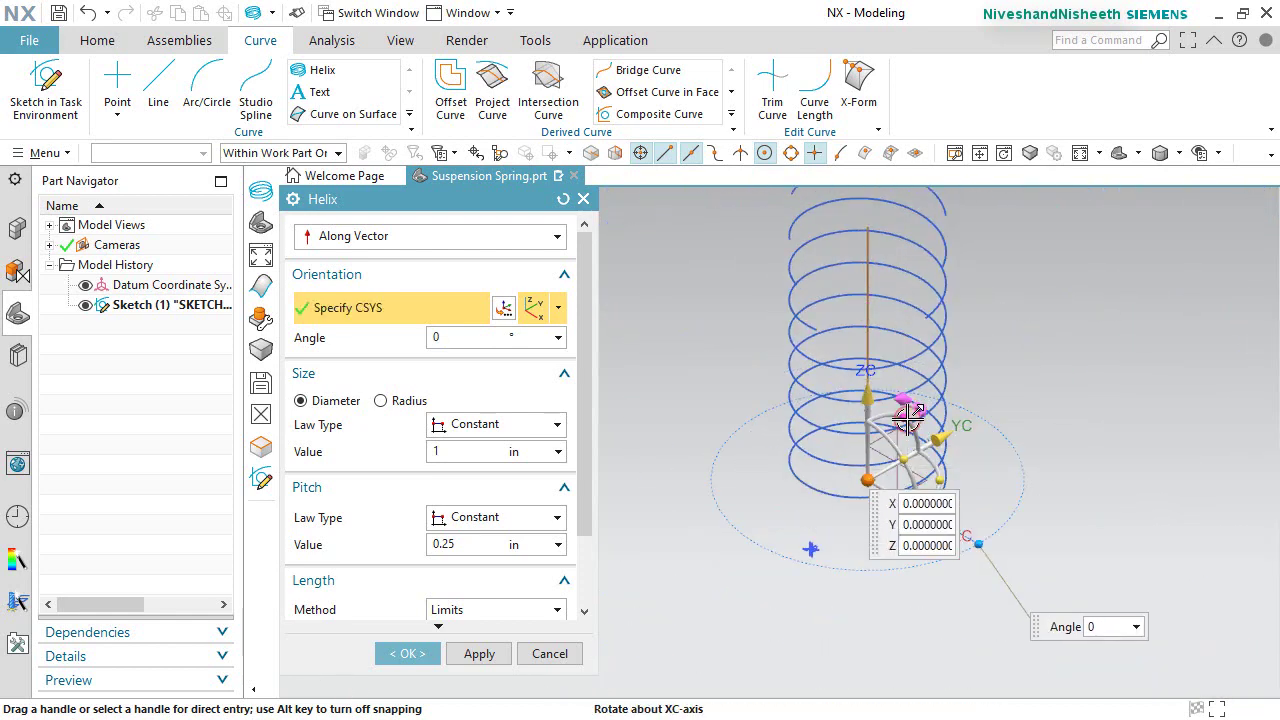
{"action": "left_click_drag", "start_coordinate": [912, 420], "coordinate": [938, 516]}
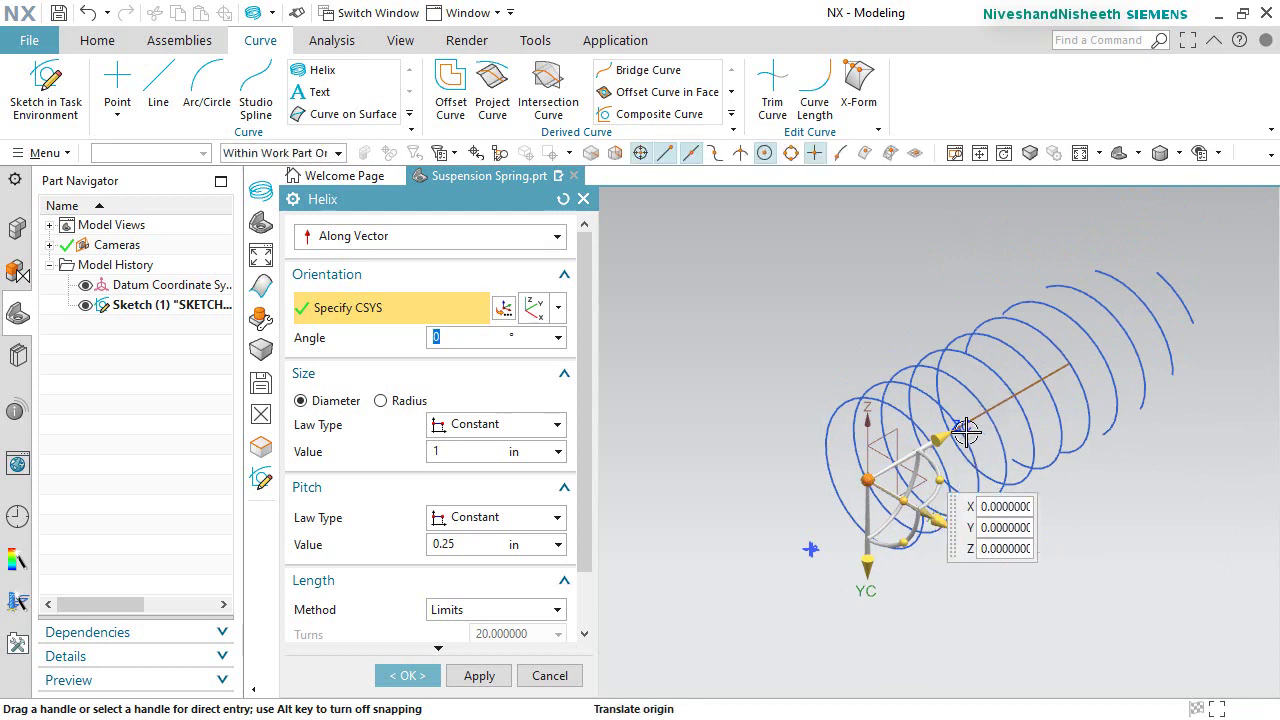
Move the helix origin along the model's Y axis to Y = -0.4785.
{"action": "left_click_drag", "start_coordinate": [955, 430], "coordinate": [848, 487]}
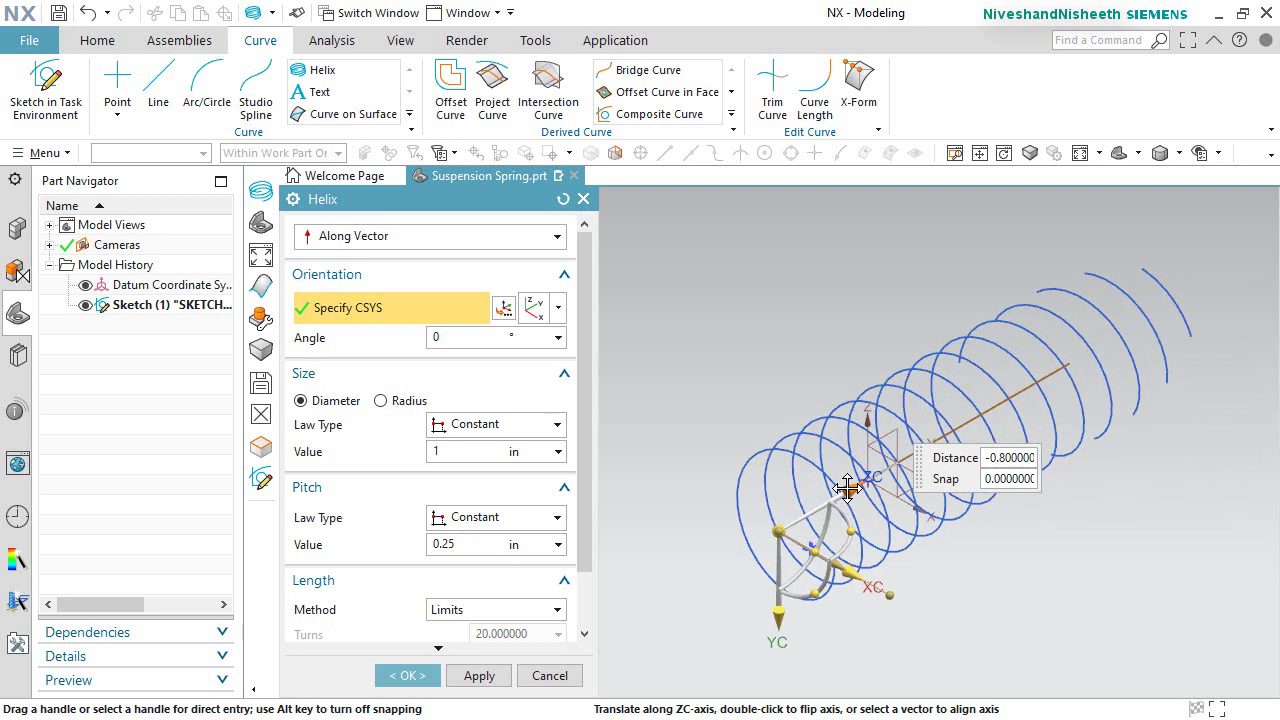
{"action": "left_click_drag", "start_coordinate": [848, 487], "coordinate": [848, 487]}
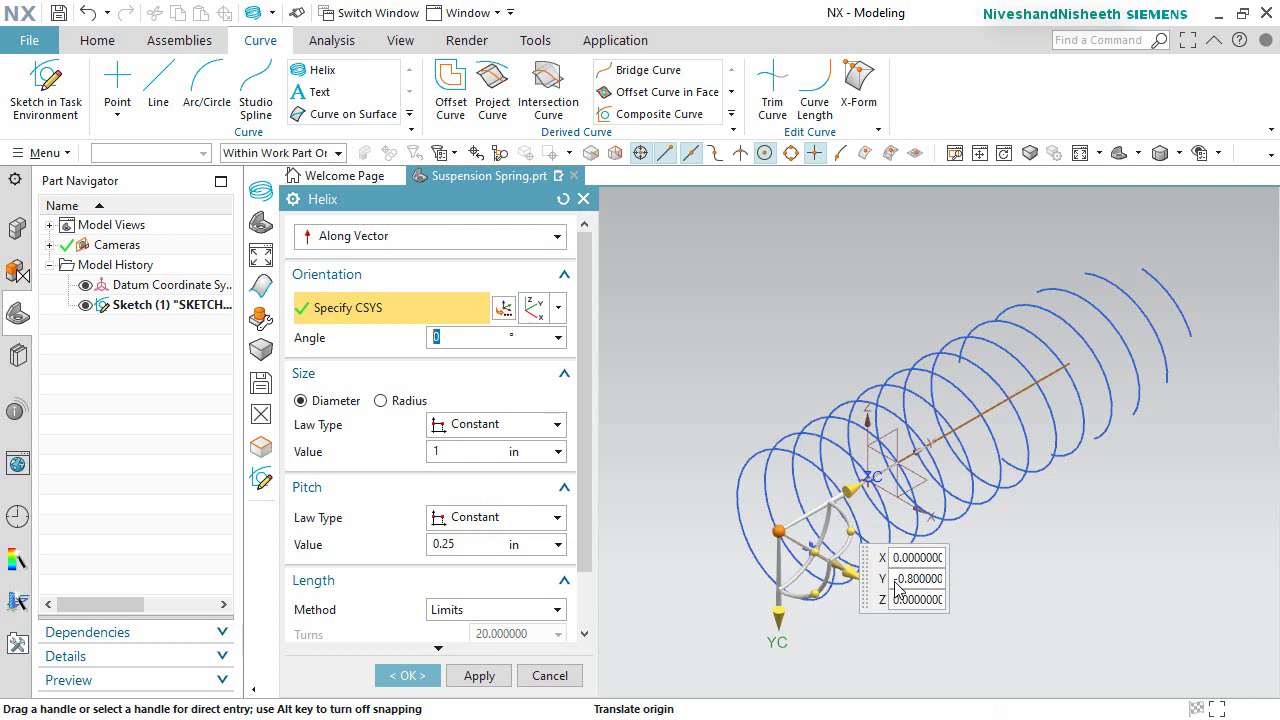
{"action": "left_click_drag", "start_coordinate": [897, 590], "coordinate": [972, 596]}
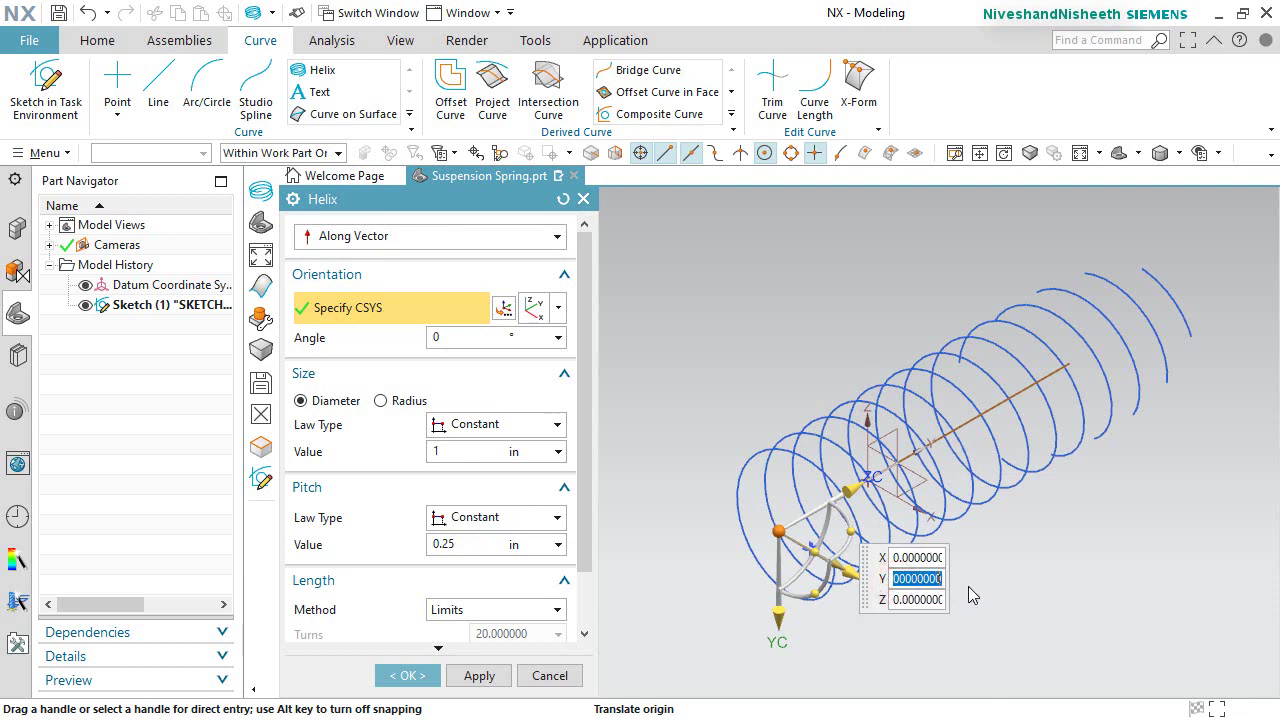
{"action": "type", "text": "-0.4785"}
{"action": "key", "text": "Return"}
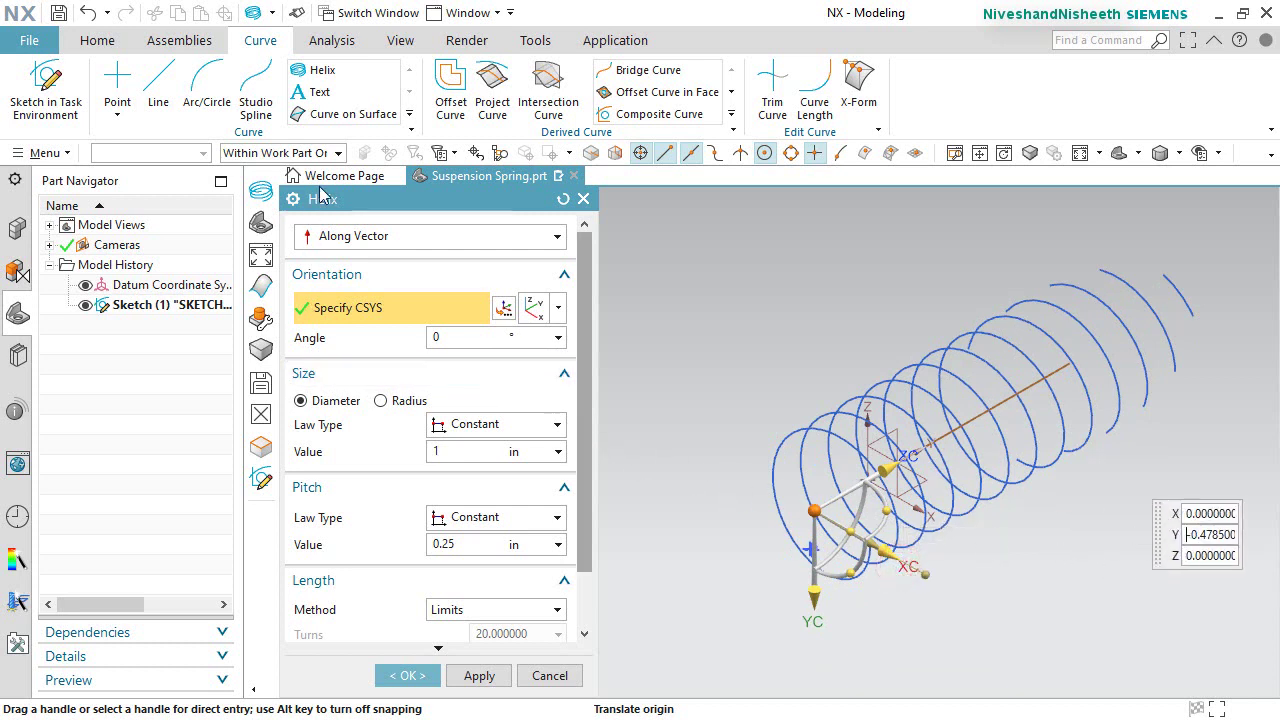
{"action": "key", "text": "Tab"}
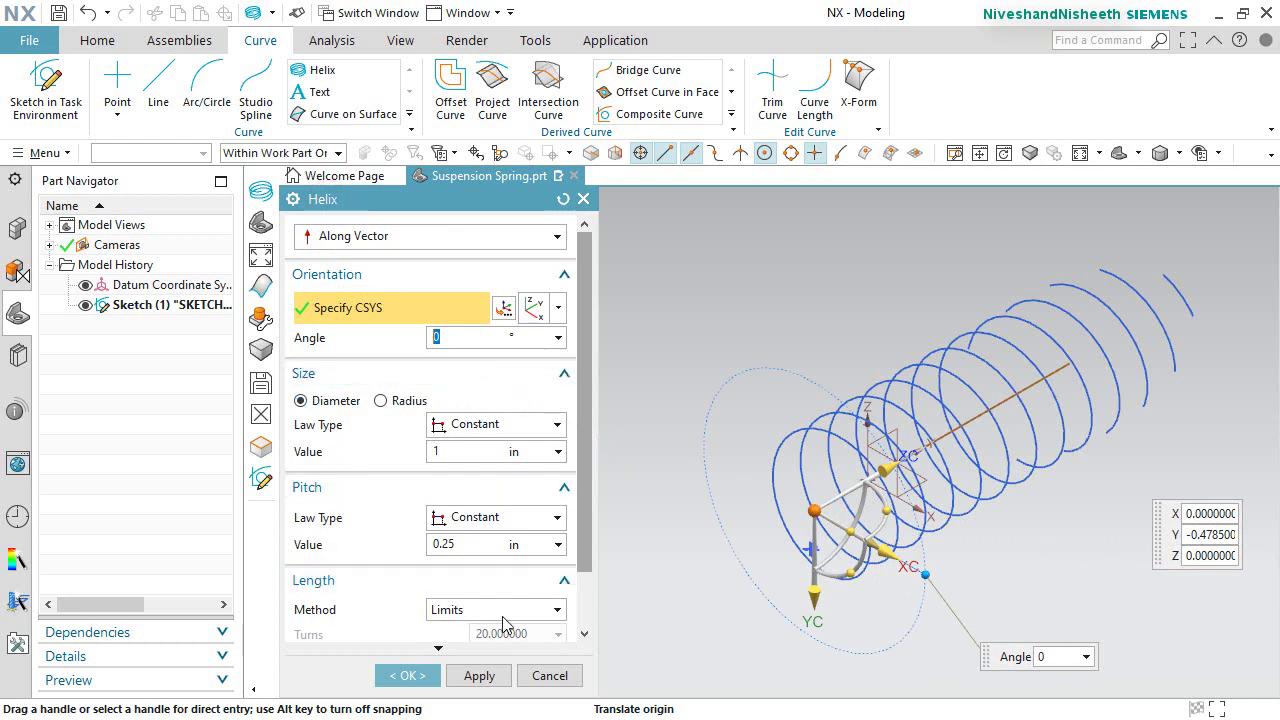
Define the helix length by turns, with a 0.593-inch diameter, a 0.2-inch pitch and 5 turns.
{"action": "left_click", "coordinate": [543, 610]}
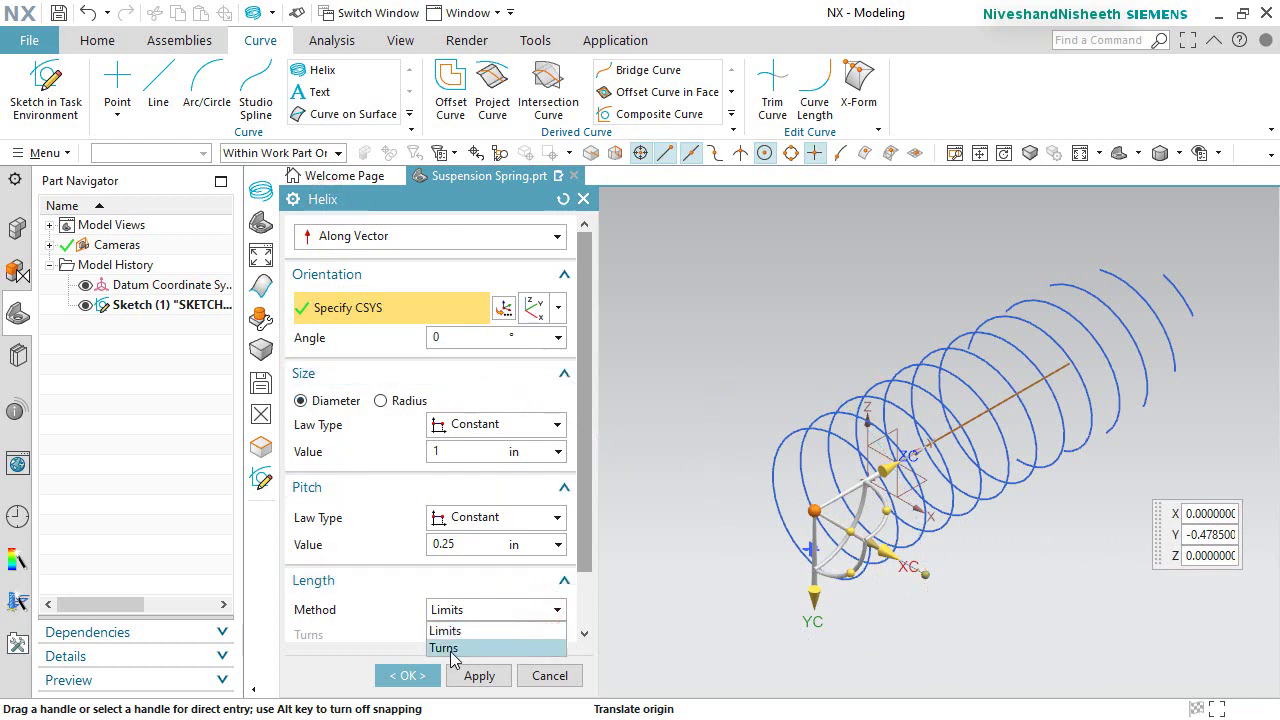
{"action": "left_click", "coordinate": [450, 647]}
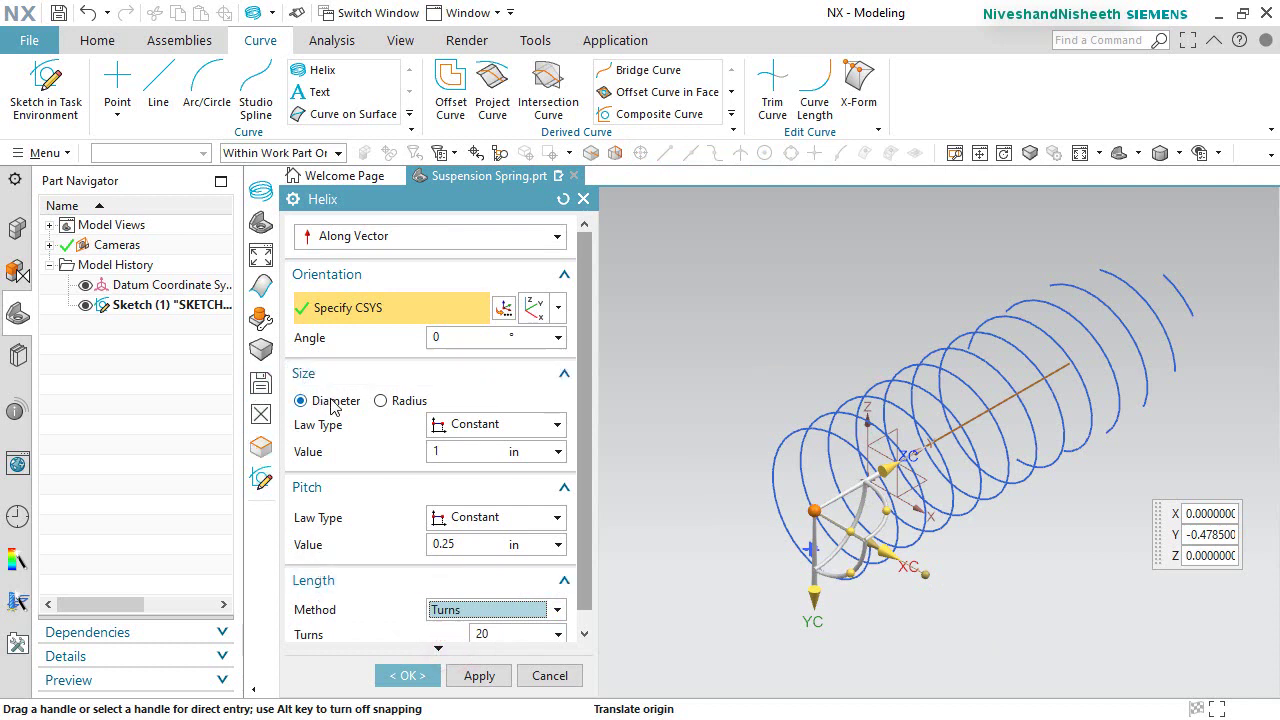
{"action": "left_click", "coordinate": [455, 450]}
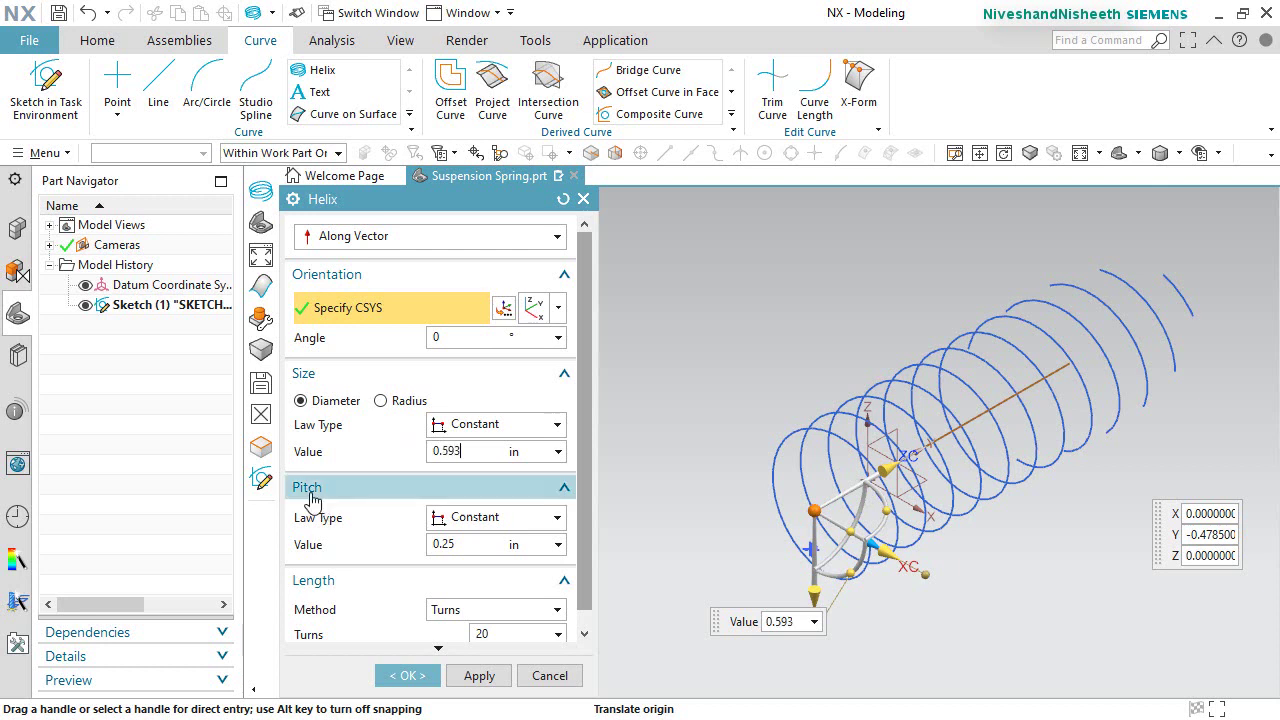
{"action": "left_click", "coordinate": [475, 546]}
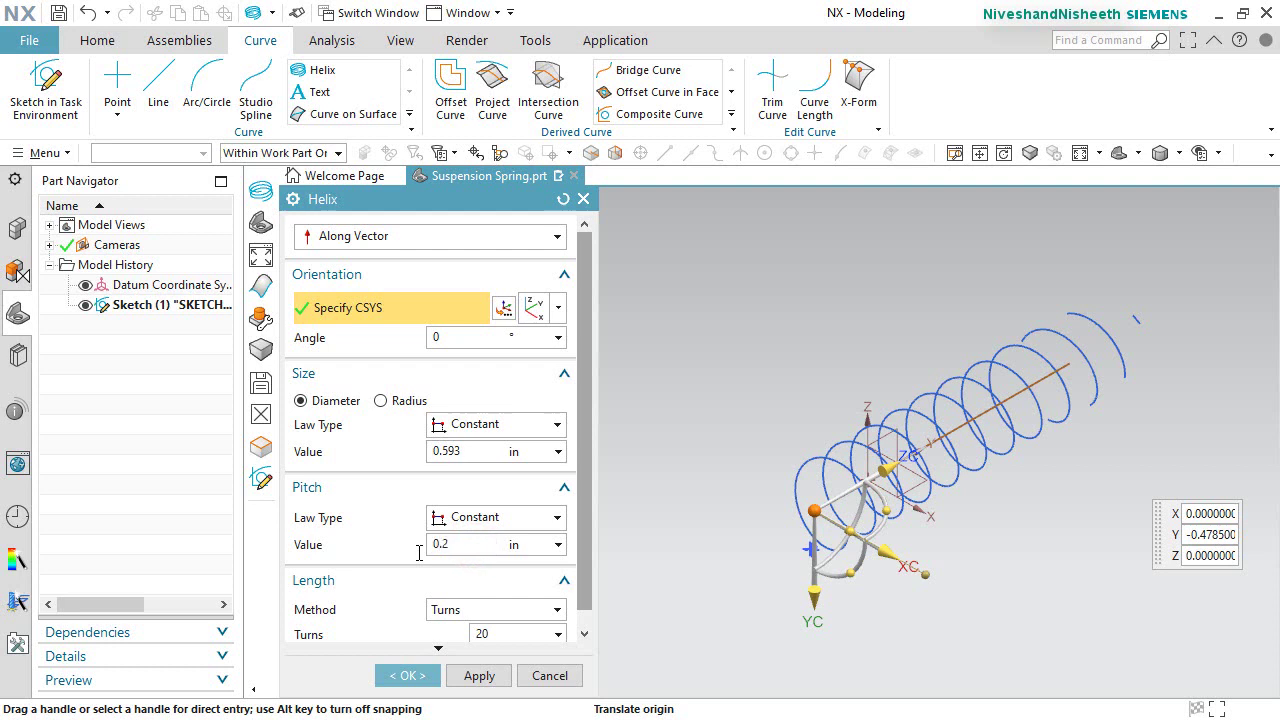
{"action": "type", "text": "0.2"}
{"action": "left_click_drag", "start_coordinate": [588, 556], "coordinate": [588, 608]}
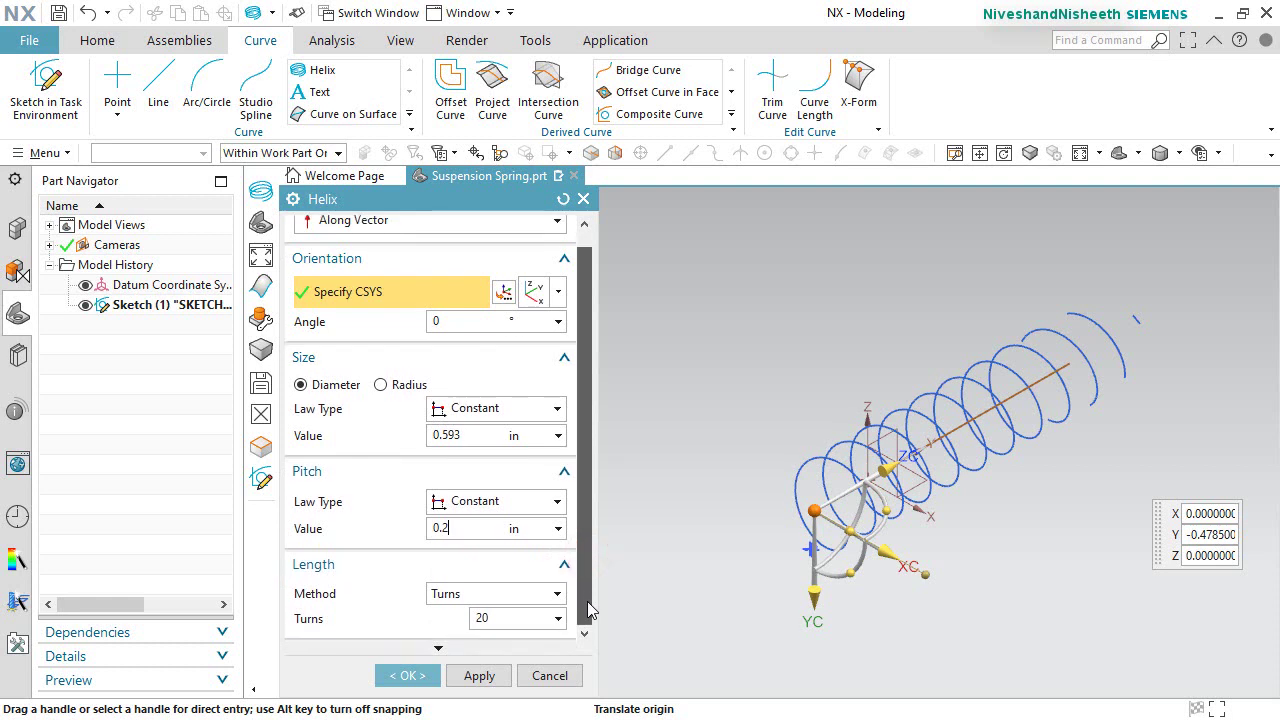
{"action": "double_click", "coordinate": [500, 619]}
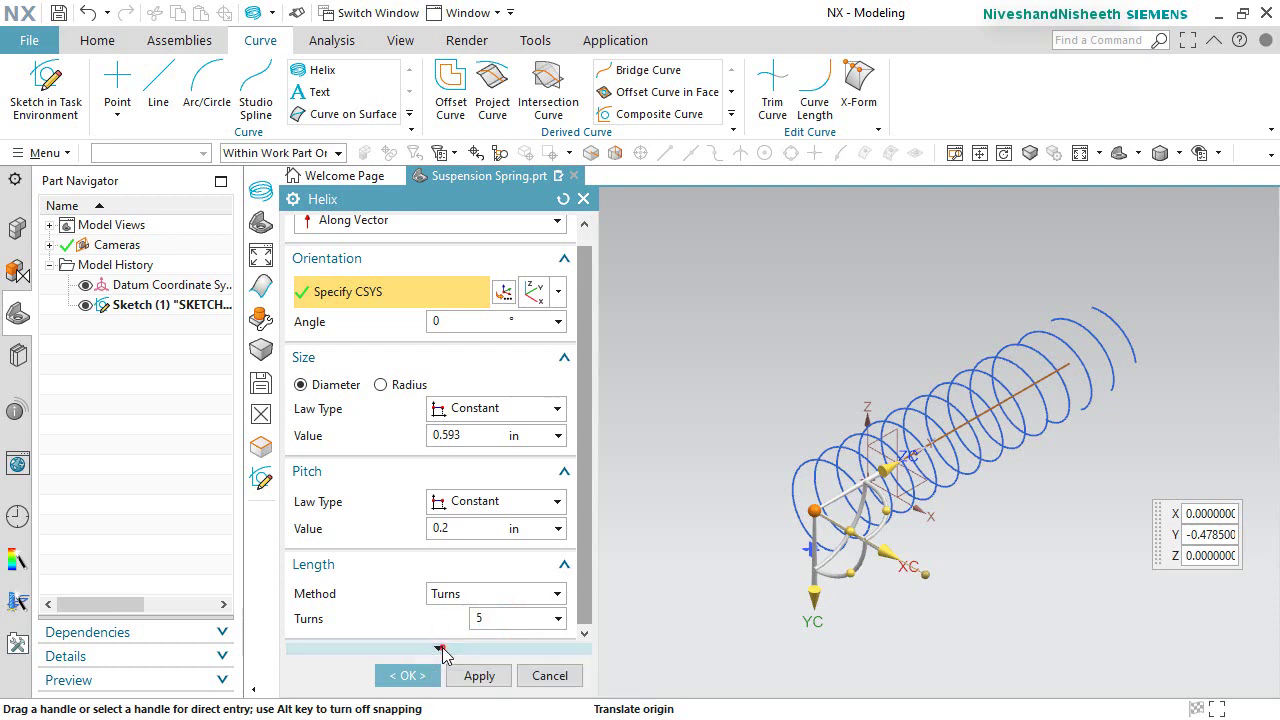
Set the helix turn direction to Left Hand in the additional helix settings.
{"action": "left_click", "coordinate": [441, 649]}
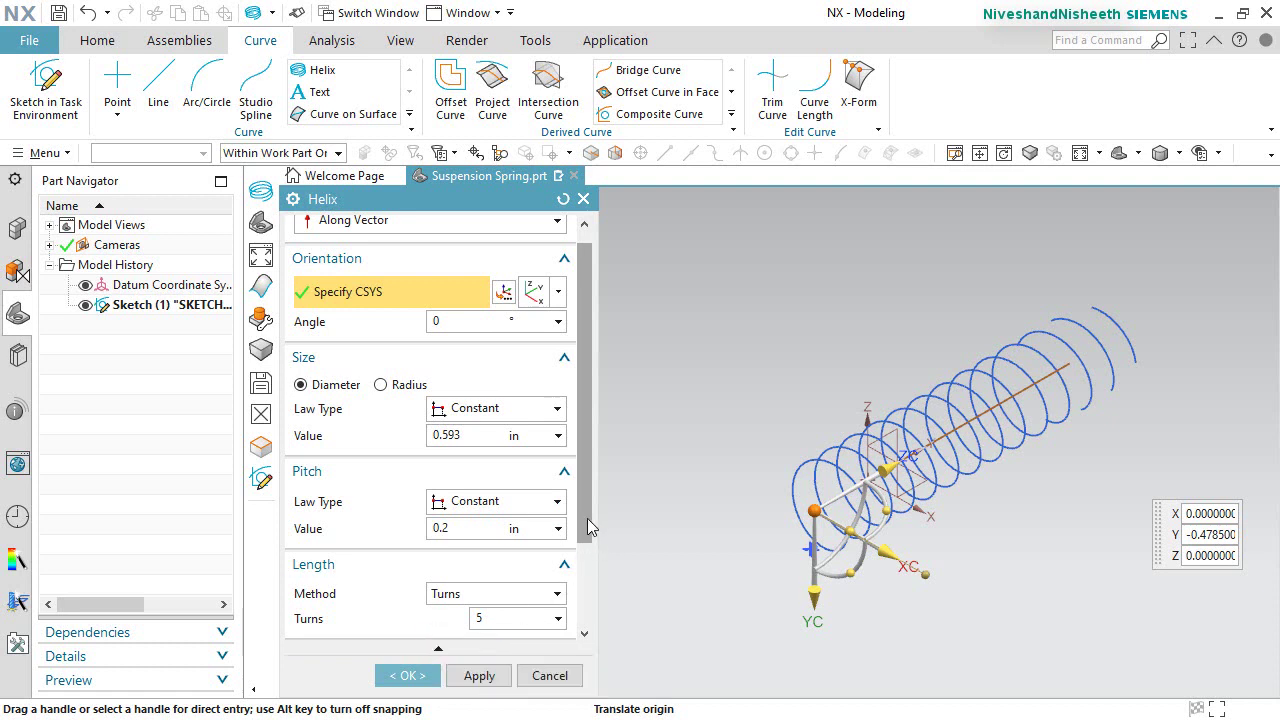
{"action": "left_click_drag", "start_coordinate": [587, 518], "coordinate": [591, 611]}
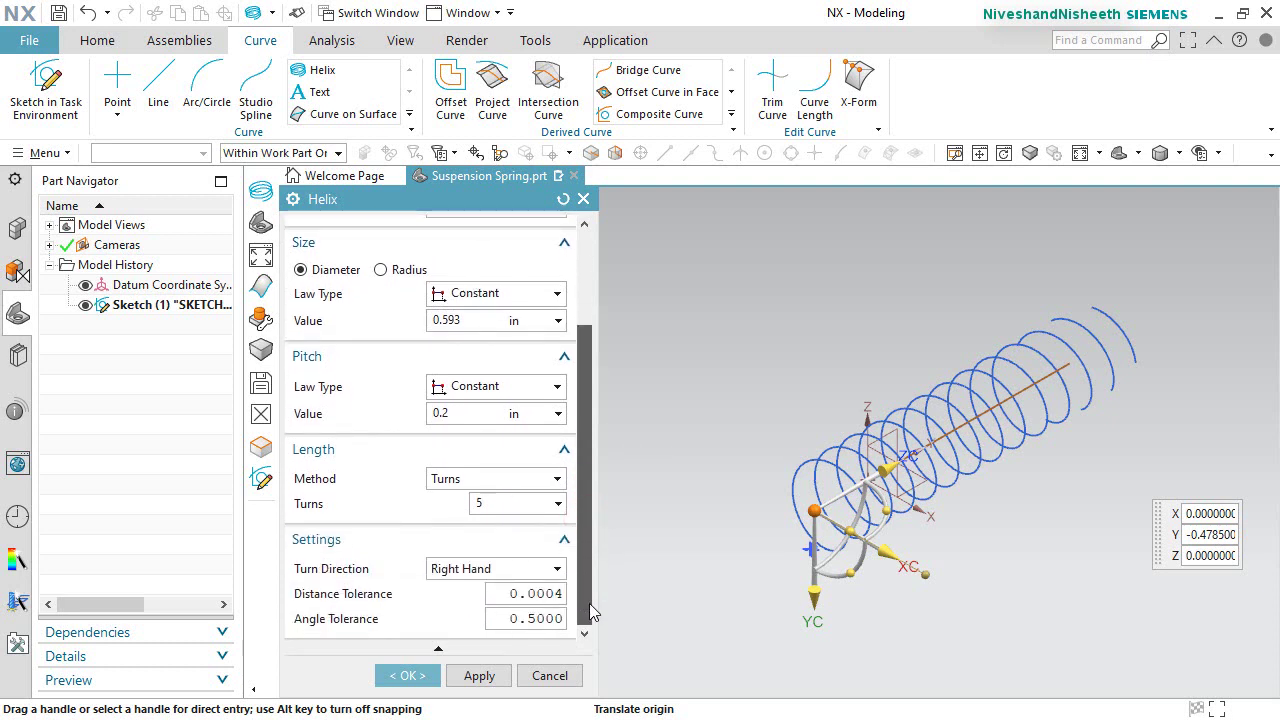
{"action": "left_click", "coordinate": [549, 571]}
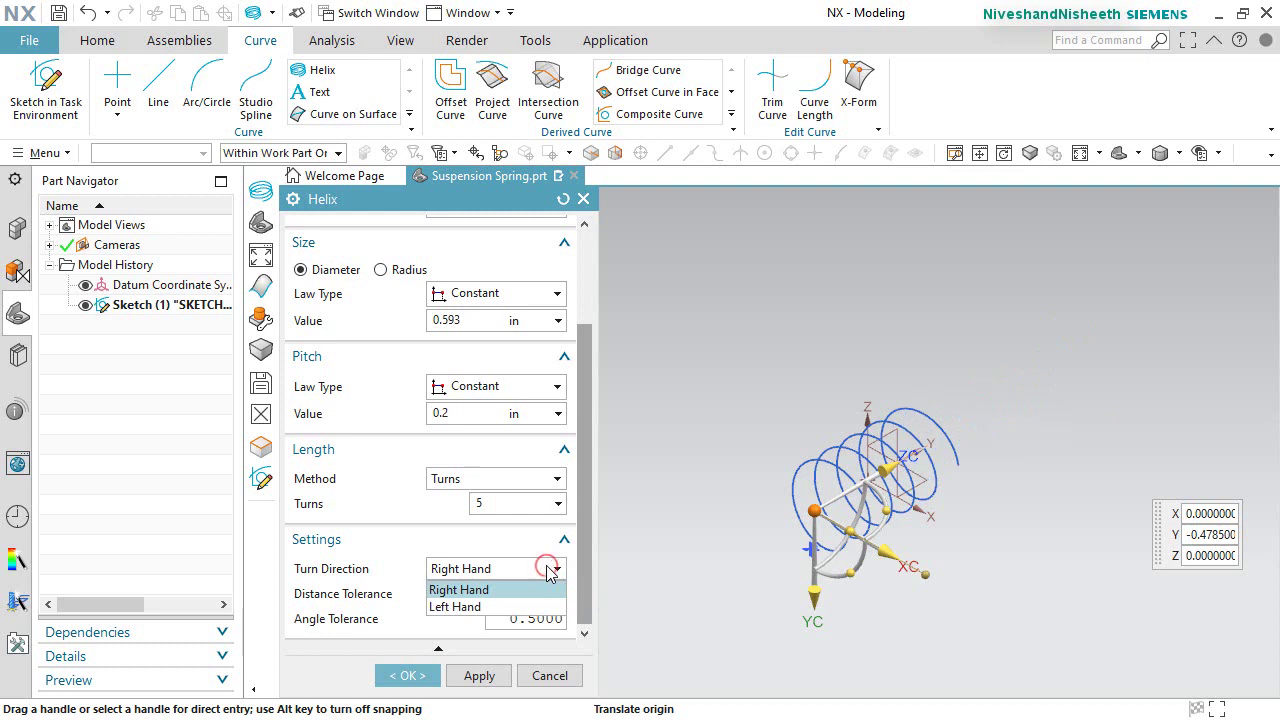
{"action": "left_click", "coordinate": [463, 607]}
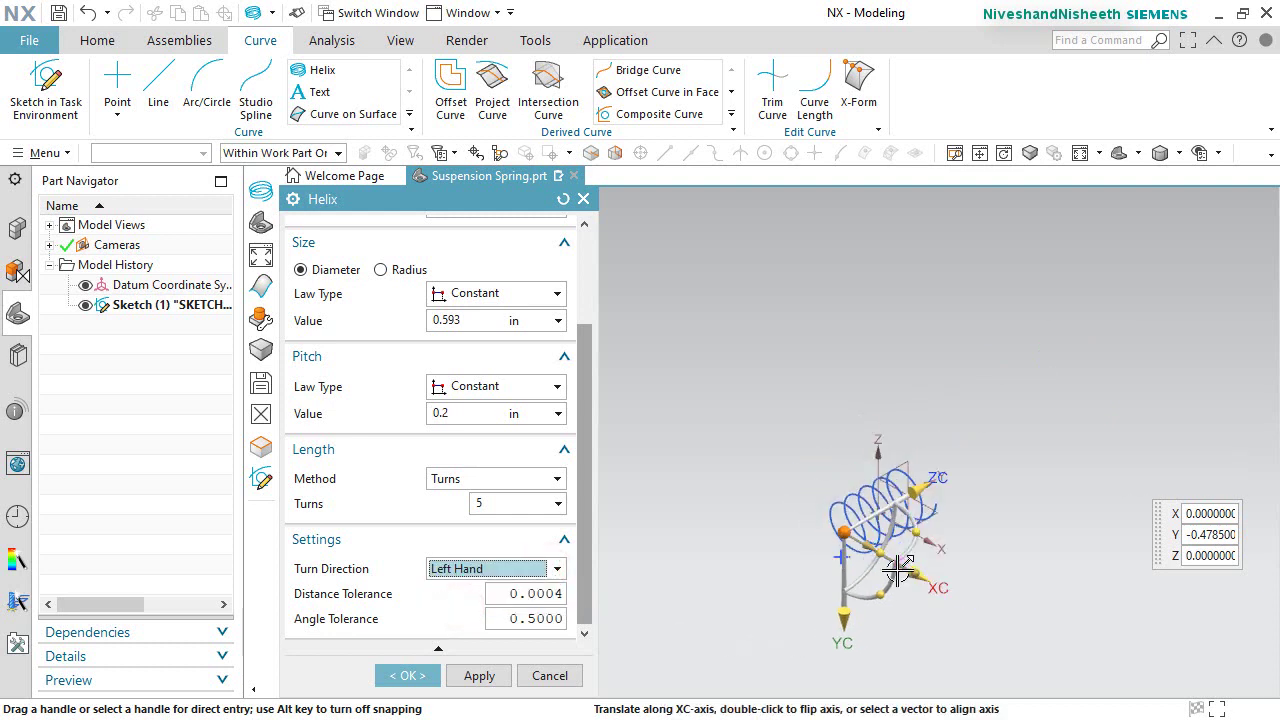
{"action": "scroll", "coordinate": [897, 568], "scroll_direction": "up", "scroll_amount": 5}
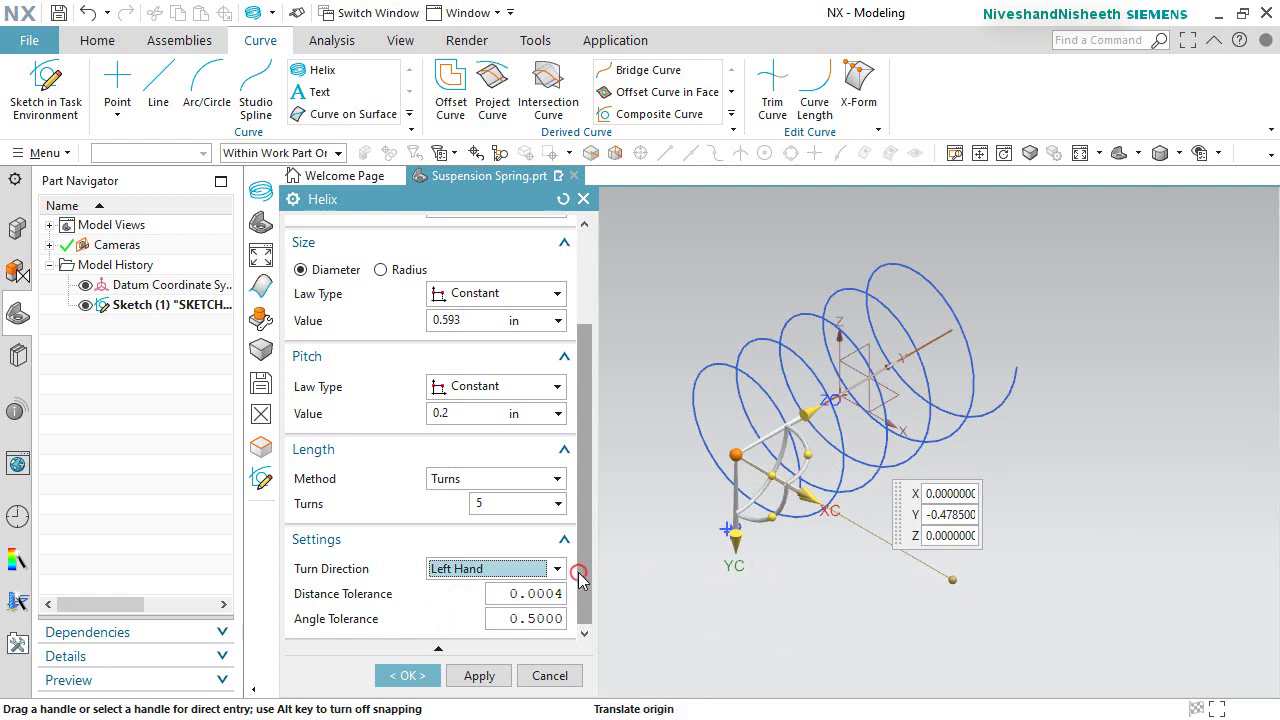
Set the helix orientation angle to 90°.
{"action": "left_click_drag", "start_coordinate": [578, 580], "coordinate": [574, 435]}
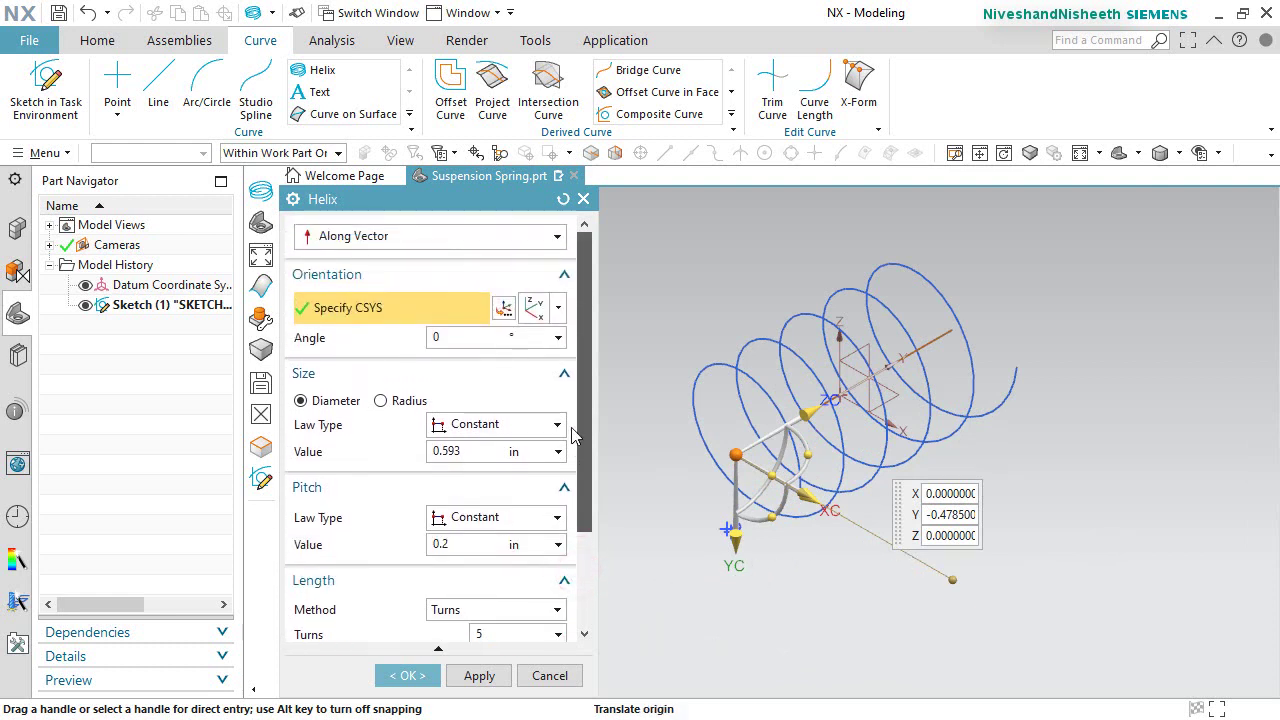
{"action": "double_click", "coordinate": [445, 337]}
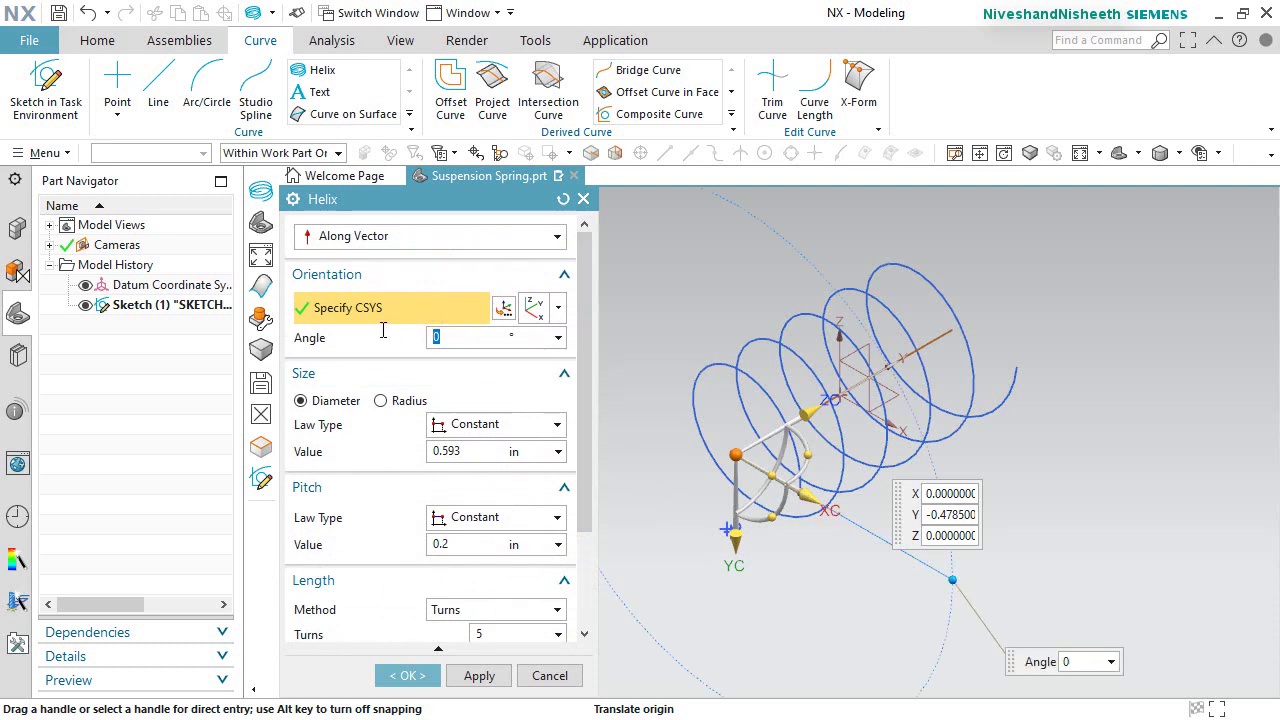
{"action": "type", "text": "90"}
{"action": "key", "text": "Return"}
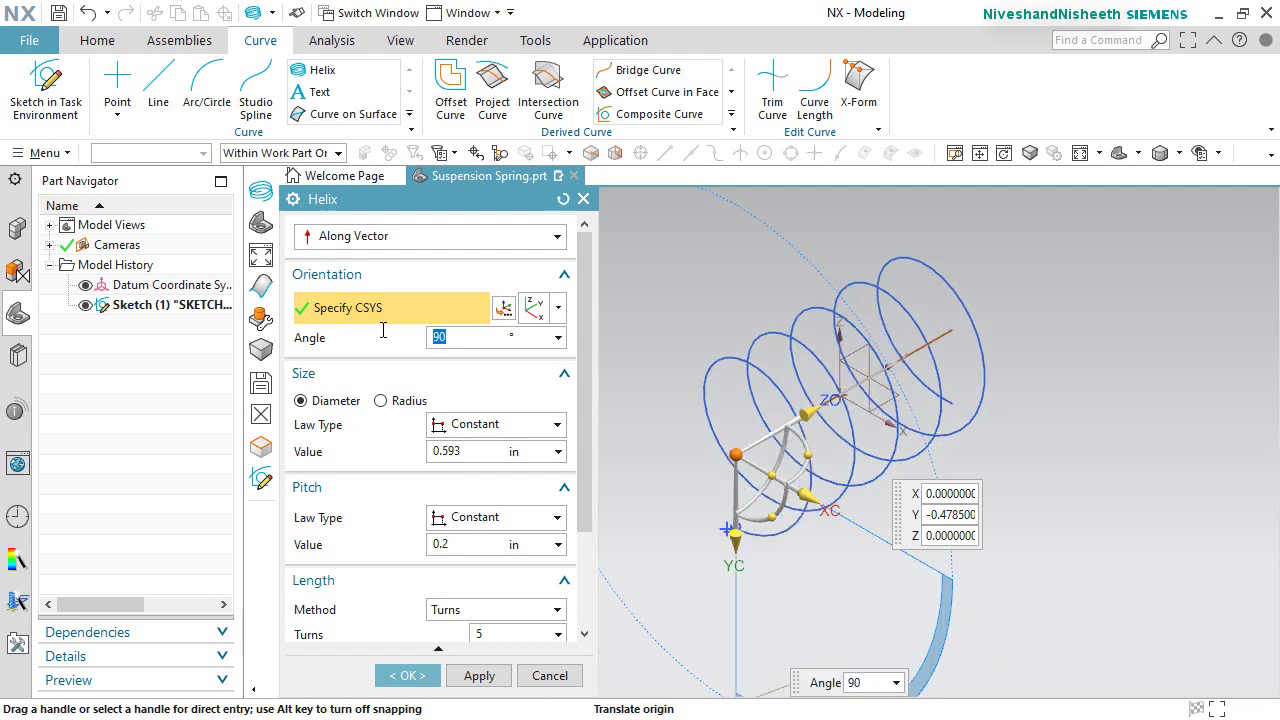
Inspect the helix preview's end, restore the isometric view and create the helix.
{"action": "scroll", "coordinate": [957, 386], "scroll_direction": "up", "scroll_amount": 4}
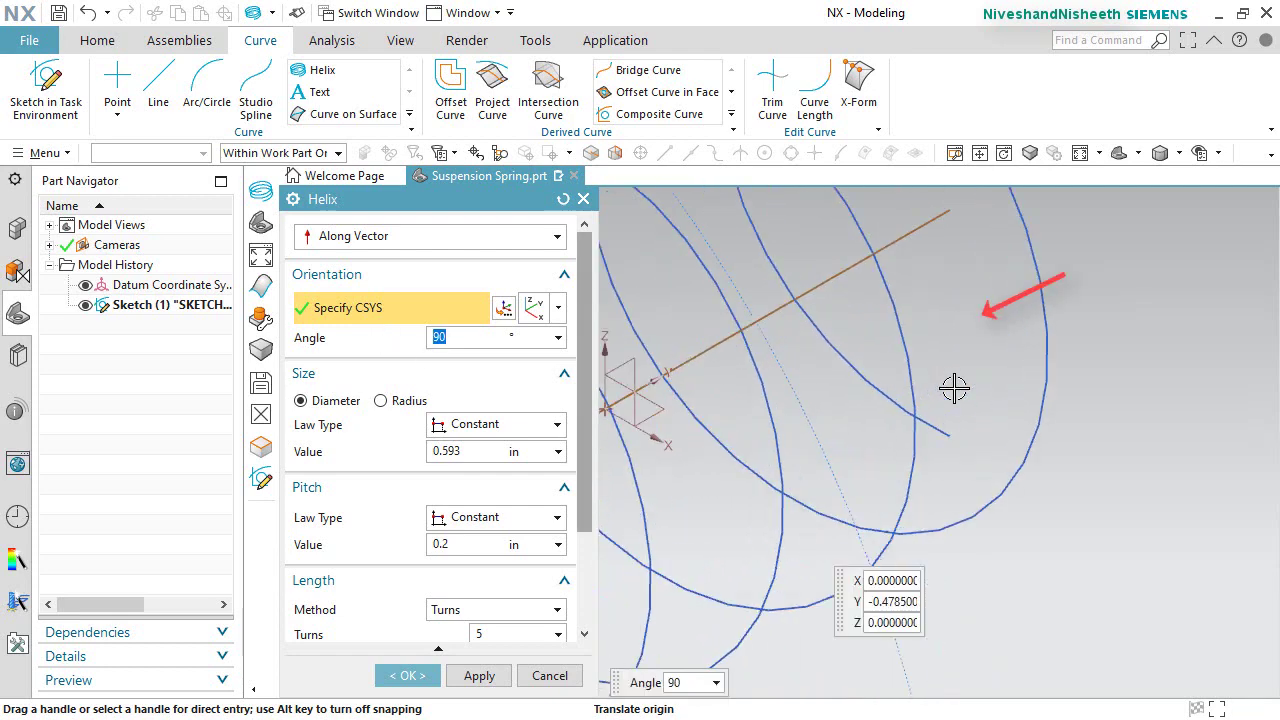
{"action": "scroll", "coordinate": [996, 406], "scroll_direction": "down", "scroll_amount": 4}
{"action": "middle_click_drag", "start_coordinate": [843, 529], "coordinate": [793, 567]}
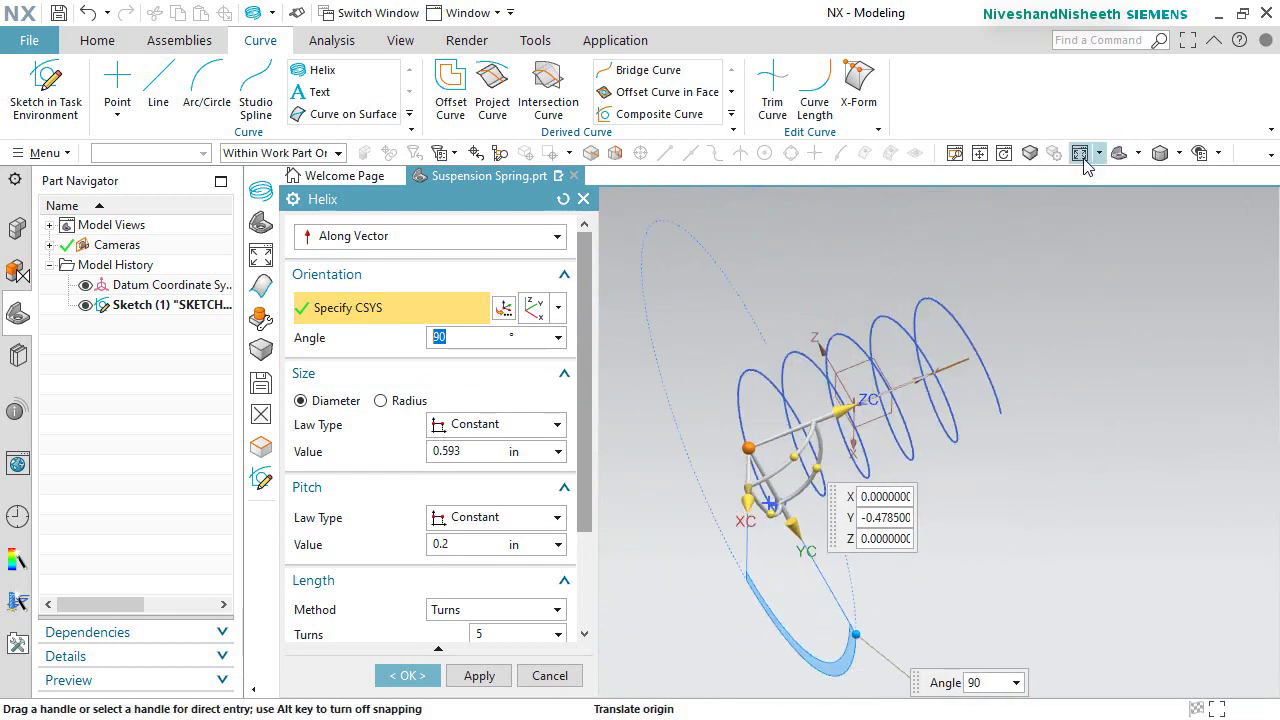
{"action": "left_click", "coordinate": [1139, 154]}
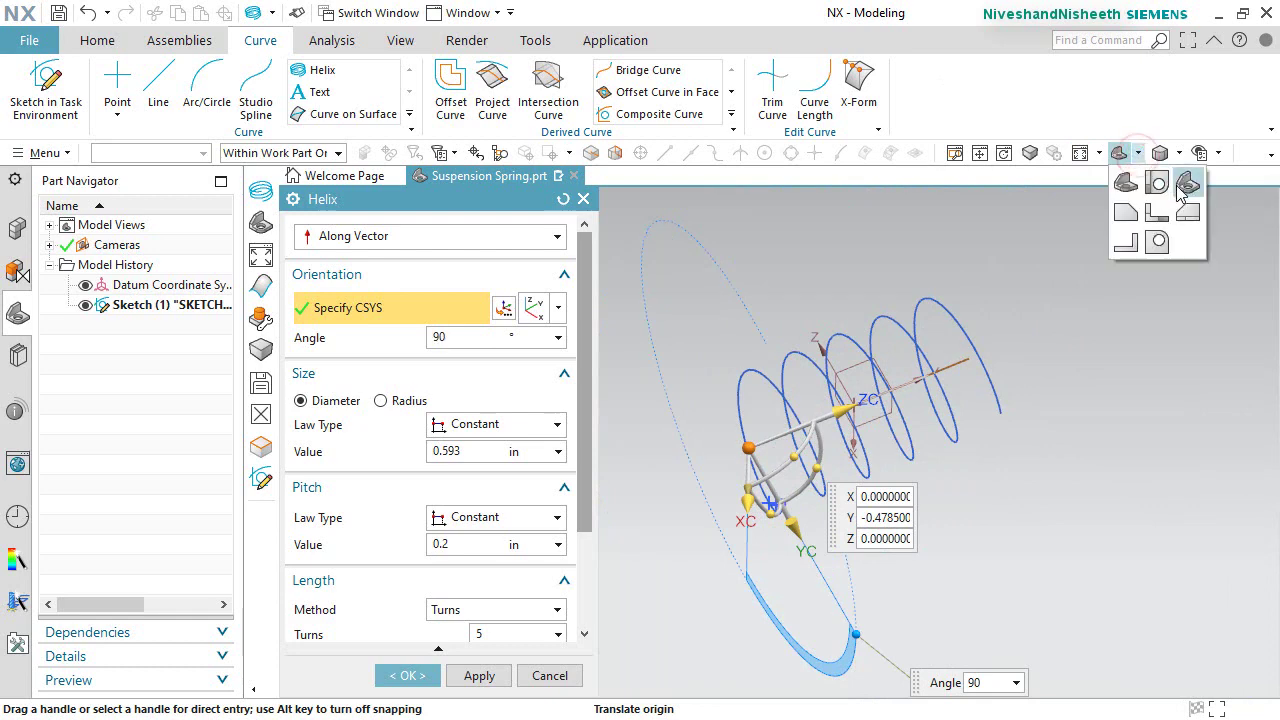
{"action": "left_click", "coordinate": [1176, 185]}
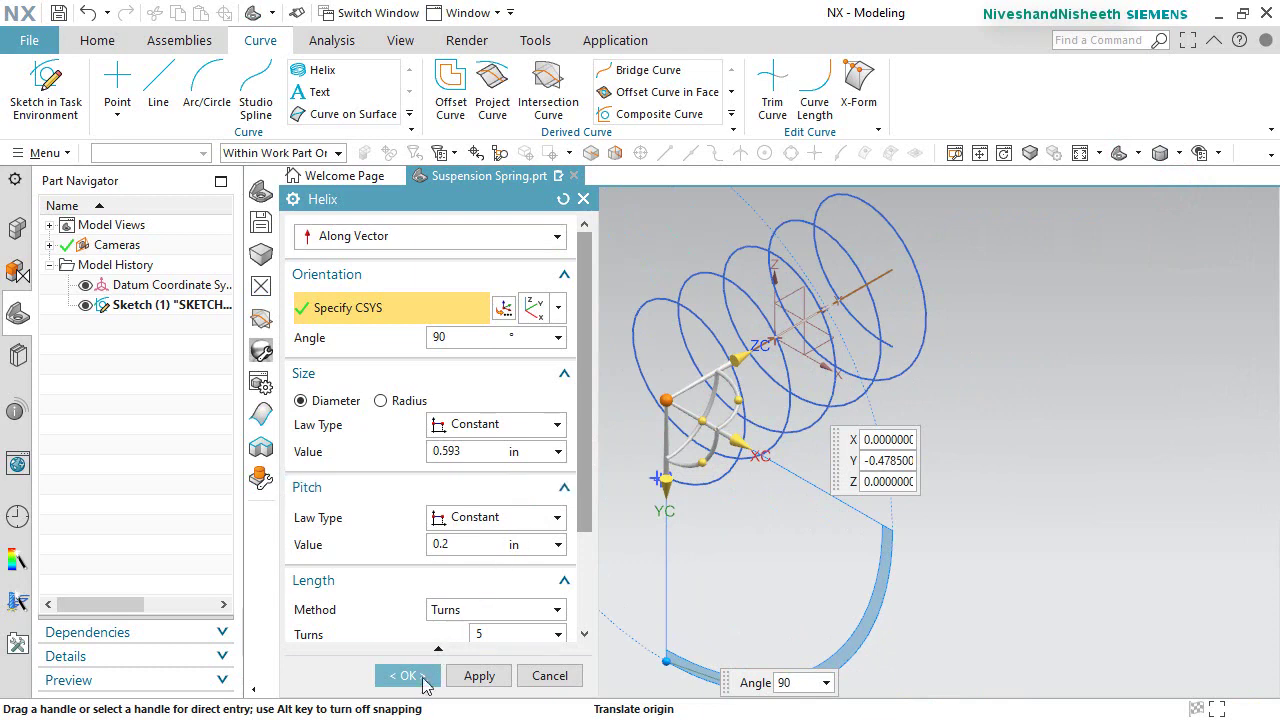
{"action": "left_click", "coordinate": [419, 685]}
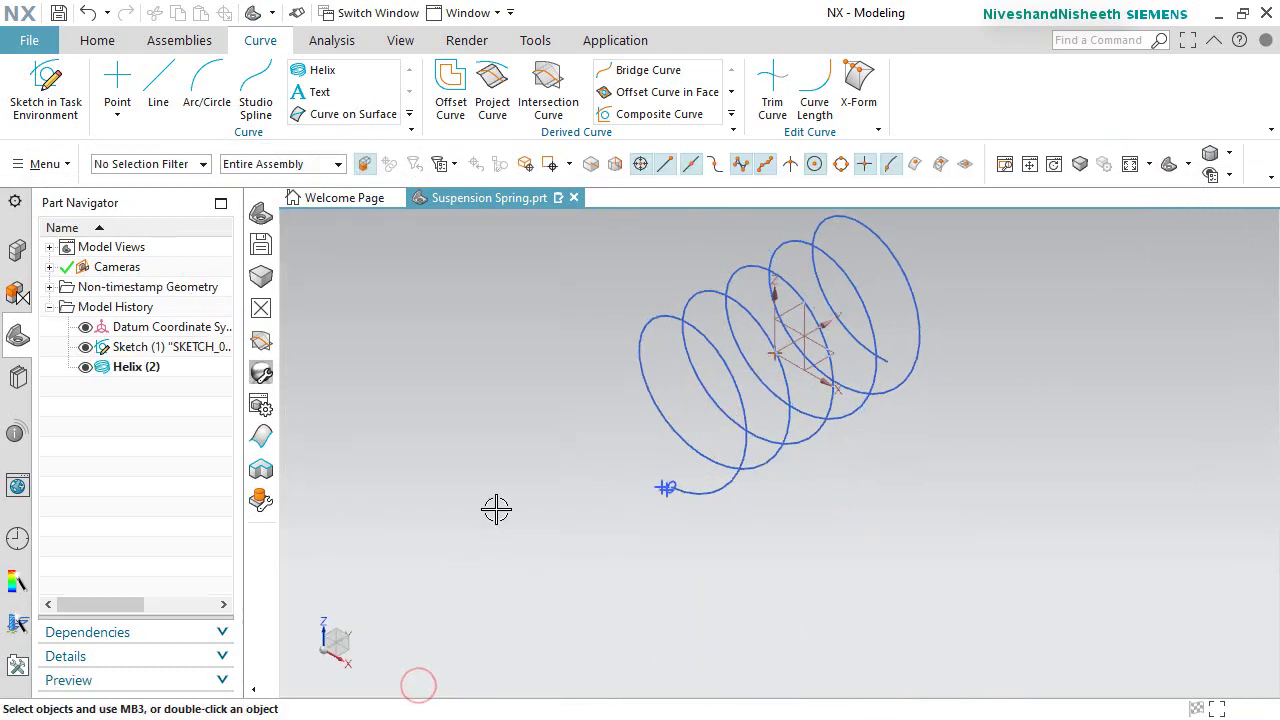
Start a Swept feature and select the small circle at the helix's start as the section curve.
{"action": "scroll", "coordinate": [738, 241], "scroll_direction": "down", "scroll_amount": 2}
{"action": "scroll", "coordinate": [691, 437], "scroll_direction": "up", "scroll_amount": 4}
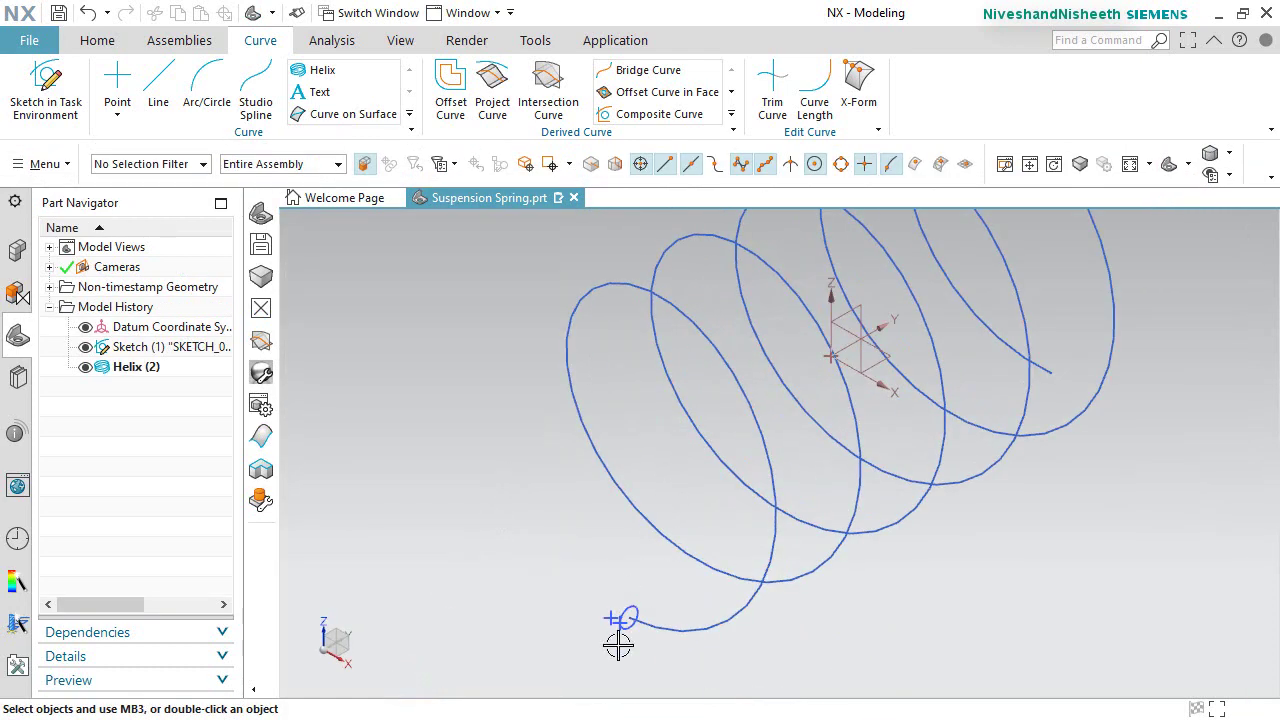
{"action": "middle_click_drag", "start_coordinate": [634, 620], "coordinate": [660, 626]}
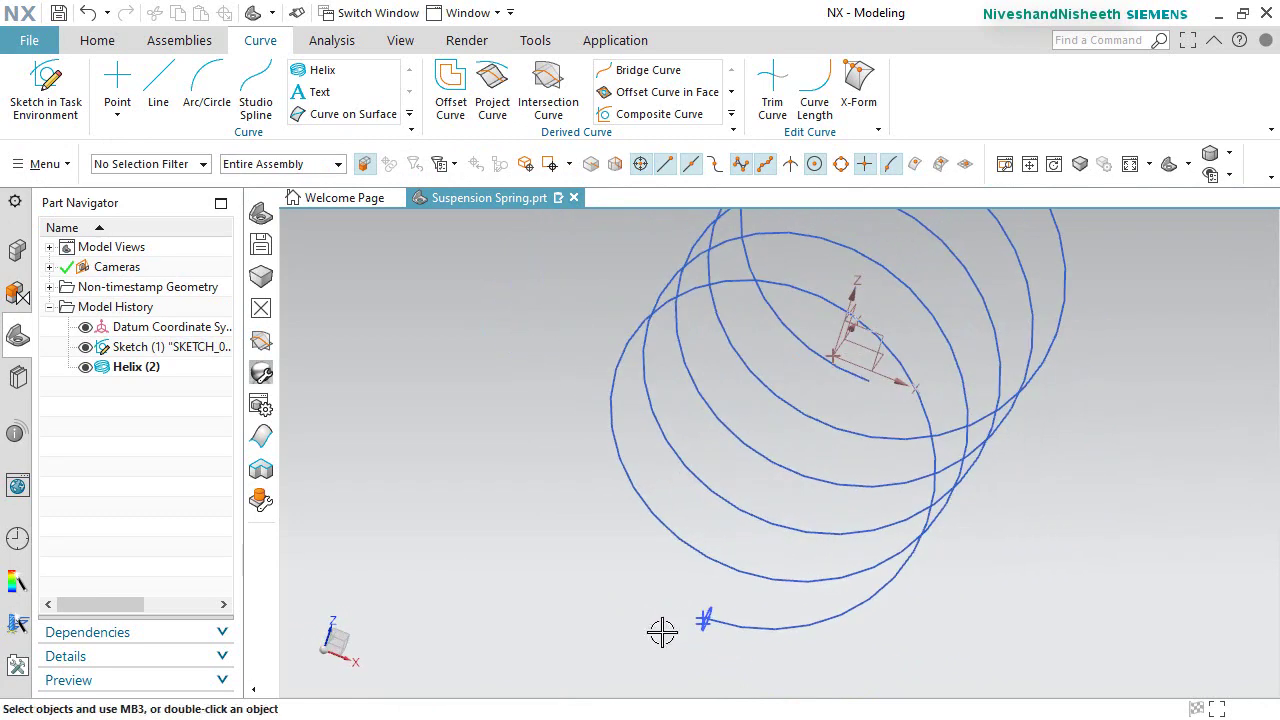
{"action": "left_click", "coordinate": [1187, 164]}
{"action": "left_click", "coordinate": [1237, 195]}
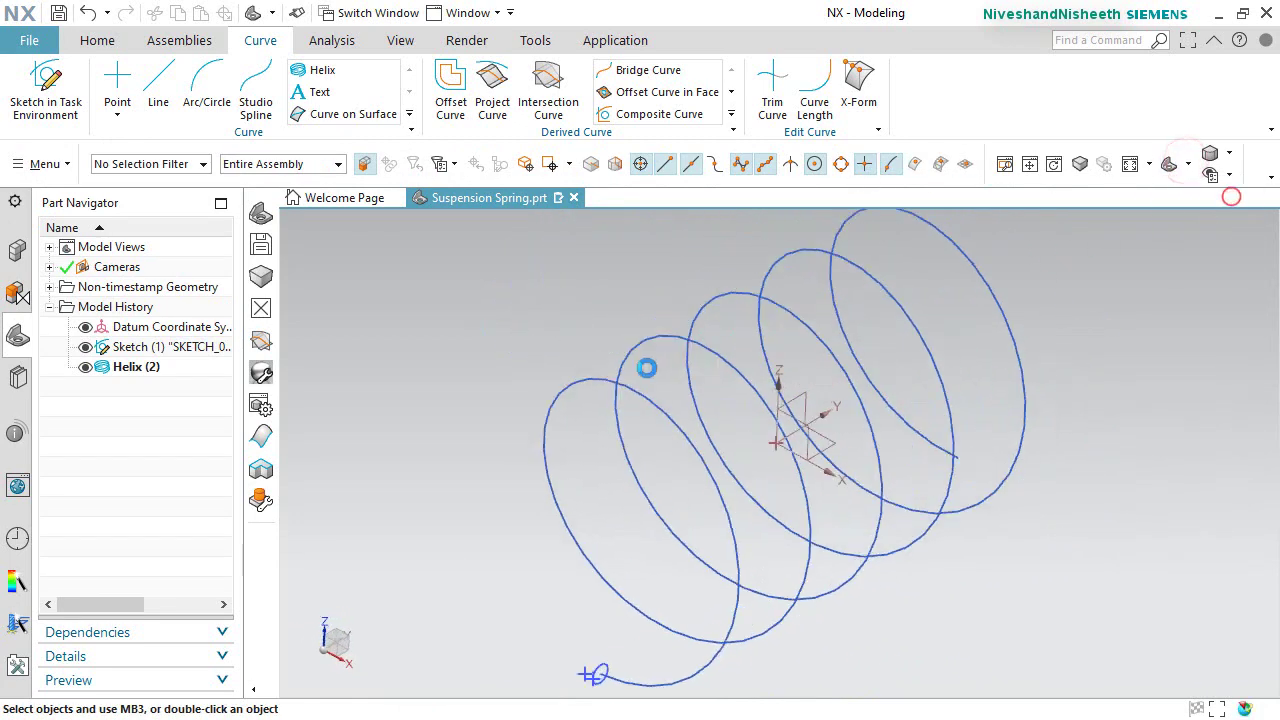
{"action": "left_click", "coordinate": [459, 350]}
{"action": "left_click", "coordinate": [97, 40]}
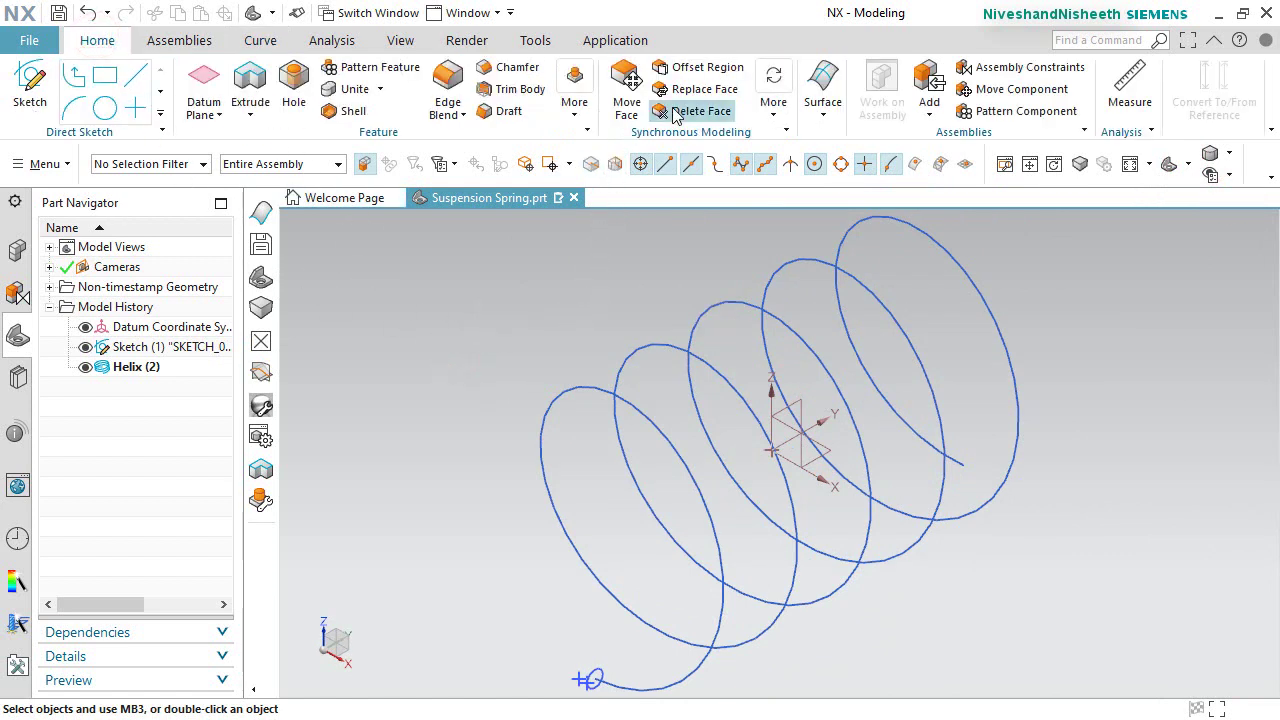
{"action": "left_click", "coordinate": [825, 122]}
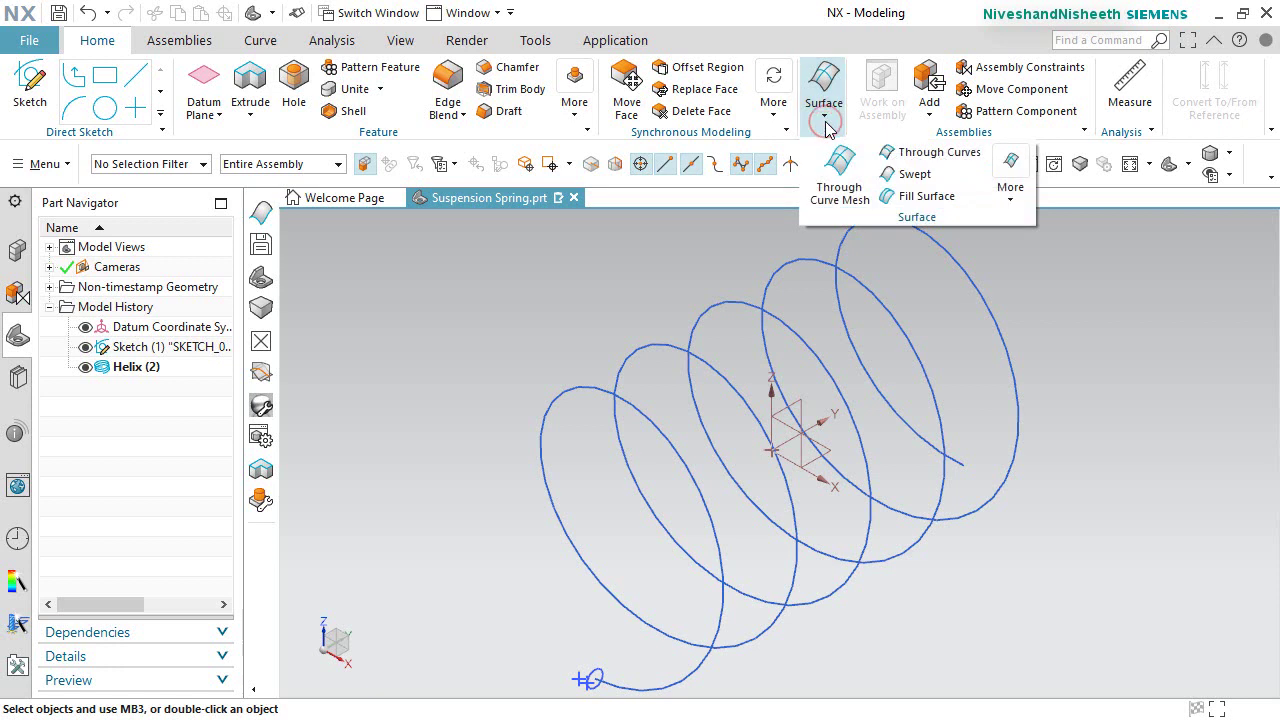
{"action": "left_click", "coordinate": [916, 175]}
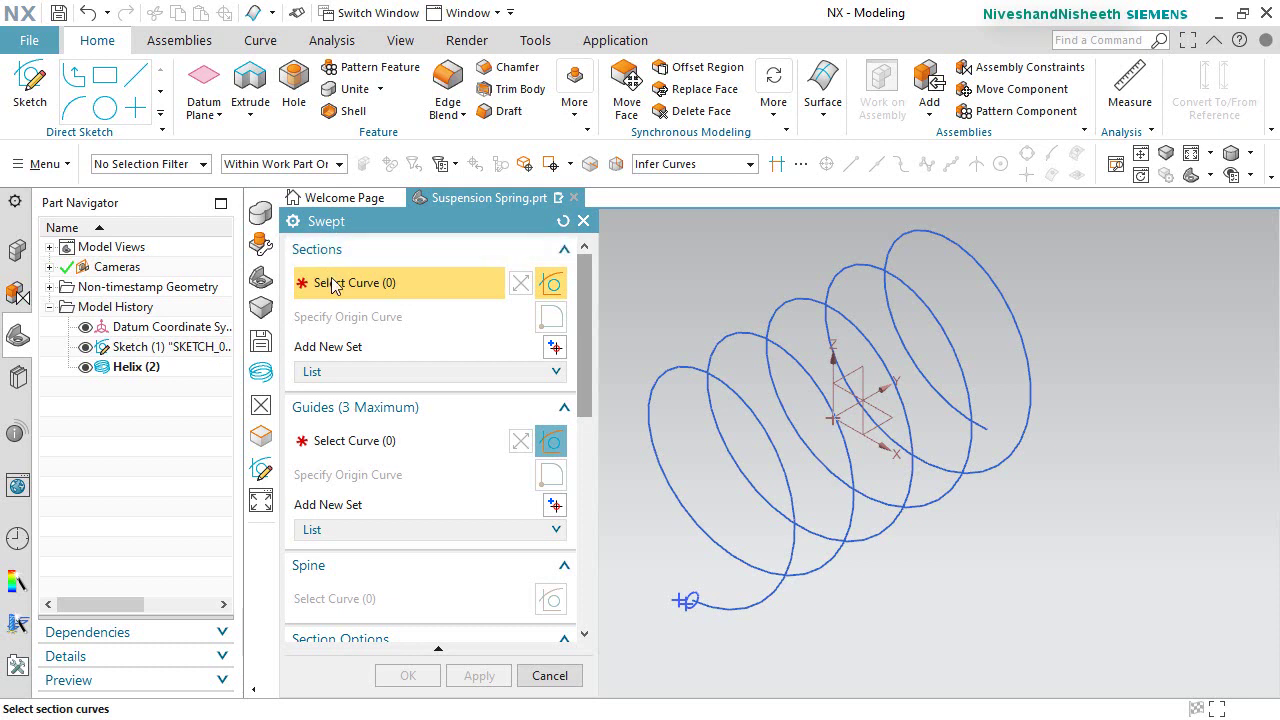
{"action": "scroll", "coordinate": [670, 622], "scroll_direction": "up", "scroll_amount": 5}
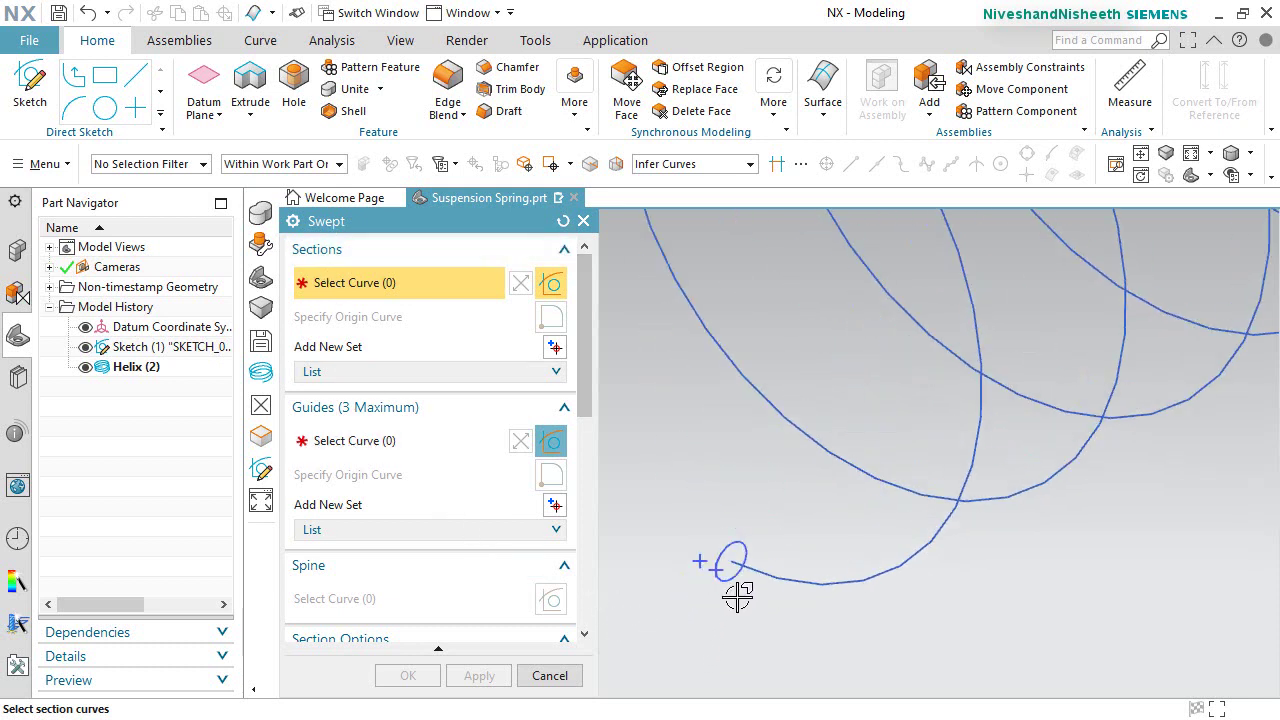
{"action": "left_click", "coordinate": [741, 538]}
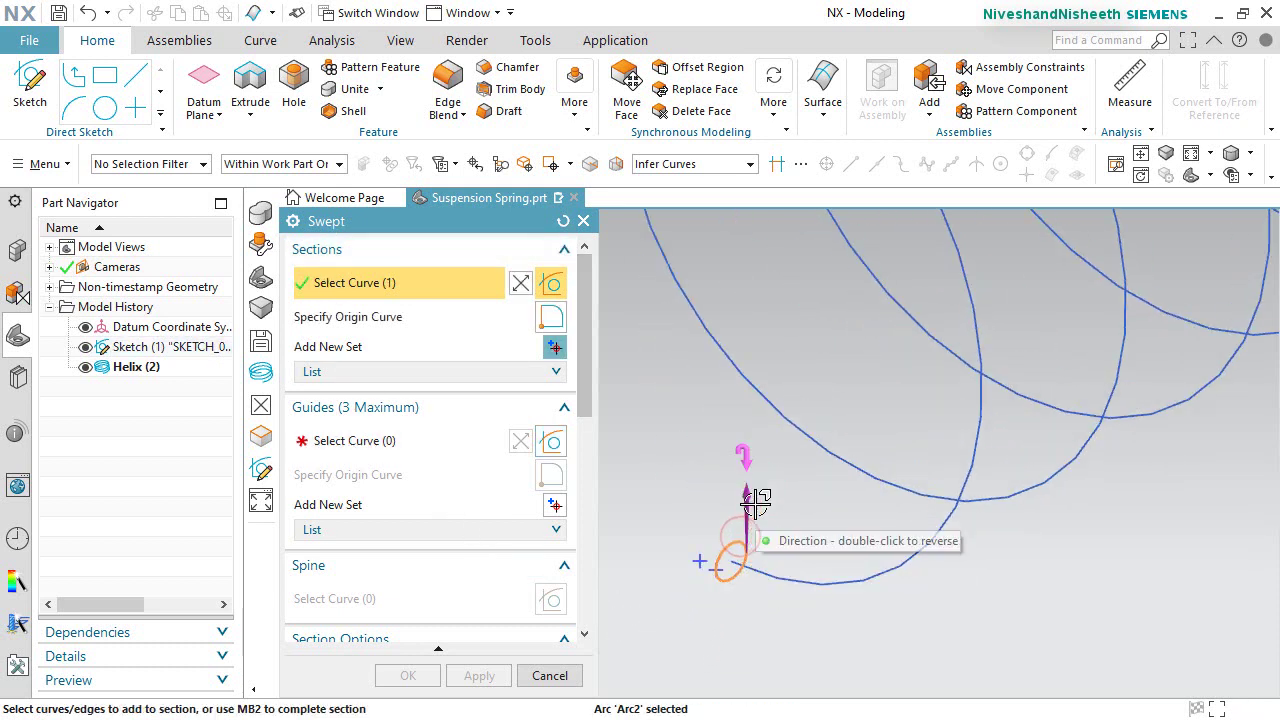
Select the helix as the sweep's guide curve and create the swept spring body.
{"action": "left_click", "coordinate": [344, 444]}
{"action": "scroll", "coordinate": [716, 640], "scroll_direction": "down", "scroll_amount": 5}
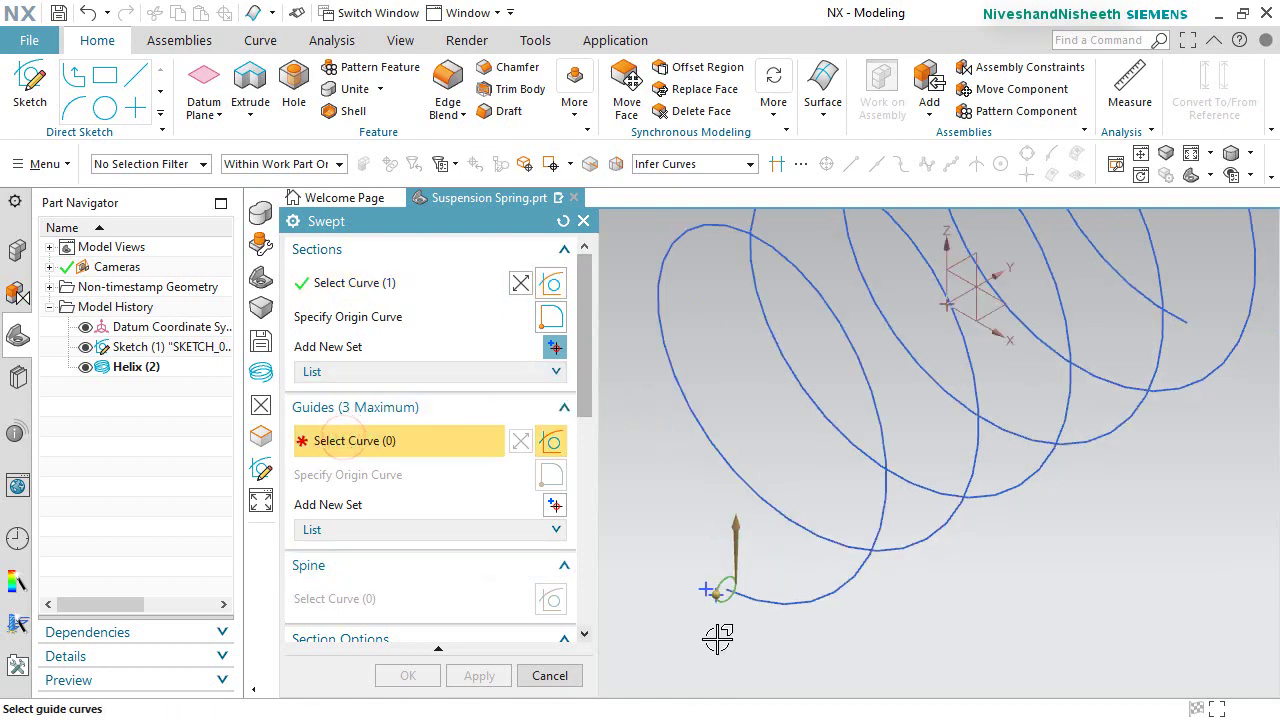
{"action": "left_click", "coordinate": [810, 600]}
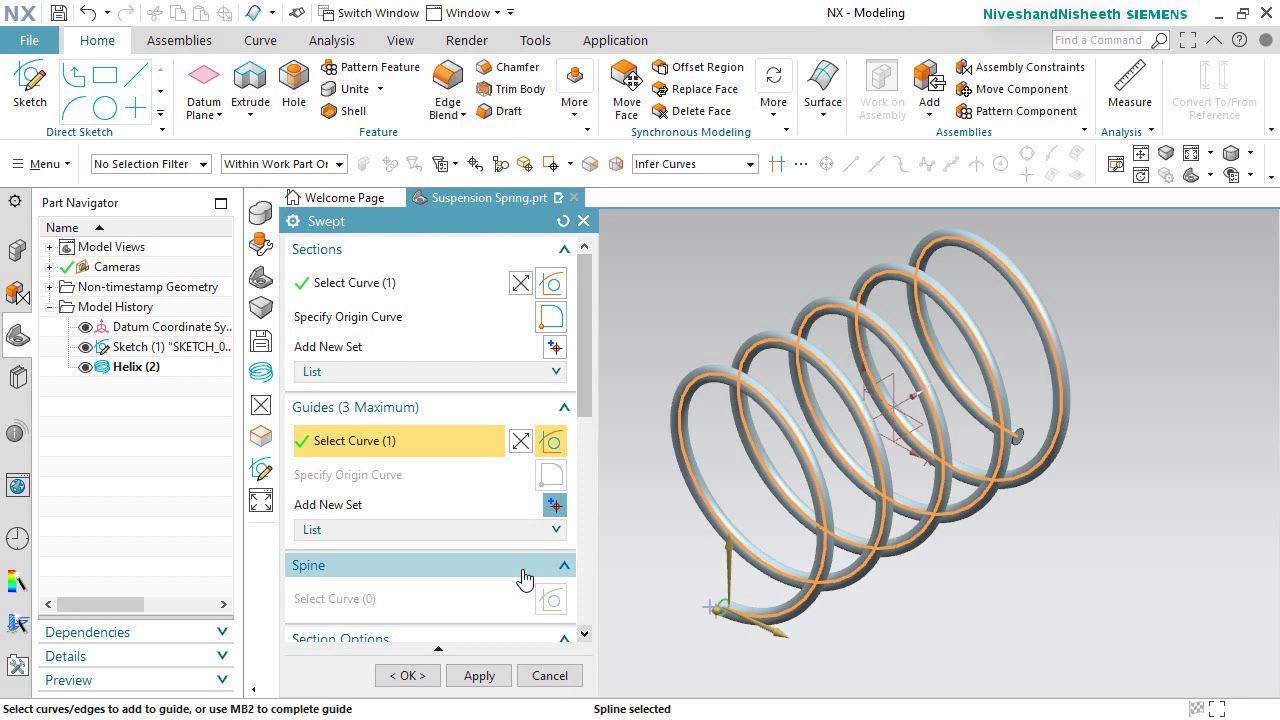
{"action": "left_click", "coordinate": [411, 675]}
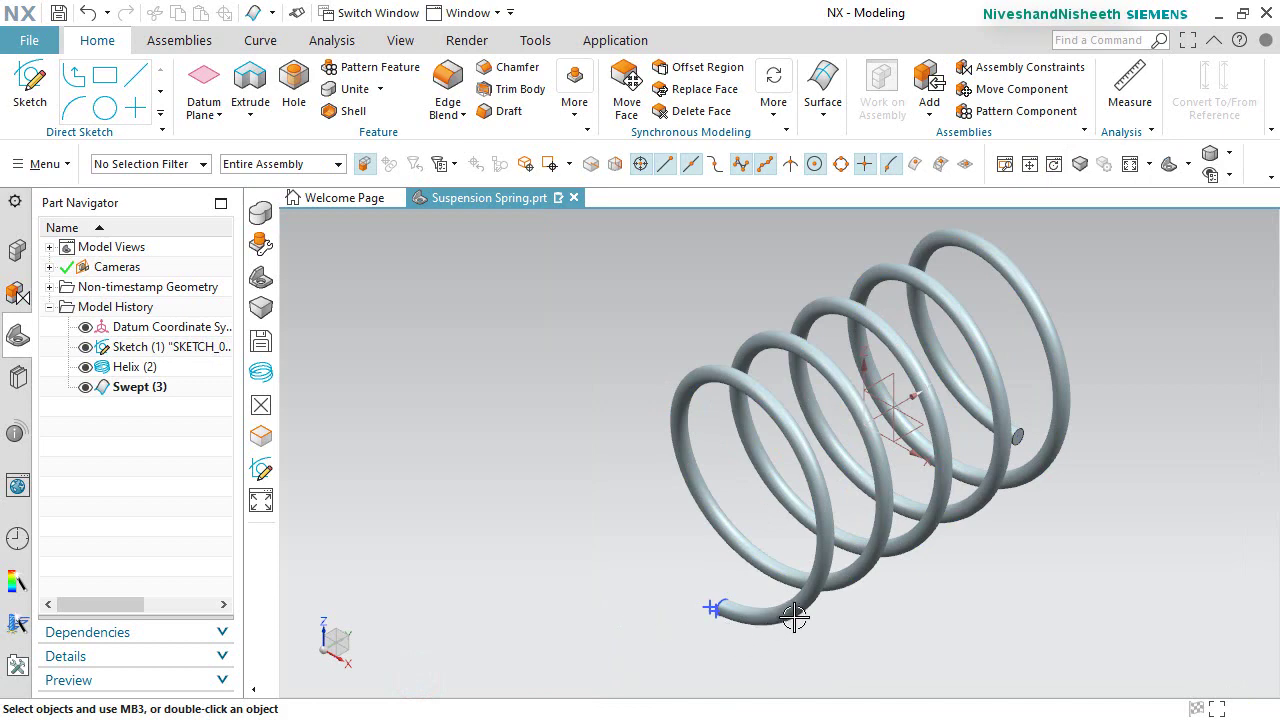
Save the spring part and hide the circle profile sketch.
{"action": "middle_click_drag", "start_coordinate": [794, 617], "coordinate": [738, 622]}
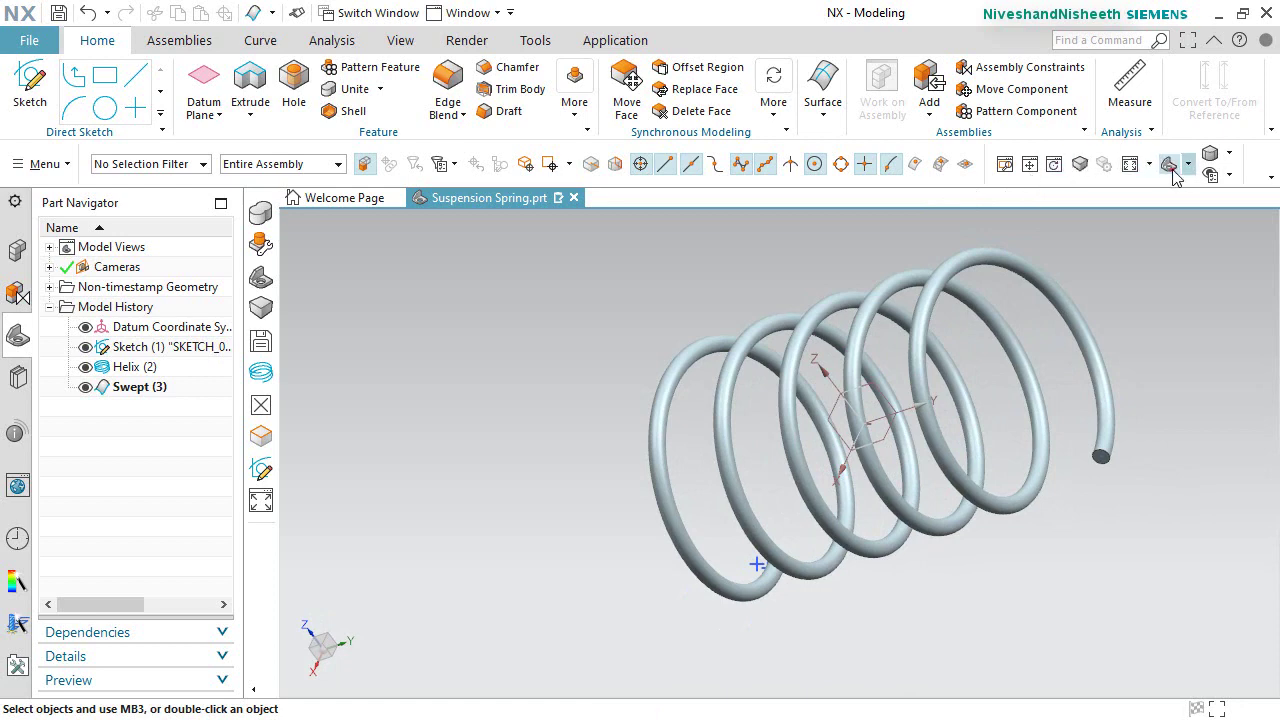
{"action": "key", "text": "Home"}
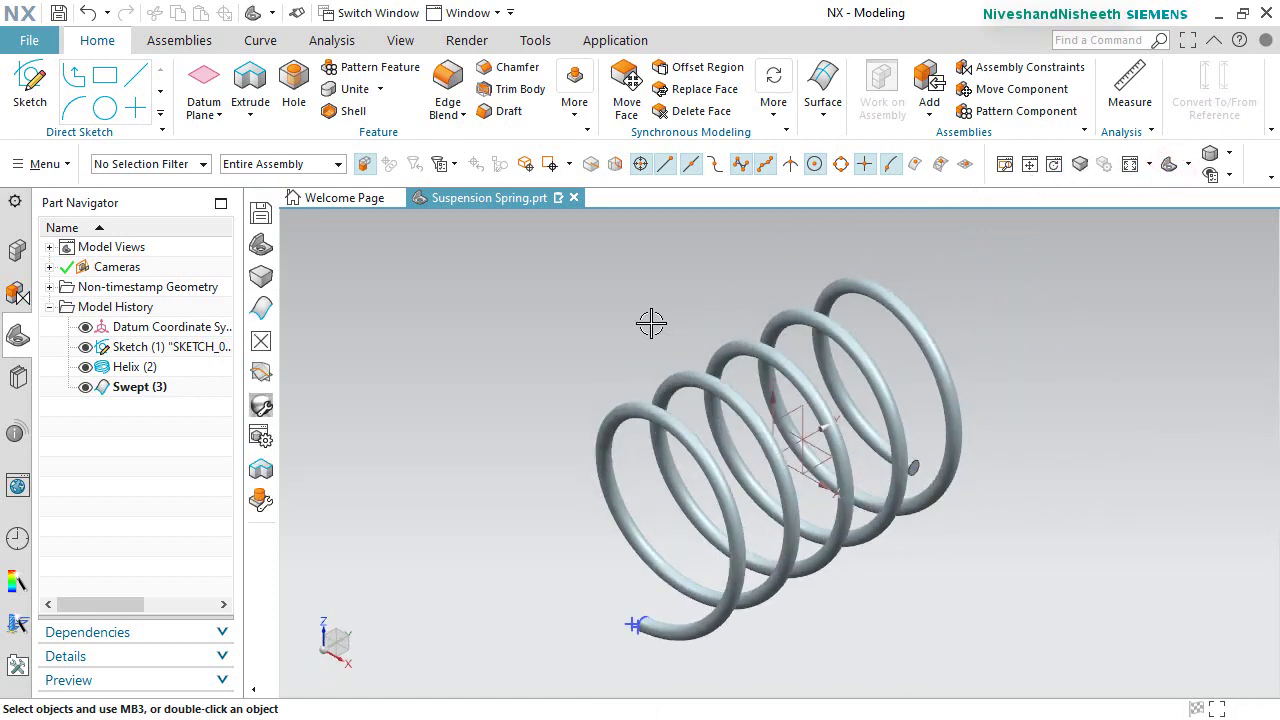
{"action": "left_click", "coordinate": [58, 12]}
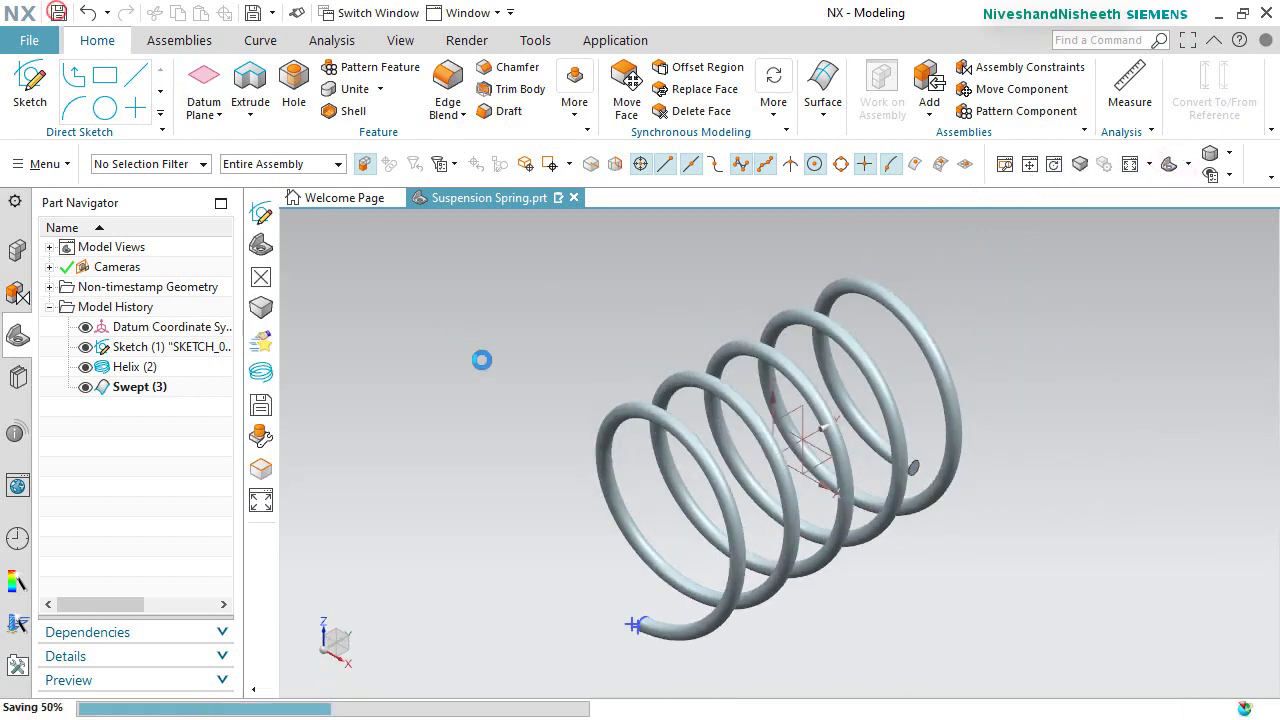
{"action": "left_click", "coordinate": [928, 590]}
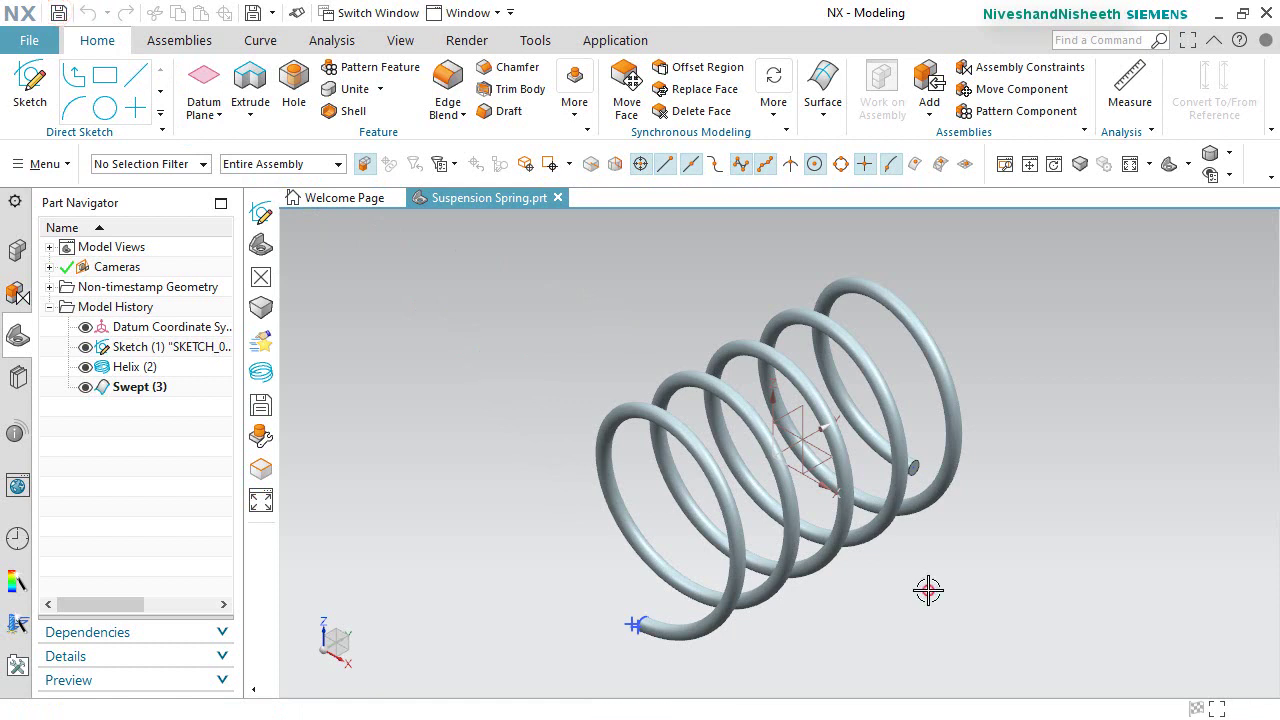
{"action": "left_click", "coordinate": [86, 347]}
{"action": "left_click", "coordinate": [410, 506]}
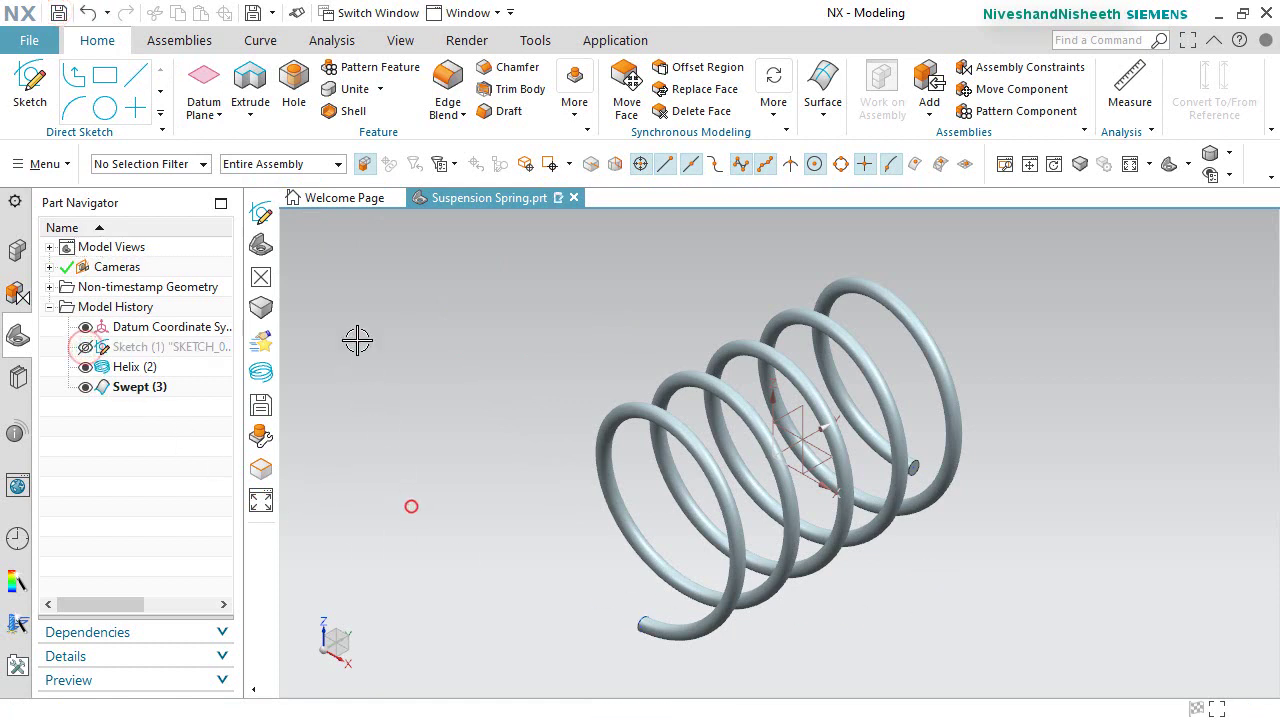
Change the display color of the swept spring body to pale beige from the favorite colors.
{"action": "left_click", "coordinate": [403, 40]}
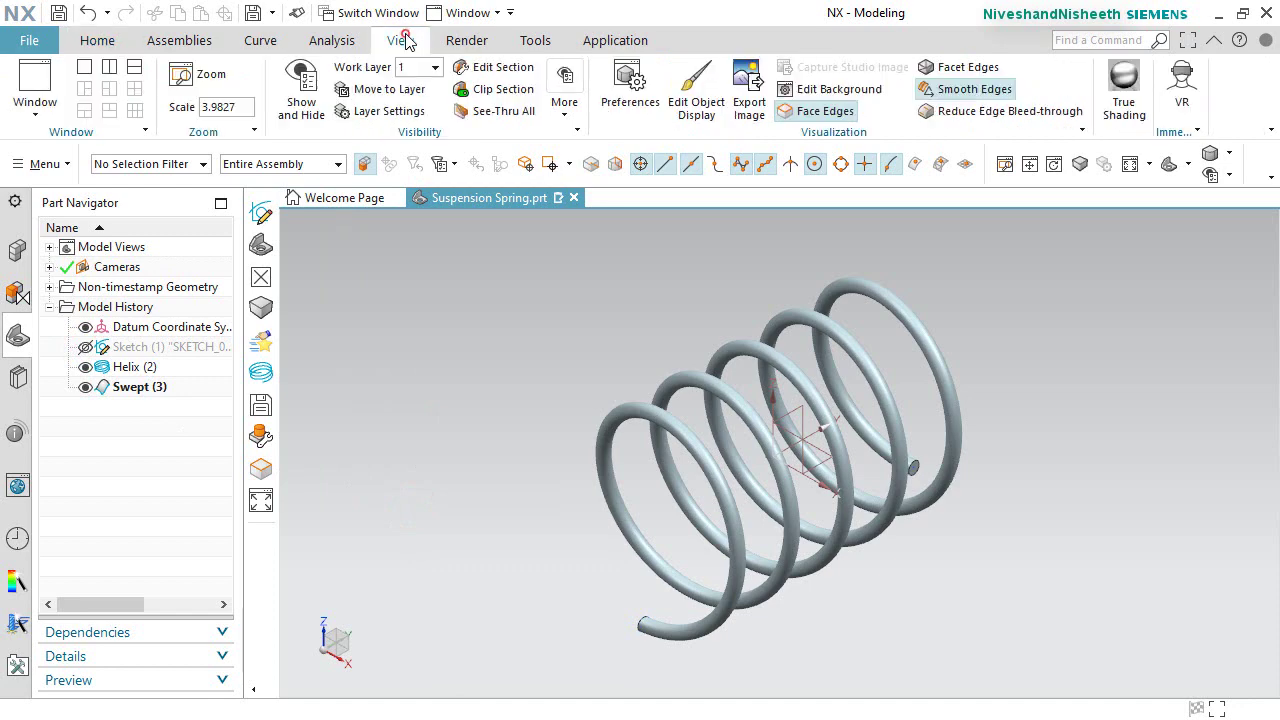
{"action": "left_click", "coordinate": [697, 105]}
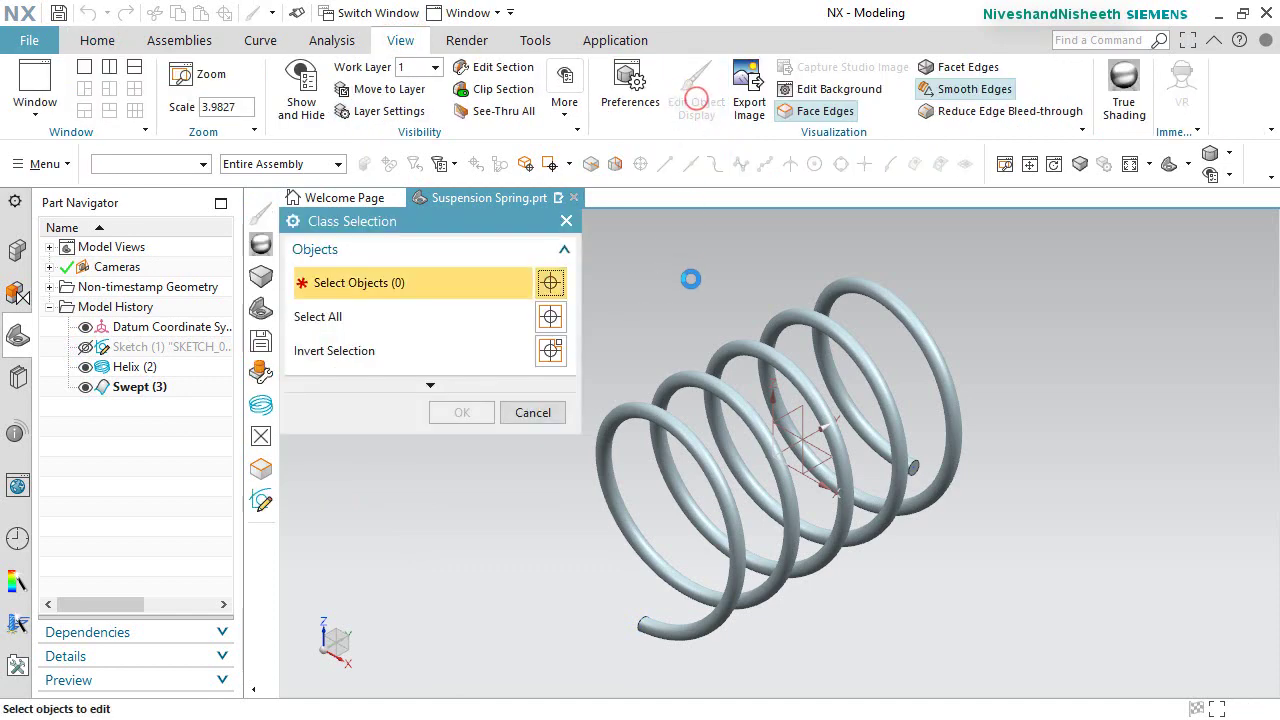
{"action": "left_click", "coordinate": [740, 349]}
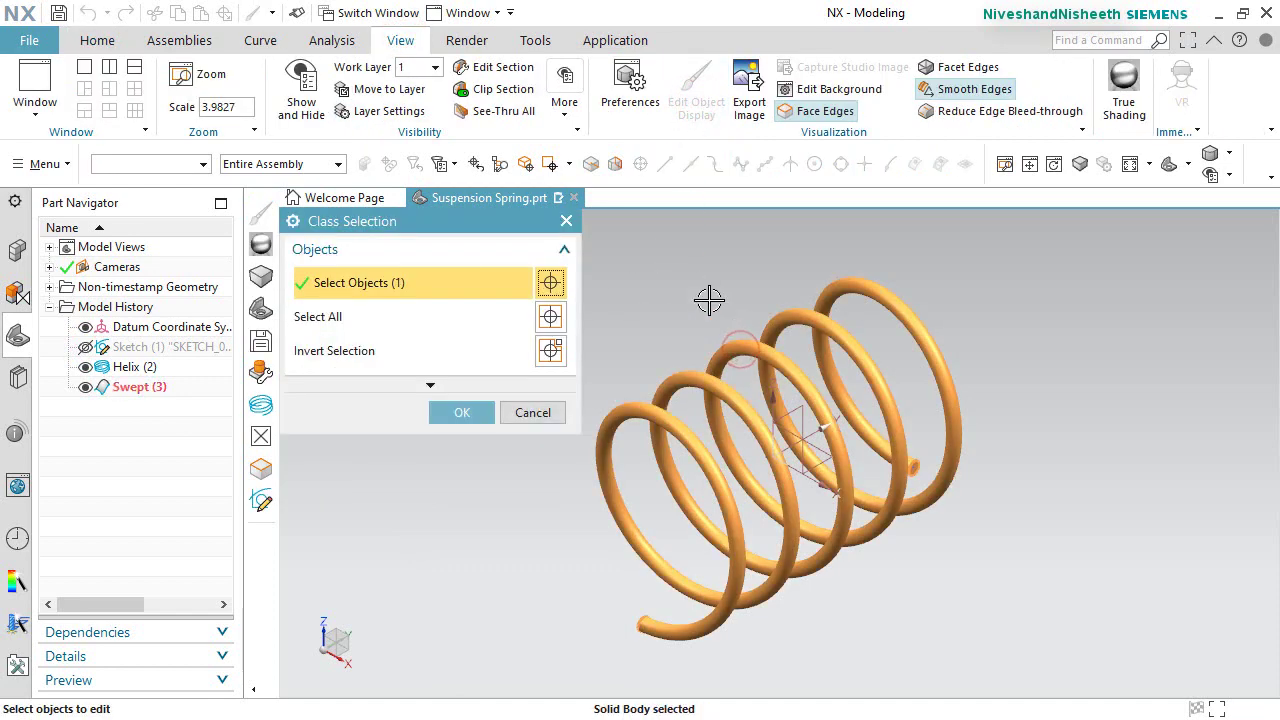
{"action": "middle_click", "coordinate": [710, 299]}
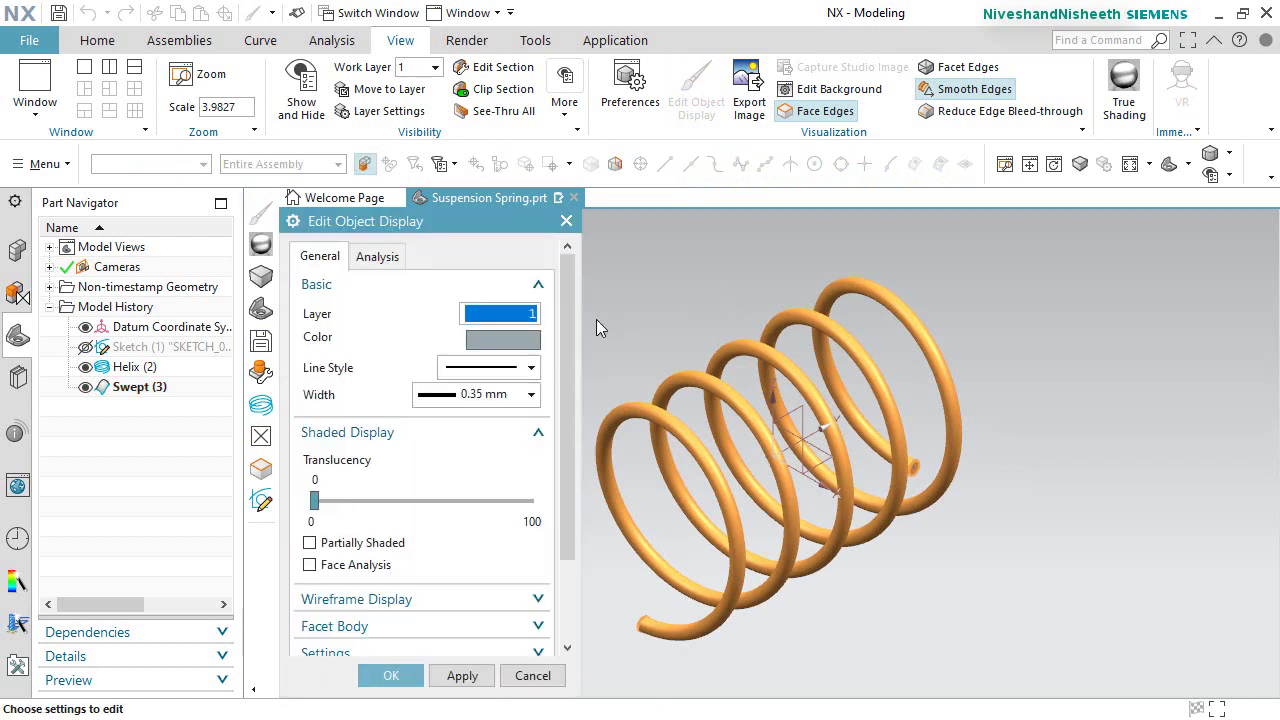
{"action": "left_click", "coordinate": [526, 339]}
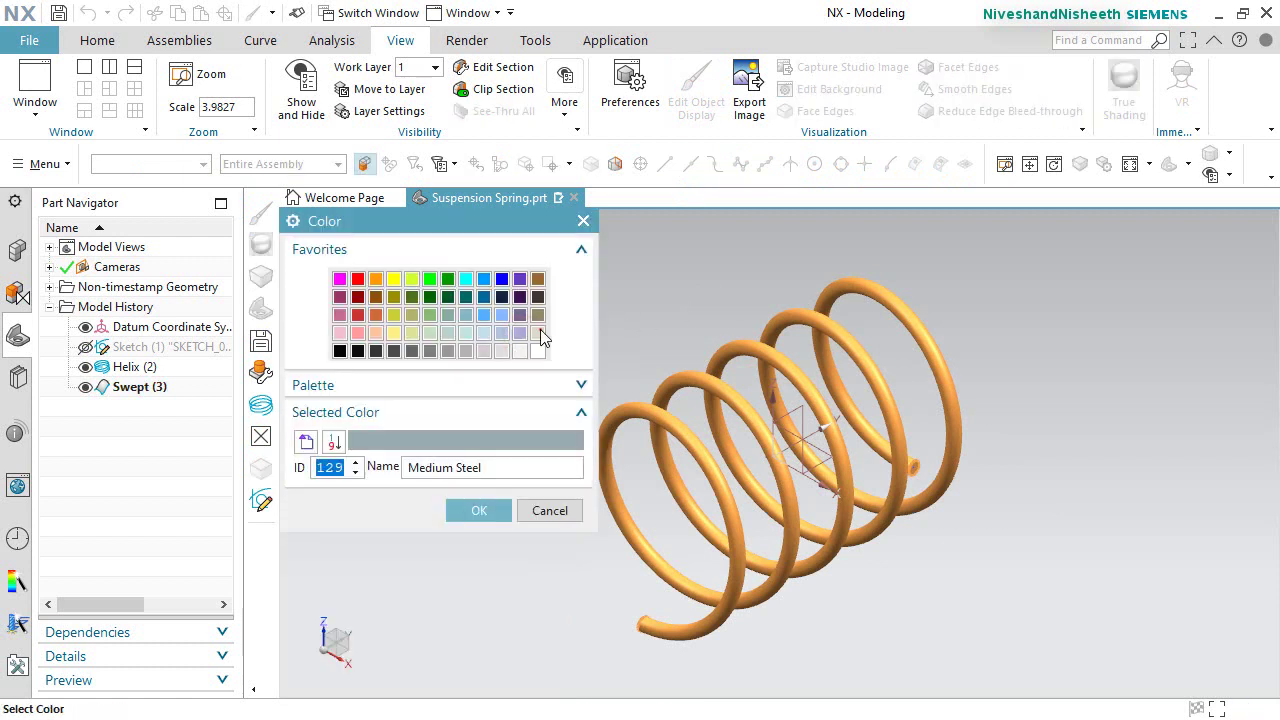
{"action": "left_click", "coordinate": [540, 338]}
{"action": "left_click", "coordinate": [491, 512]}
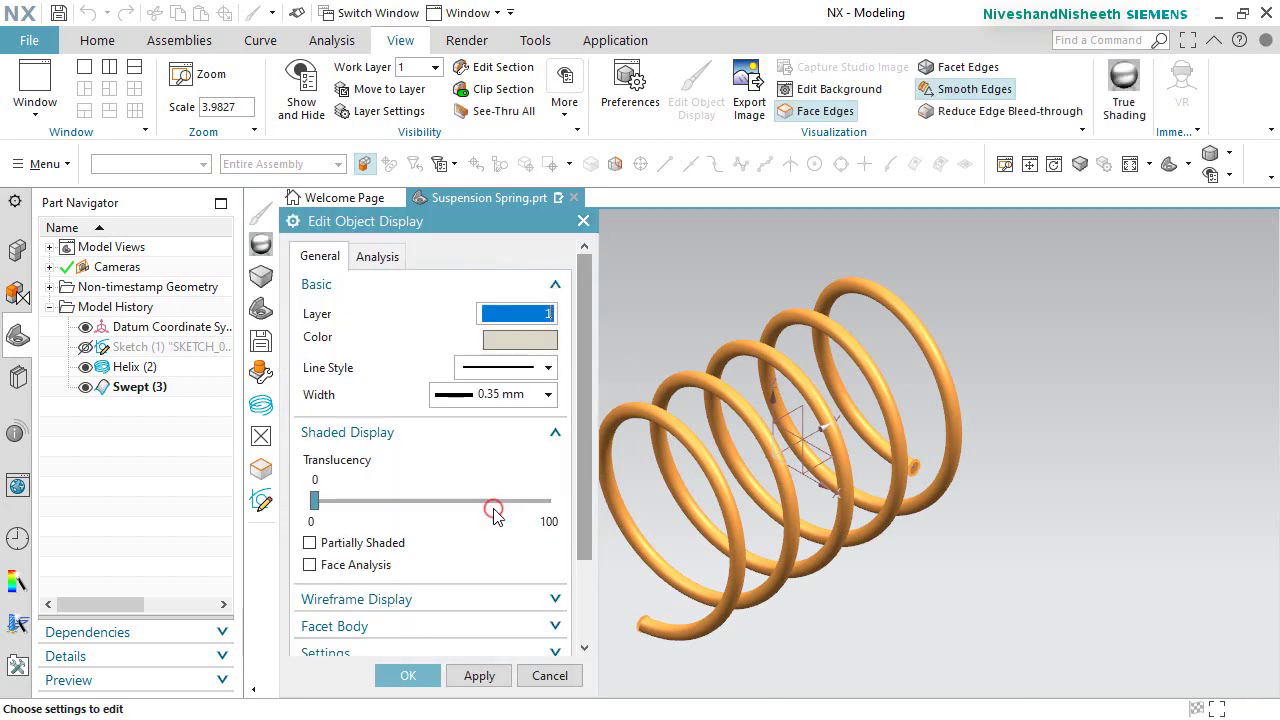
{"action": "left_click", "coordinate": [430, 676]}
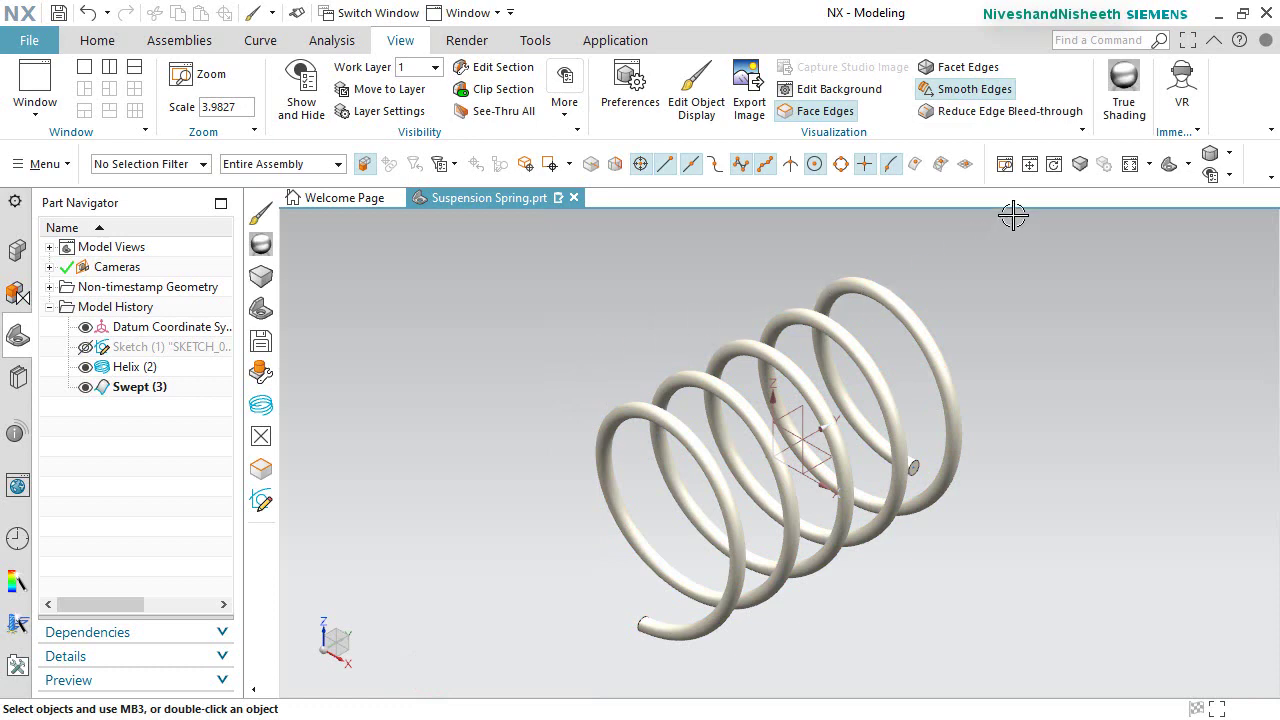
Enable True Shading and turn off the planar shadows and the floor reflection in its editor.
{"action": "left_click", "coordinate": [1123, 95]}
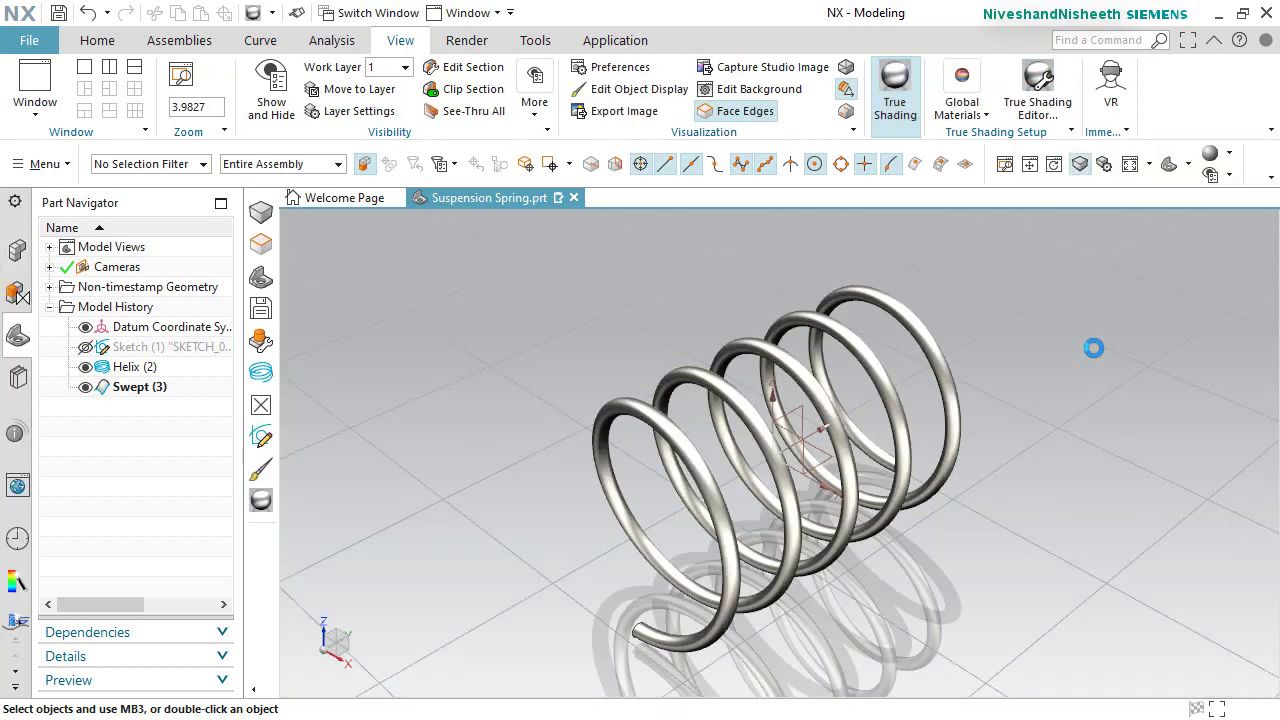
{"action": "left_click", "coordinate": [1037, 90]}
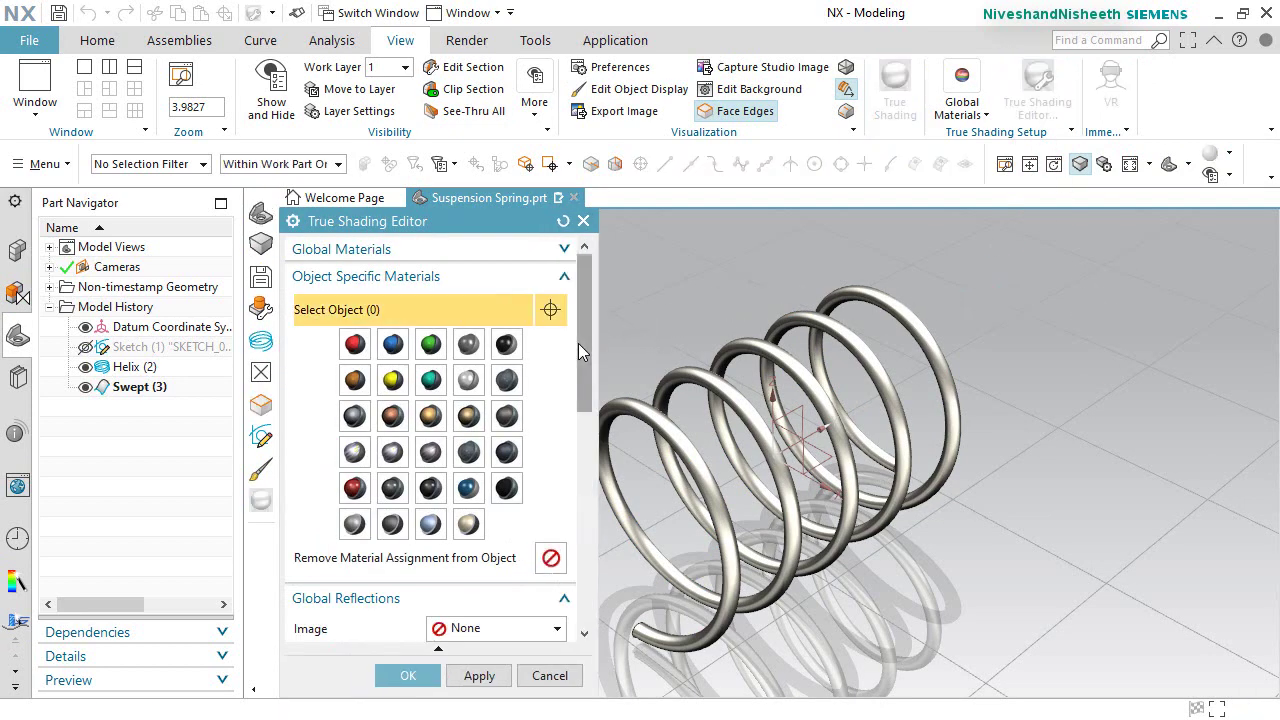
{"action": "left_click_drag", "start_coordinate": [578, 343], "coordinate": [575, 530]}
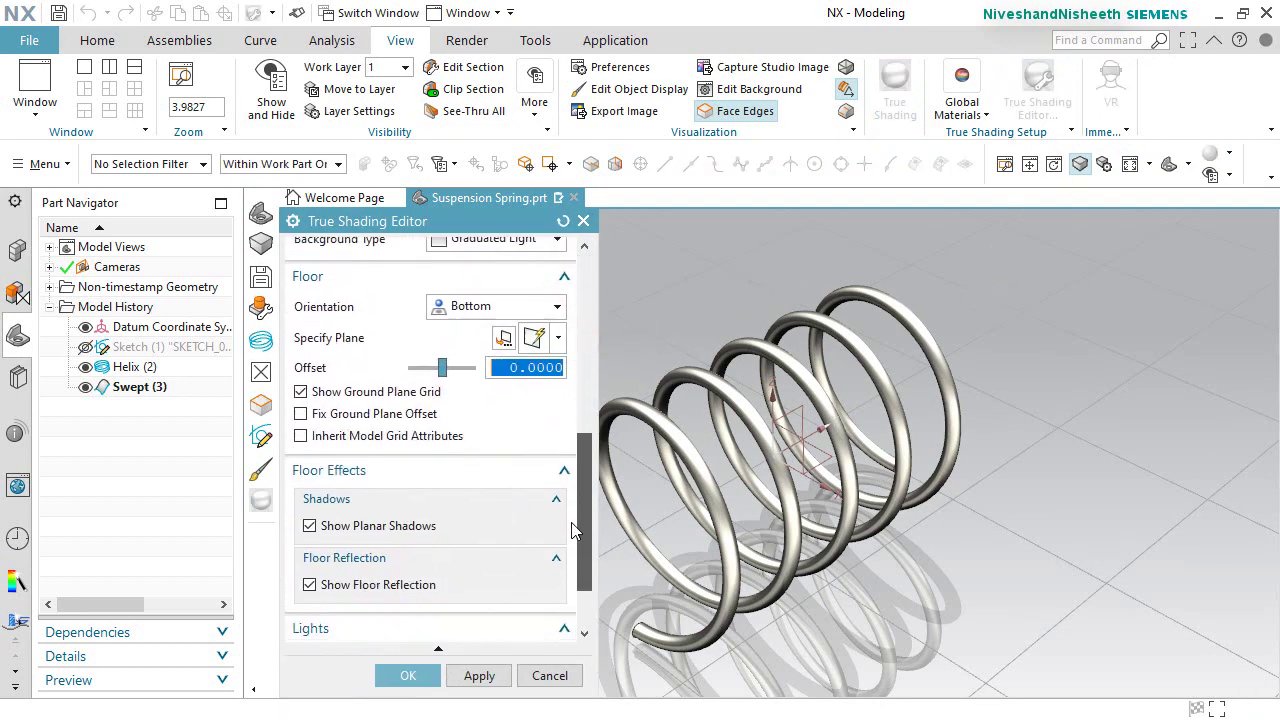
{"action": "left_click", "coordinate": [310, 525]}
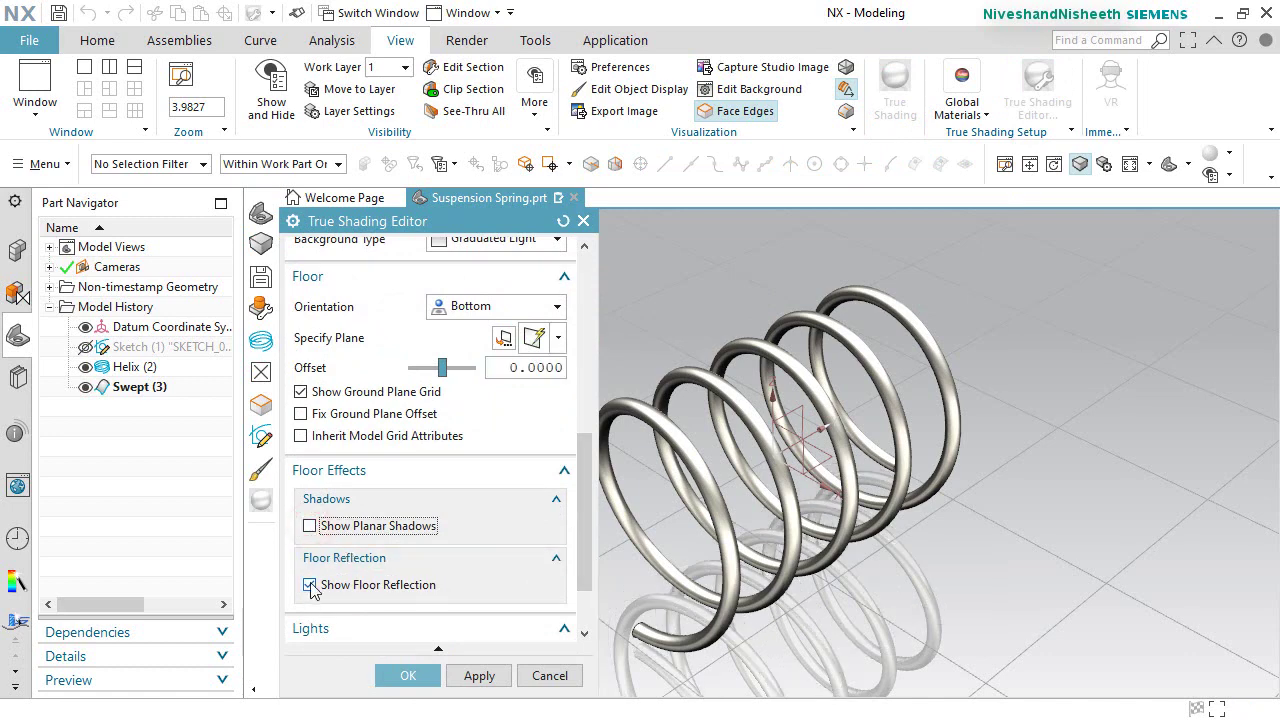
{"action": "left_click", "coordinate": [310, 585]}
{"action": "scroll", "coordinate": [466, 608], "scroll_direction": "down", "scroll_amount": 2}
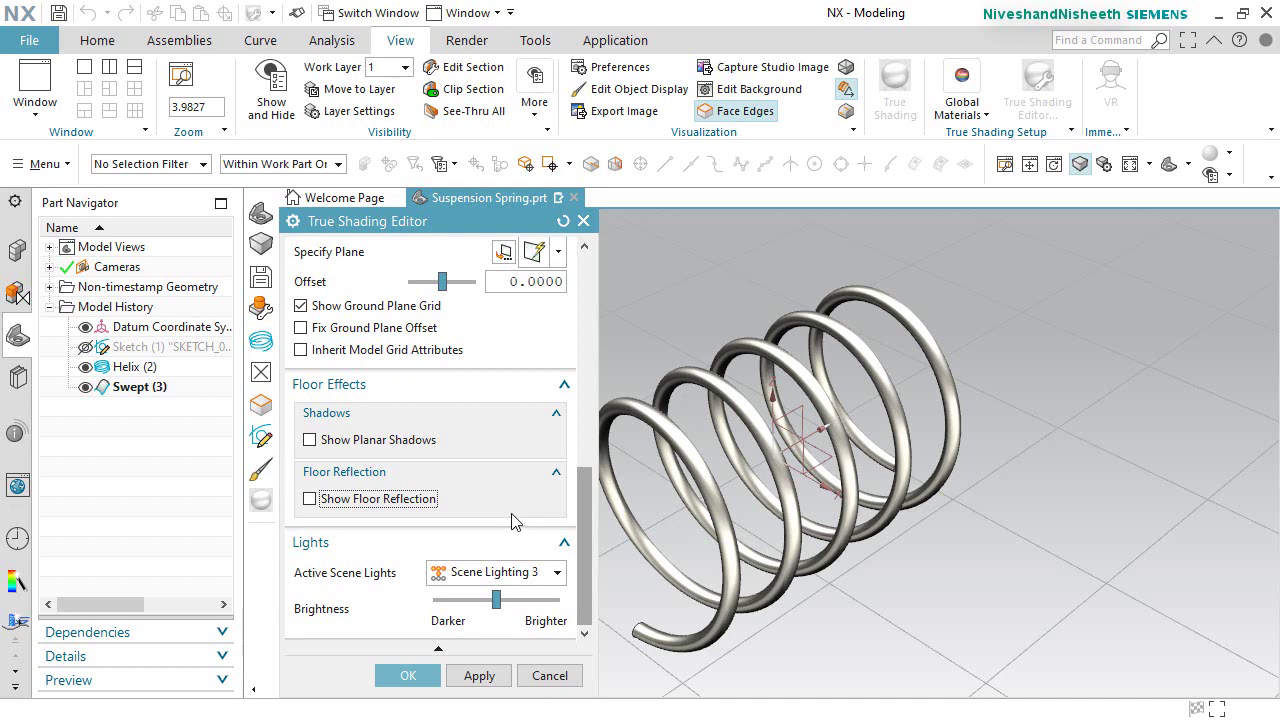
Turn off the ground plane grid and accept the True Shading settings.
{"action": "scroll", "coordinate": [511, 521], "scroll_direction": "up", "scroll_amount": 1}
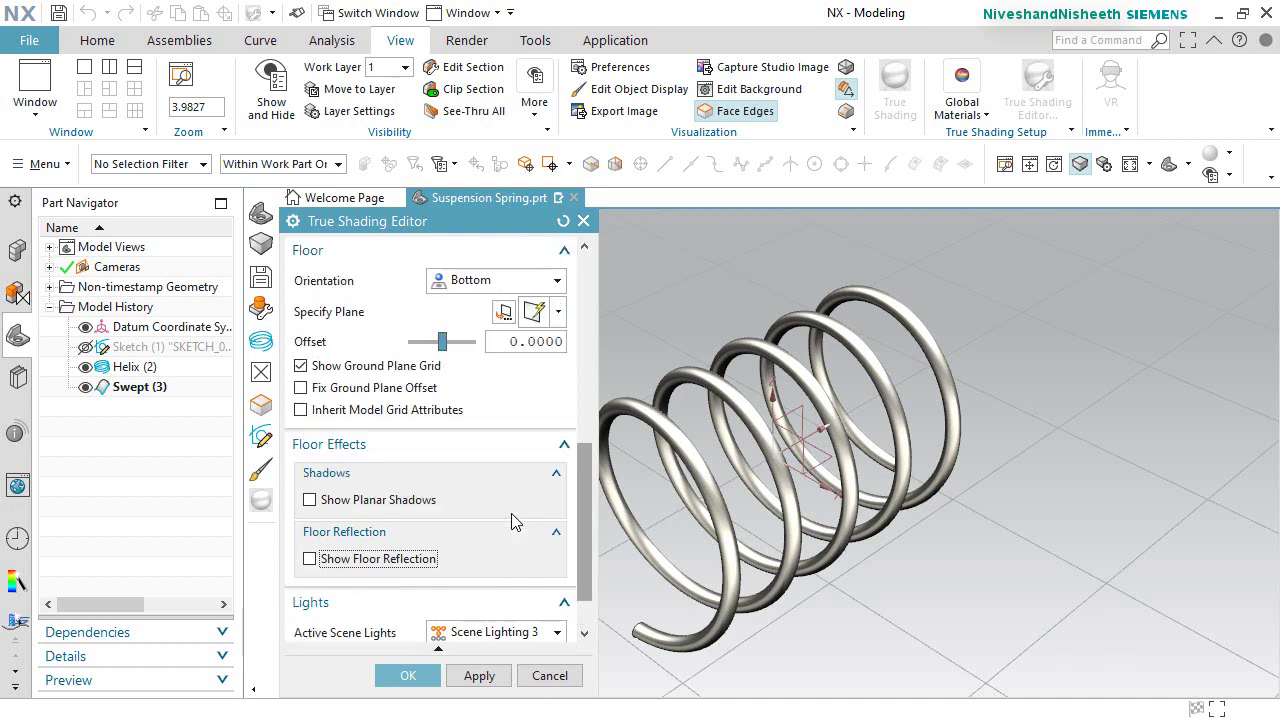
{"action": "left_click", "coordinate": [302, 367]}
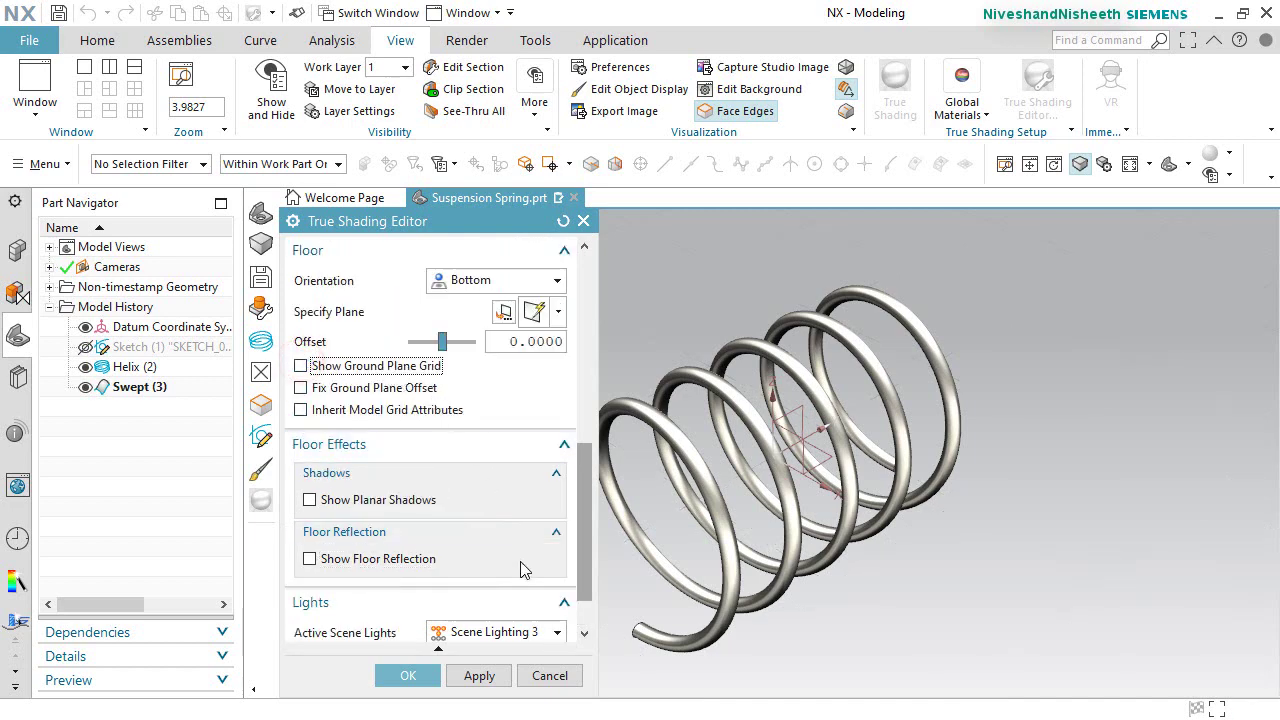
{"action": "scroll", "coordinate": [535, 605], "scroll_direction": "down", "scroll_amount": 1}
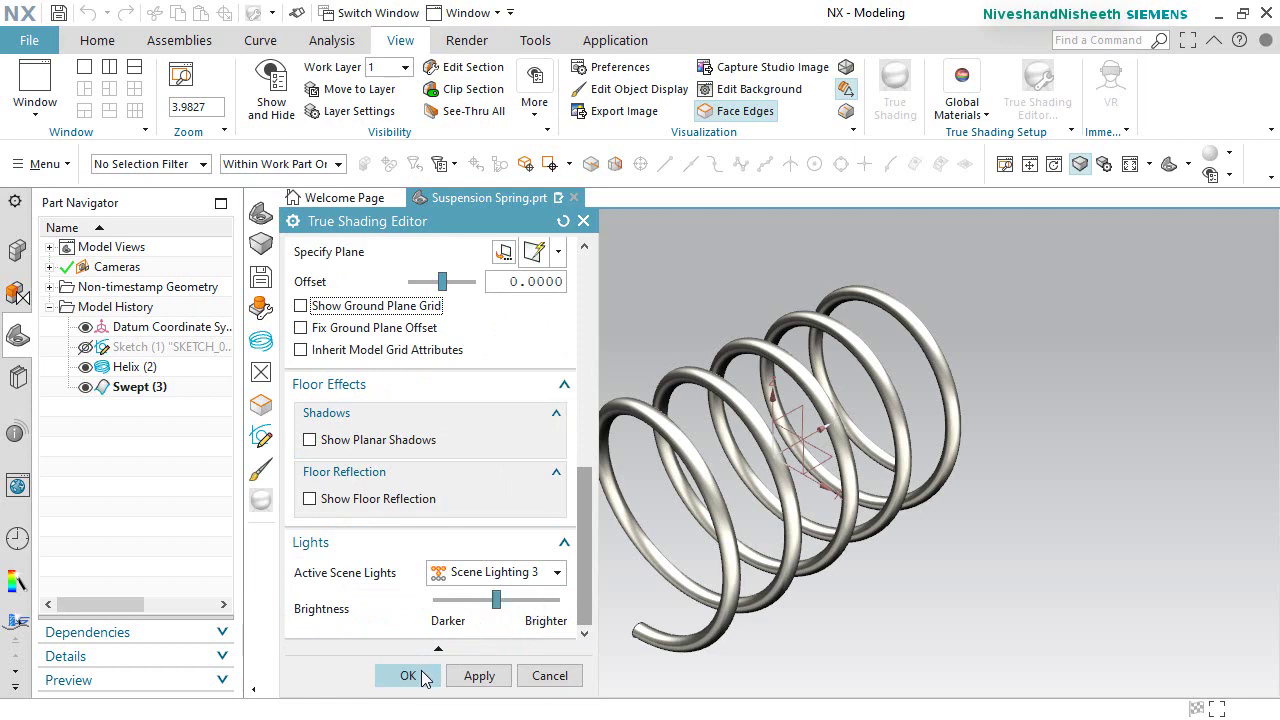
{"action": "left_click", "coordinate": [423, 676]}
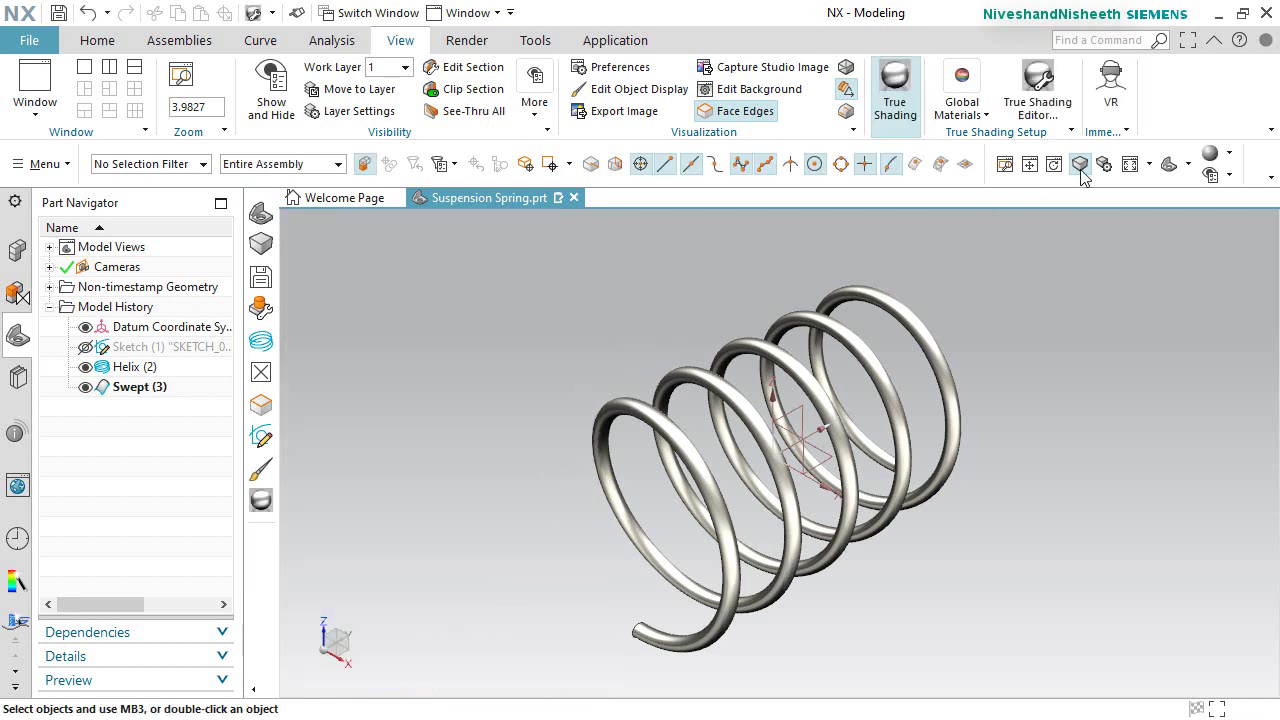
Turn off perspective display, inspect the spring from another angle and restore the isometric view.
{"action": "left_click", "coordinate": [1091, 374]}
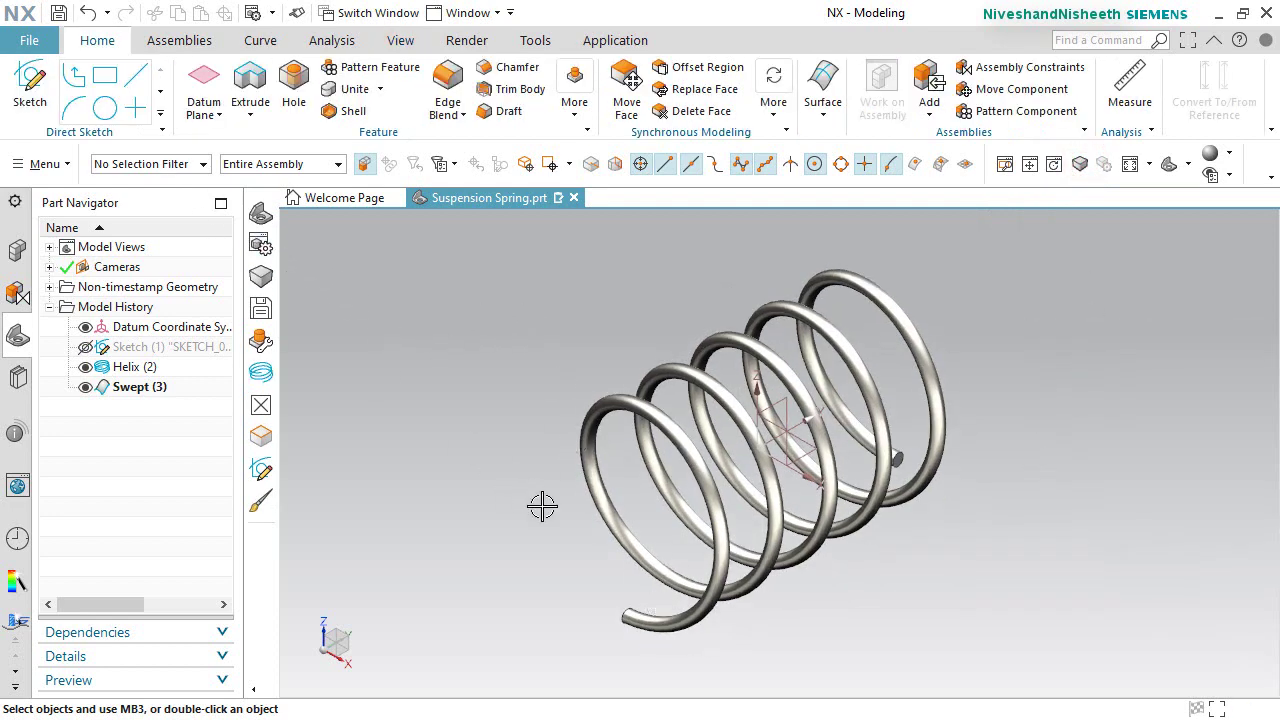
{"action": "middle_click_drag", "start_coordinate": [638, 446], "coordinate": [751, 364]}
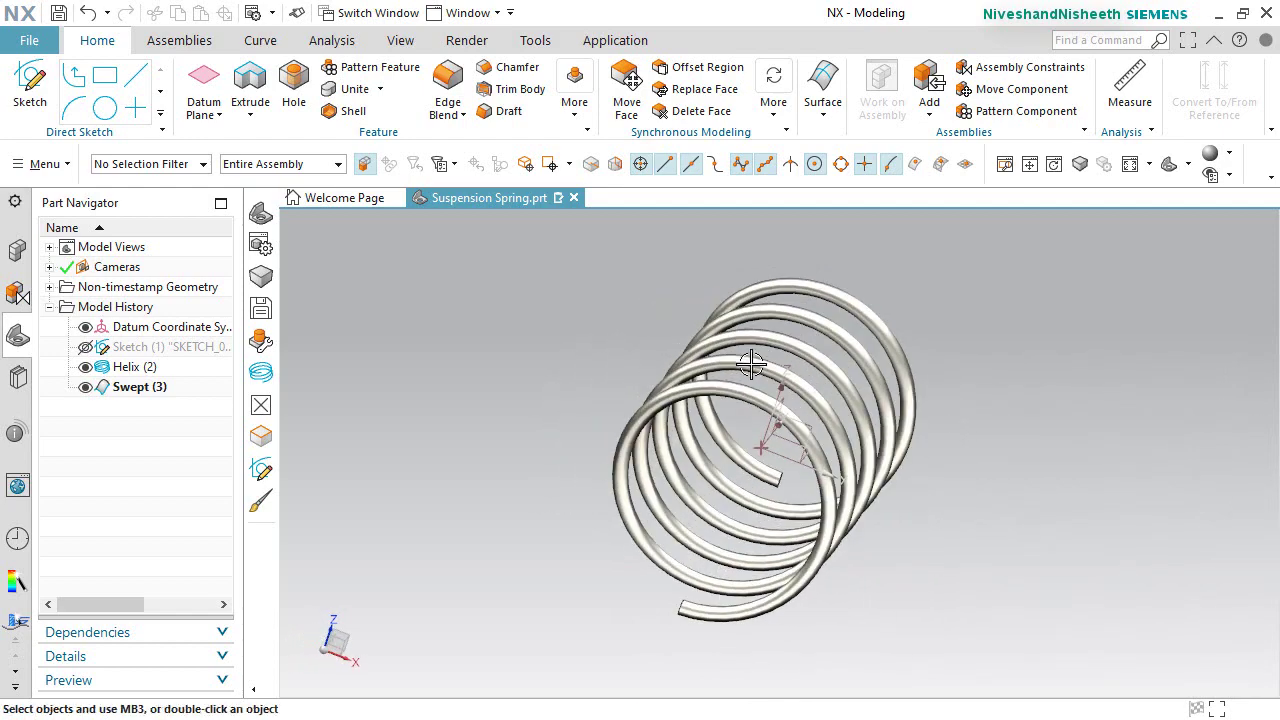
{"action": "left_click", "coordinate": [1168, 163]}
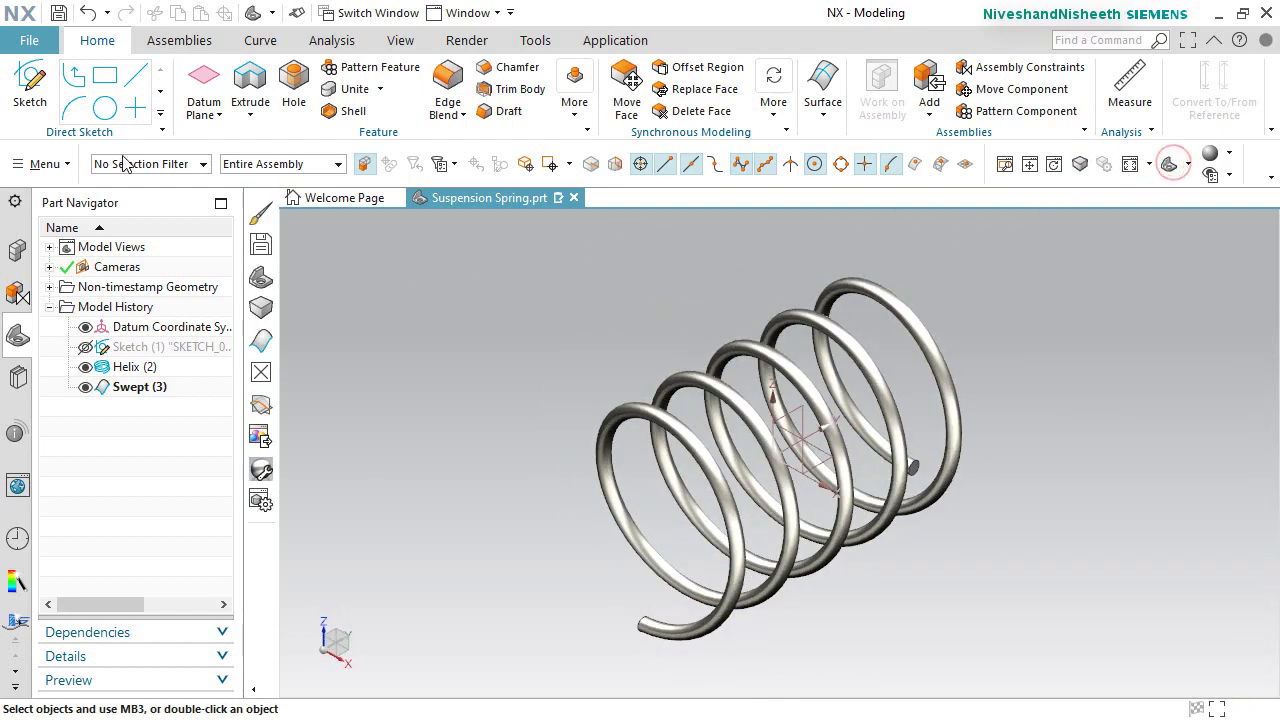
Save the part and rotate the view 90° about the Z axis.
{"action": "left_click", "coordinate": [59, 16]}
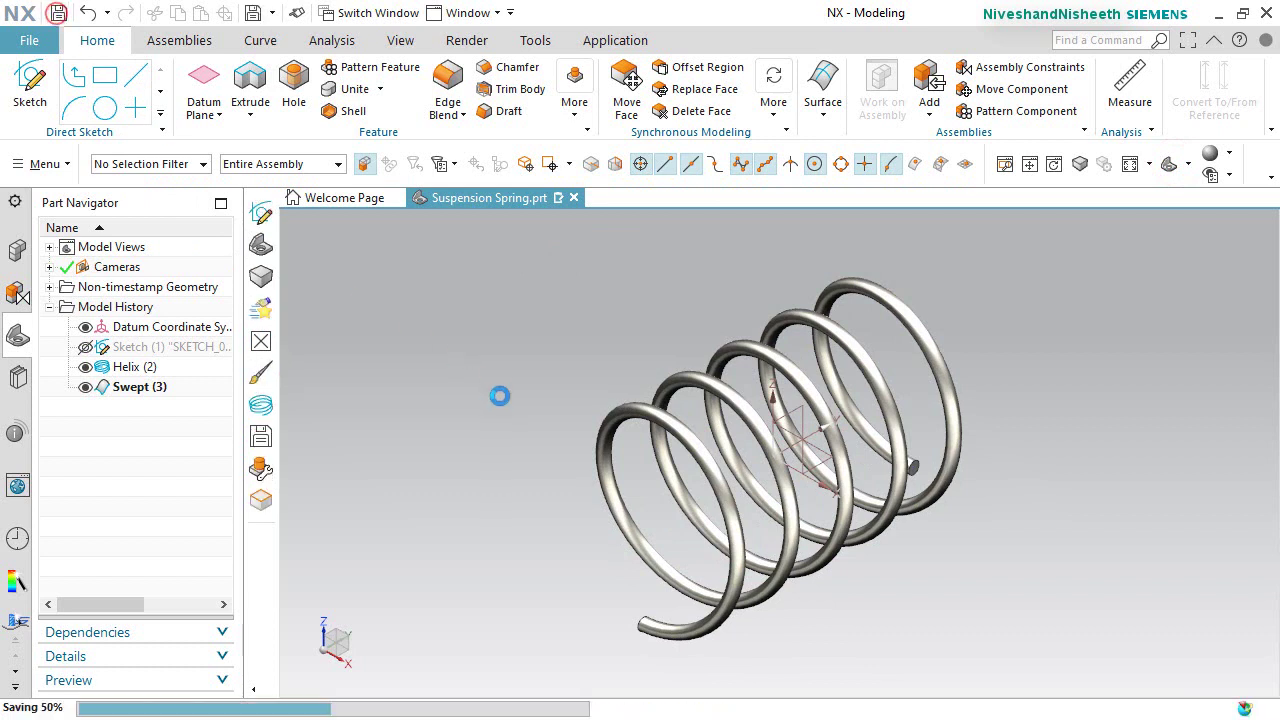
{"action": "left_click", "coordinate": [323, 622]}
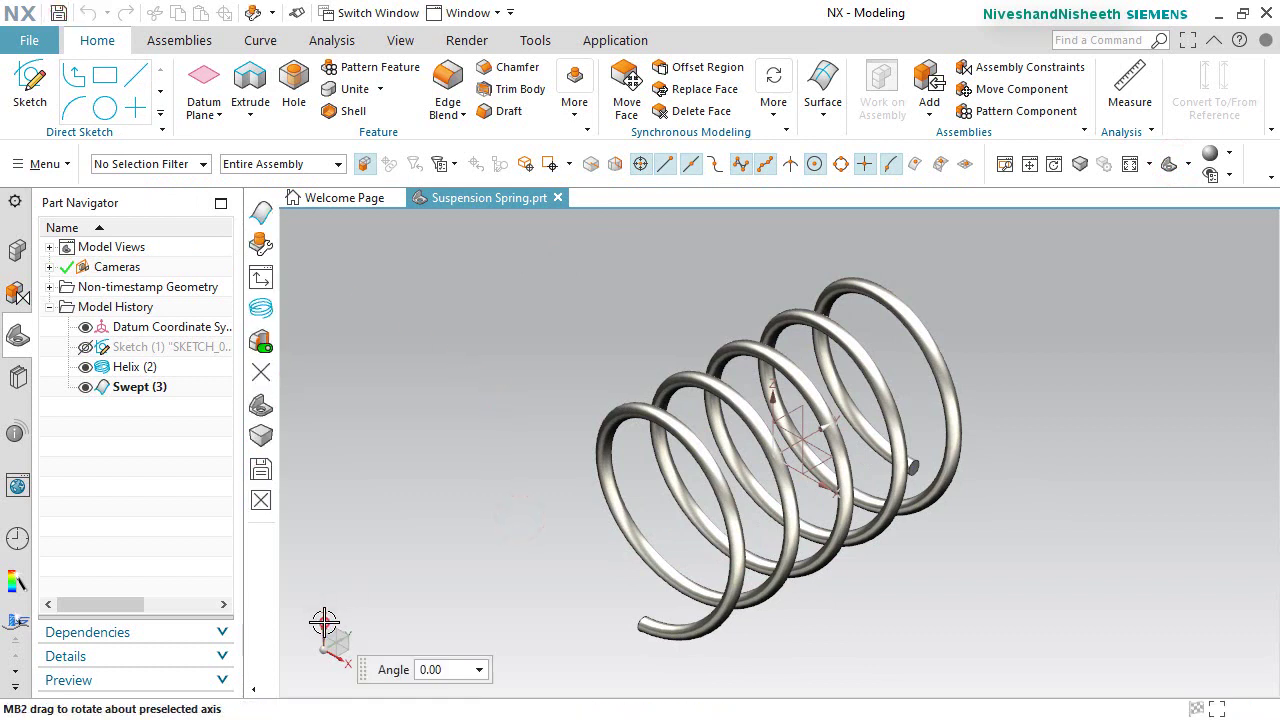
{"action": "left_click", "coordinate": [430, 672]}
{"action": "type", "text": "90"}
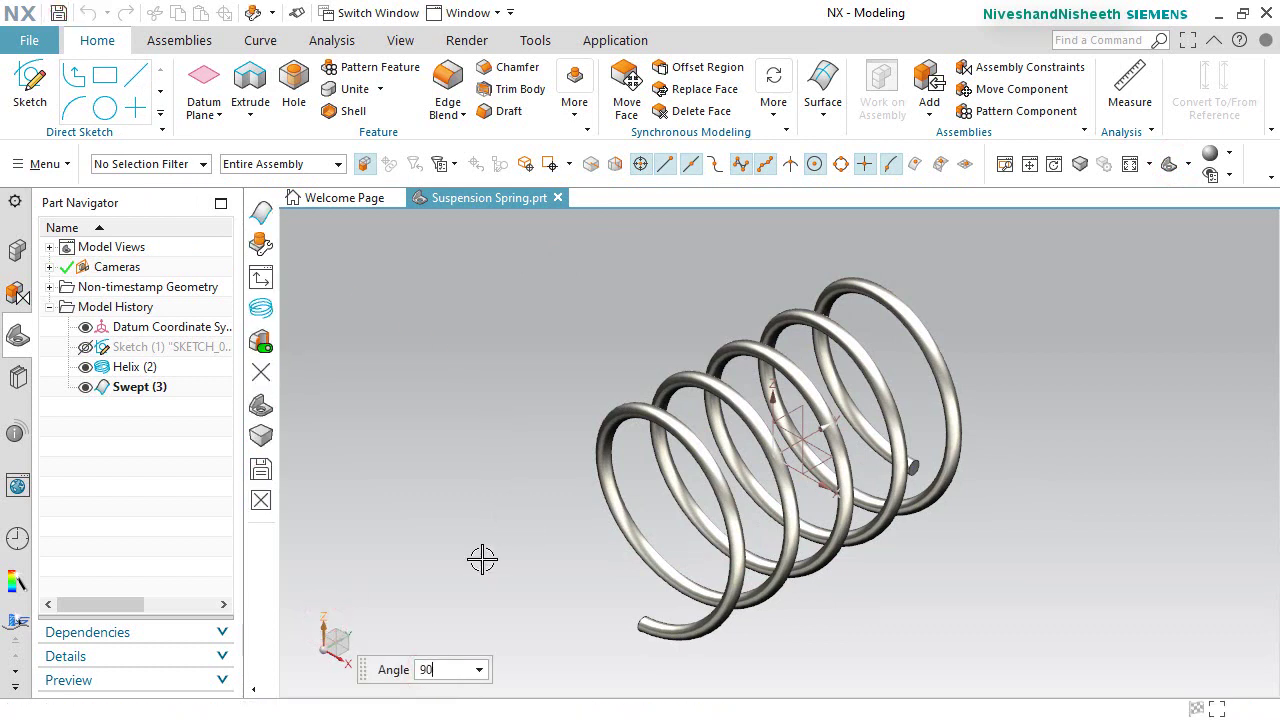
{"action": "key", "text": "Return"}
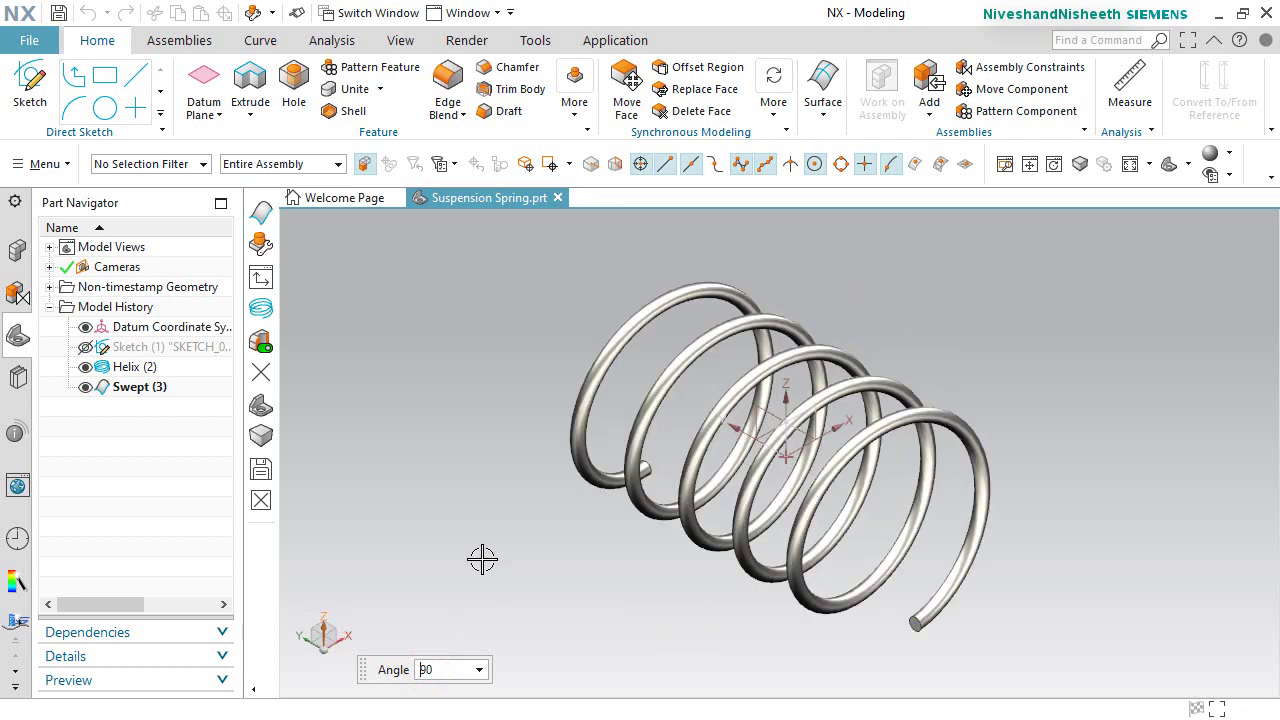
{"action": "key", "text": "Escape"}
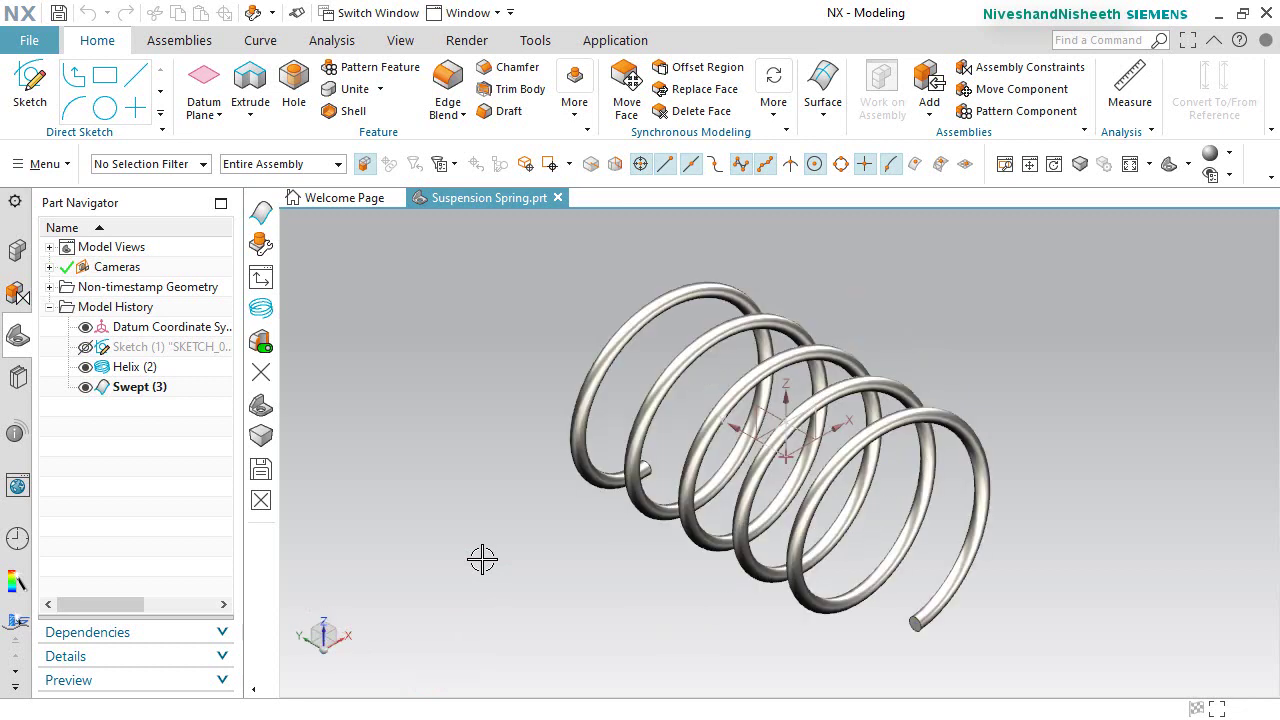
Show the circle sketch and start a new helix, rotating its coordinate system about XC so ZC points along negative Y.
{"action": "left_click", "coordinate": [84, 346]}
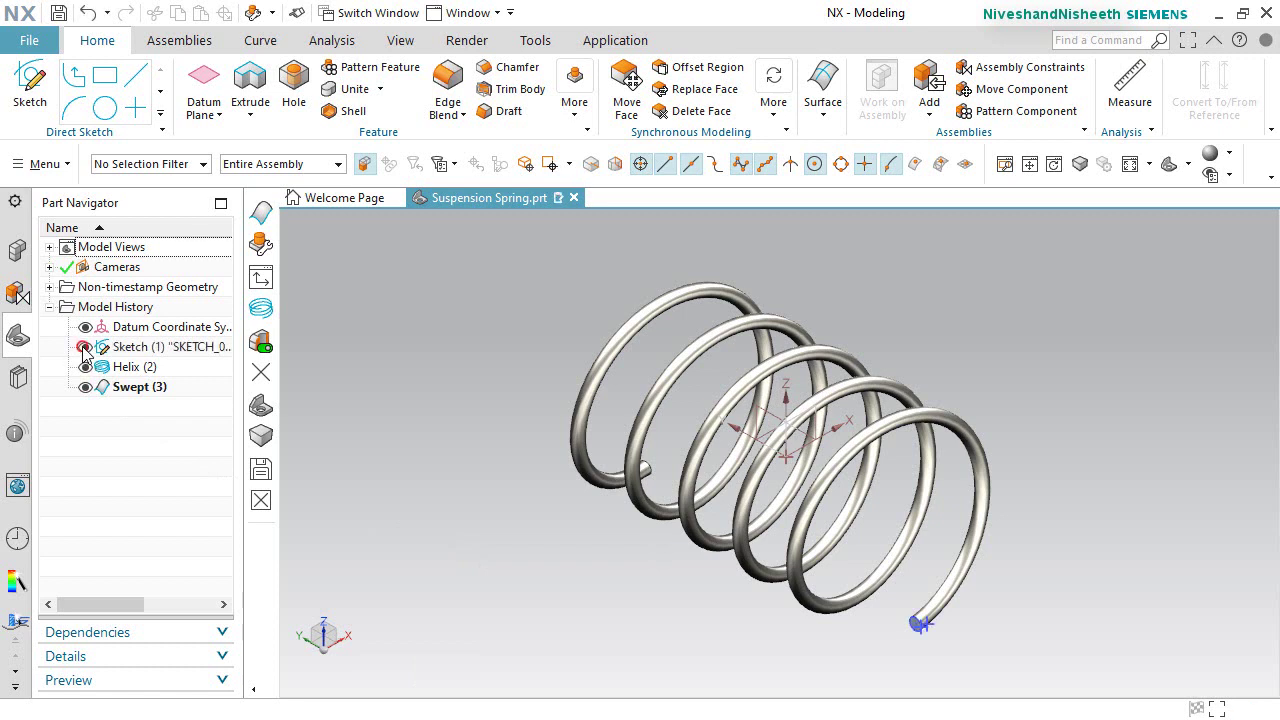
{"action": "left_click", "coordinate": [389, 469]}
{"action": "left_click", "coordinate": [260, 40]}
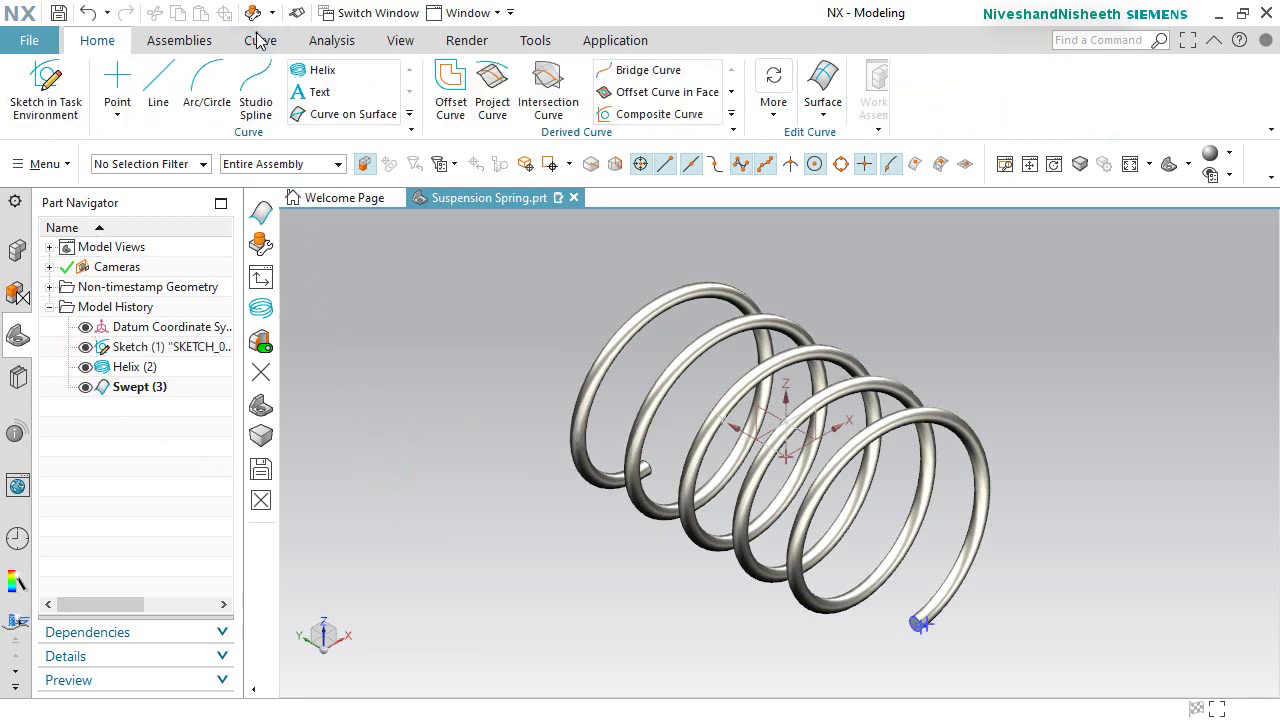
{"action": "left_click", "coordinate": [357, 80]}
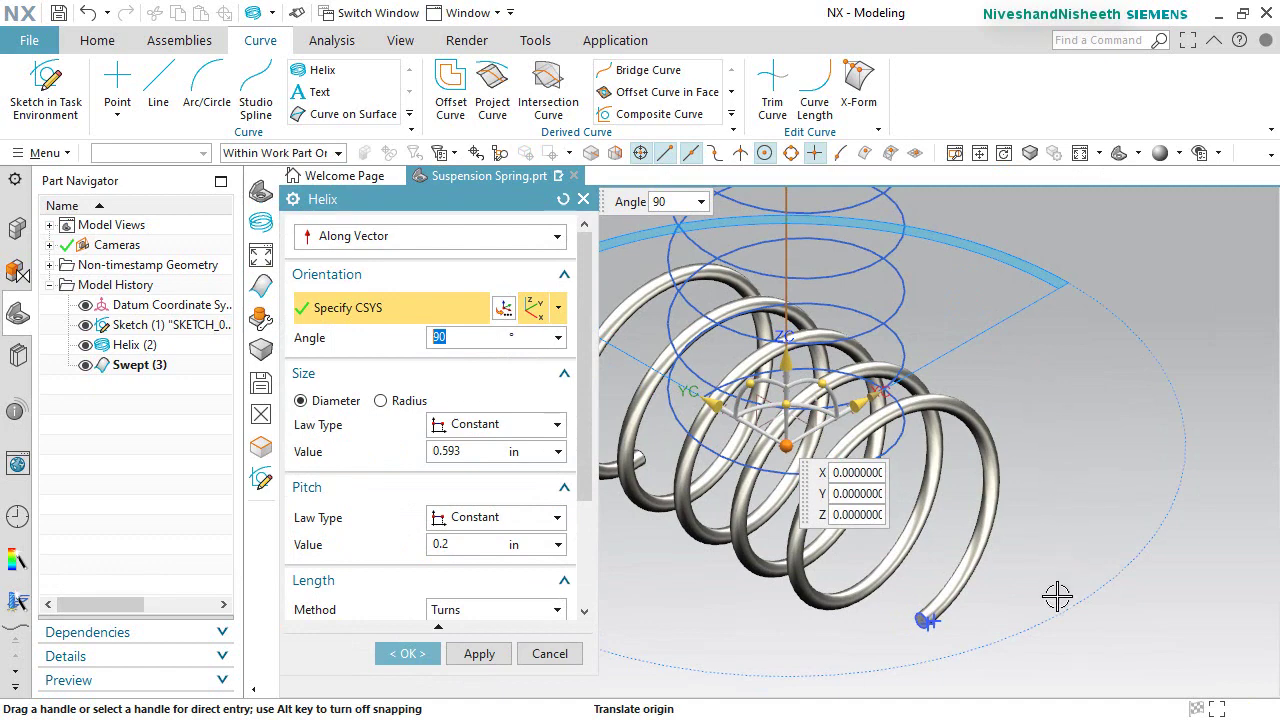
{"action": "key", "text": "Home"}
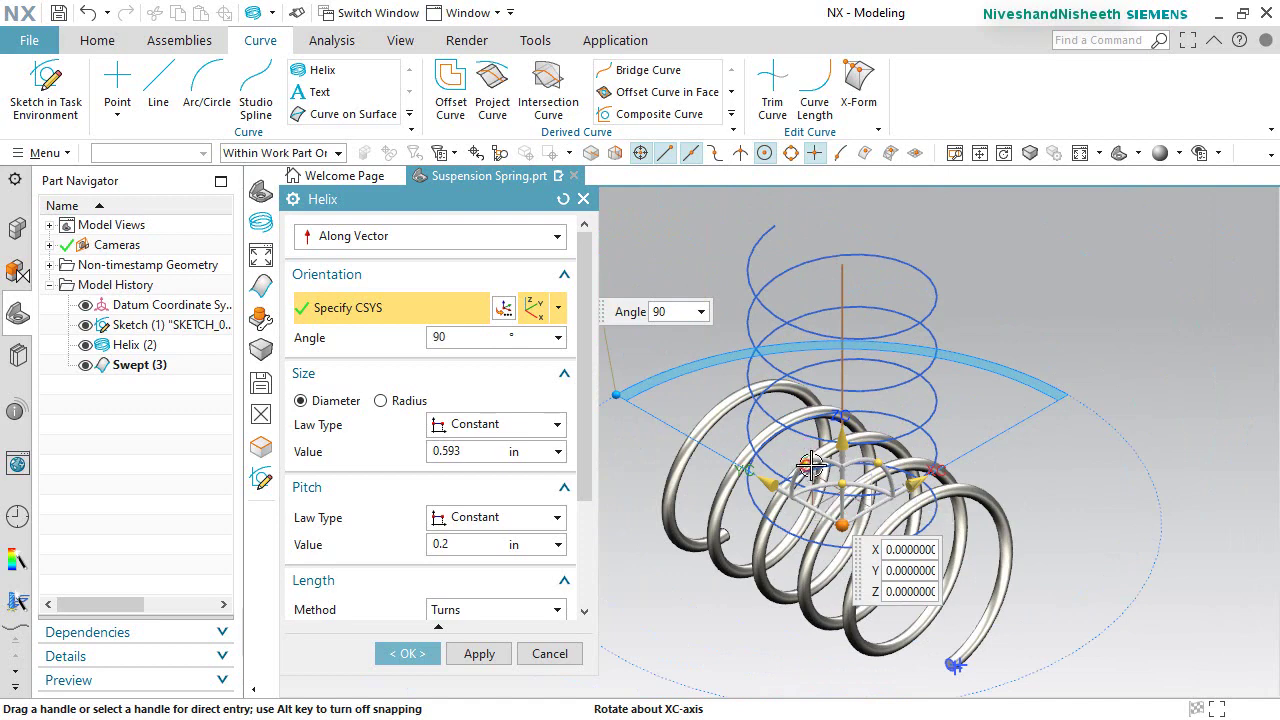
{"action": "left_click_drag", "start_coordinate": [810, 465], "coordinate": [890, 497]}
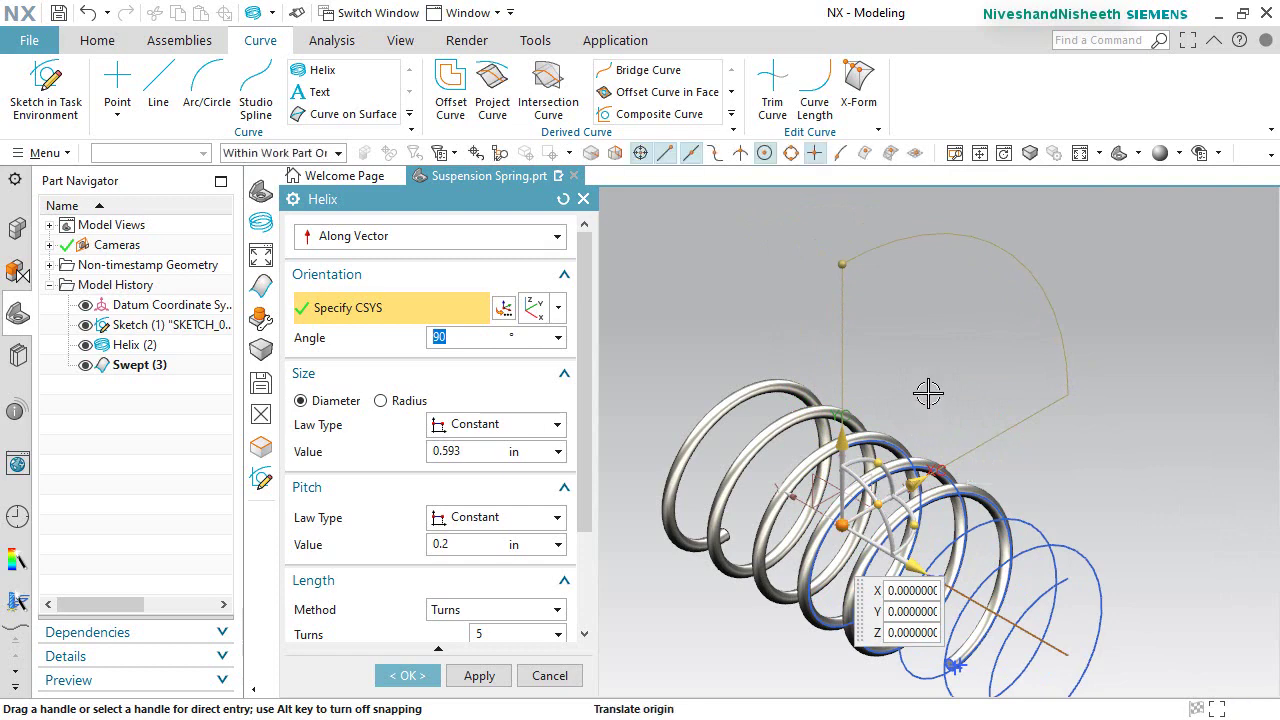
Move the new helix's origin along the spring axis to Y -0.4785 in.
{"action": "scroll", "coordinate": [898, 419], "scroll_direction": "up", "scroll_amount": 1}
{"action": "scroll", "coordinate": [896, 421], "scroll_direction": "down", "scroll_amount": 3}
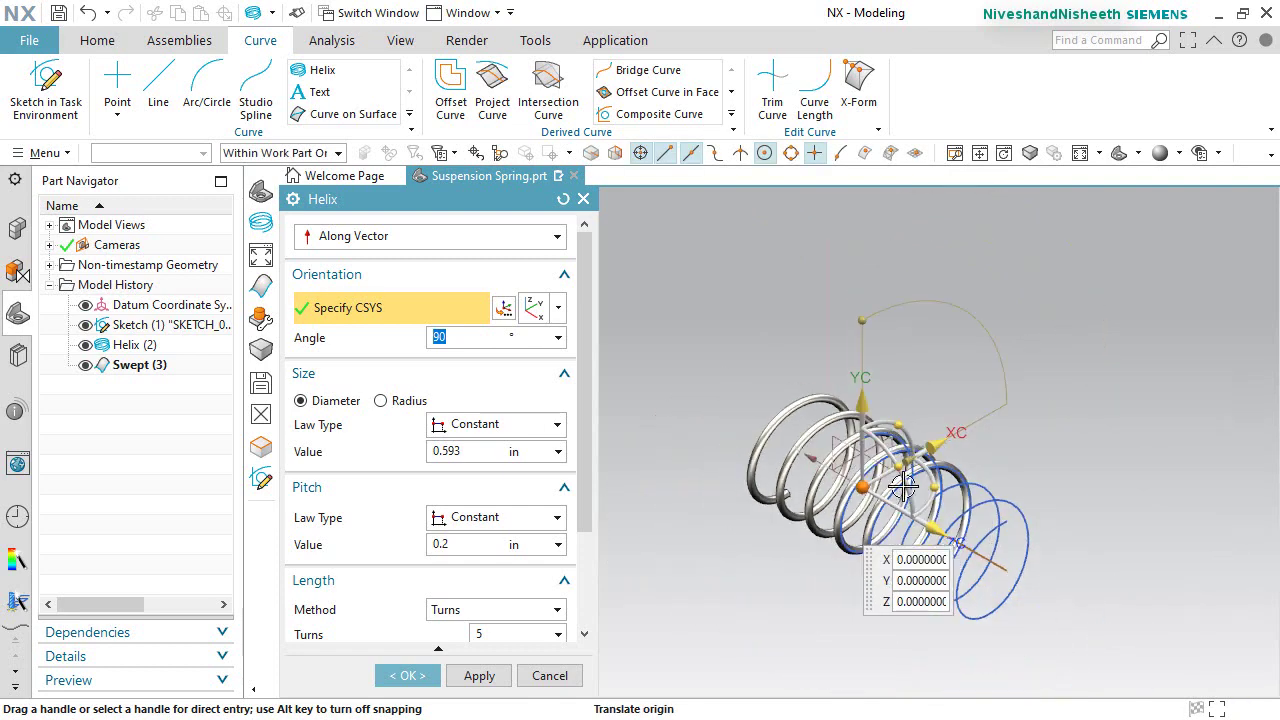
{"action": "scroll", "coordinate": [934, 515], "scroll_direction": "up", "scroll_amount": 2}
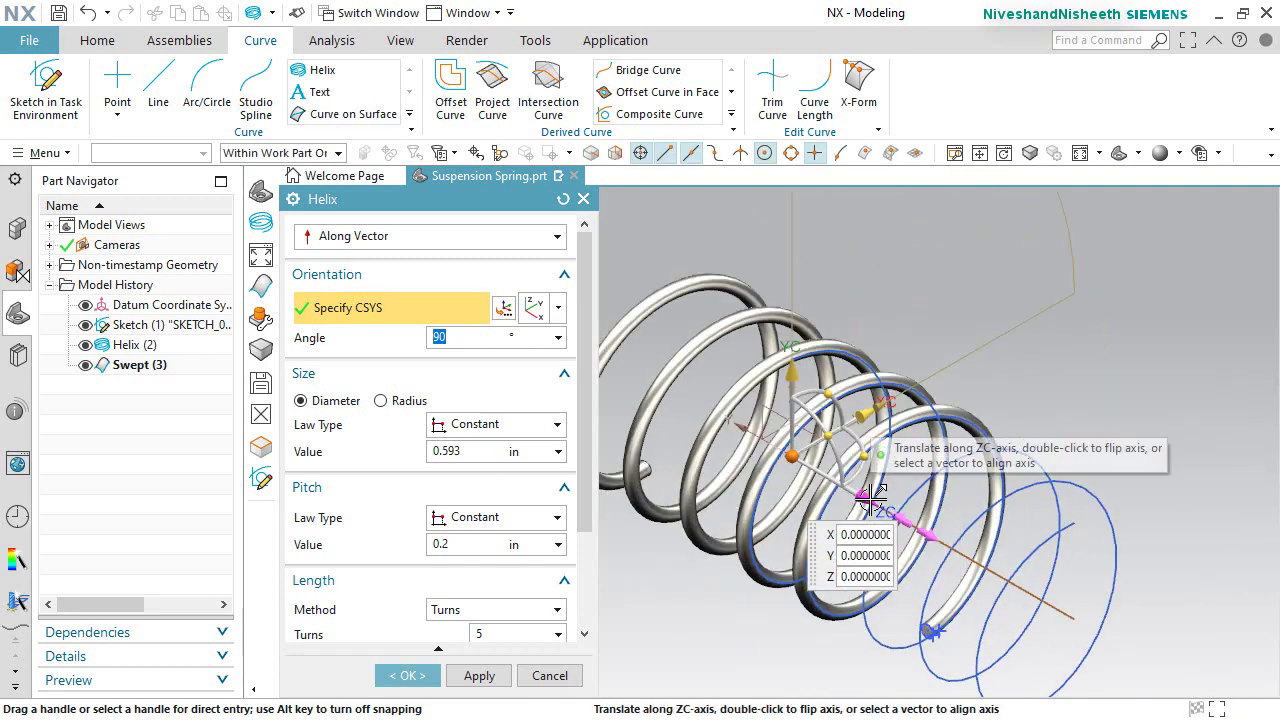
{"action": "left_click_drag", "start_coordinate": [885, 510], "coordinate": [912, 520]}
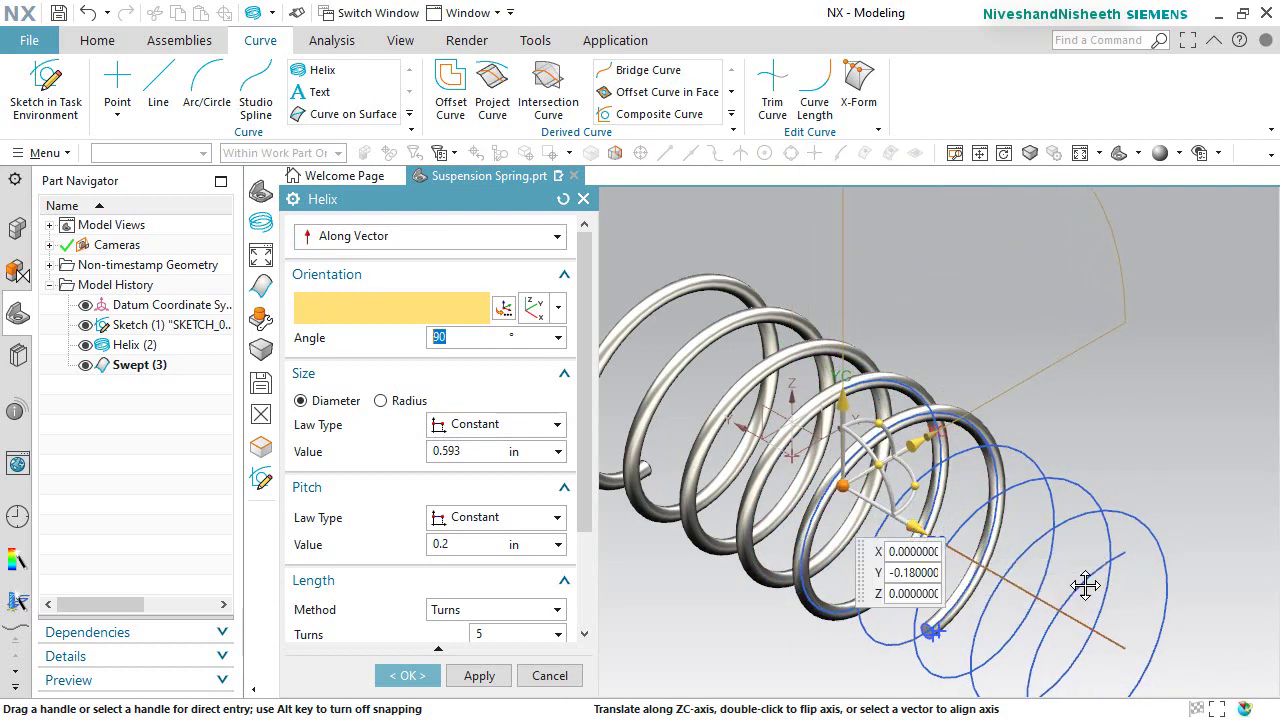
{"action": "double_click", "coordinate": [893, 578]}
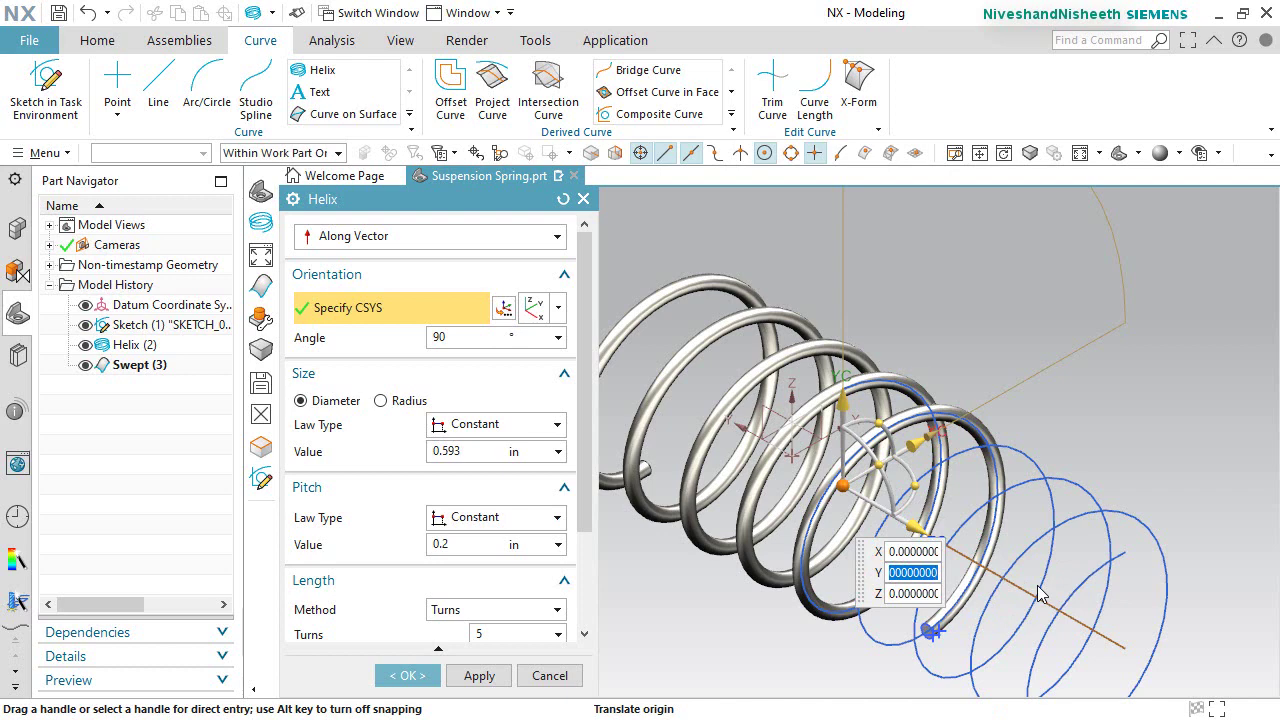
{"action": "type", "text": "-0.4785"}
{"action": "key", "text": "Return"}
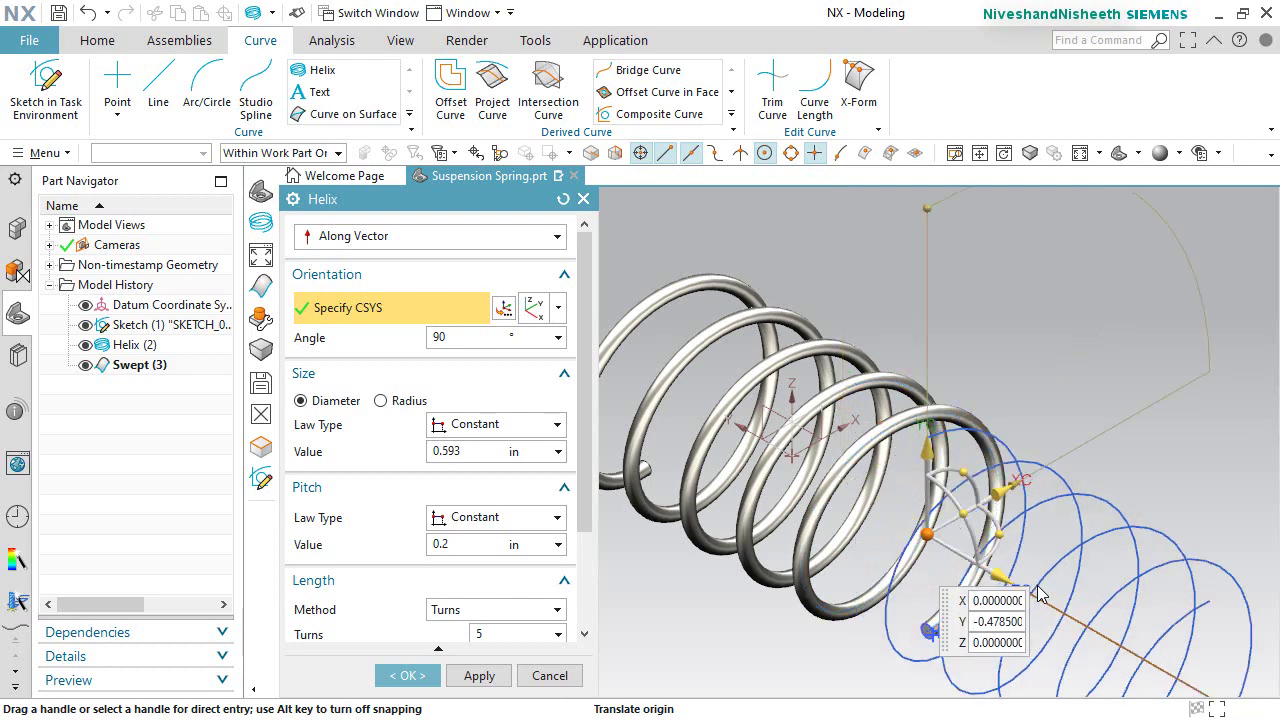
Create the end-coil helix with a pitch of 0.044 in, 2 turns and a start angle of 270°.
{"action": "left_click", "coordinate": [459, 544]}
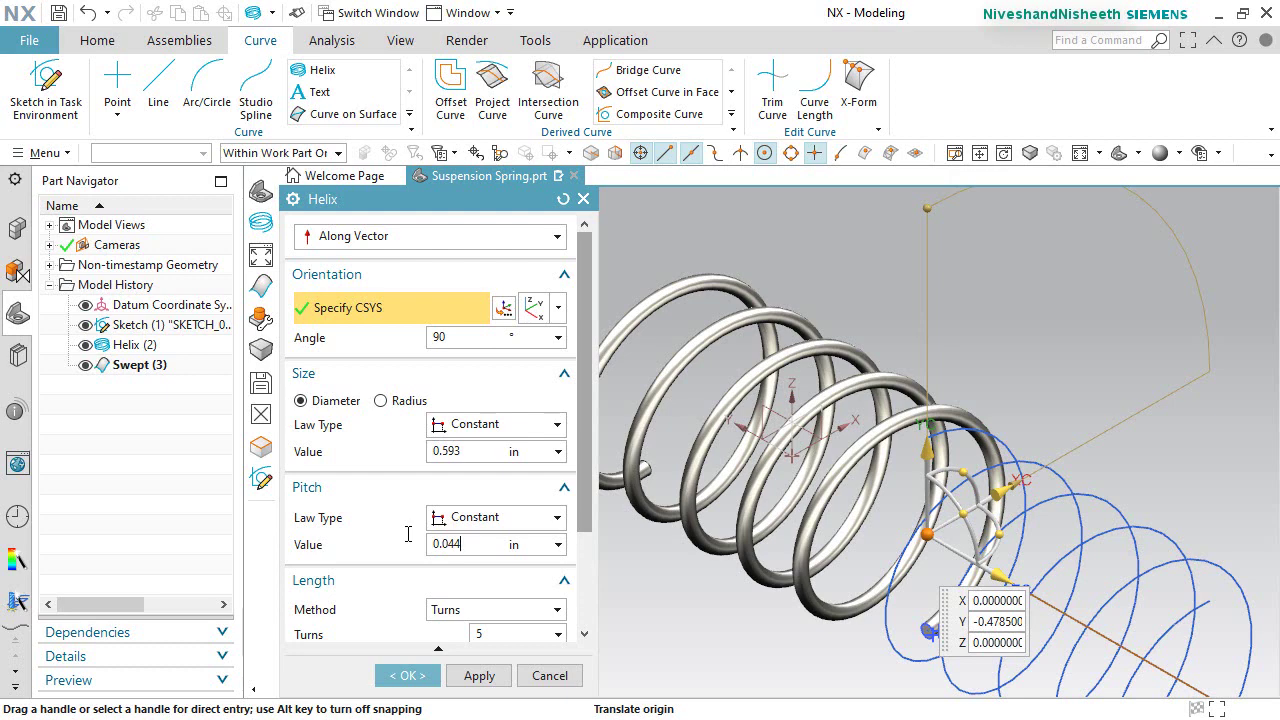
{"action": "left_click", "coordinate": [481, 636]}
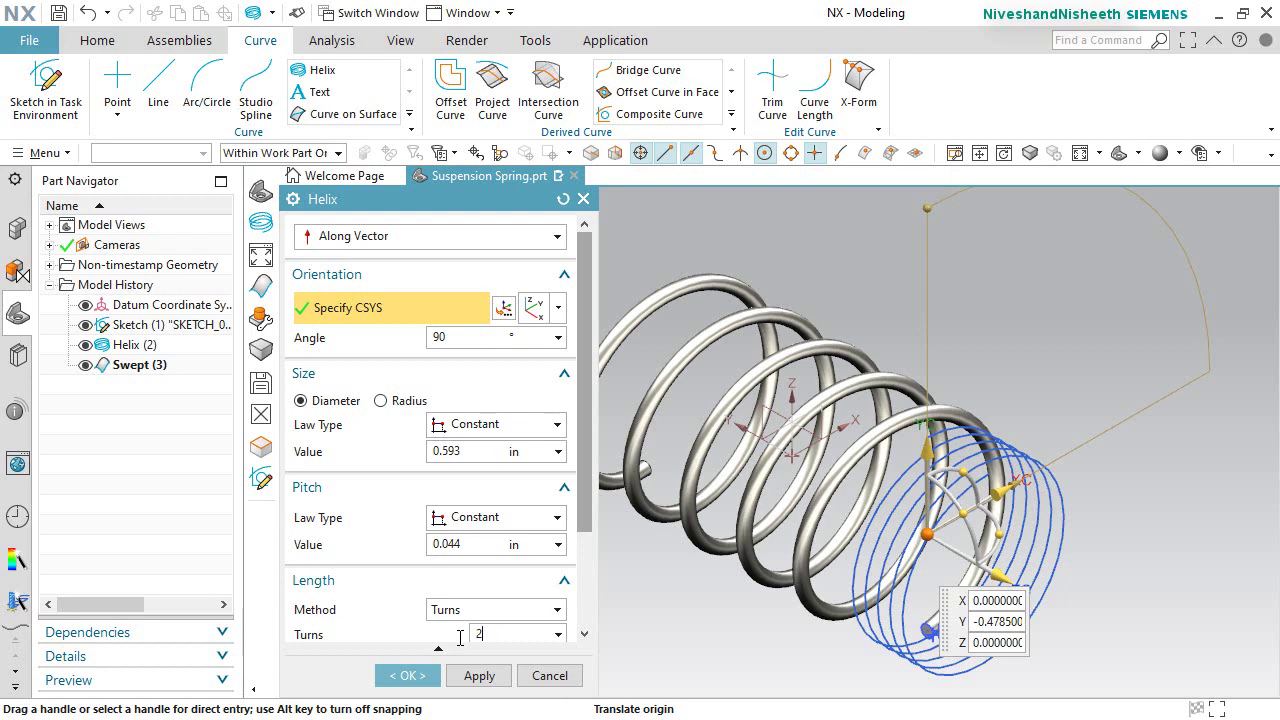
{"action": "double_click", "coordinate": [467, 337]}
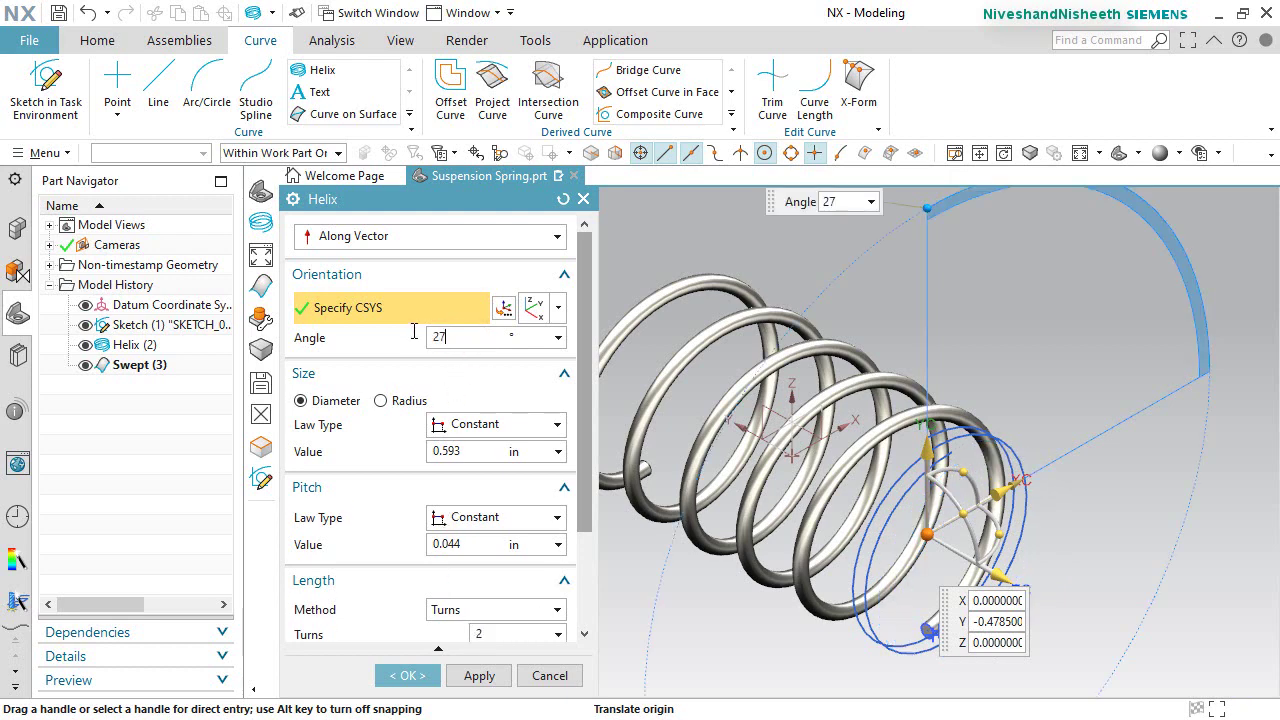
{"action": "left_click", "coordinate": [468, 450]}
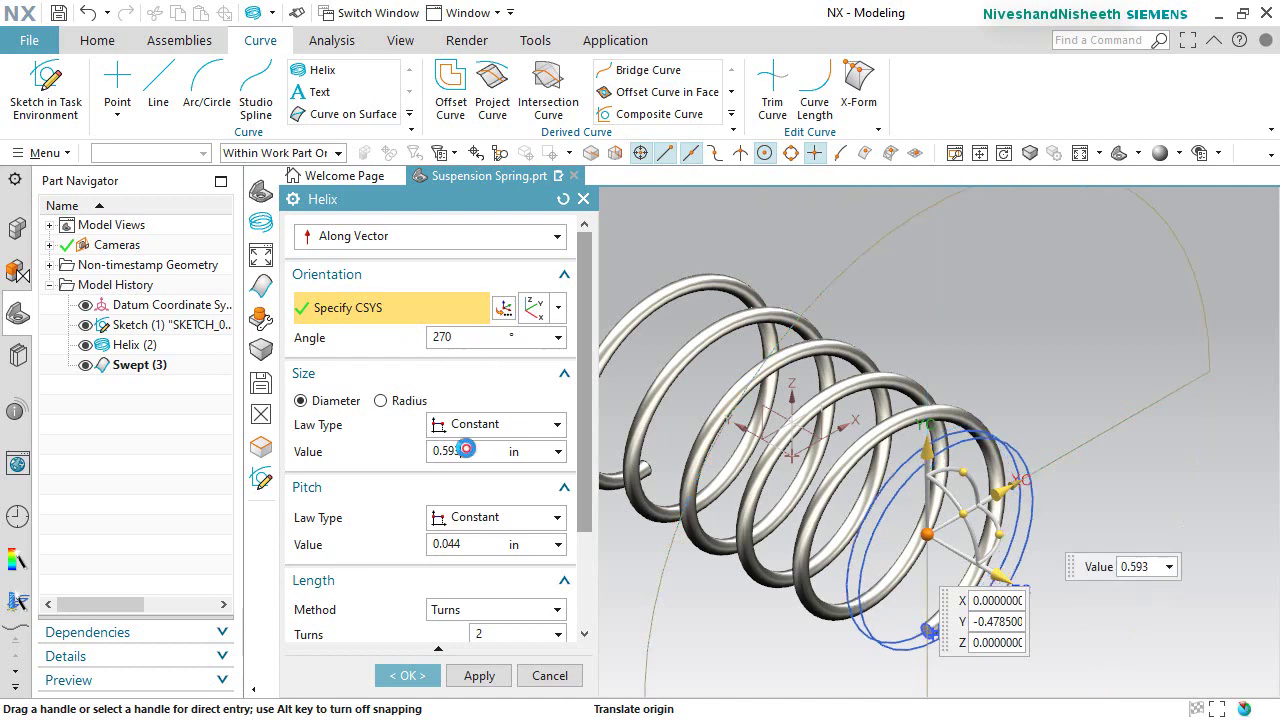
{"action": "scroll", "coordinate": [988, 665], "scroll_direction": "down", "scroll_amount": 3}
{"action": "scroll", "coordinate": [988, 665], "scroll_direction": "up", "scroll_amount": 3}
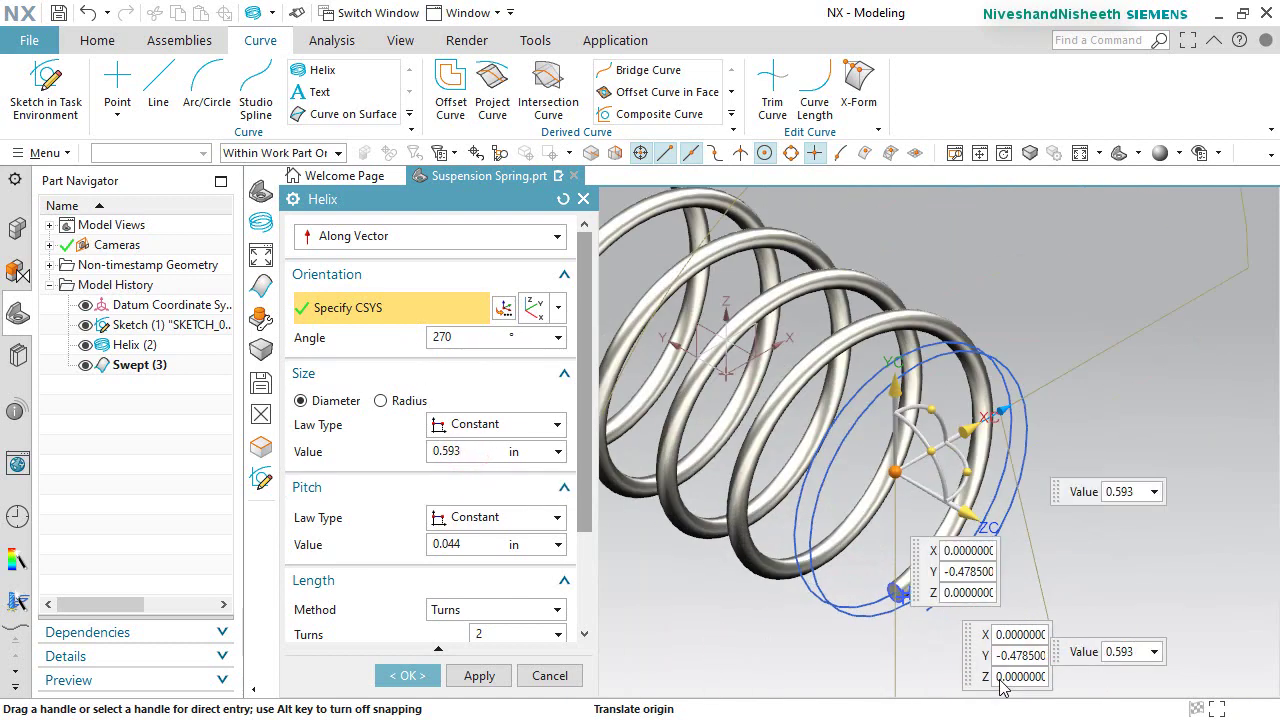
{"action": "scroll", "coordinate": [998, 622], "scroll_direction": "up", "scroll_amount": 2}
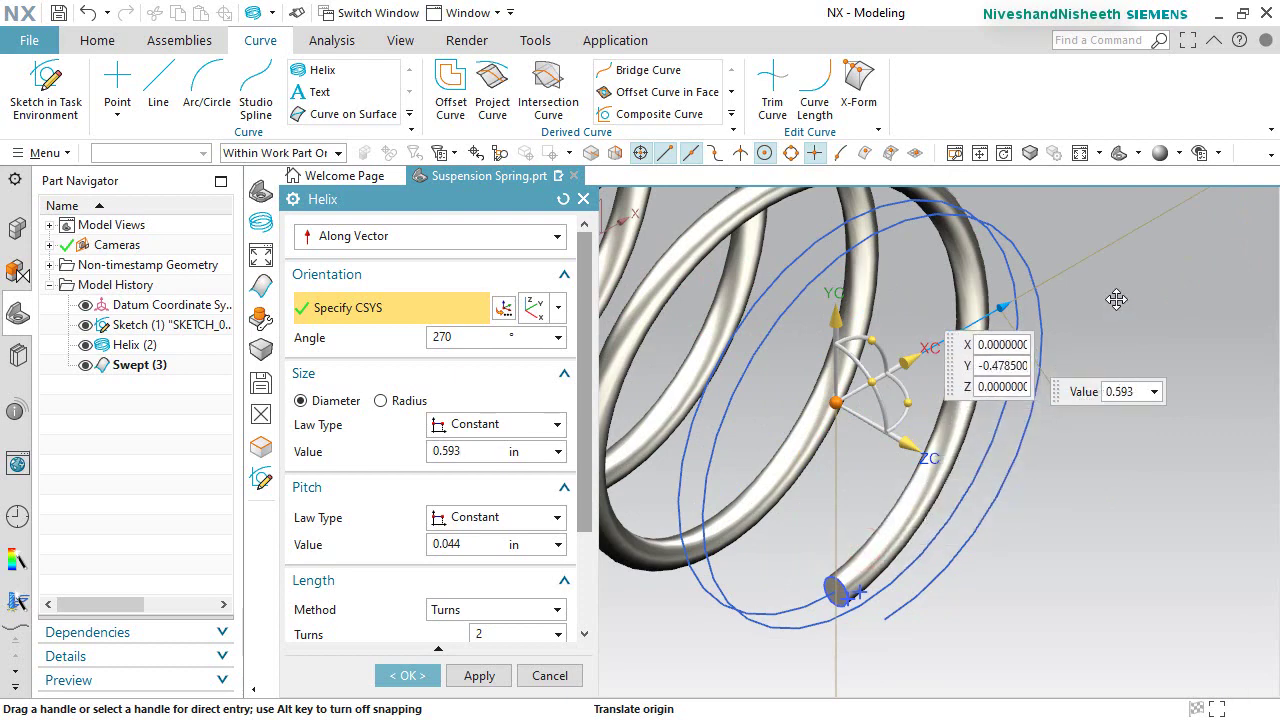
{"action": "left_click", "coordinate": [405, 675]}
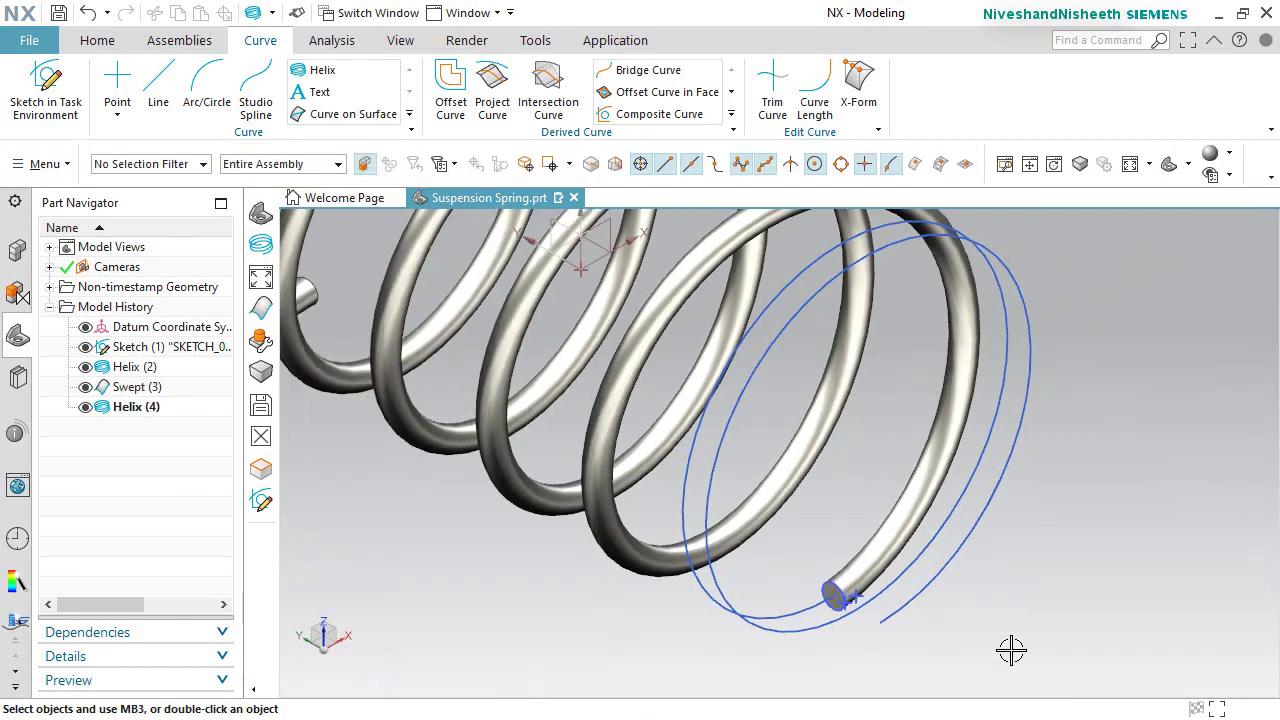
Sweep the sketched circle as the section along the new two-turn helix as the guide.
{"action": "left_click", "coordinate": [94, 43]}
{"action": "left_click", "coordinate": [823, 108]}
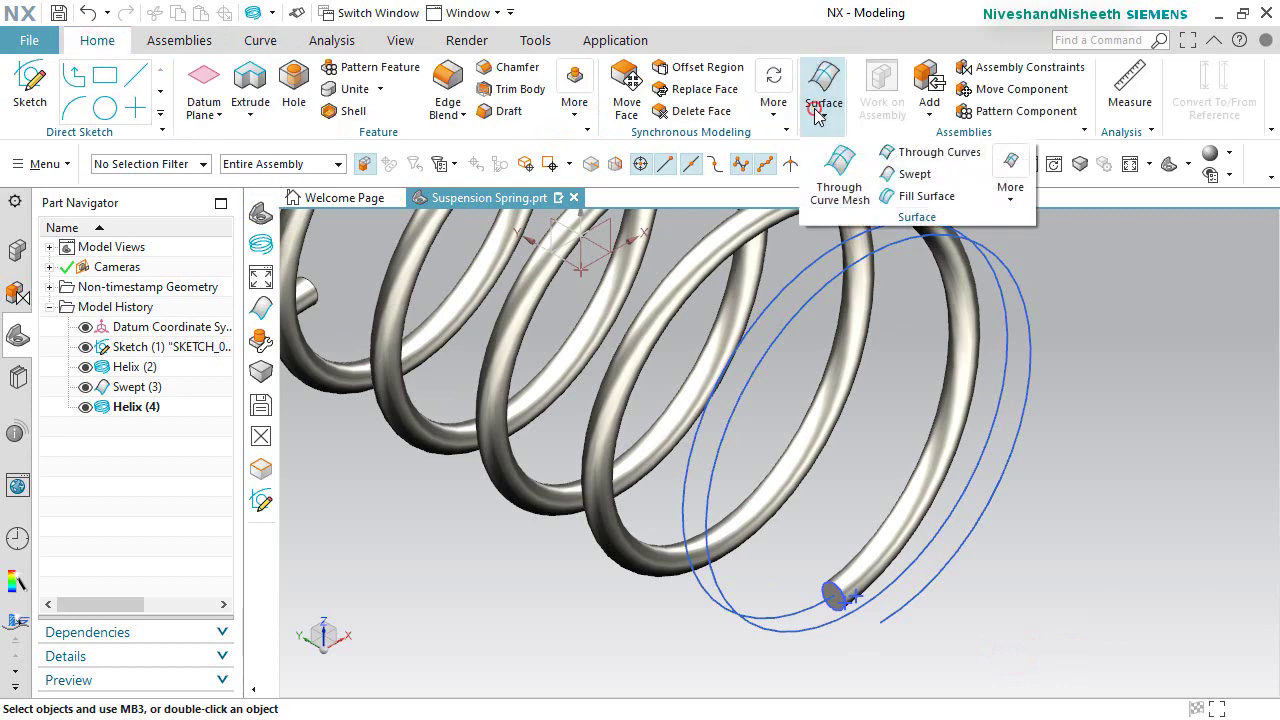
{"action": "left_click", "coordinate": [890, 177]}
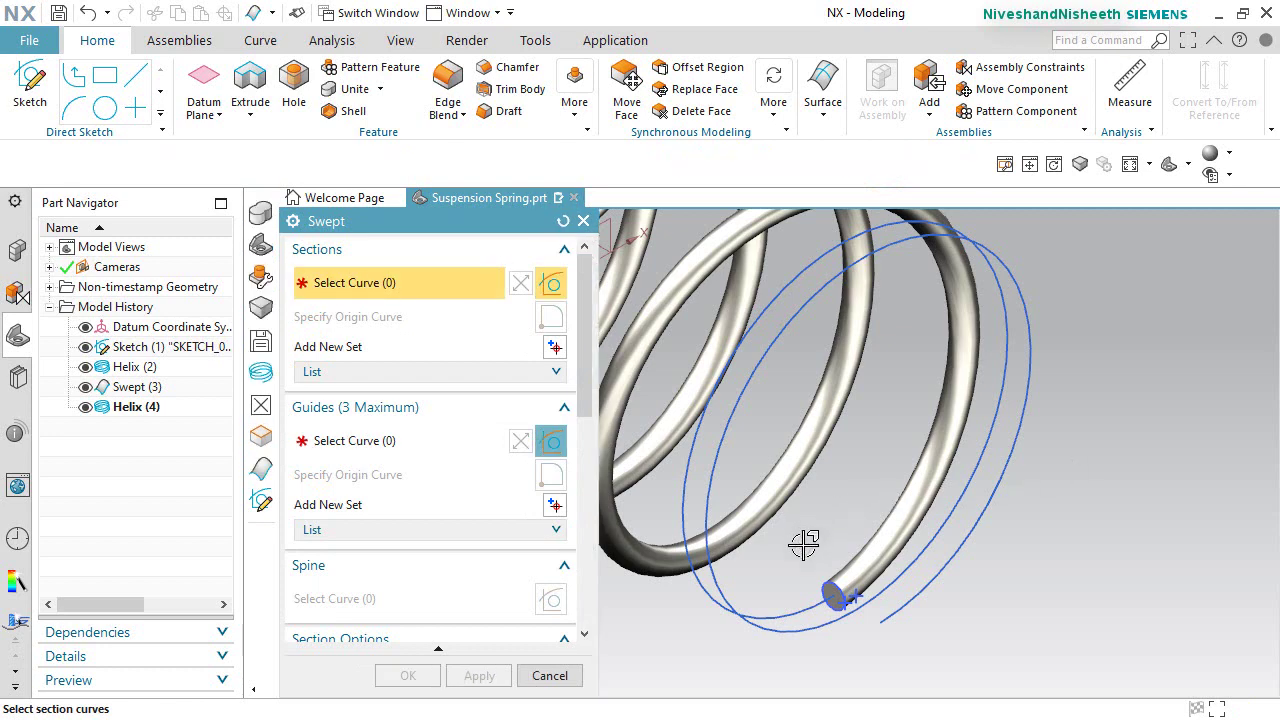
{"action": "left_click", "coordinate": [822, 582]}
{"action": "middle_click", "coordinate": [820, 580]}
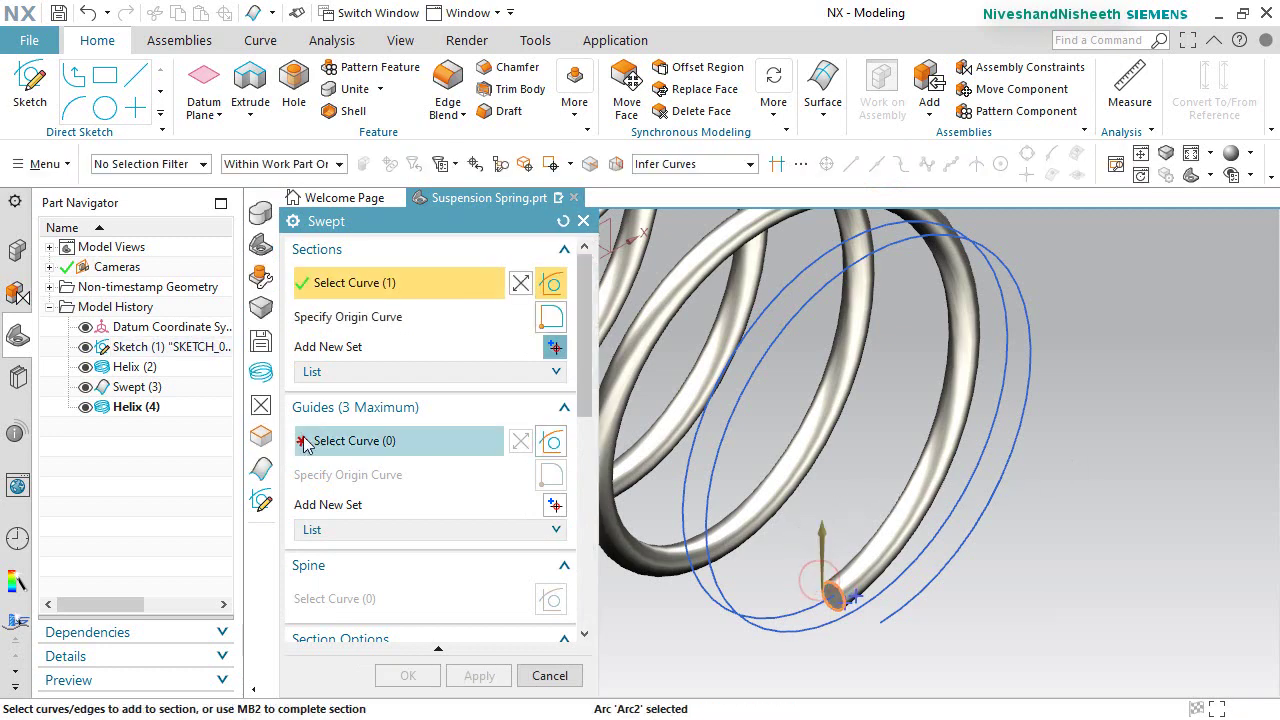
{"action": "left_click", "coordinate": [928, 592]}
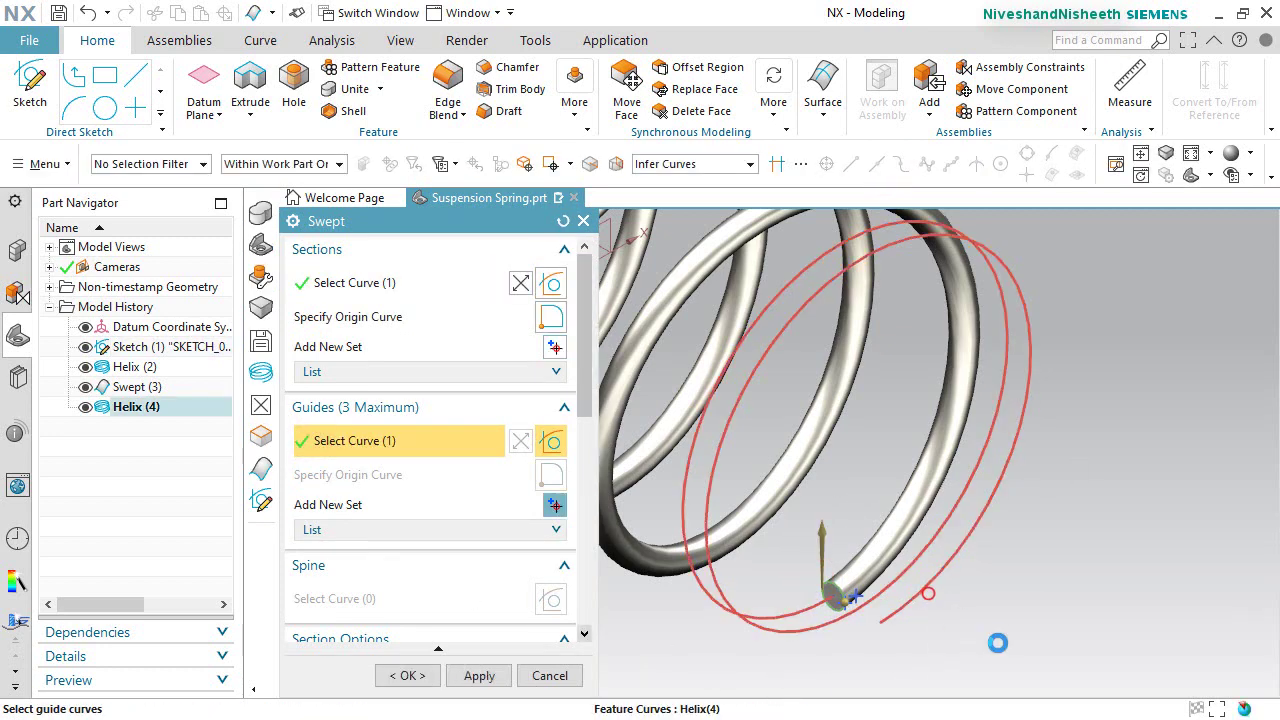
{"action": "left_click", "coordinate": [408, 675]}
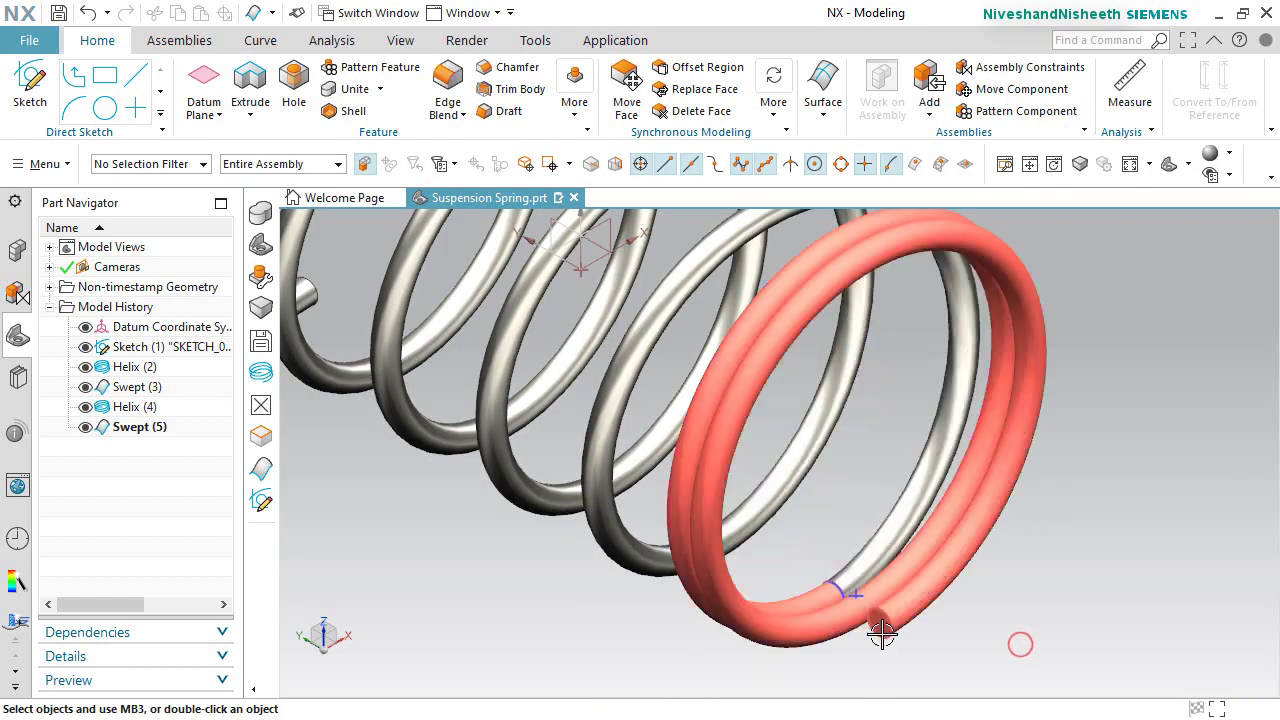
Unite the swept end coils with the main spring body as the target, and hide the circle sketch.
{"action": "middle_click_drag", "start_coordinate": [884, 634], "coordinate": [882, 636]}
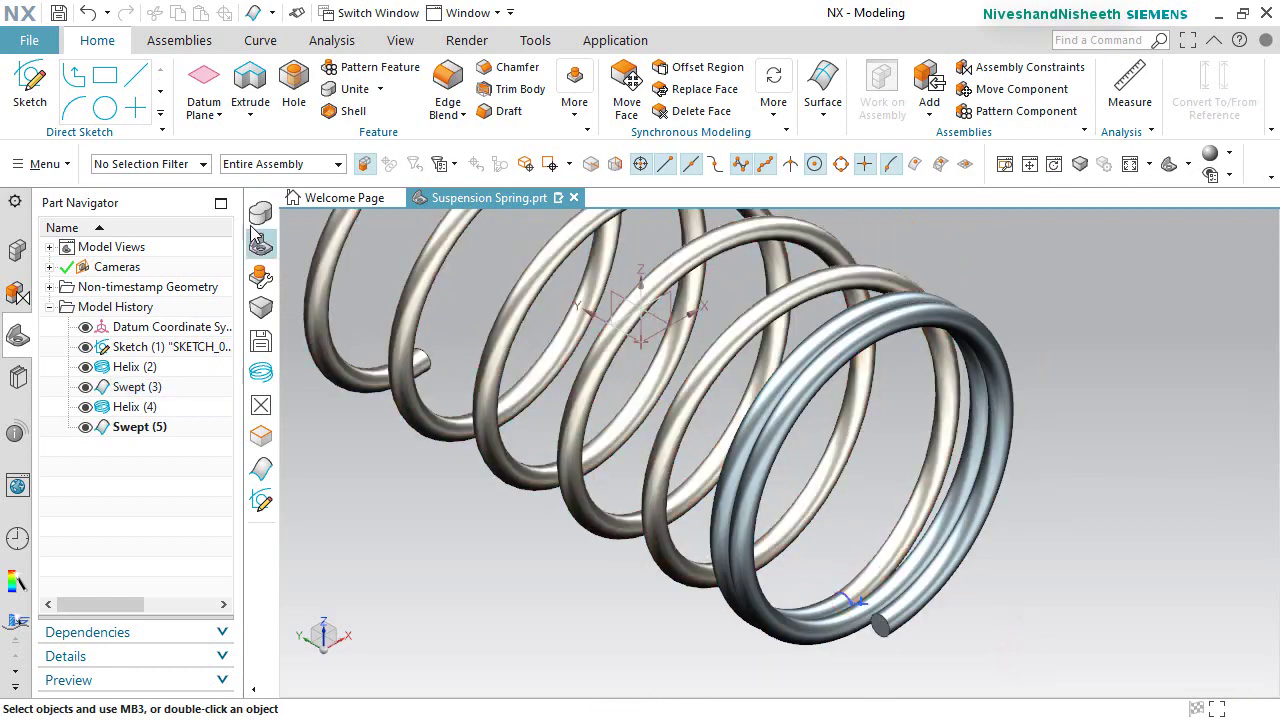
{"action": "left_click", "coordinate": [200, 165]}
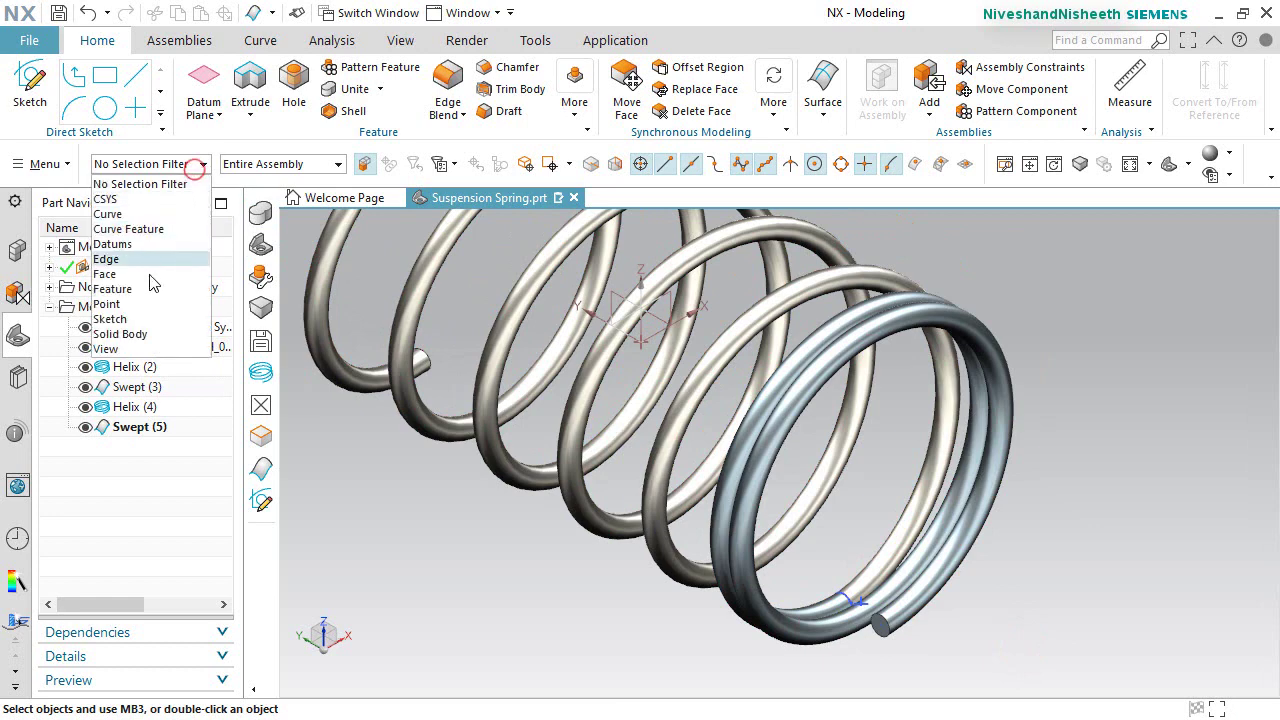
{"action": "left_click", "coordinate": [135, 334]}
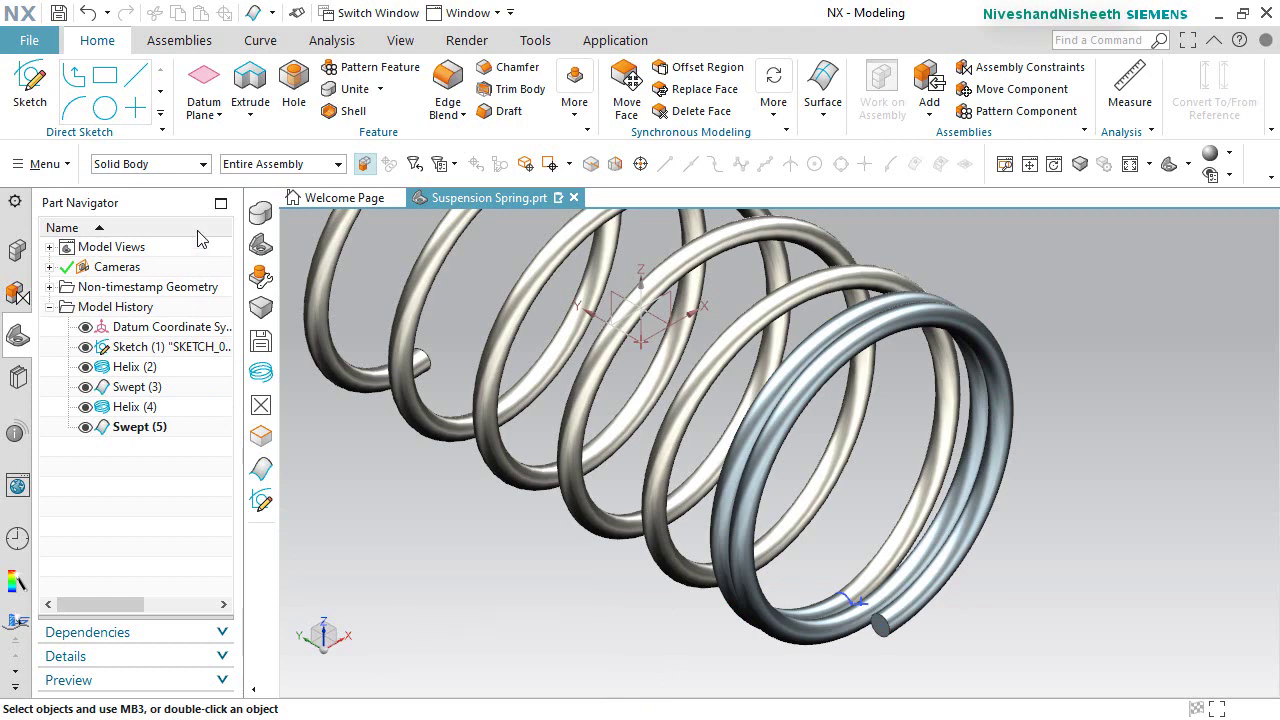
{"action": "left_click", "coordinate": [362, 89]}
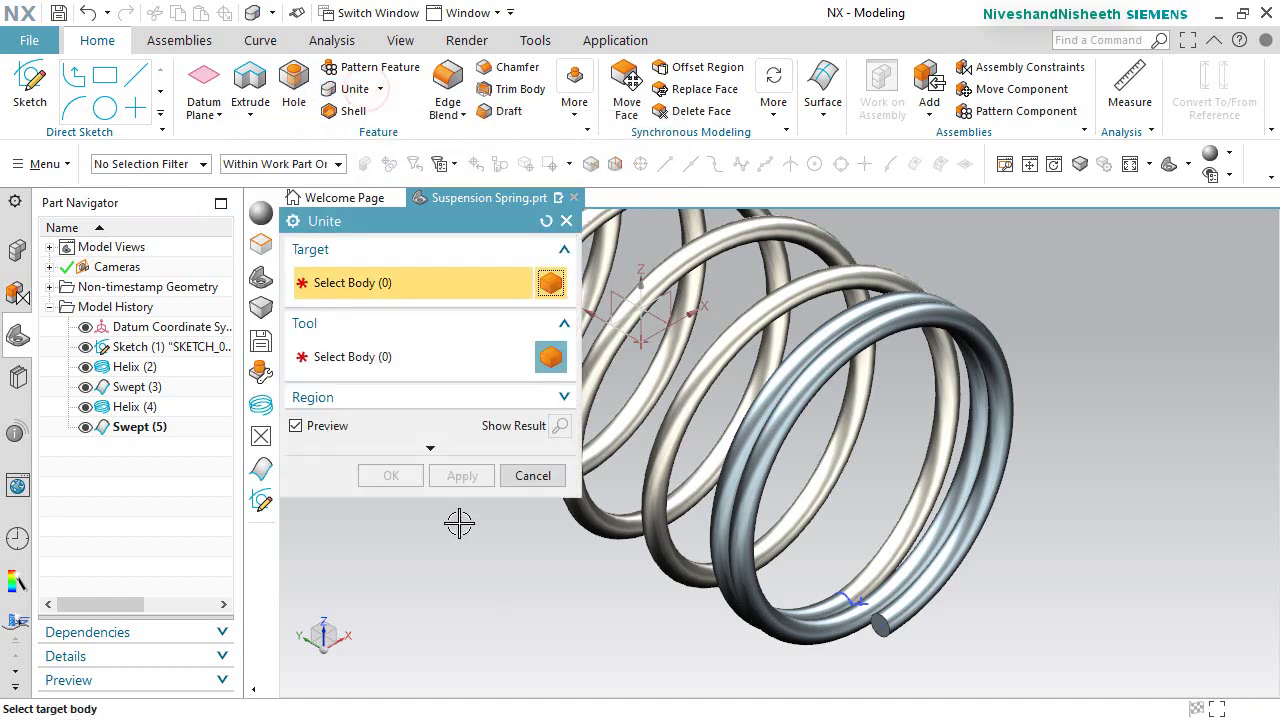
{"action": "left_click", "coordinate": [687, 255]}
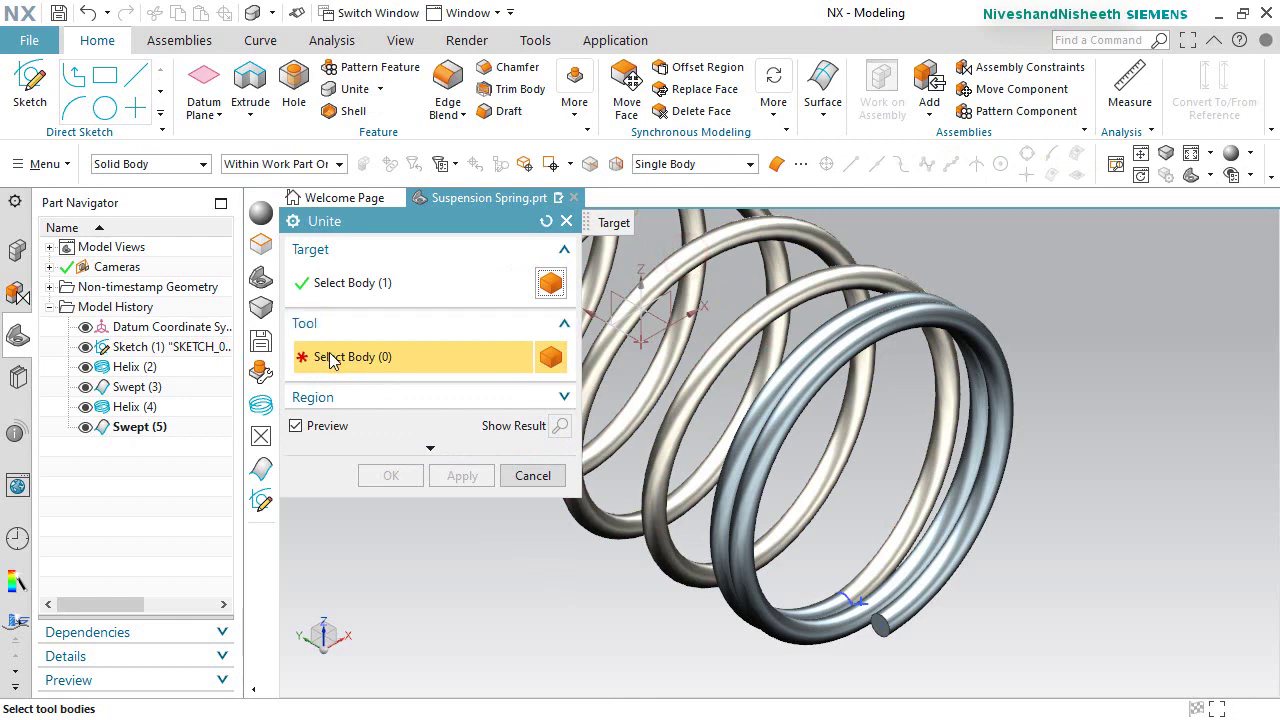
{"action": "left_click", "coordinate": [984, 330]}
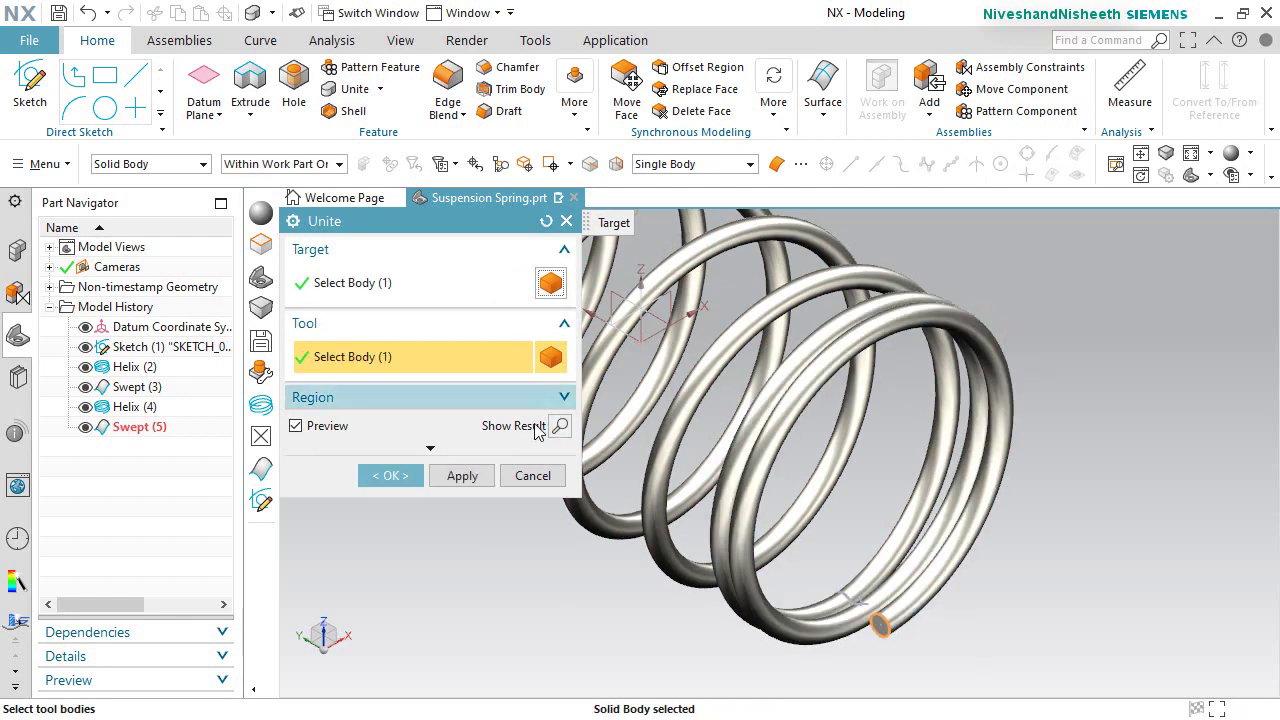
{"action": "left_click", "coordinate": [400, 482]}
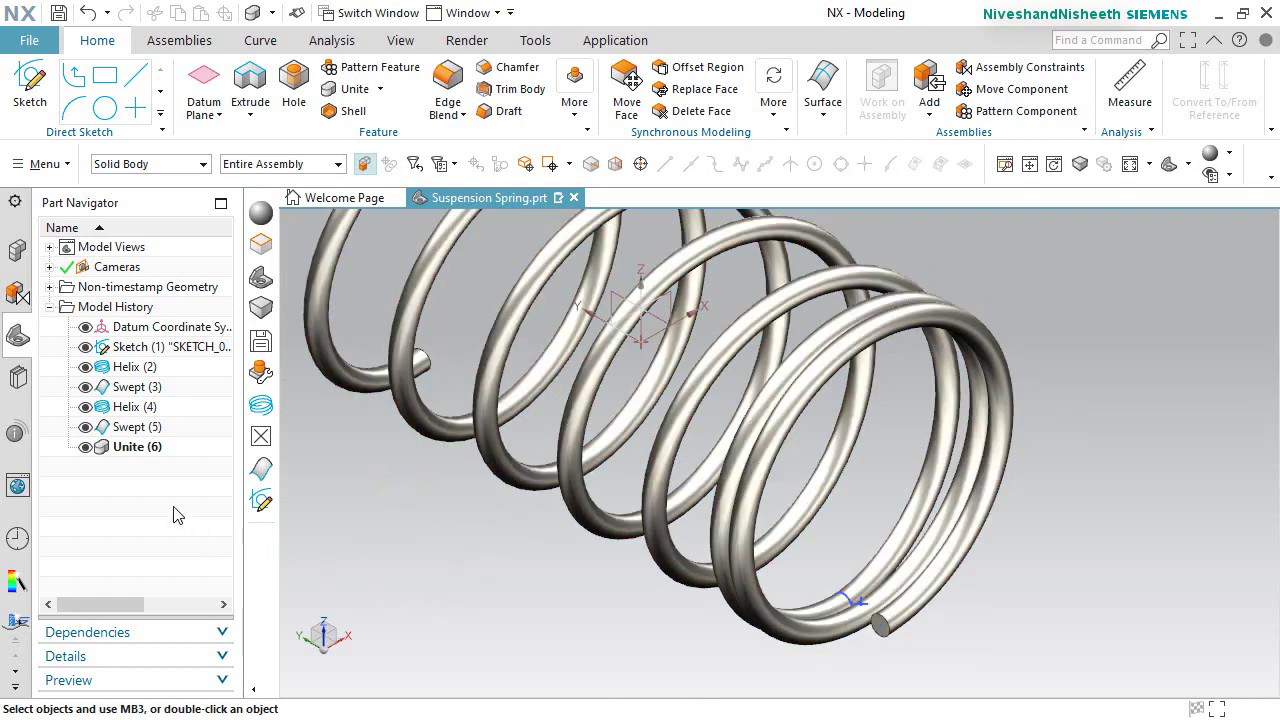
{"action": "left_click", "coordinate": [85, 347]}
{"action": "left_click", "coordinate": [526, 627]}
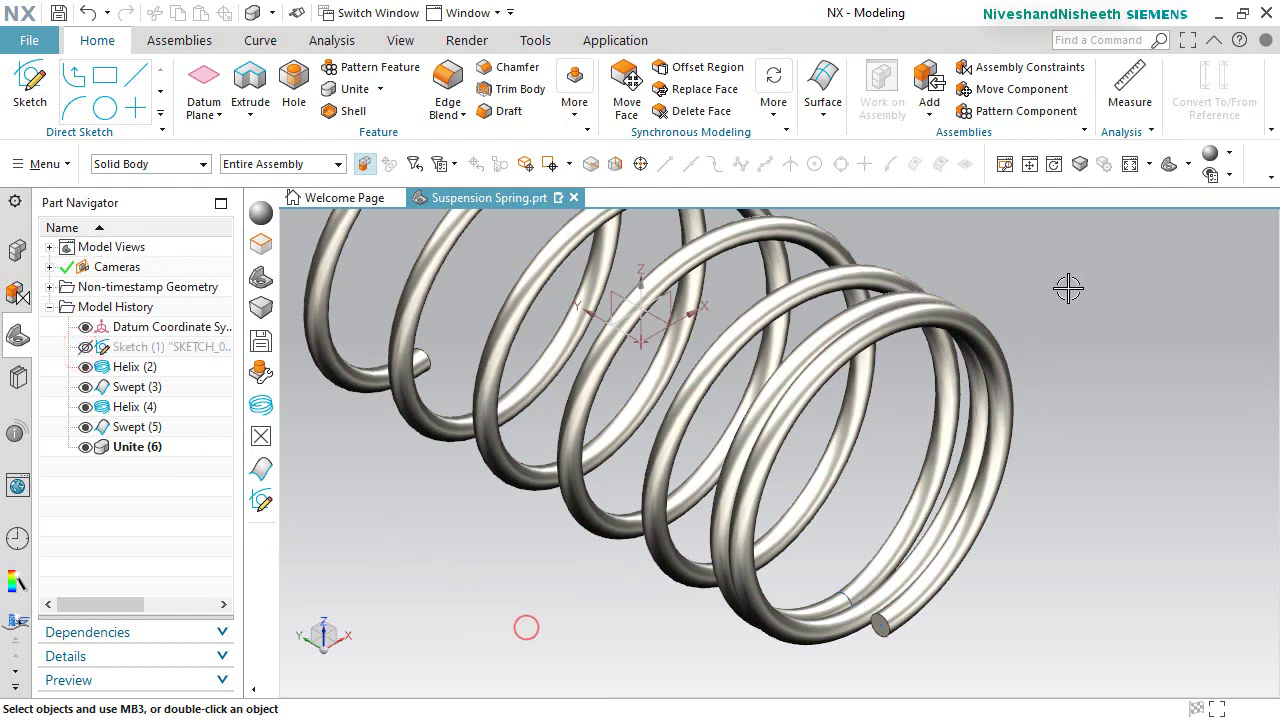
Create intersection curves between the YZ datum plane and the outer faces of the united spring body.
{"action": "left_click", "coordinate": [1229, 176]}
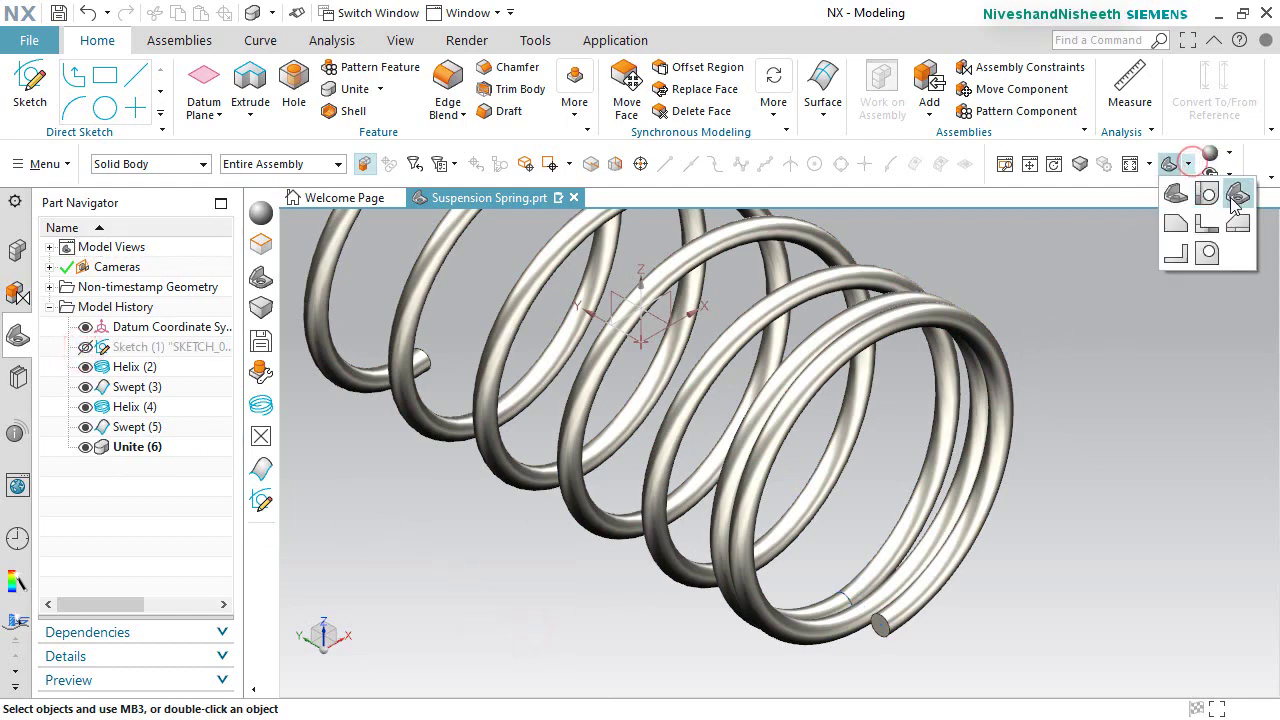
{"action": "left_click", "coordinate": [1230, 197]}
{"action": "middle_click_drag", "start_coordinate": [1062, 468], "coordinate": [748, 578]}
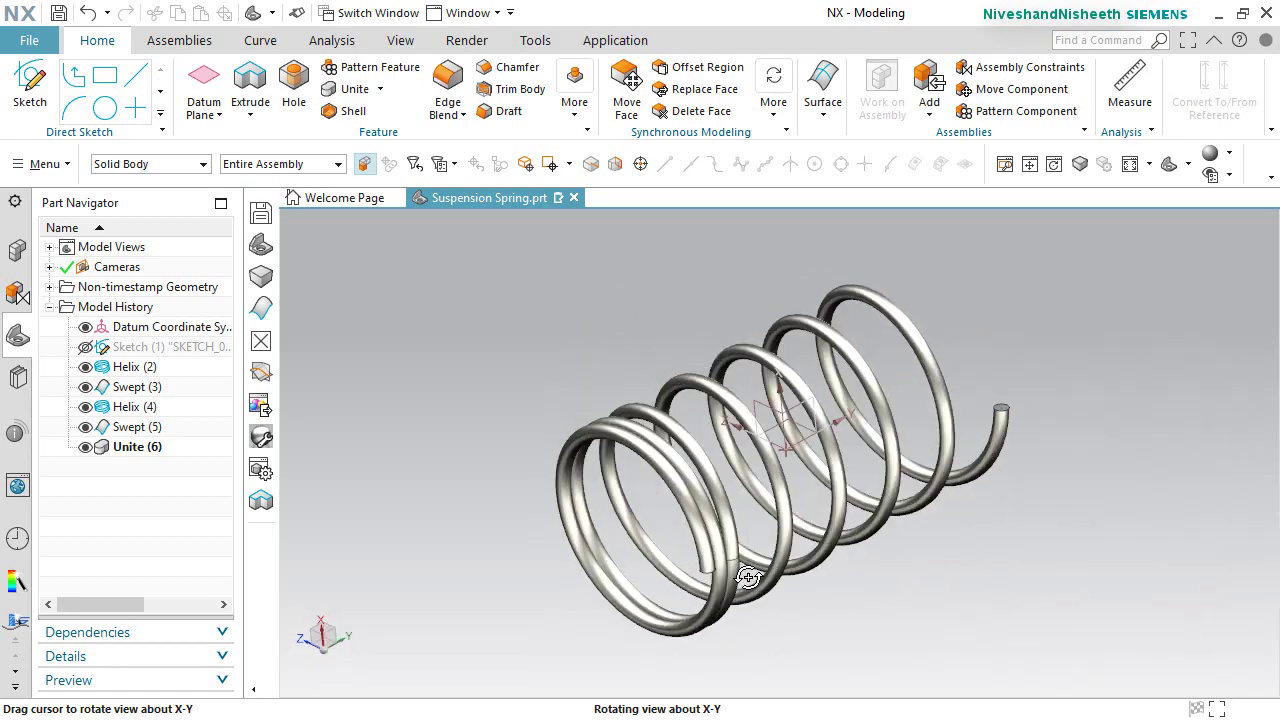
{"action": "middle_click_drag", "start_coordinate": [1150, 235], "coordinate": [1086, 351]}
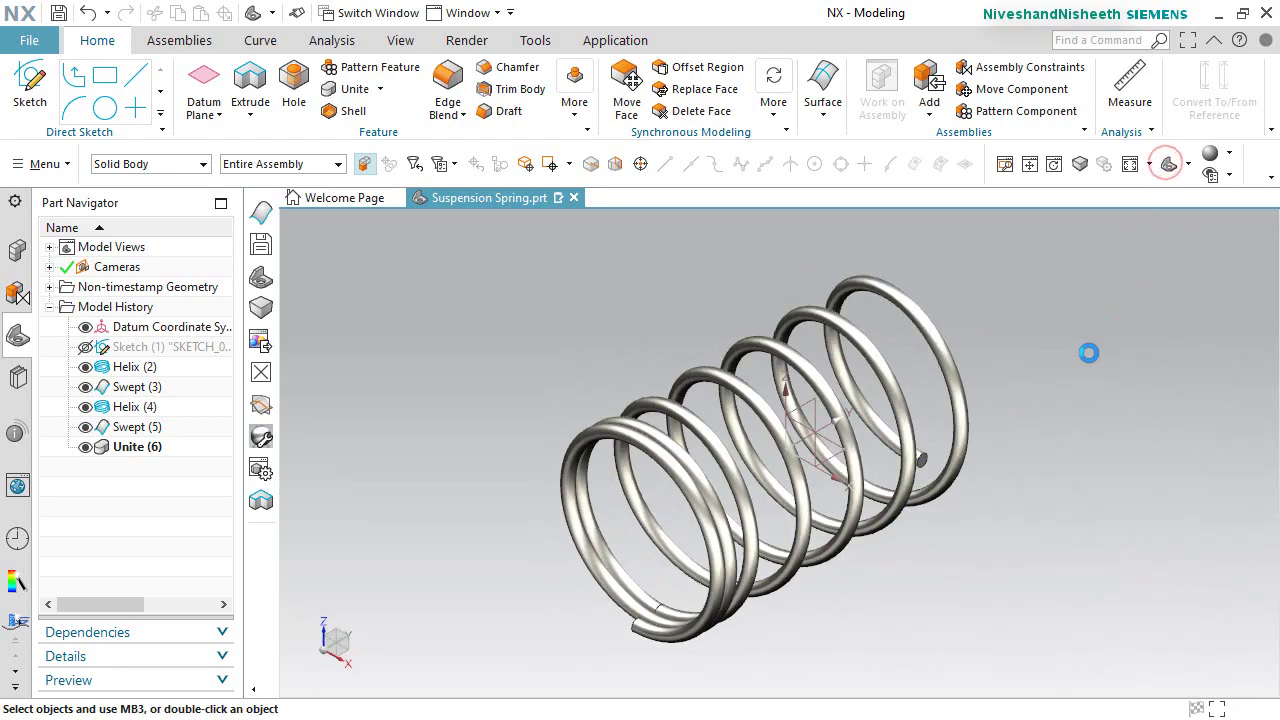
{"action": "left_click", "coordinate": [259, 40]}
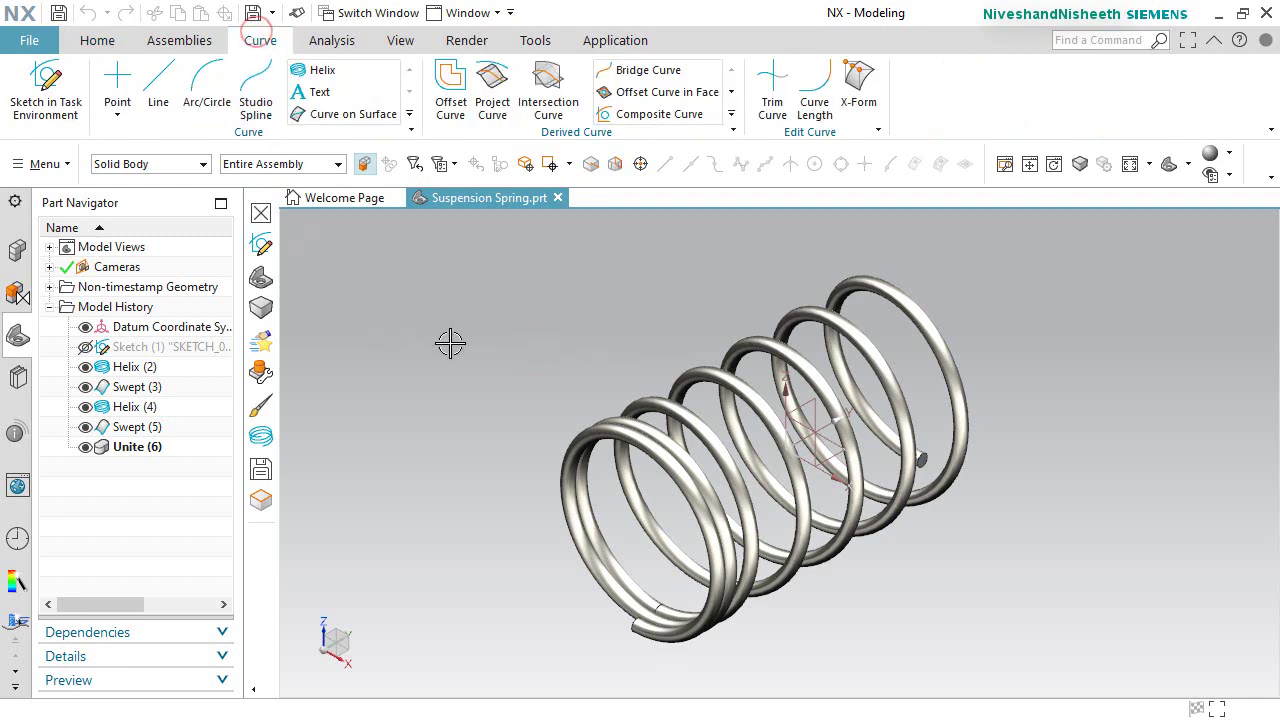
{"action": "left_click", "coordinate": [547, 106]}
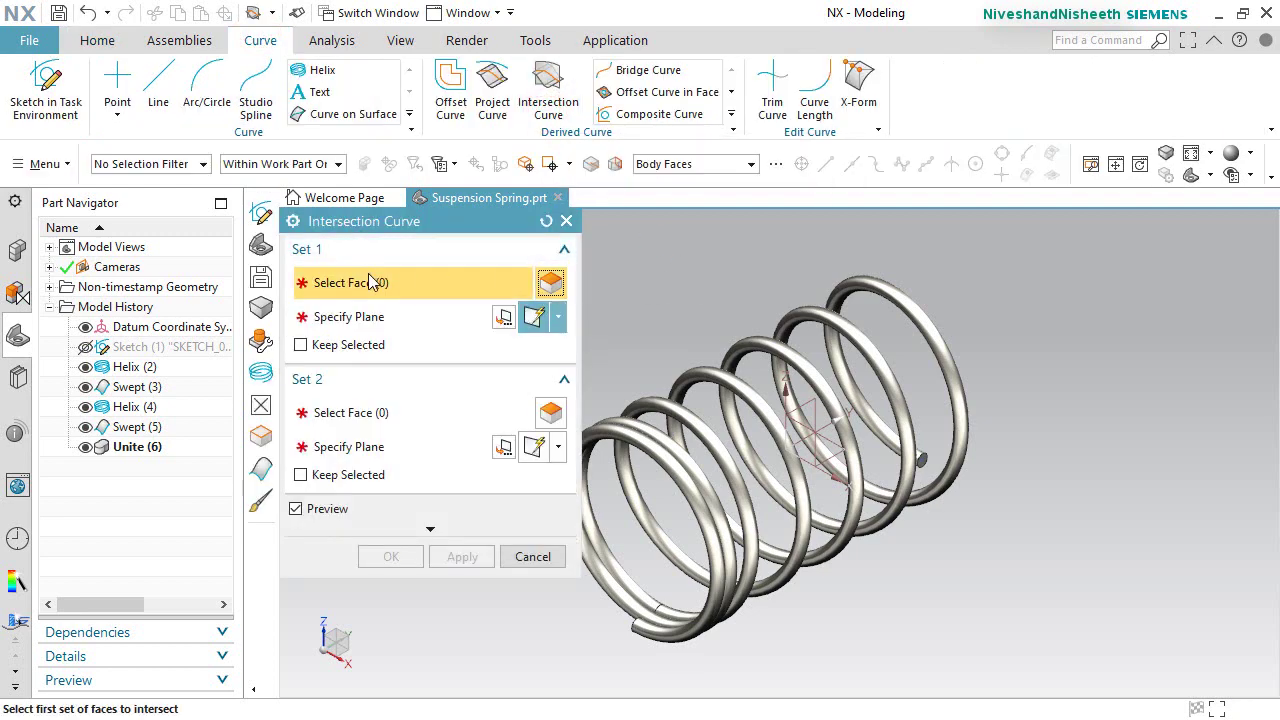
{"action": "left_click", "coordinate": [806, 398]}
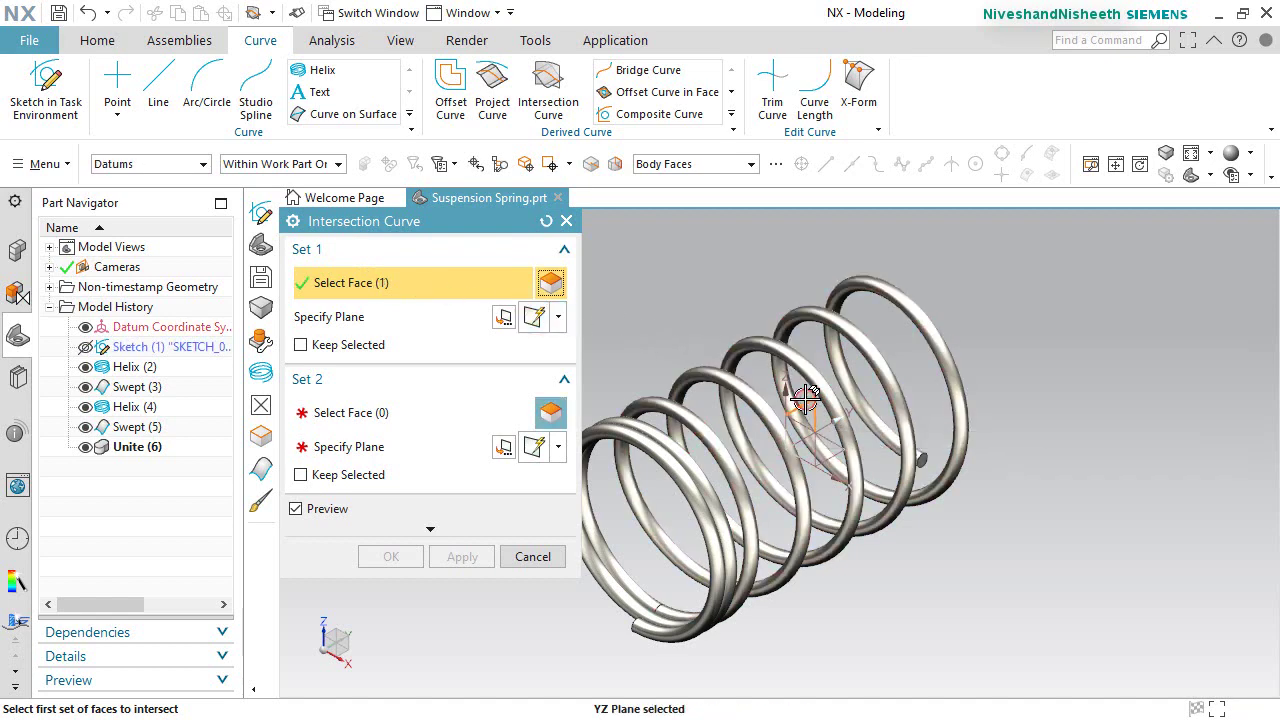
{"action": "left_click", "coordinate": [360, 413]}
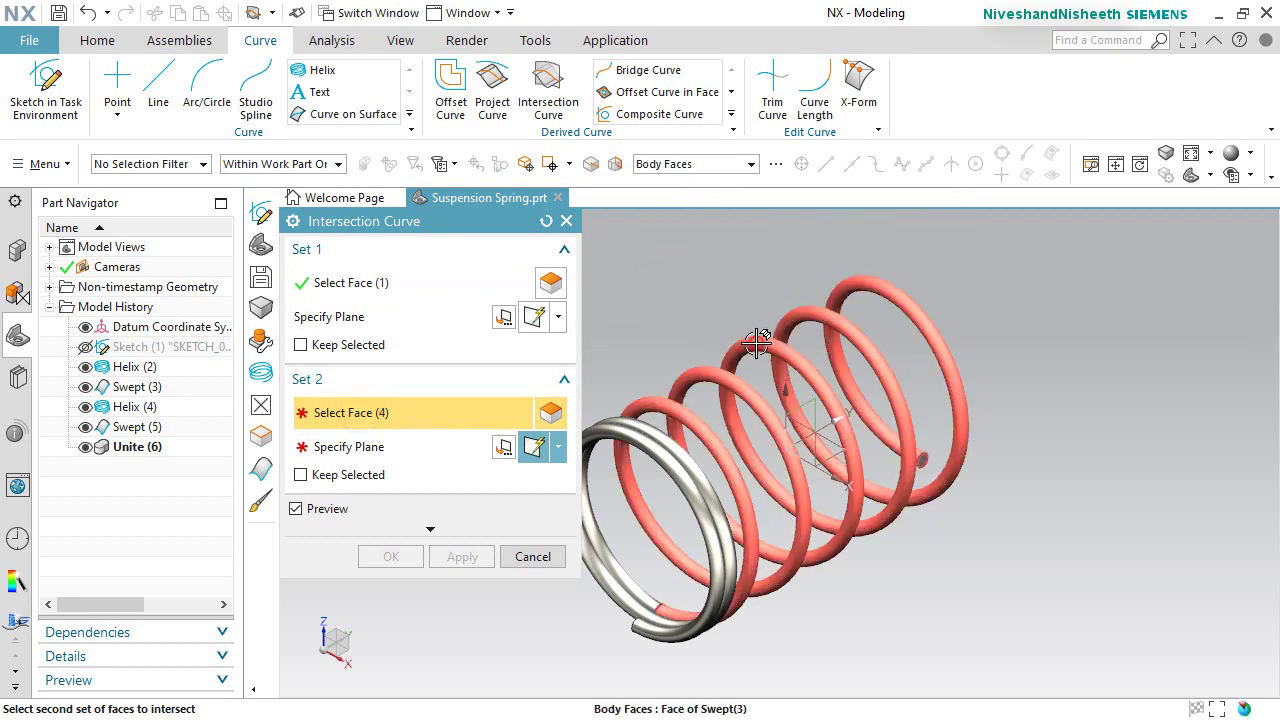
{"action": "left_click", "coordinate": [400, 521]}
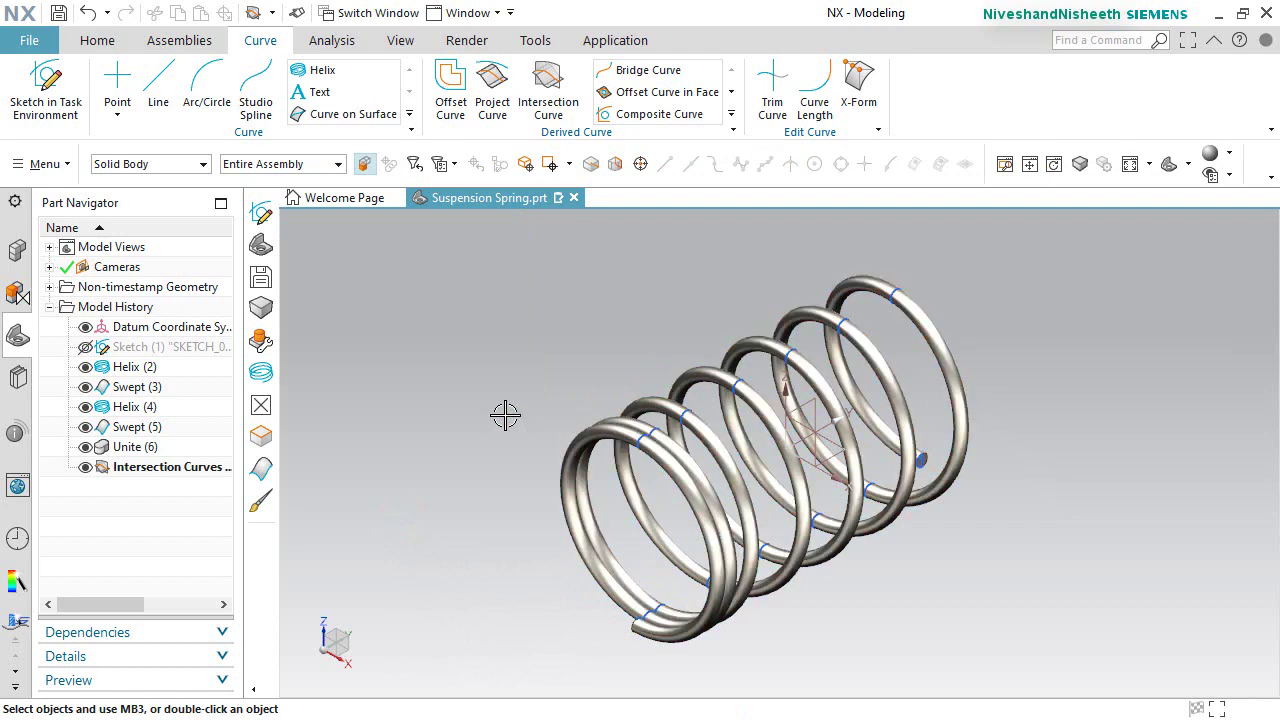
{"action": "left_click", "coordinate": [505, 415]}
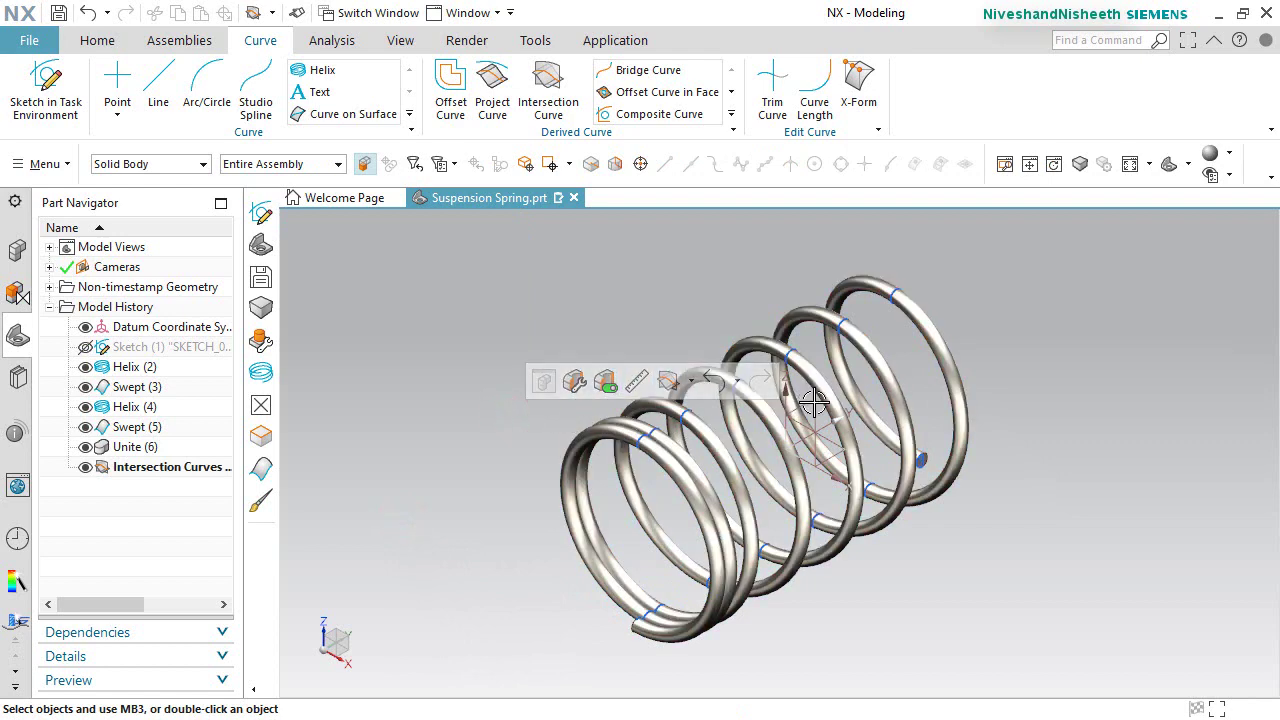
Start a new sketch on the YZ plane of the datum coordinate system.
{"action": "left_click", "coordinate": [96, 40]}
{"action": "left_click", "coordinate": [164, 162]}
{"action": "left_click", "coordinate": [150, 185]}
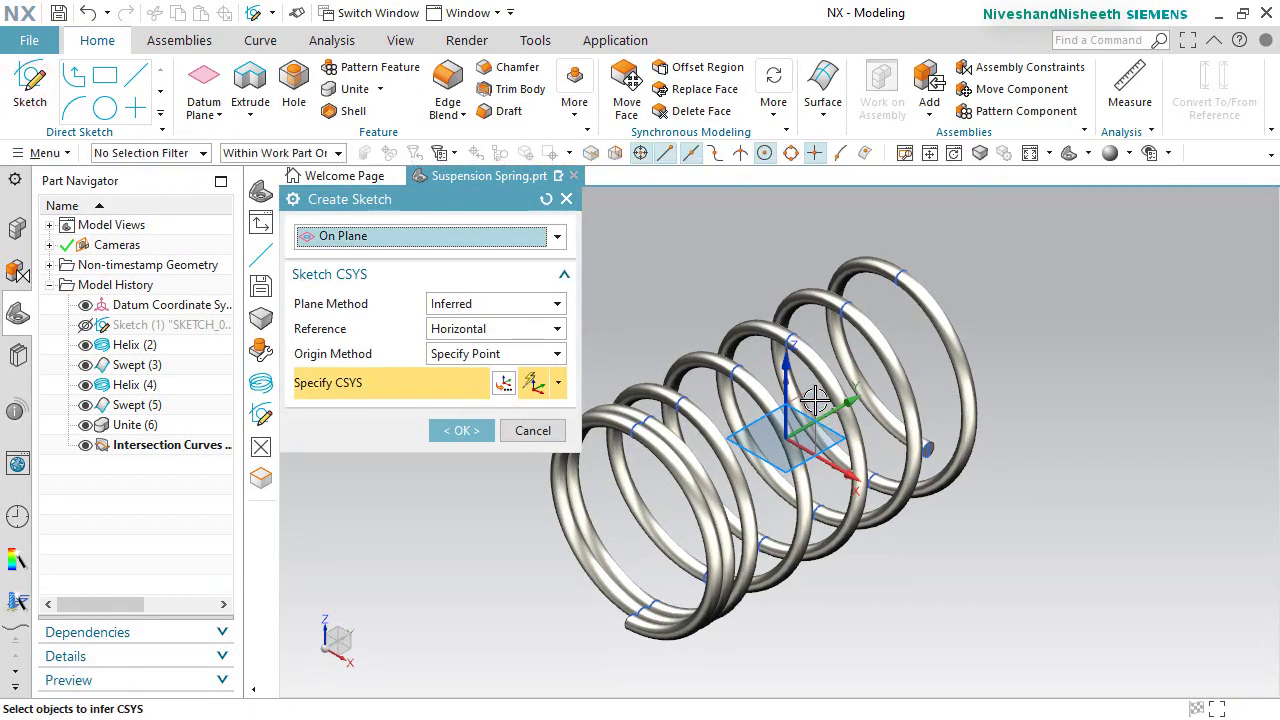
{"action": "left_click", "coordinate": [800, 435]}
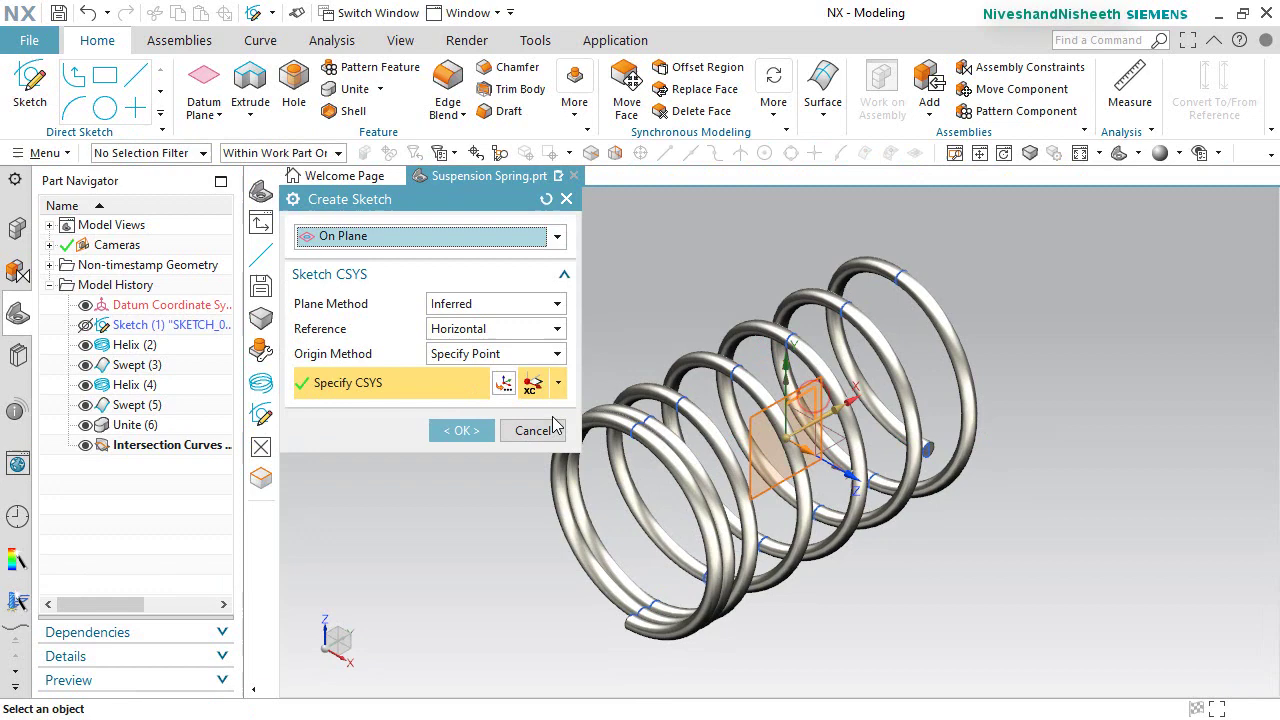
{"action": "left_click", "coordinate": [457, 430]}
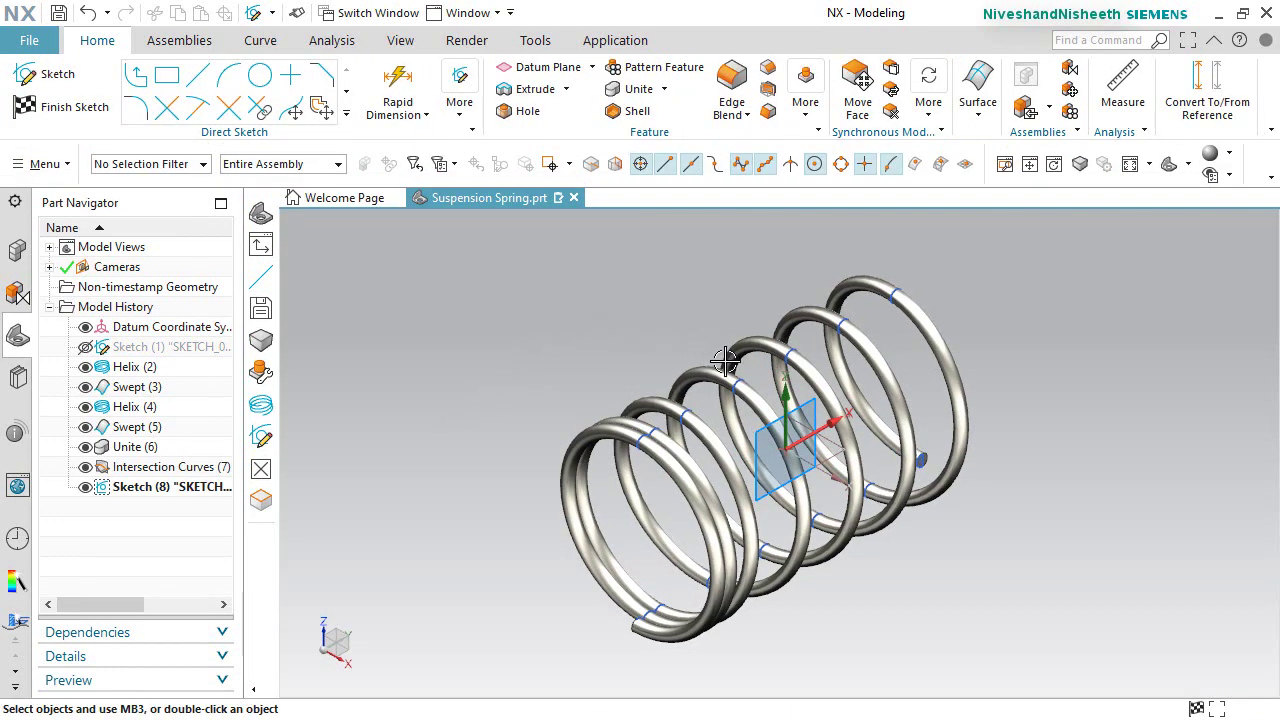
Clip the spring display with a section view at the YZ plane of the datum coordinate system.
{"action": "middle_click_drag", "start_coordinate": [808, 405], "coordinate": [680, 292]}
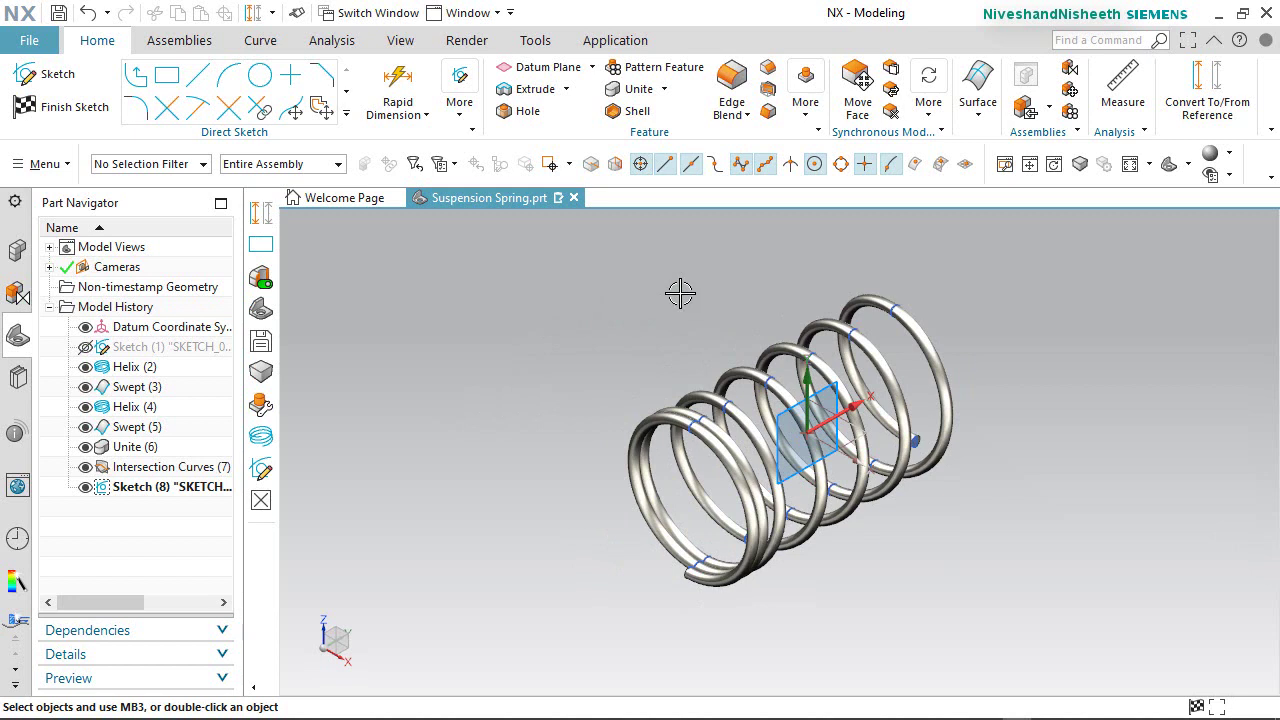
{"action": "left_click", "coordinate": [824, 396]}
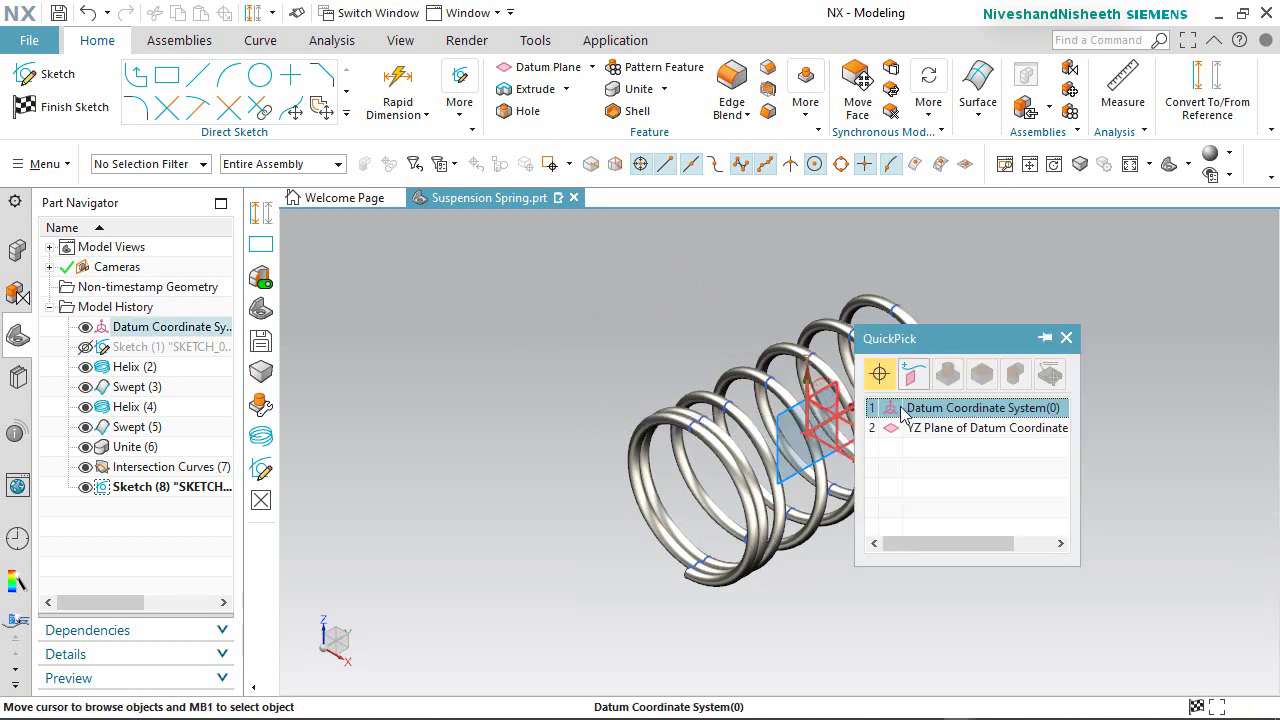
{"action": "left_click", "coordinate": [928, 425]}
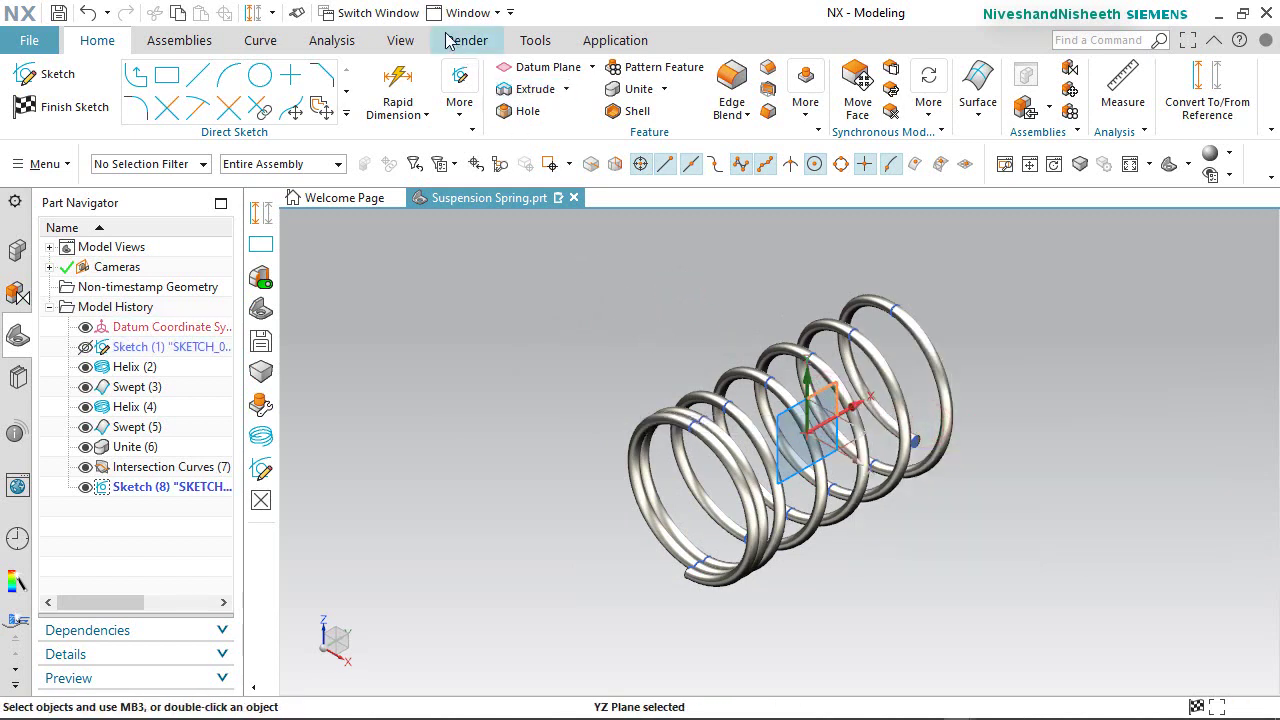
{"action": "left_click", "coordinate": [402, 42]}
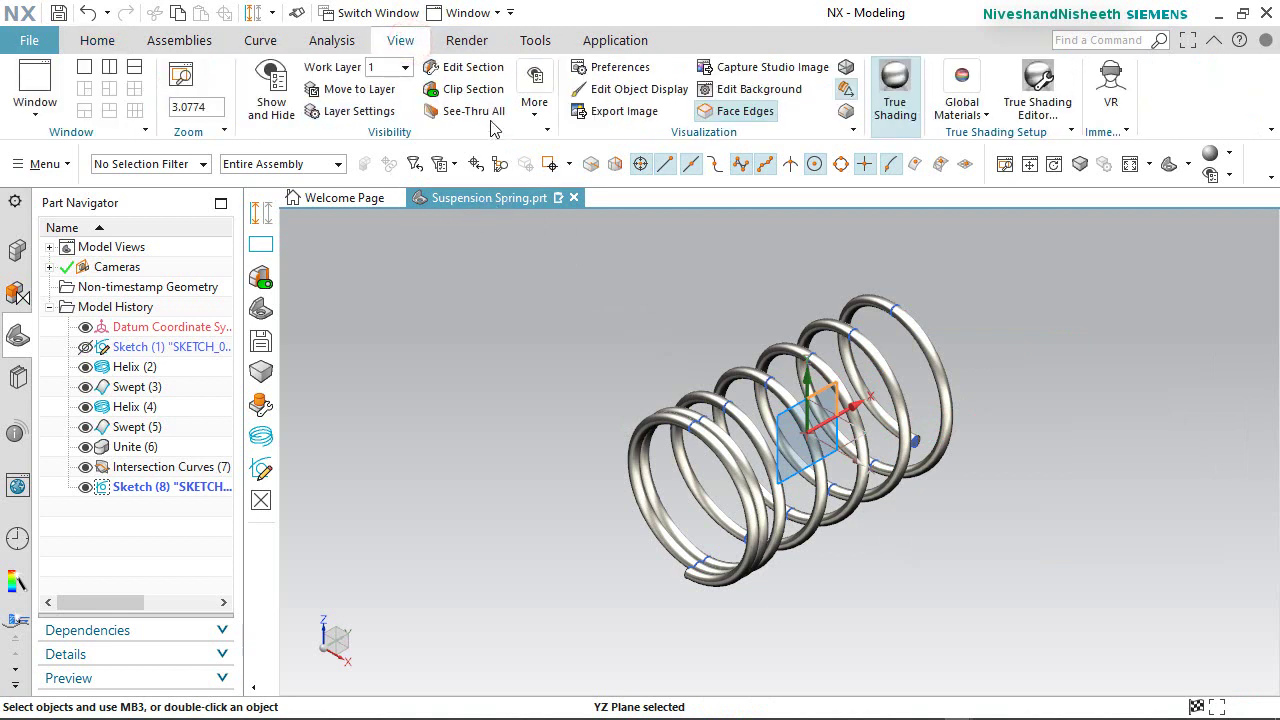
{"action": "left_click", "coordinate": [466, 67]}
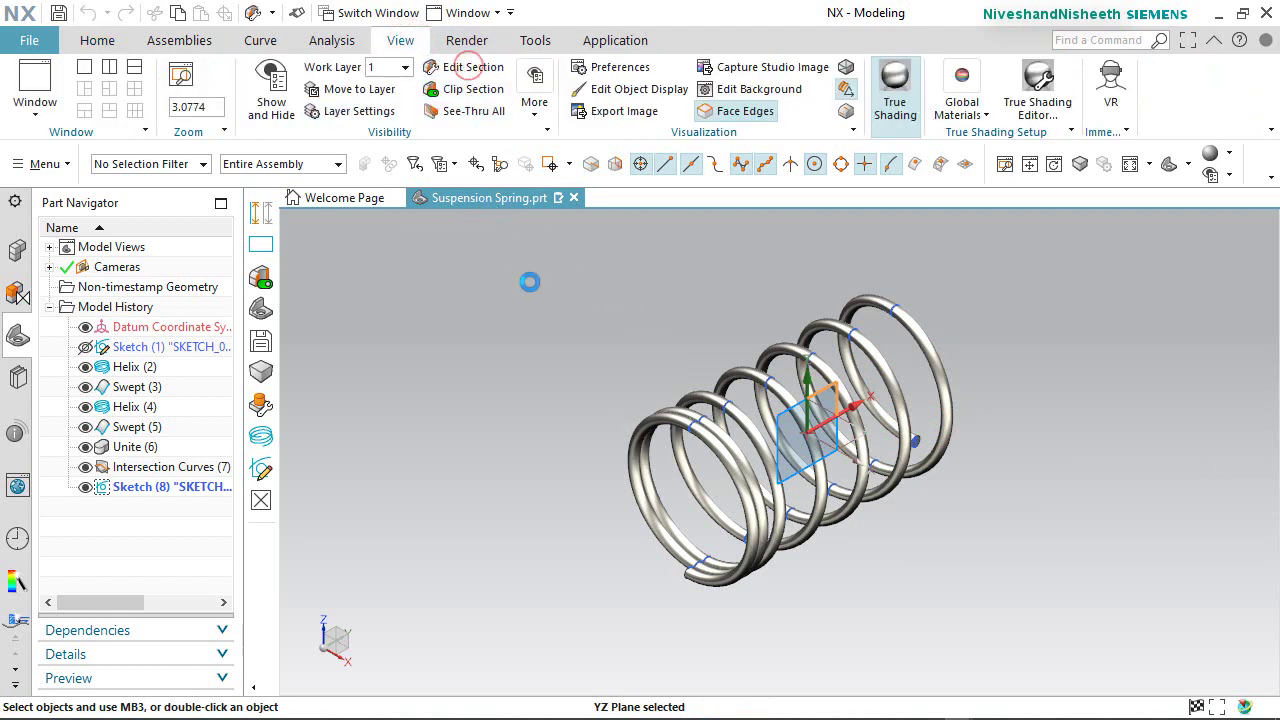
{"action": "left_click", "coordinate": [183, 520]}
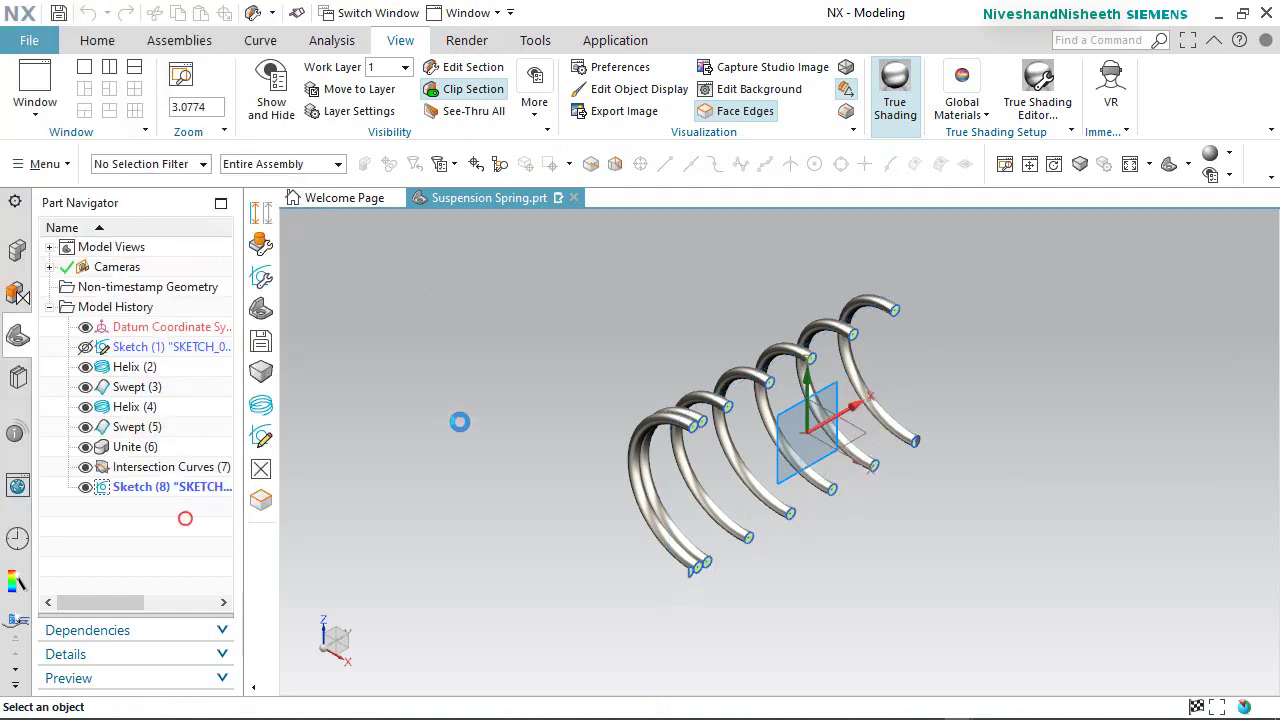
Project the intersection curves of the two outermost closed-coil sections into the sketch, and hide the intersection curves feature.
{"action": "left_click", "coordinate": [97, 40]}
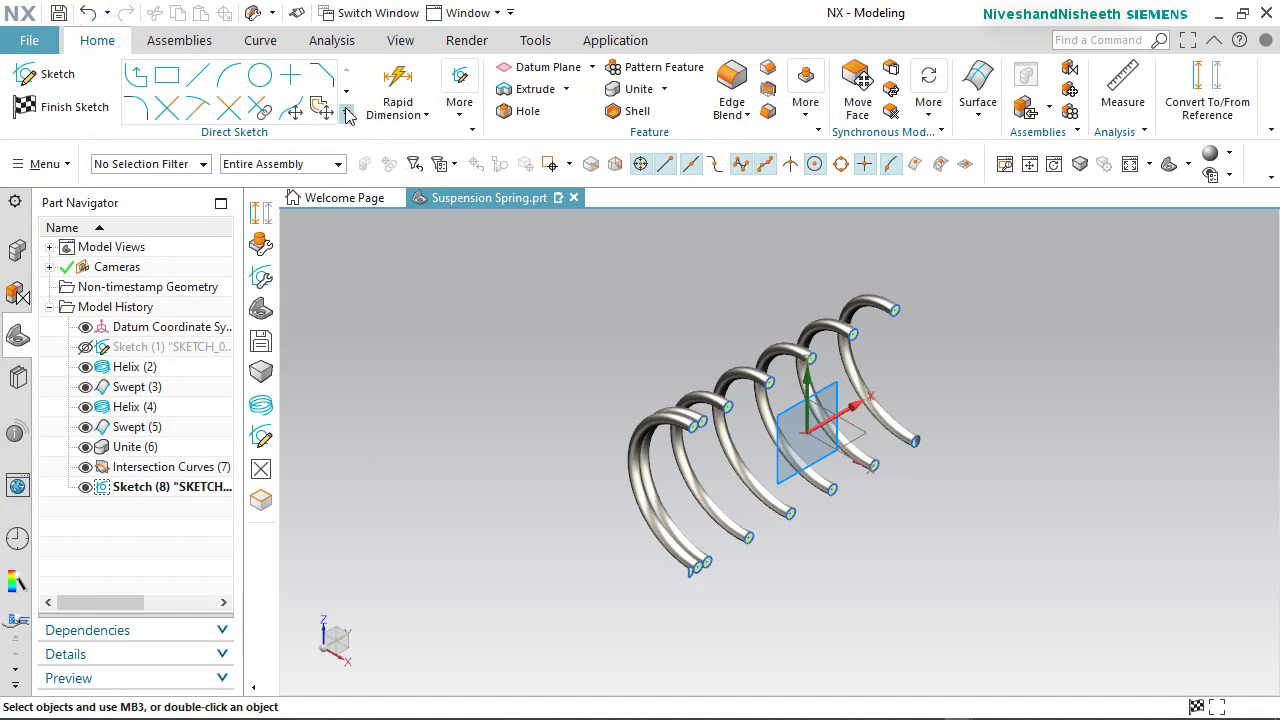
{"action": "key", "text": "ctrl+f"}
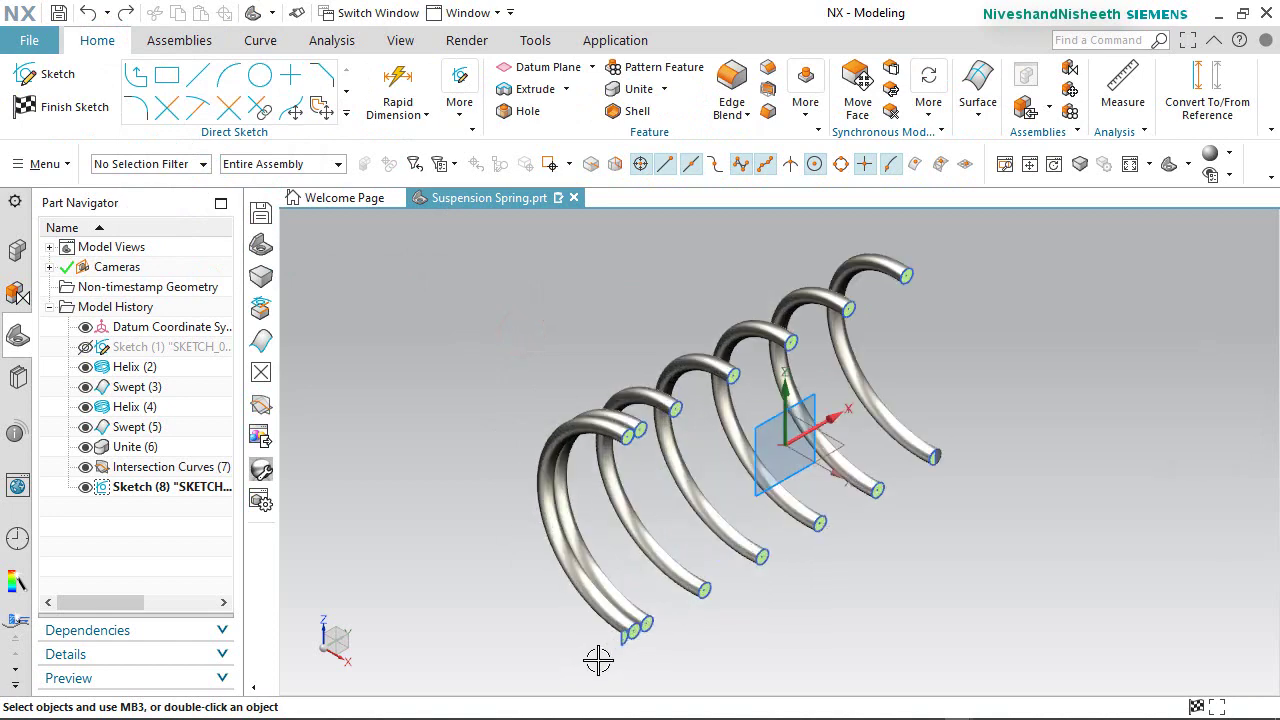
{"action": "scroll", "coordinate": [598, 660], "scroll_direction": "up", "scroll_amount": 5}
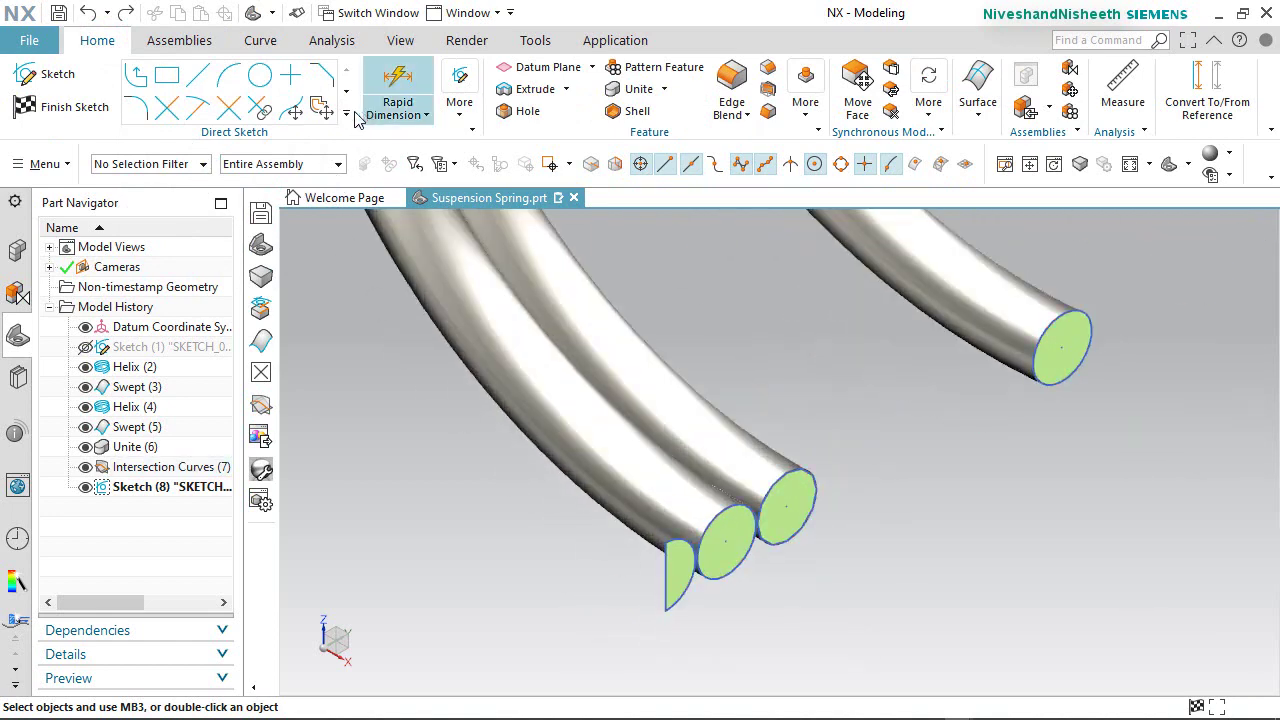
{"action": "left_click", "coordinate": [347, 114]}
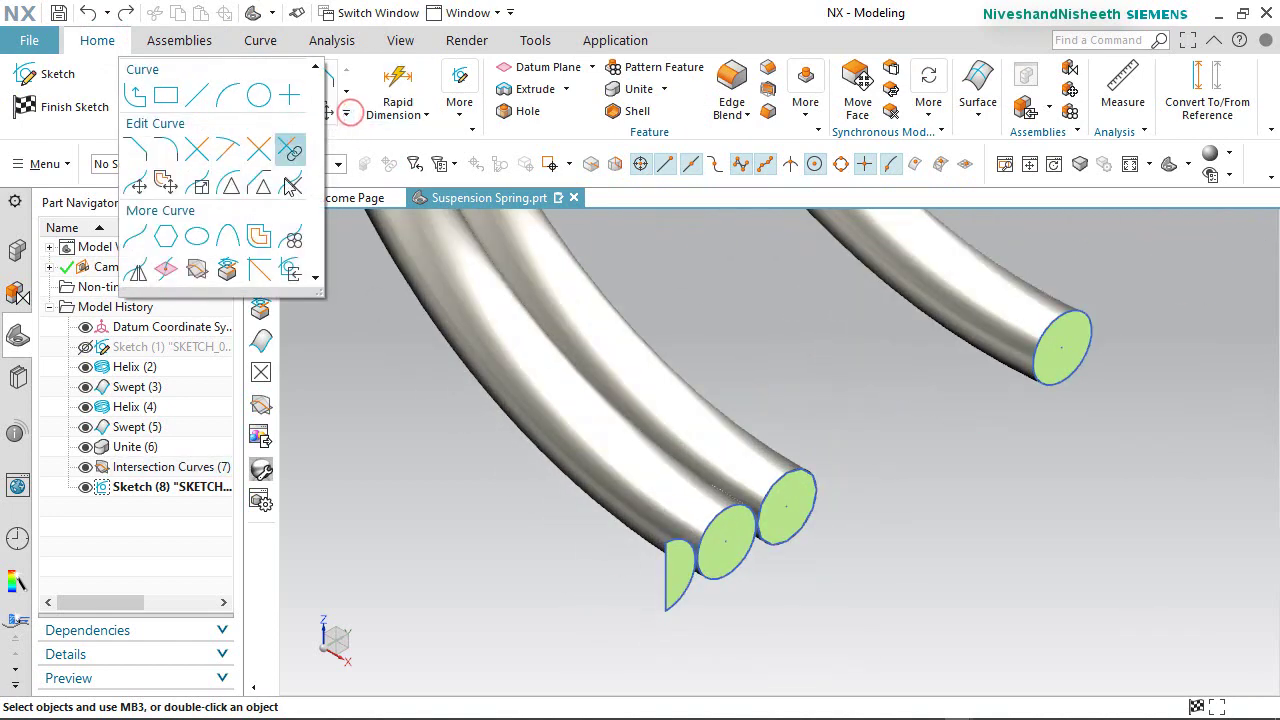
{"action": "left_click", "coordinate": [226, 268]}
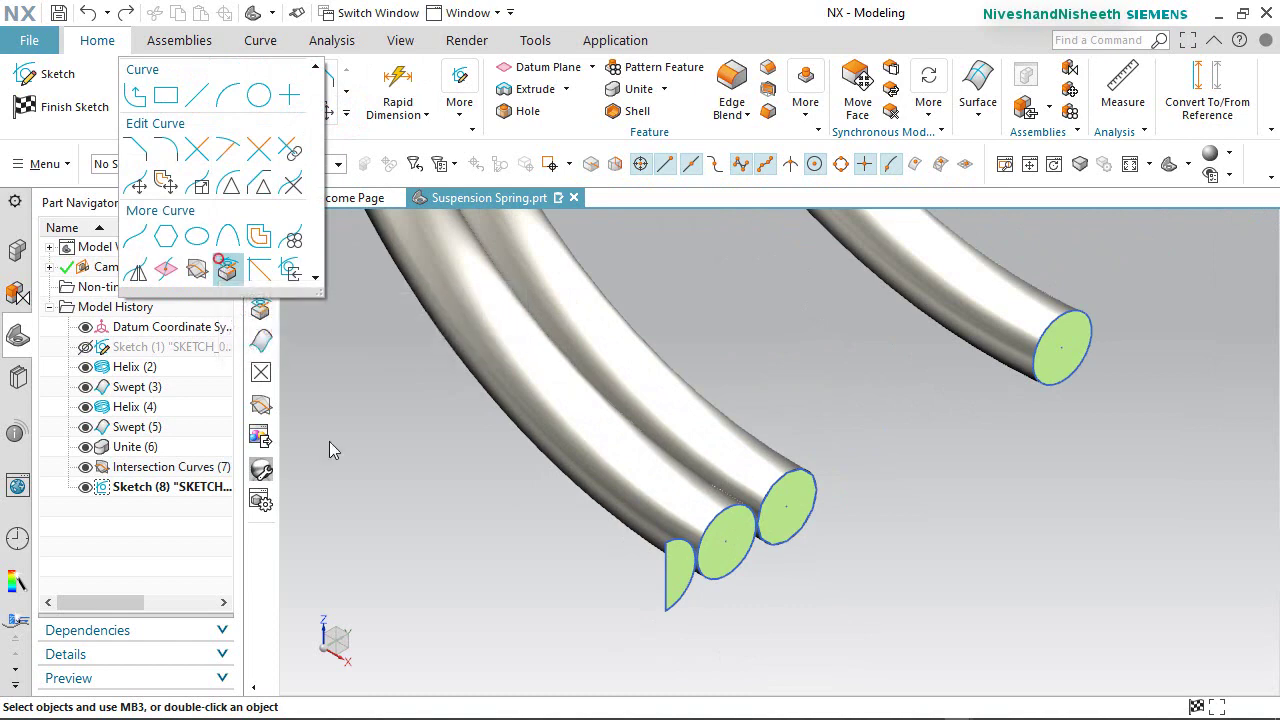
{"action": "left_click", "coordinate": [684, 592]}
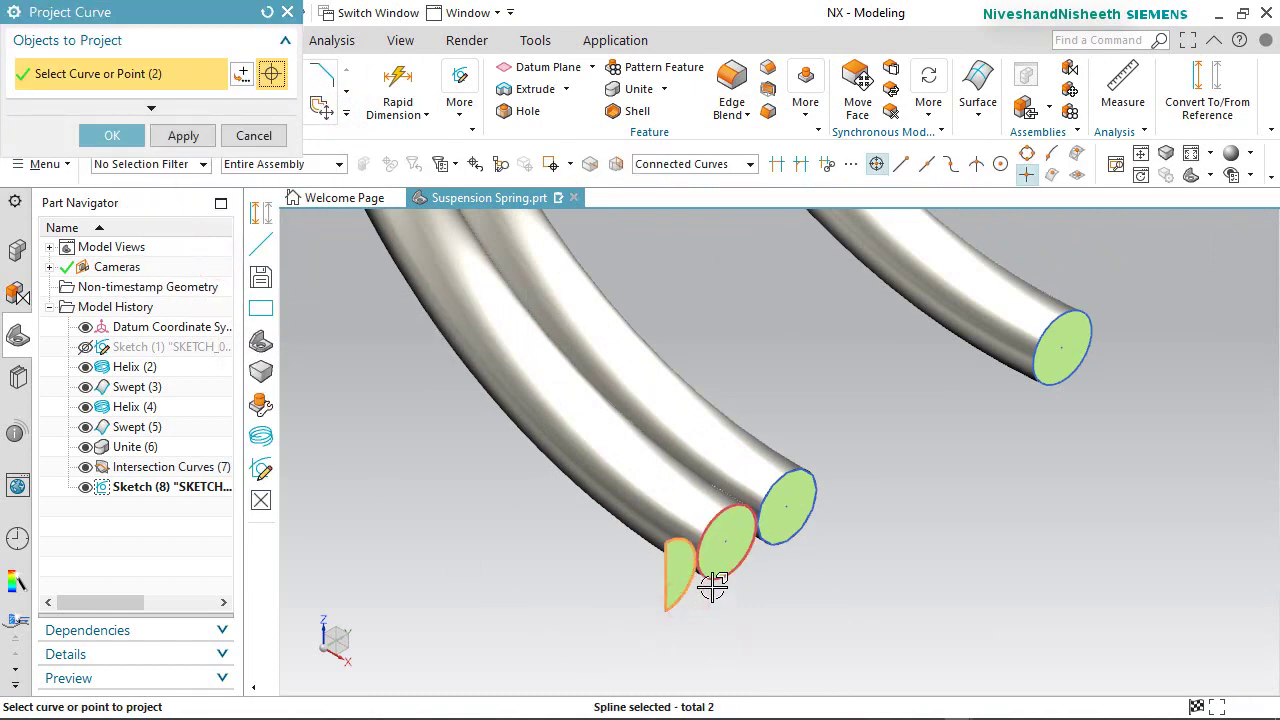
{"action": "left_click", "coordinate": [712, 588]}
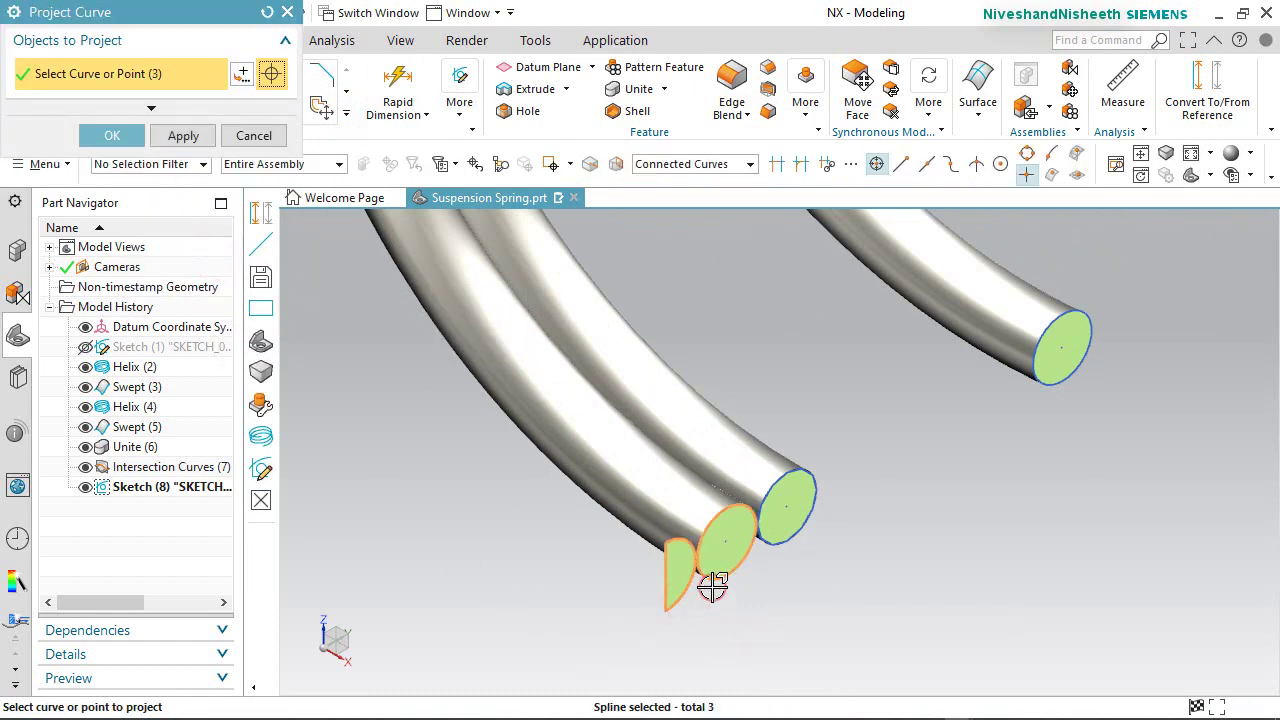
{"action": "left_click", "coordinate": [112, 135]}
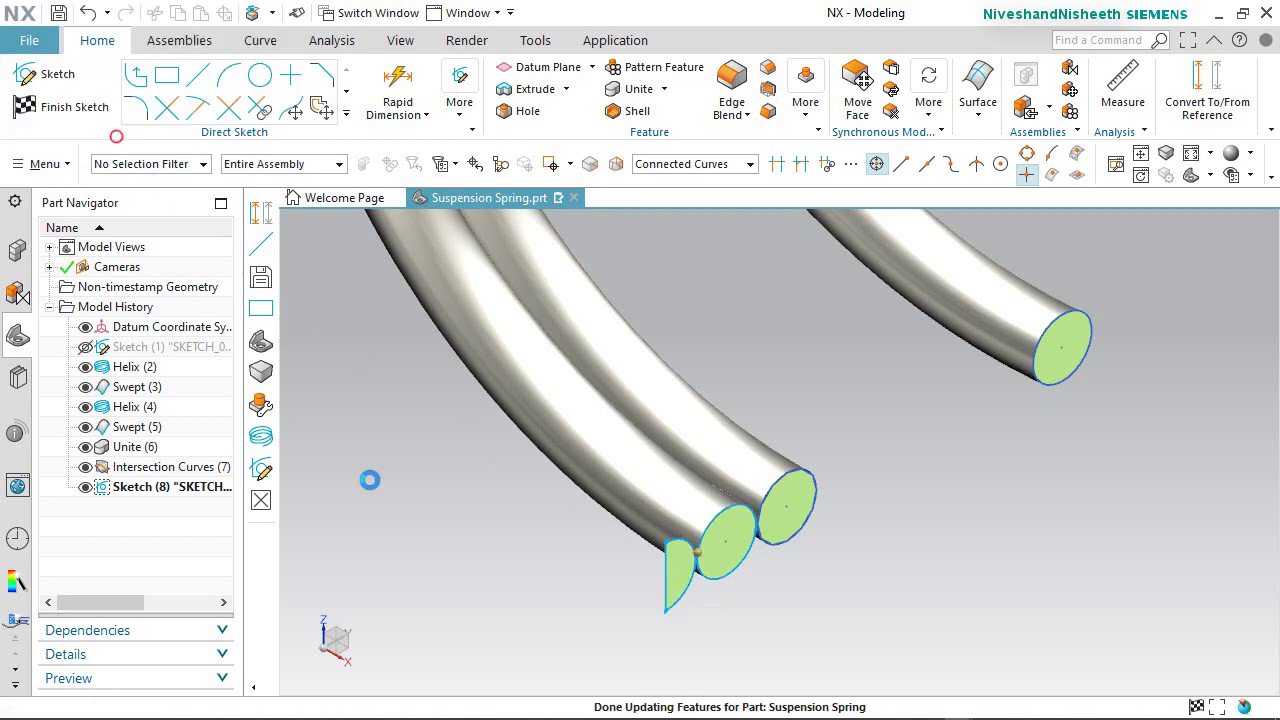
{"action": "left_click", "coordinate": [86, 467]}
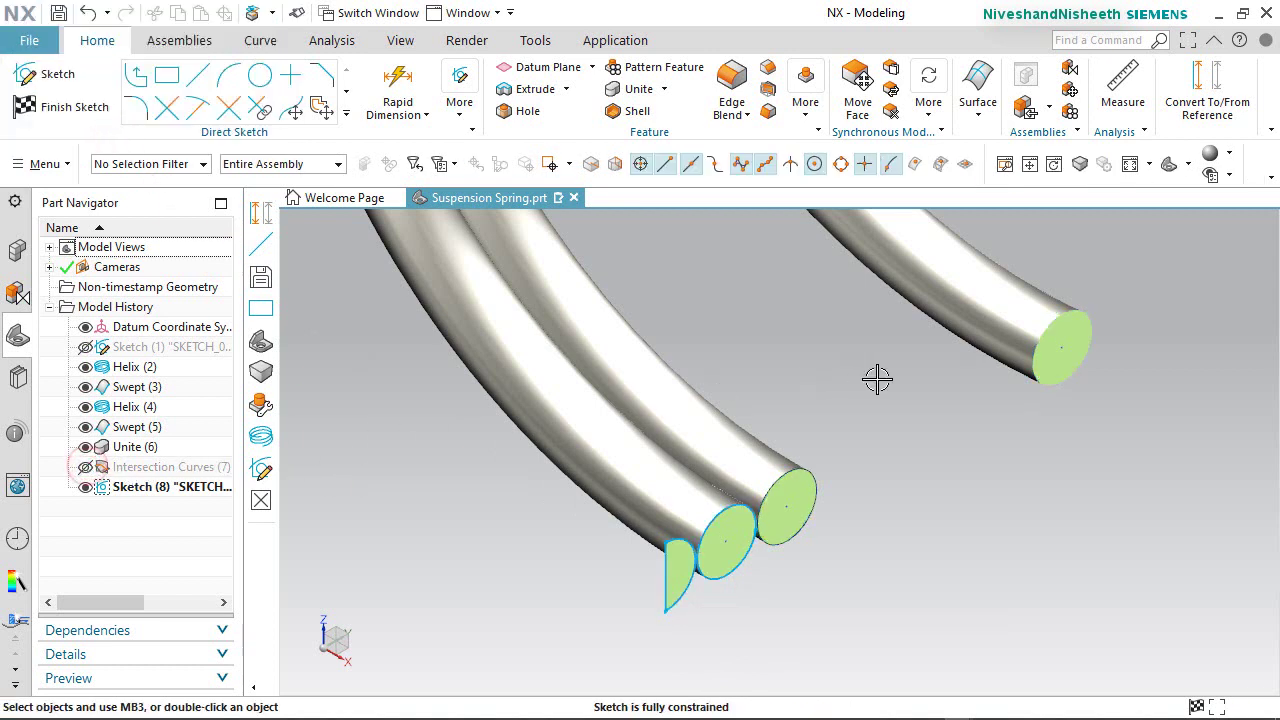
Orient the view to the sketch and convert all the projected end-coil curves to reference.
{"action": "middle_click_drag", "start_coordinate": [1011, 482], "coordinate": [974, 437]}
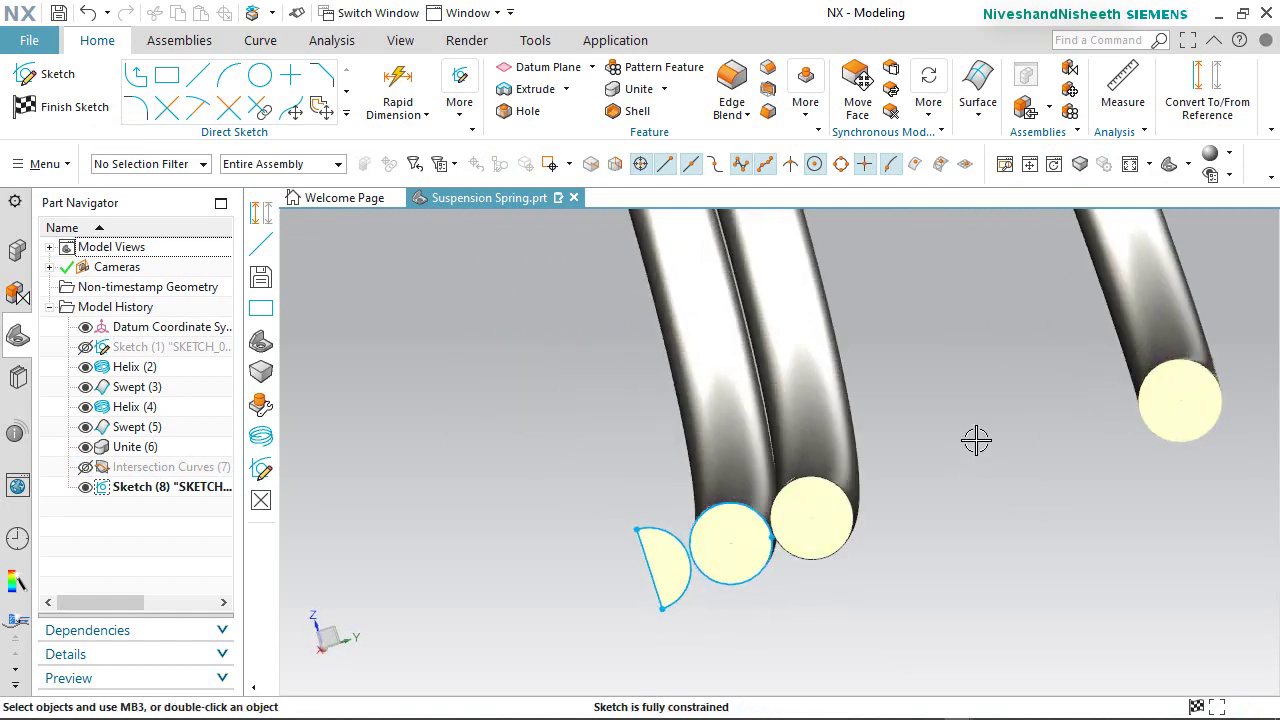
{"action": "right_click", "coordinate": [940, 441]}
{"action": "left_click", "coordinate": [940, 441]}
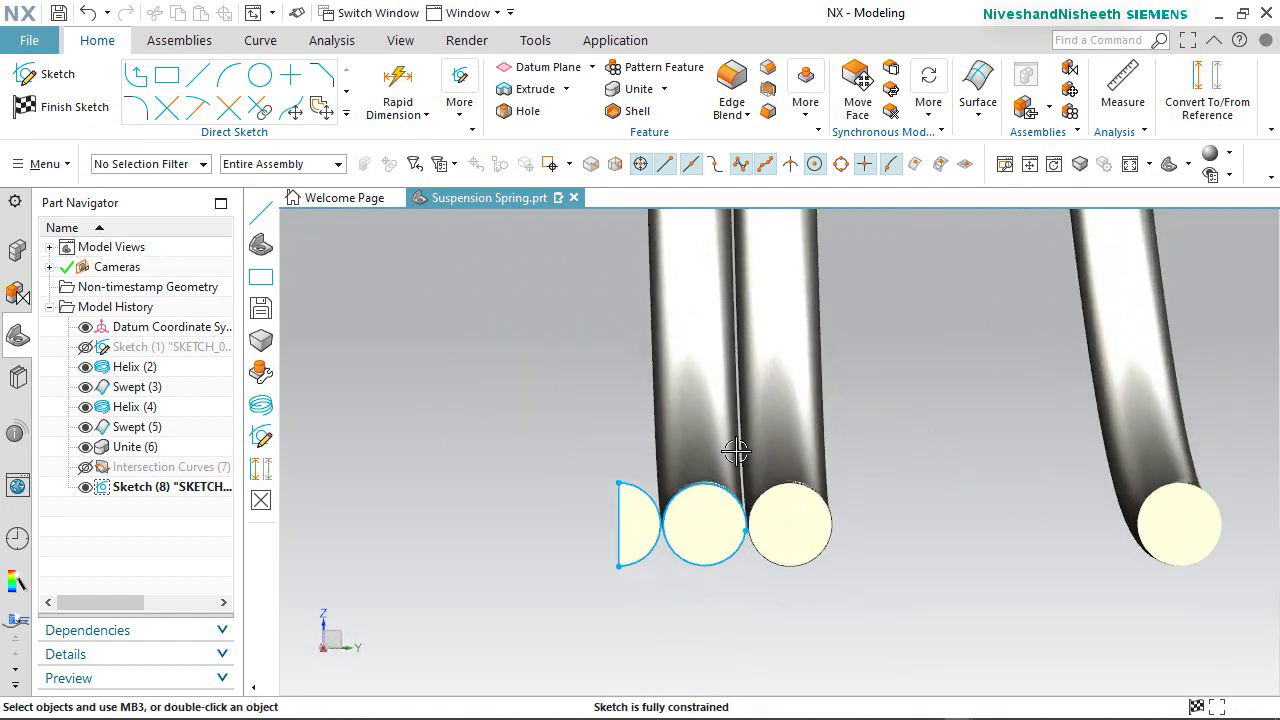
{"action": "mouse_move", "coordinate": [585, 434]}
{"action": "left_mouse_down"}
{"action": "mouse_move", "coordinate": [697, 580]}
{"action": "mouse_move", "coordinate": [760, 636]}
{"action": "left_mouse_up"}
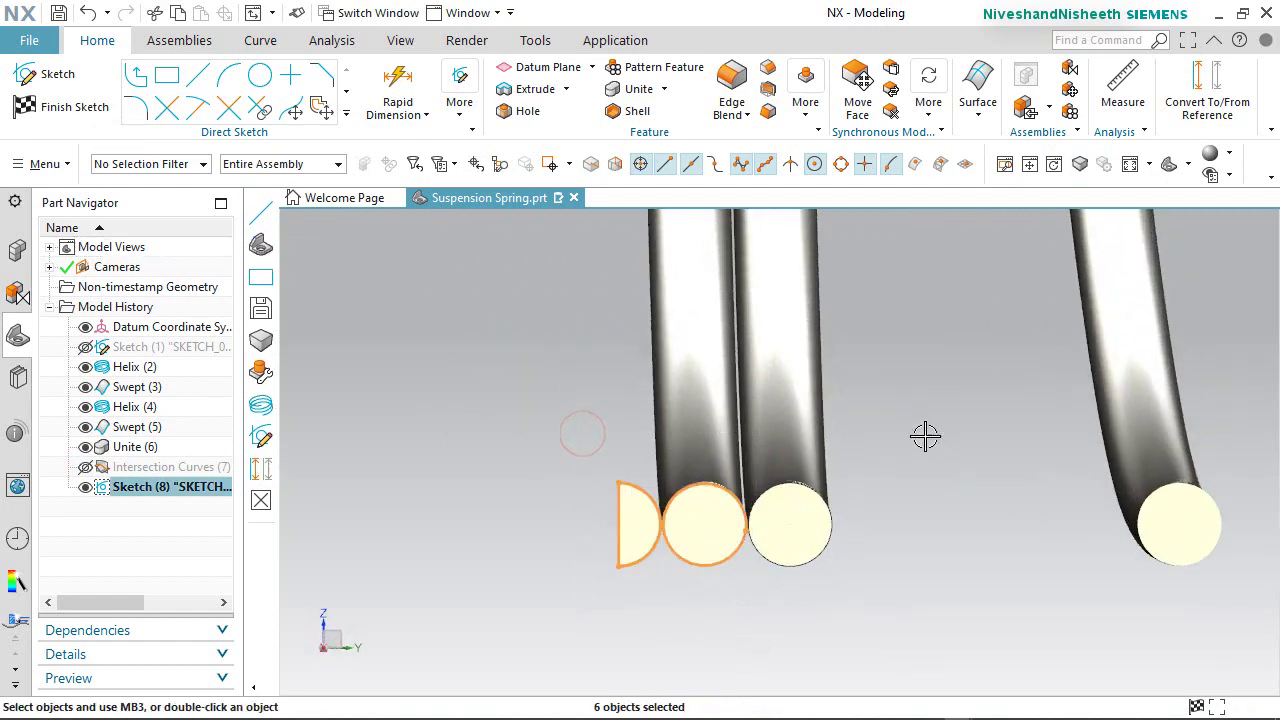
{"action": "left_click", "coordinate": [1193, 86]}
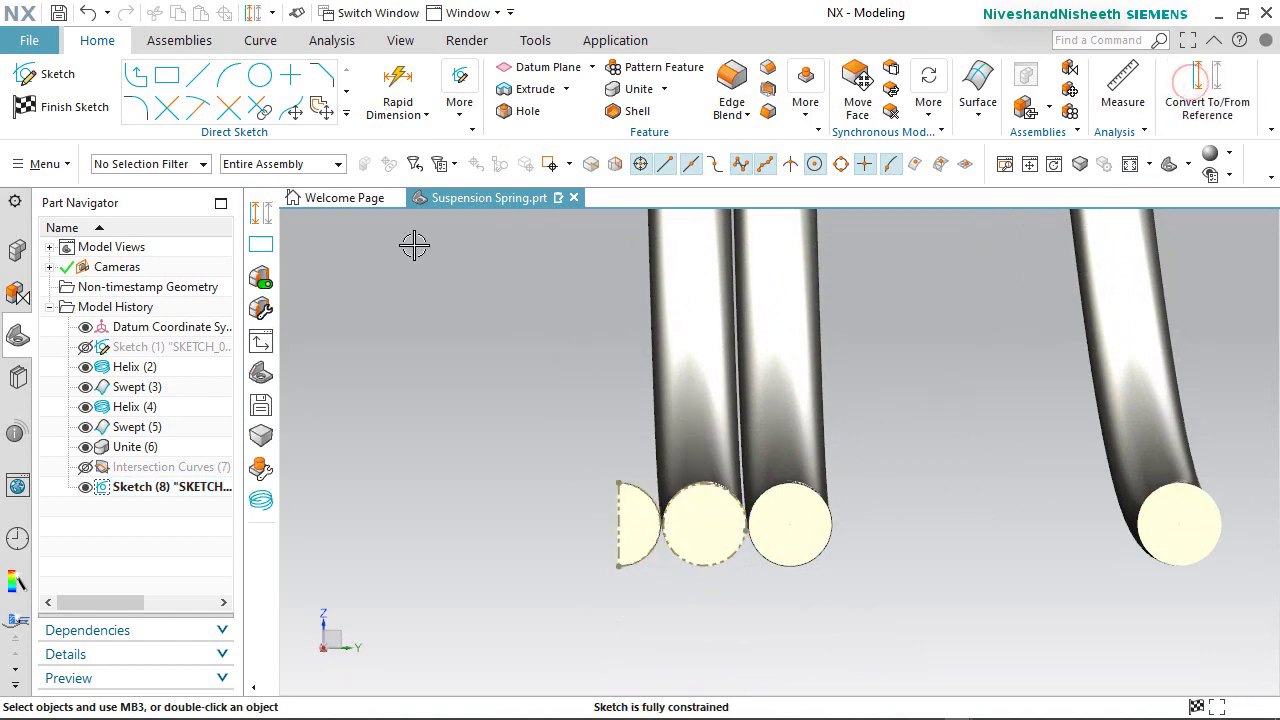
Sketch a rectangle about 0.35 in wide and 1.04 in high just outside the closed-coil end of the spring.
{"action": "left_click", "coordinate": [167, 77]}
{"action": "middle_click_drag", "start_coordinate": [751, 614], "coordinate": [585, 349]}
{"action": "left_click", "coordinate": [521, 234]}
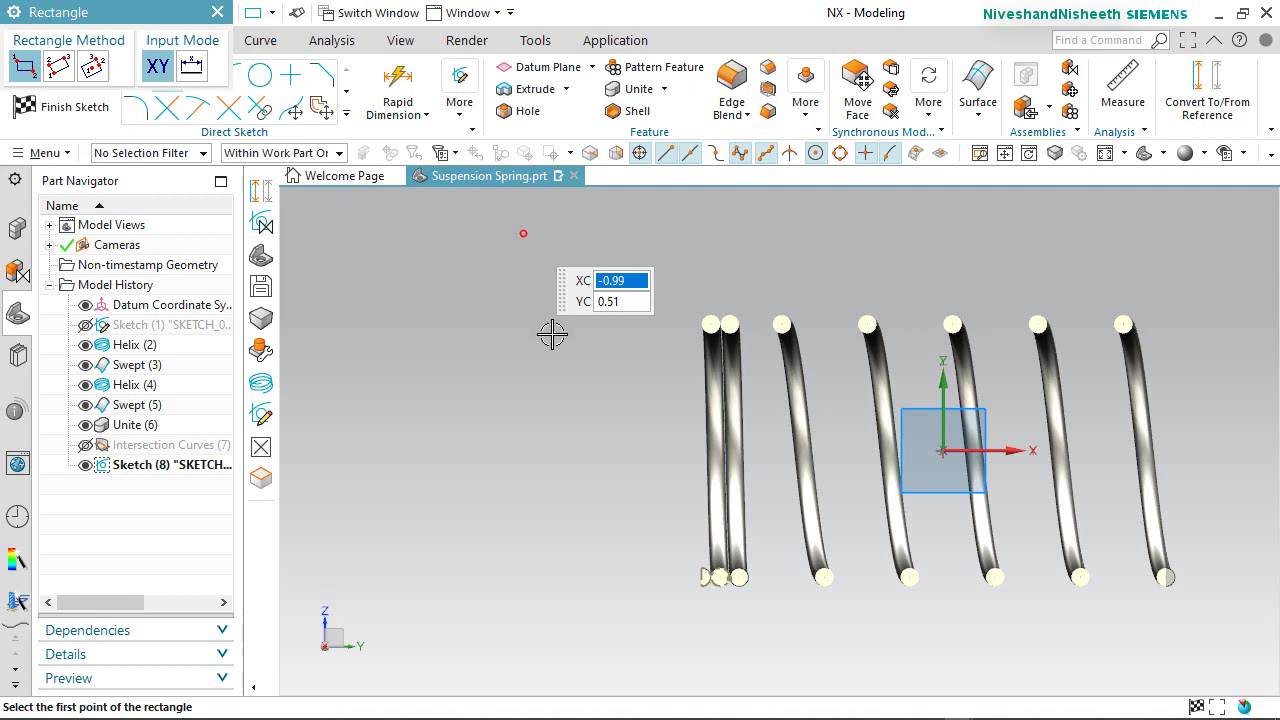
{"action": "left_click", "coordinate": [670, 677]}
{"action": "right_click", "coordinate": [791, 245]}
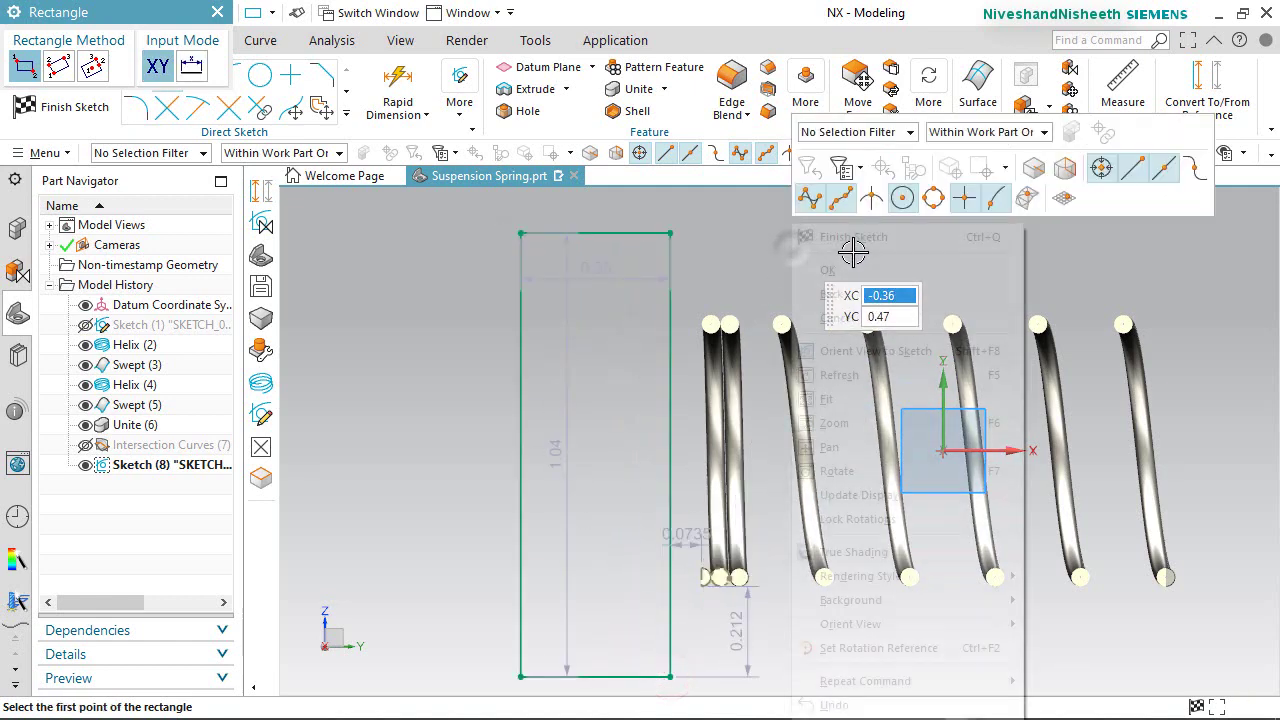
{"action": "left_click", "coordinate": [846, 268]}
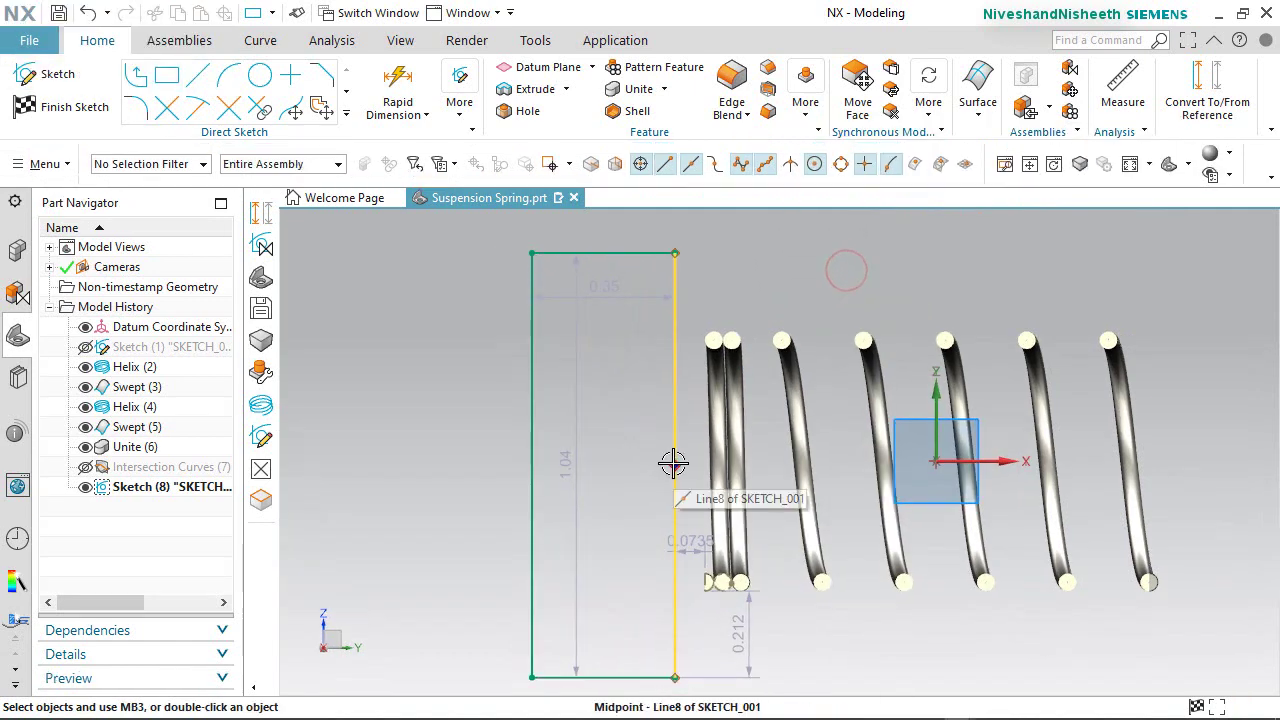
Align the midpoint of the rectangle's side nearest the spring horizontally with the sketch origin, and make that side tangent to the outermost full-circle coil section.
{"action": "left_click", "coordinate": [933, 462]}
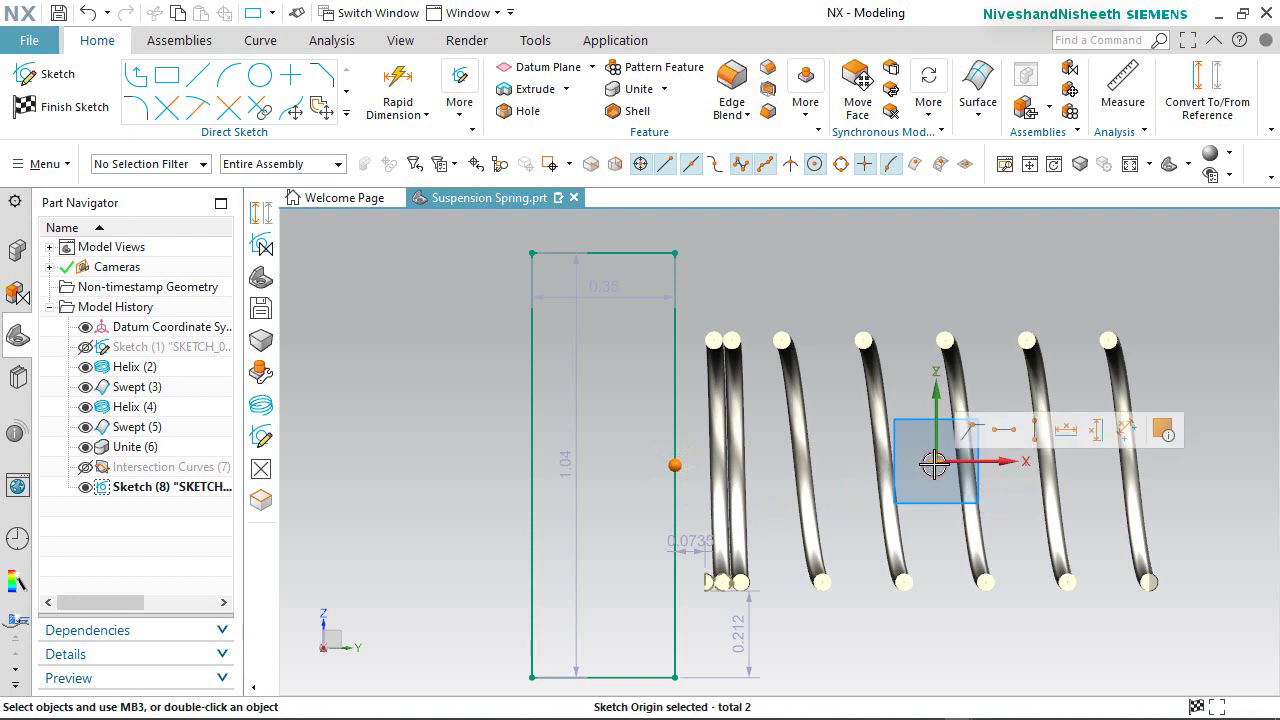
{"action": "left_click", "coordinate": [1005, 432]}
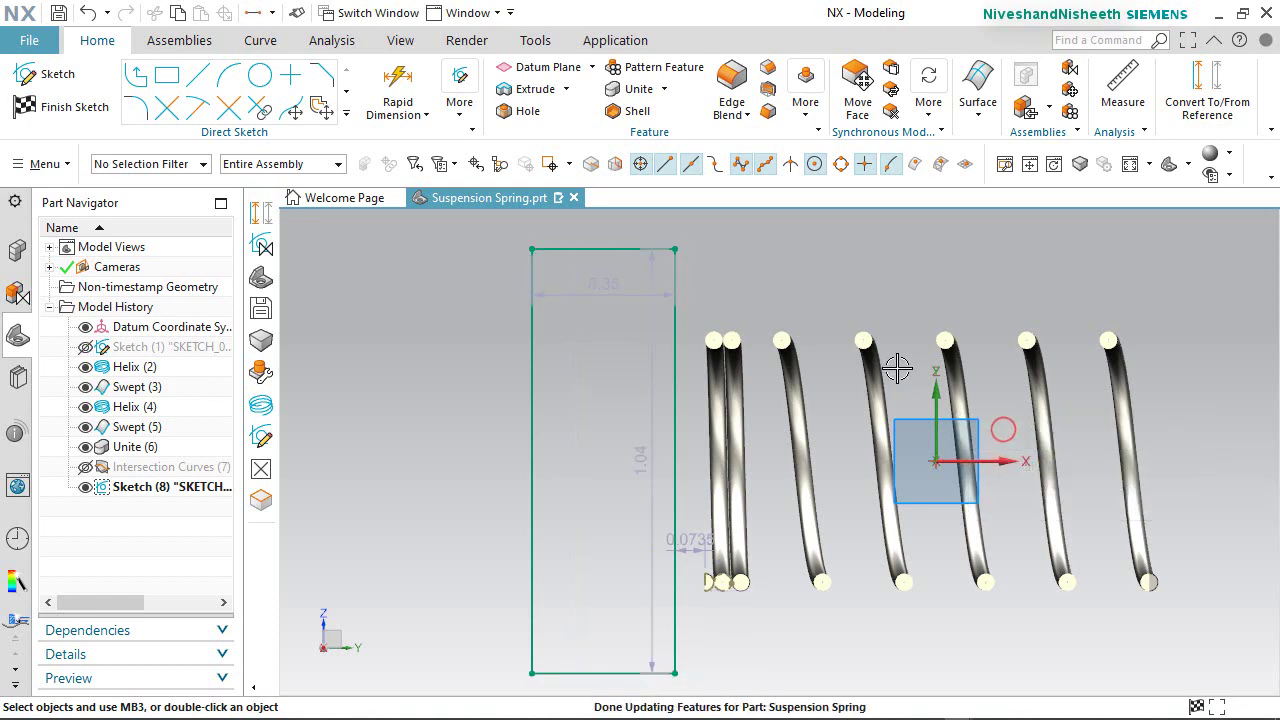
{"action": "scroll", "coordinate": [637, 590], "scroll_direction": "up", "scroll_amount": 5}
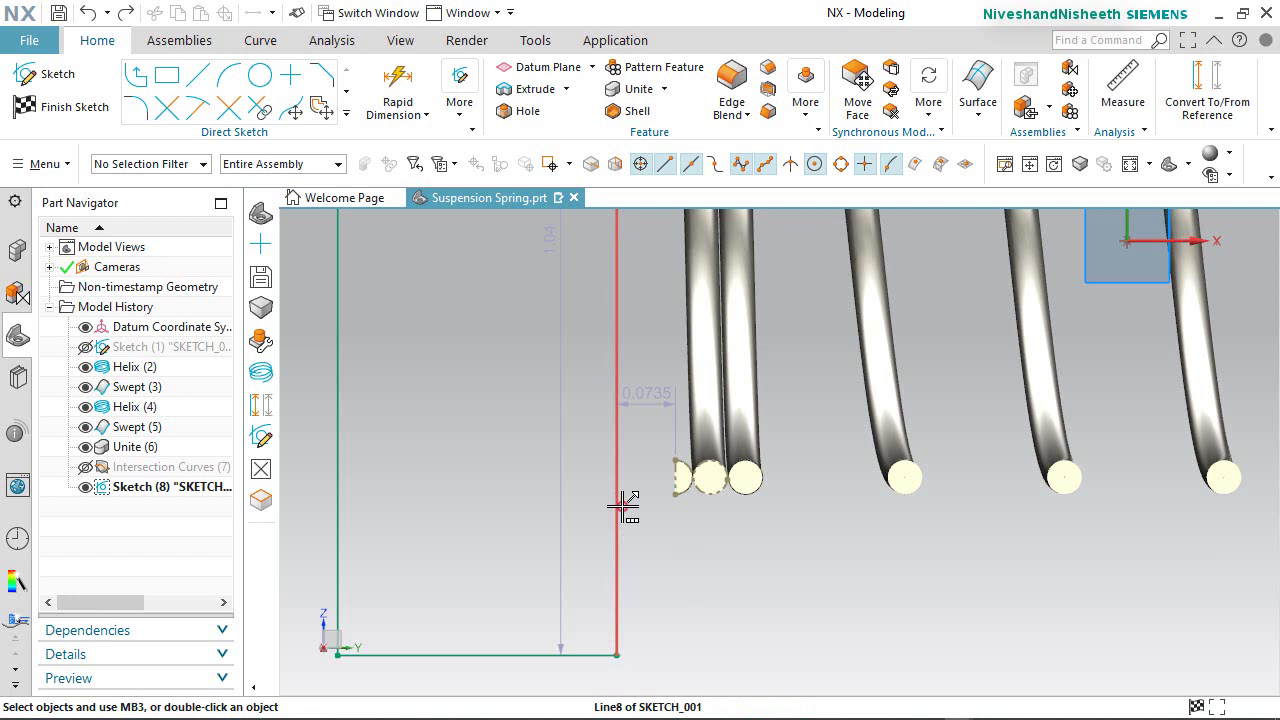
{"action": "left_click", "coordinate": [621, 507]}
{"action": "left_click", "coordinate": [717, 524]}
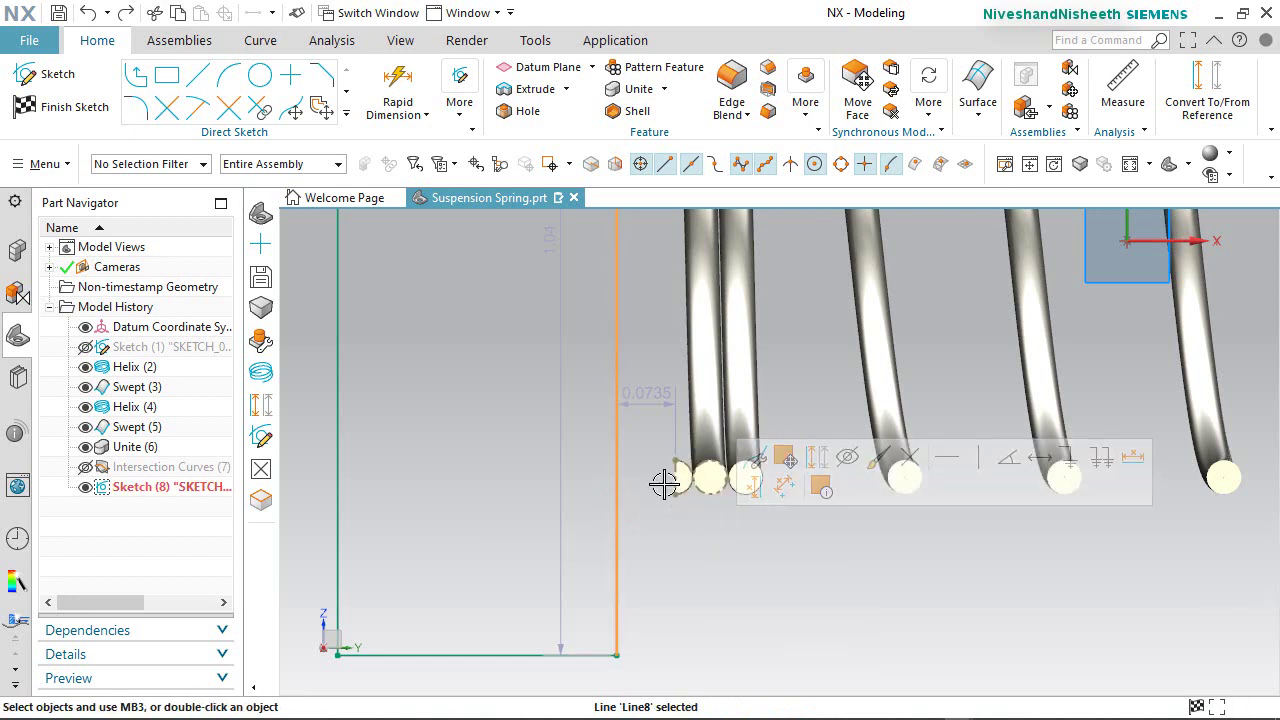
{"action": "scroll", "coordinate": [663, 483], "scroll_direction": "up", "scroll_amount": 4}
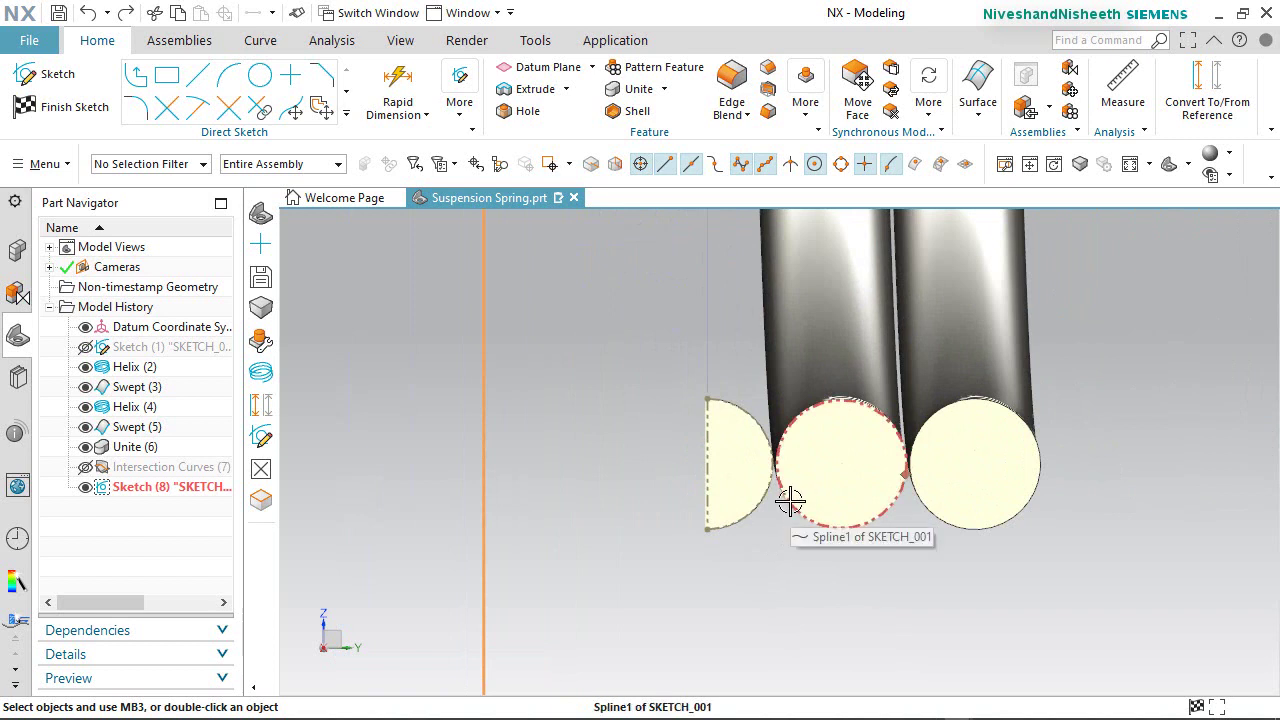
{"action": "left_click", "coordinate": [791, 503]}
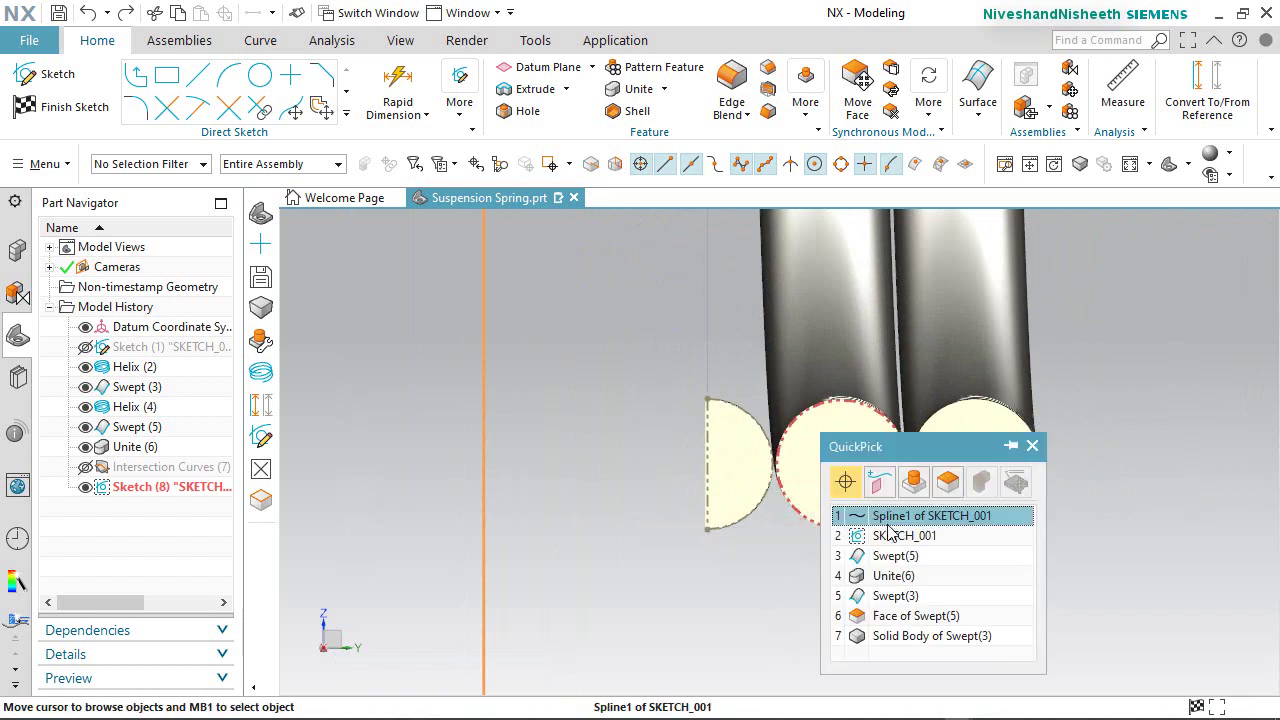
{"action": "left_click", "coordinate": [892, 517]}
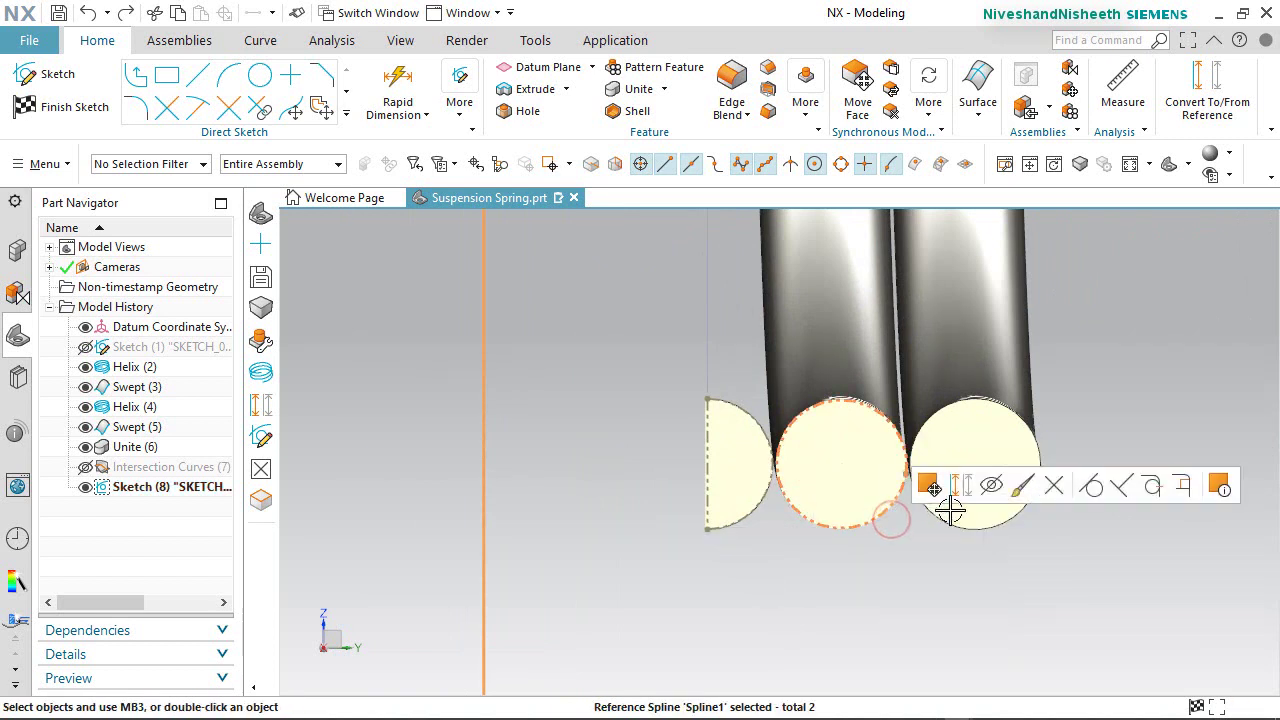
{"action": "left_click", "coordinate": [1091, 485]}
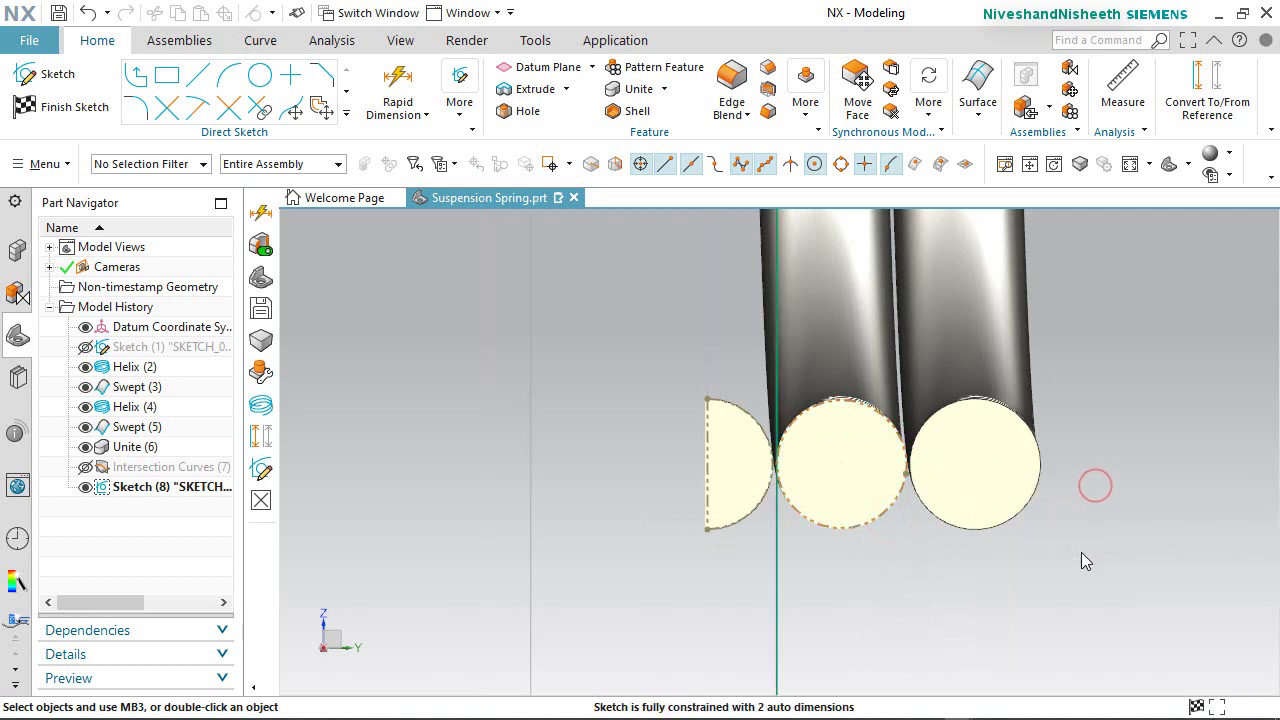
{"action": "scroll", "coordinate": [782, 450], "scroll_direction": "up", "scroll_amount": 3}
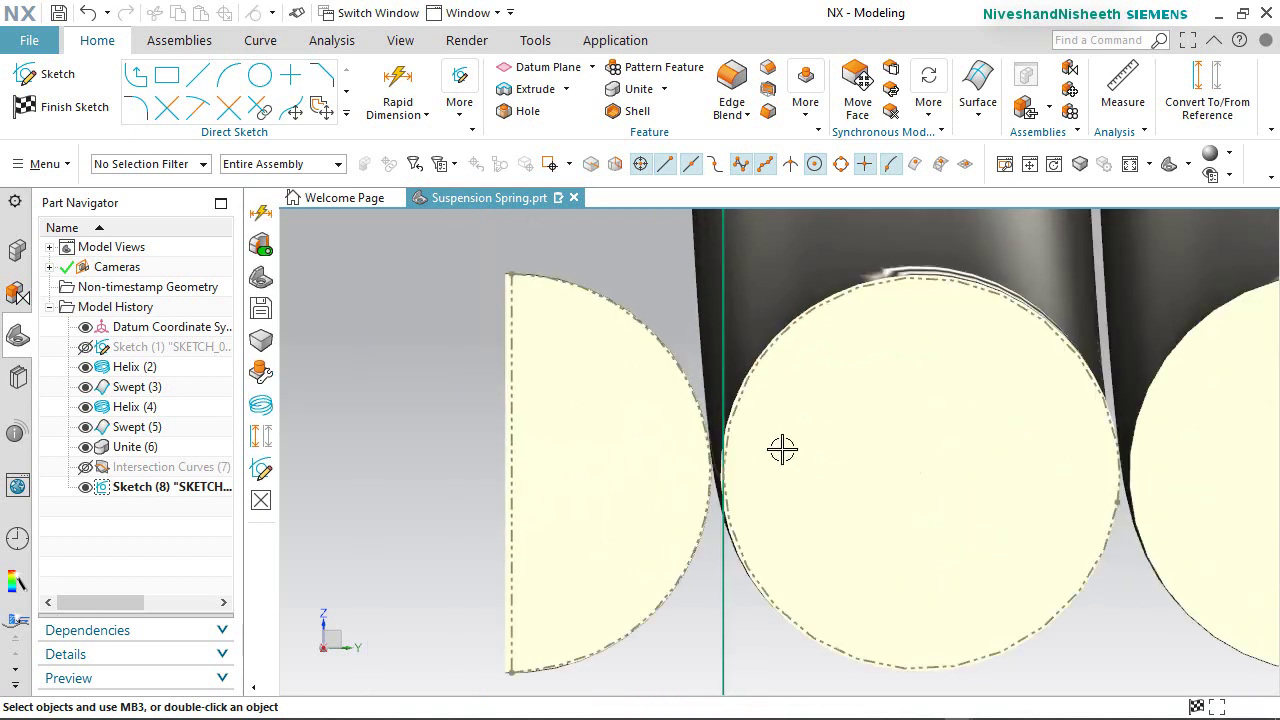
{"action": "scroll", "coordinate": [782, 450], "scroll_direction": "down", "scroll_amount": 8}
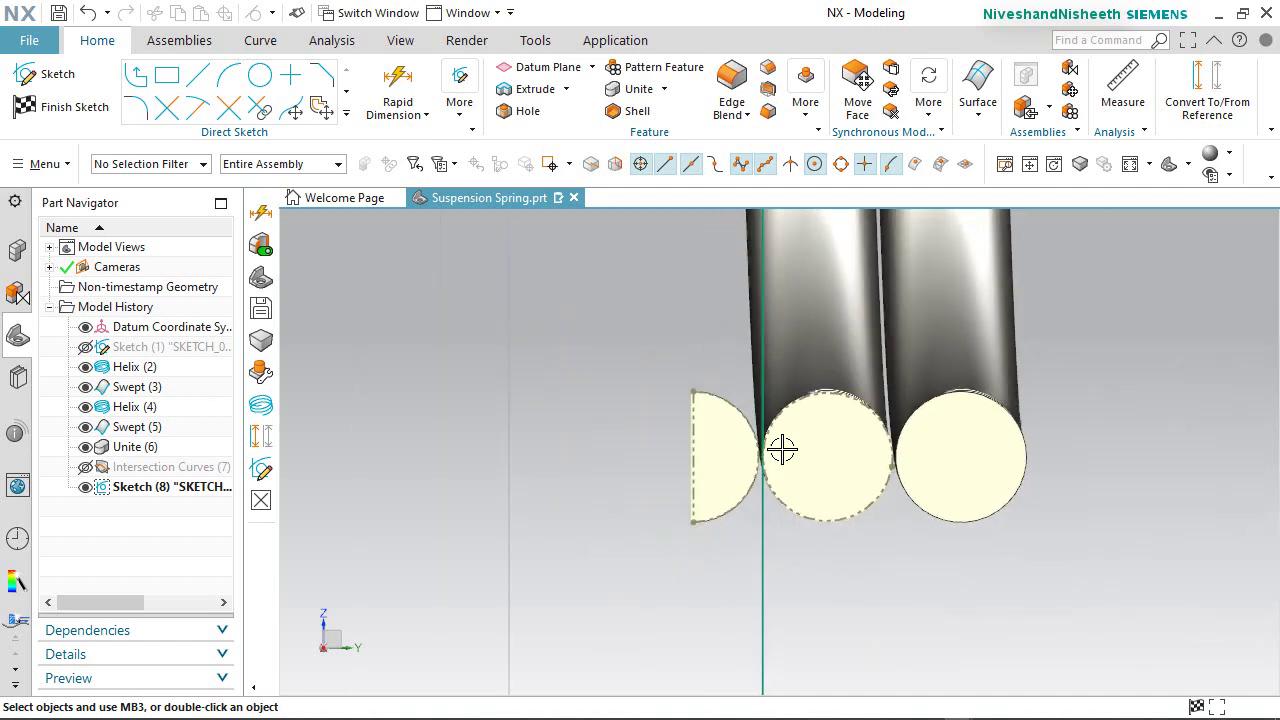
{"action": "scroll", "coordinate": [718, 438], "scroll_direction": "up", "scroll_amount": 3}
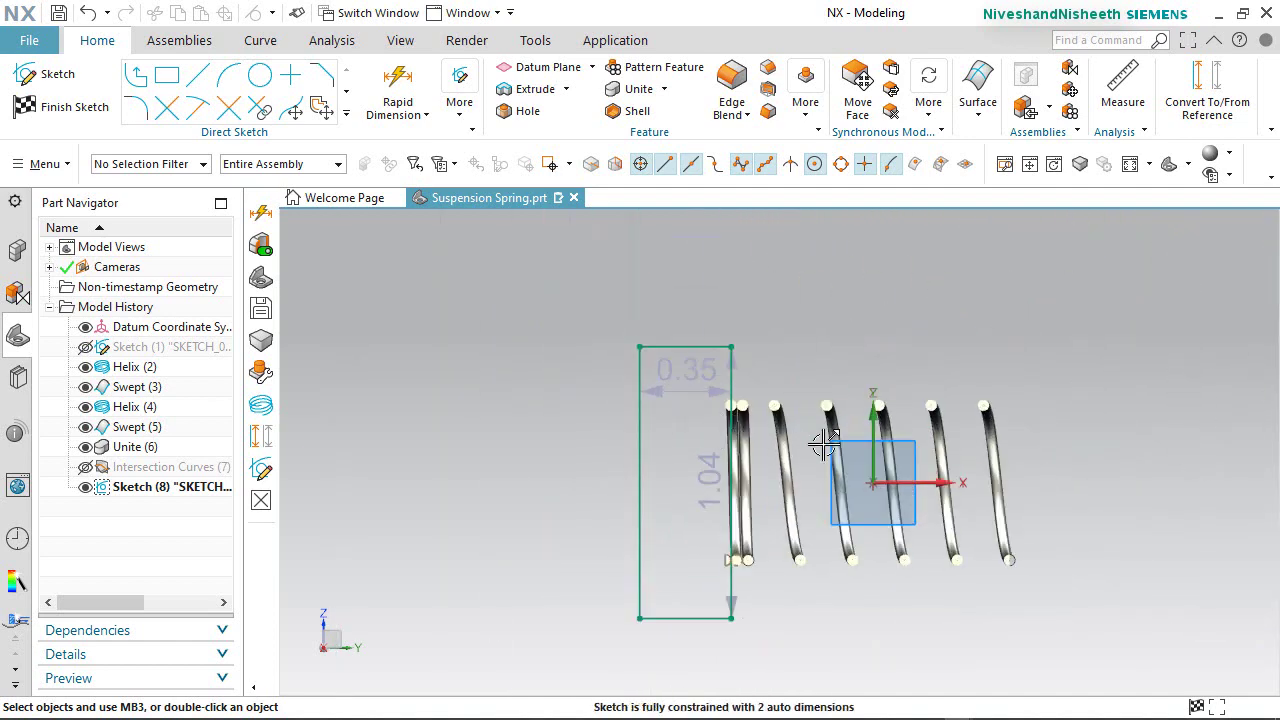
Finish the trimming sketch and turn off the section clipping of the spring.
{"action": "left_click", "coordinate": [62, 106]}
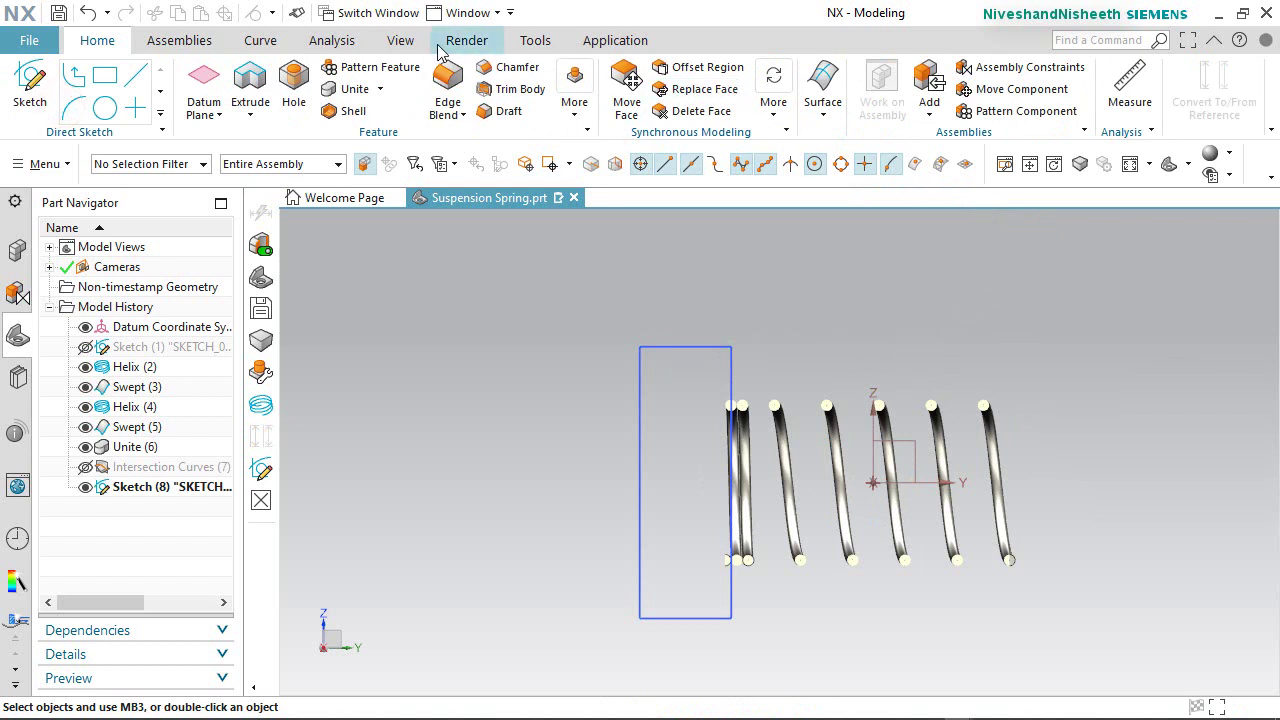
{"action": "left_click", "coordinate": [401, 40]}
{"action": "left_click", "coordinate": [471, 88]}
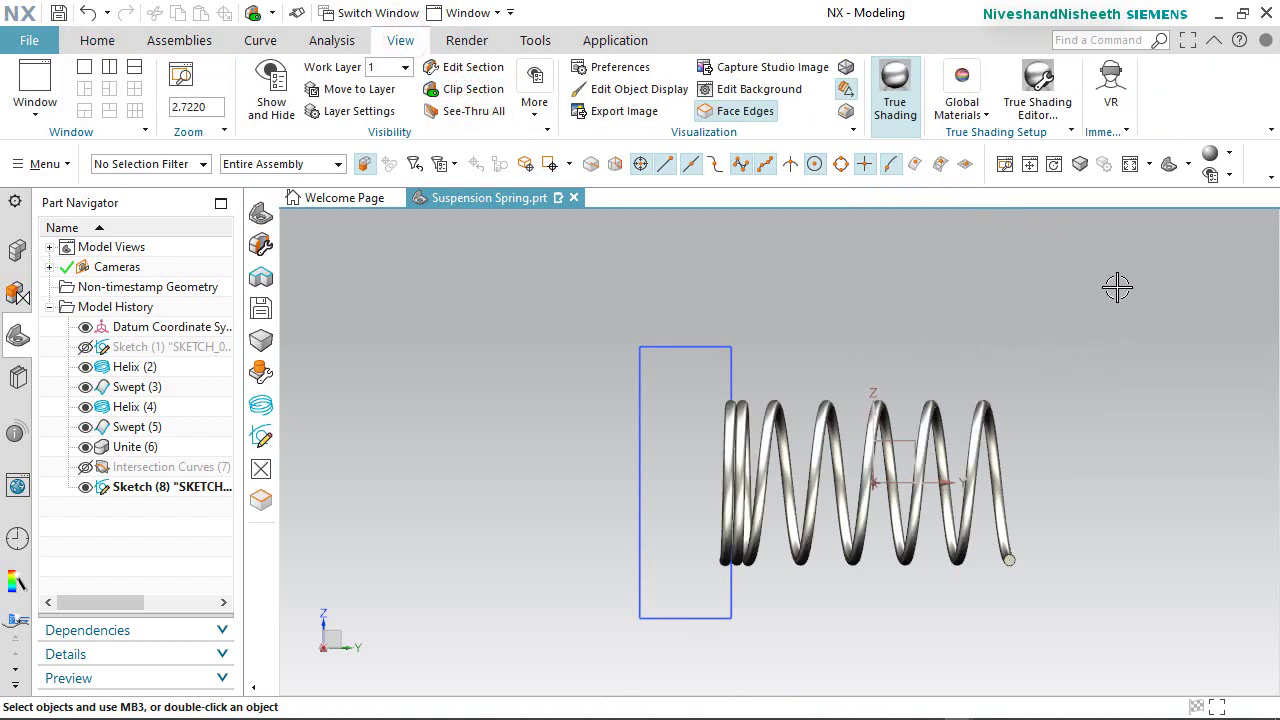
Extrude the rectangle by a symmetric distance of 1 in and subtract it from the spring to flatten the closed-coil end.
{"action": "left_click", "coordinate": [1187, 164]}
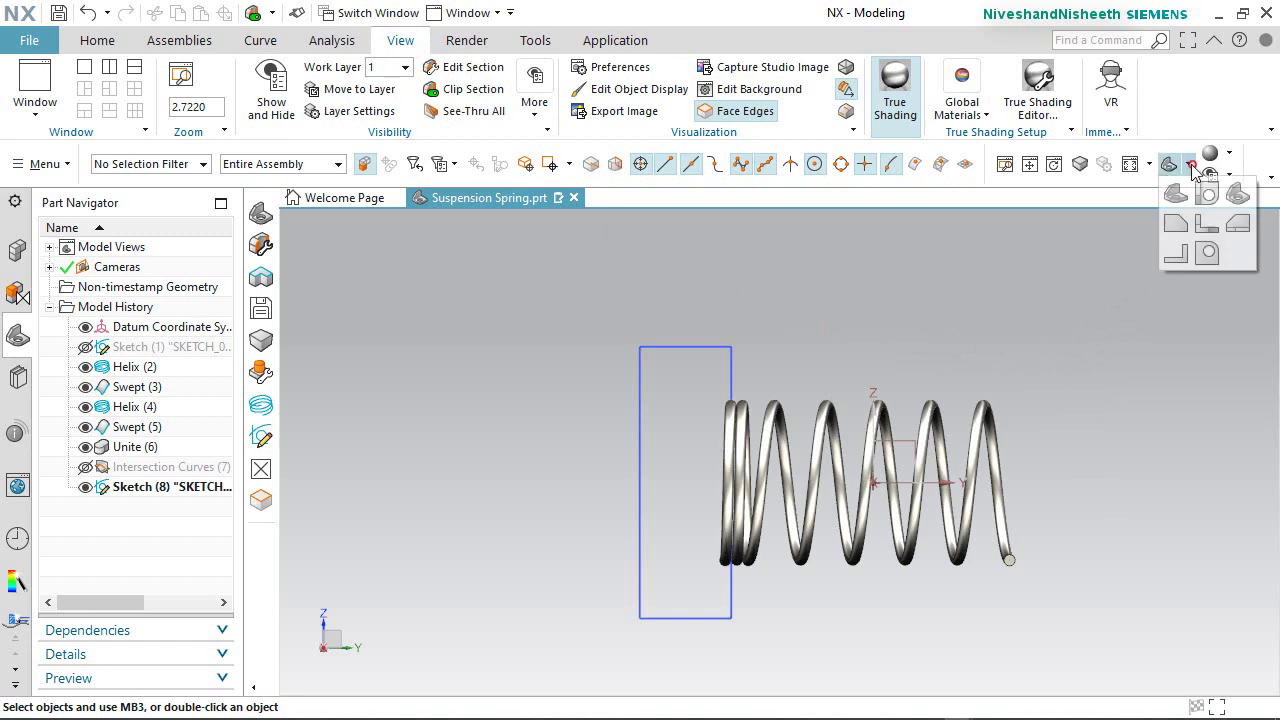
{"action": "left_click", "coordinate": [1234, 198]}
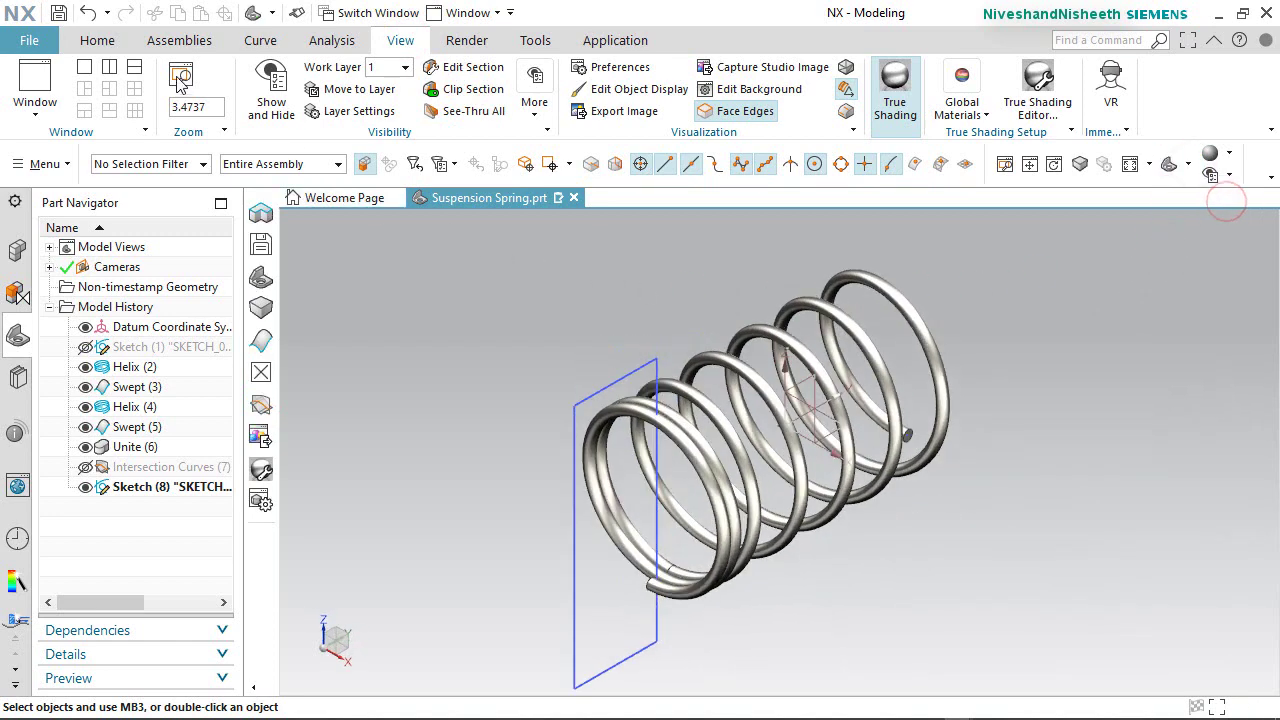
{"action": "left_click", "coordinate": [97, 40]}
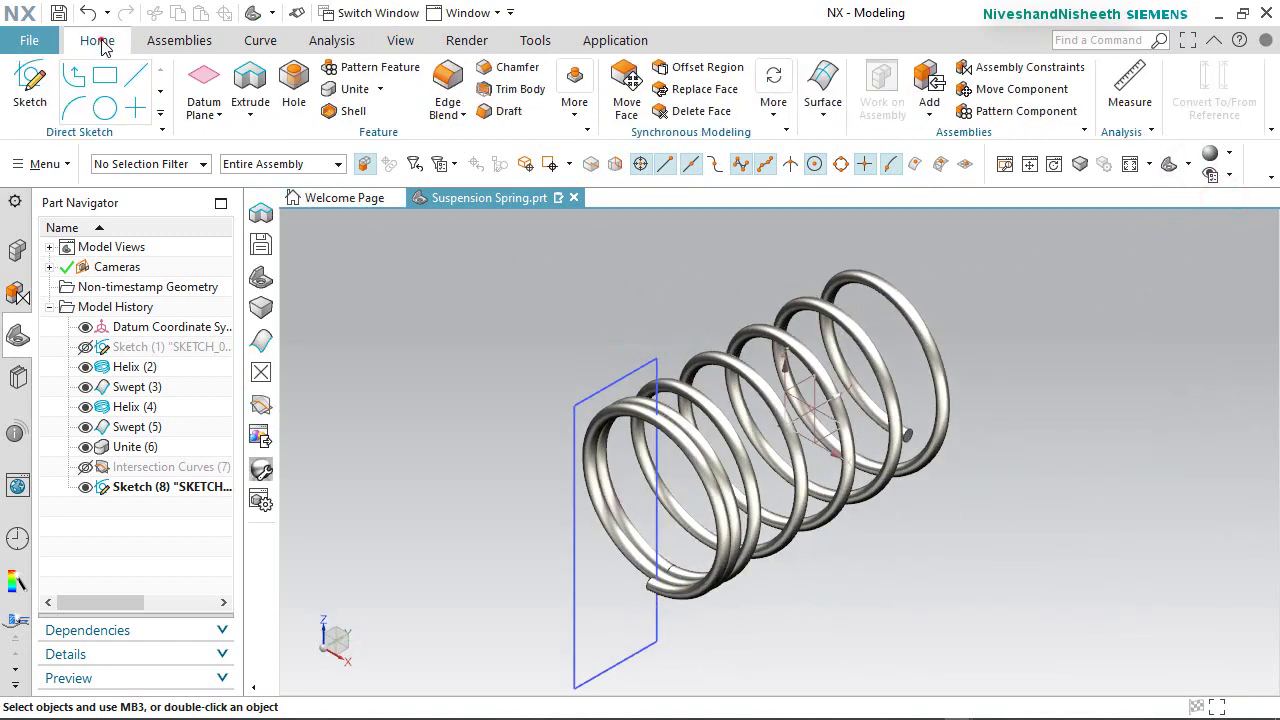
{"action": "left_click", "coordinate": [250, 85]}
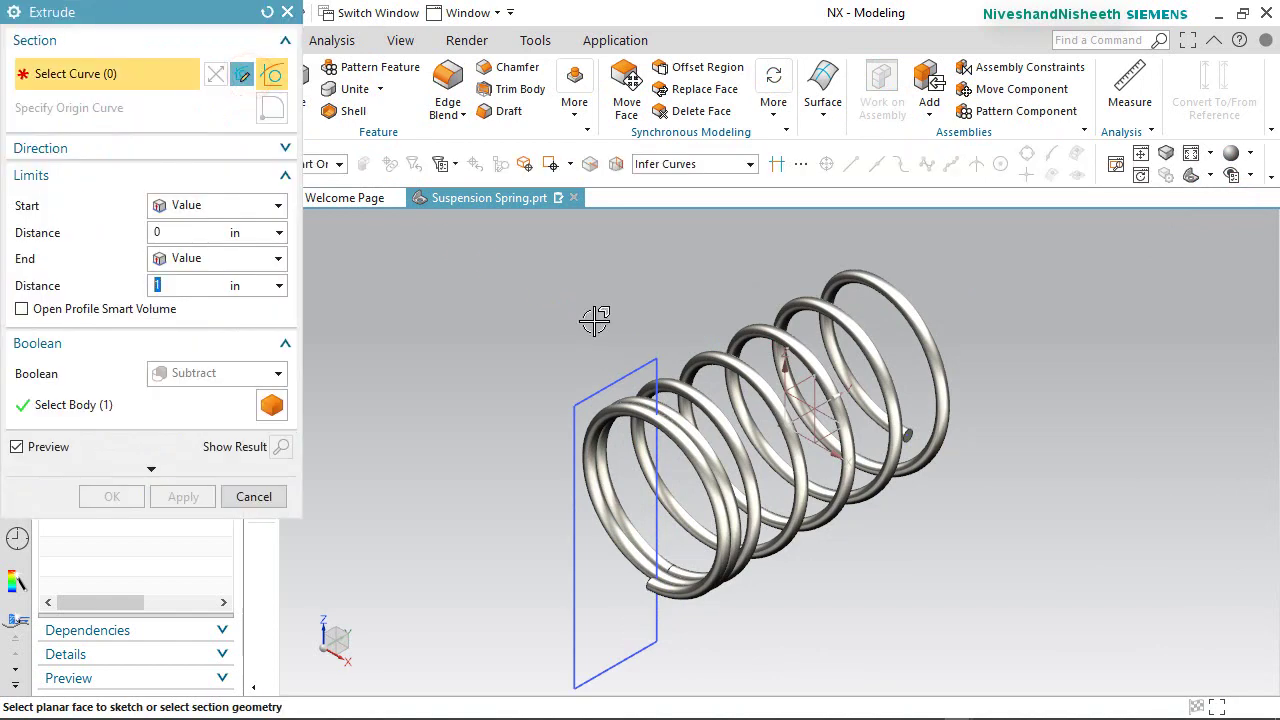
{"action": "left_click_drag", "start_coordinate": [243, 13], "coordinate": [538, 243]}
{"action": "scroll", "coordinate": [1095, 473], "scroll_direction": "down", "scroll_amount": 3}
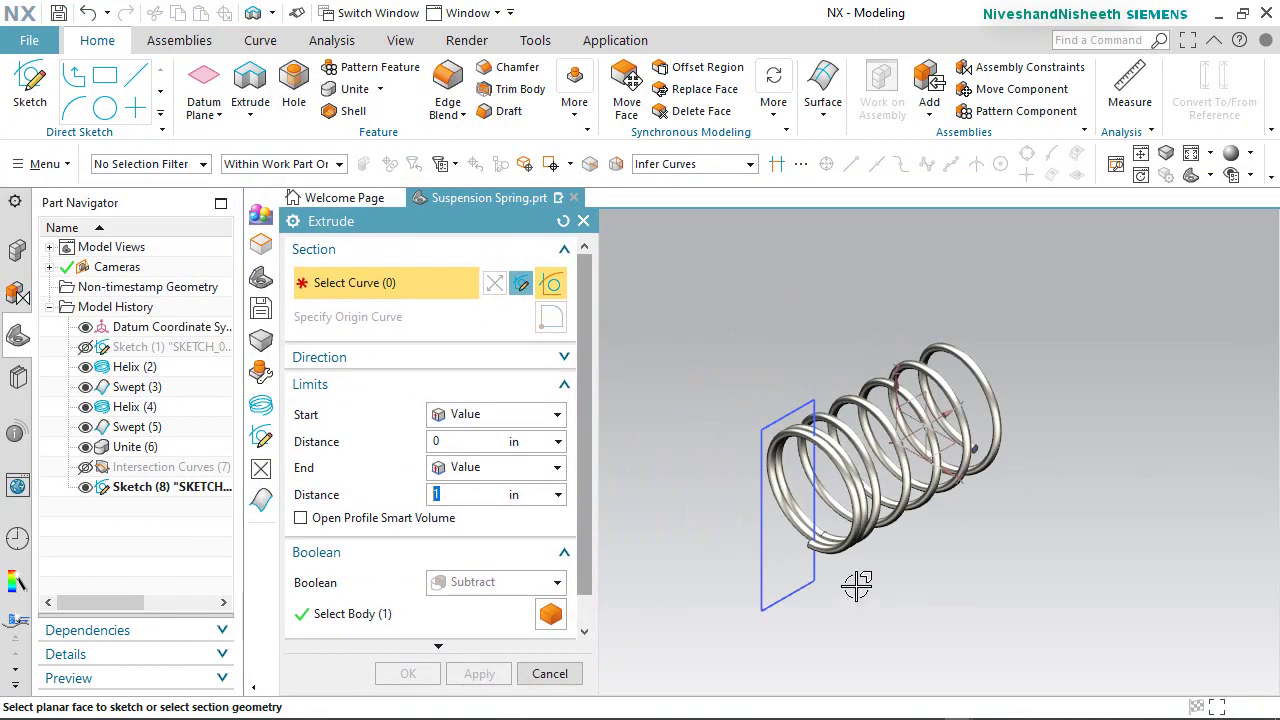
{"action": "left_click", "coordinate": [745, 483]}
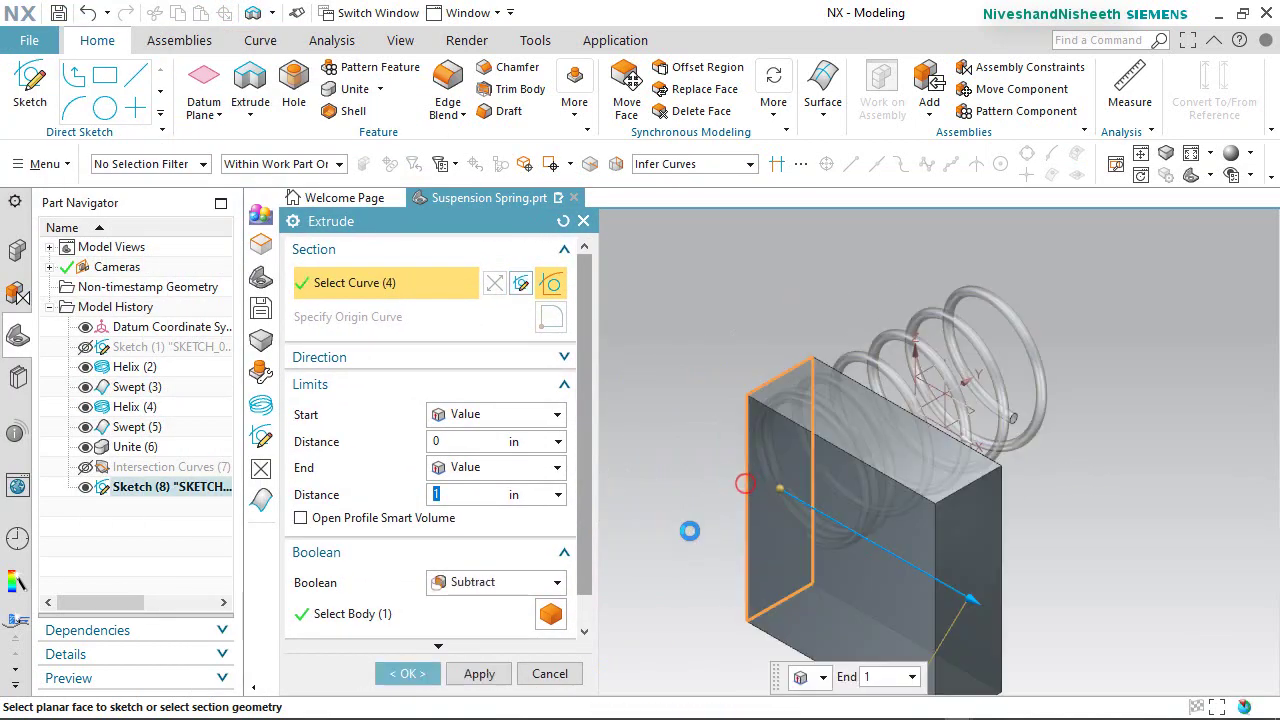
{"action": "left_click", "coordinate": [533, 412]}
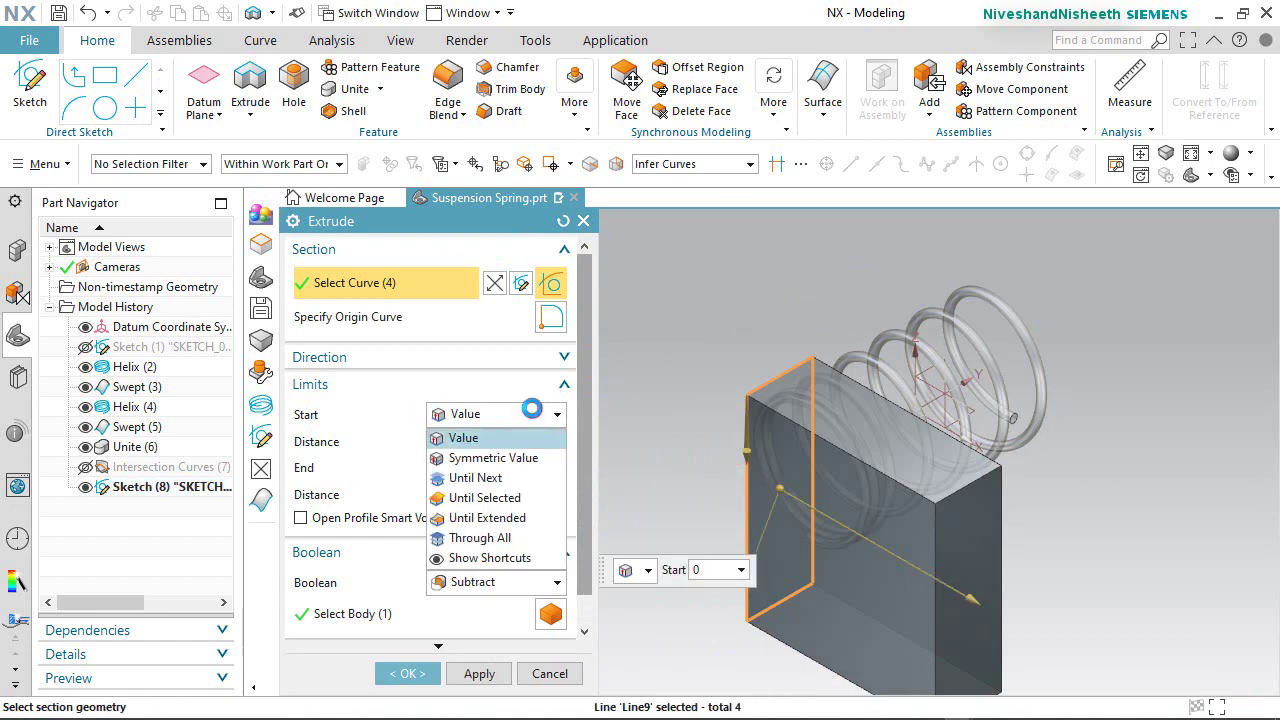
{"action": "left_click", "coordinate": [505, 460]}
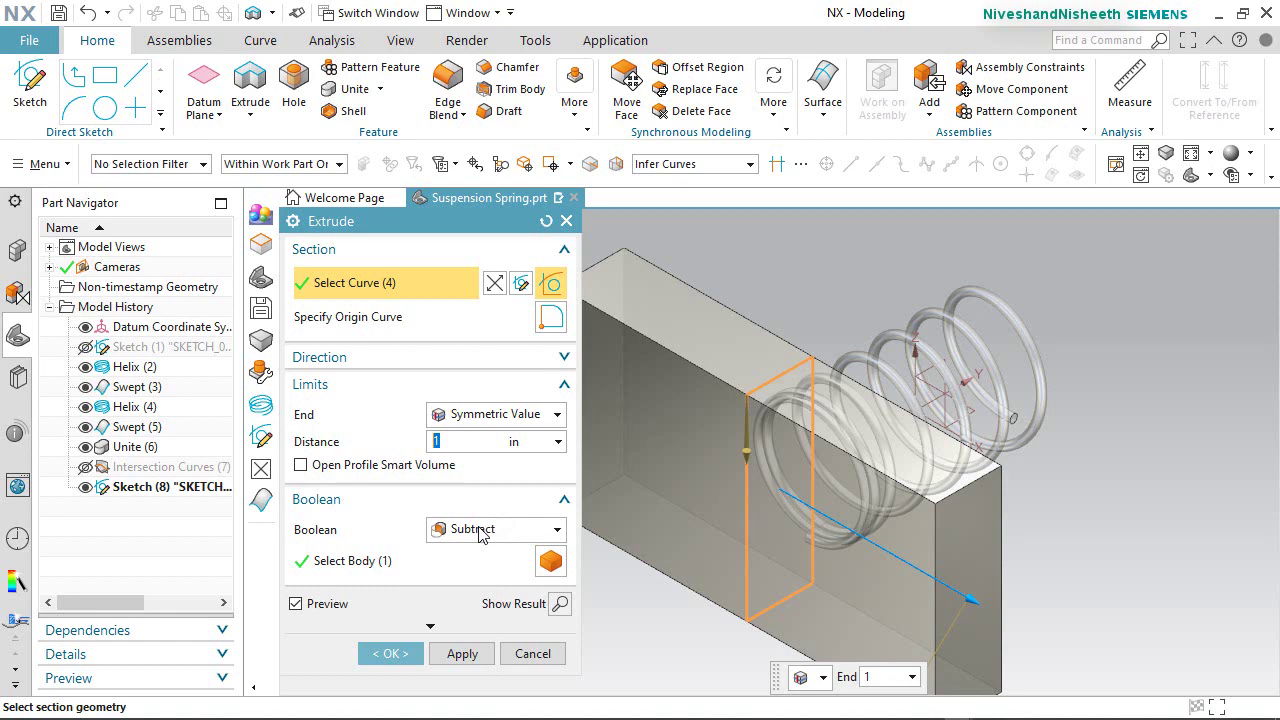
{"action": "left_click", "coordinate": [391, 653]}
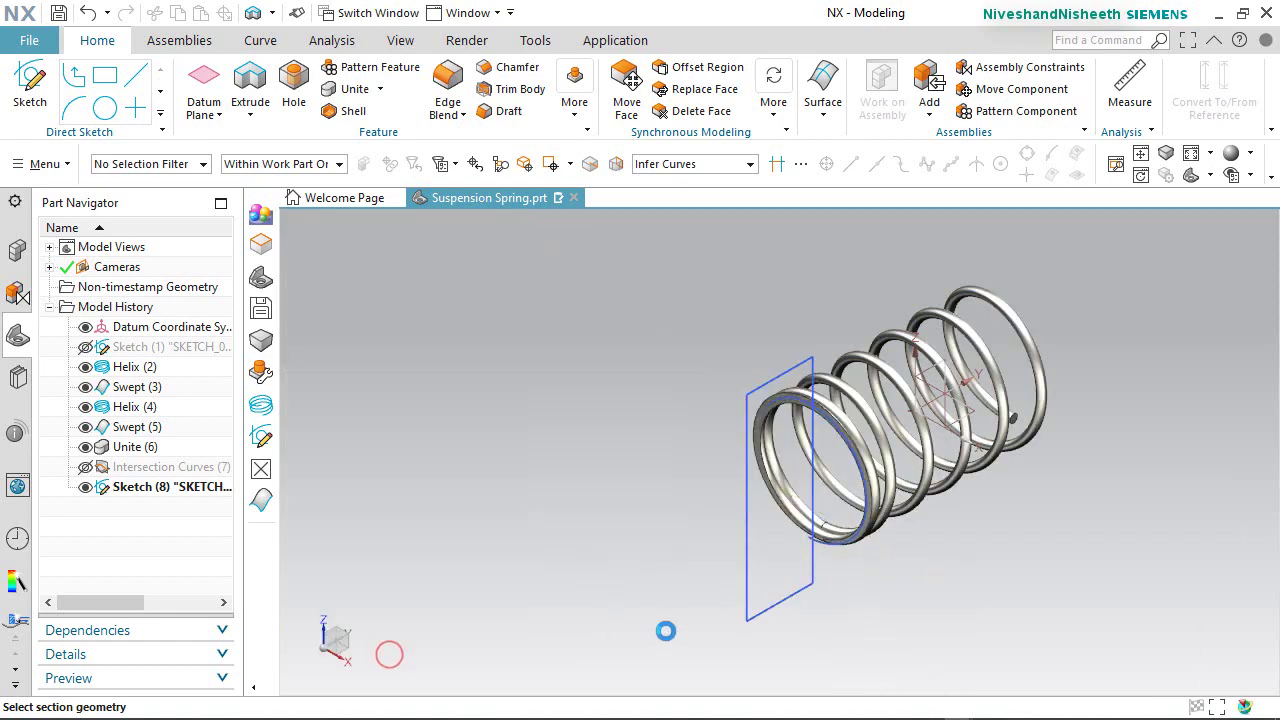
Hide the rectangle sketch and the end-coil curve Helix (4).
{"action": "scroll", "coordinate": [795, 497], "scroll_direction": "up", "scroll_amount": 1}
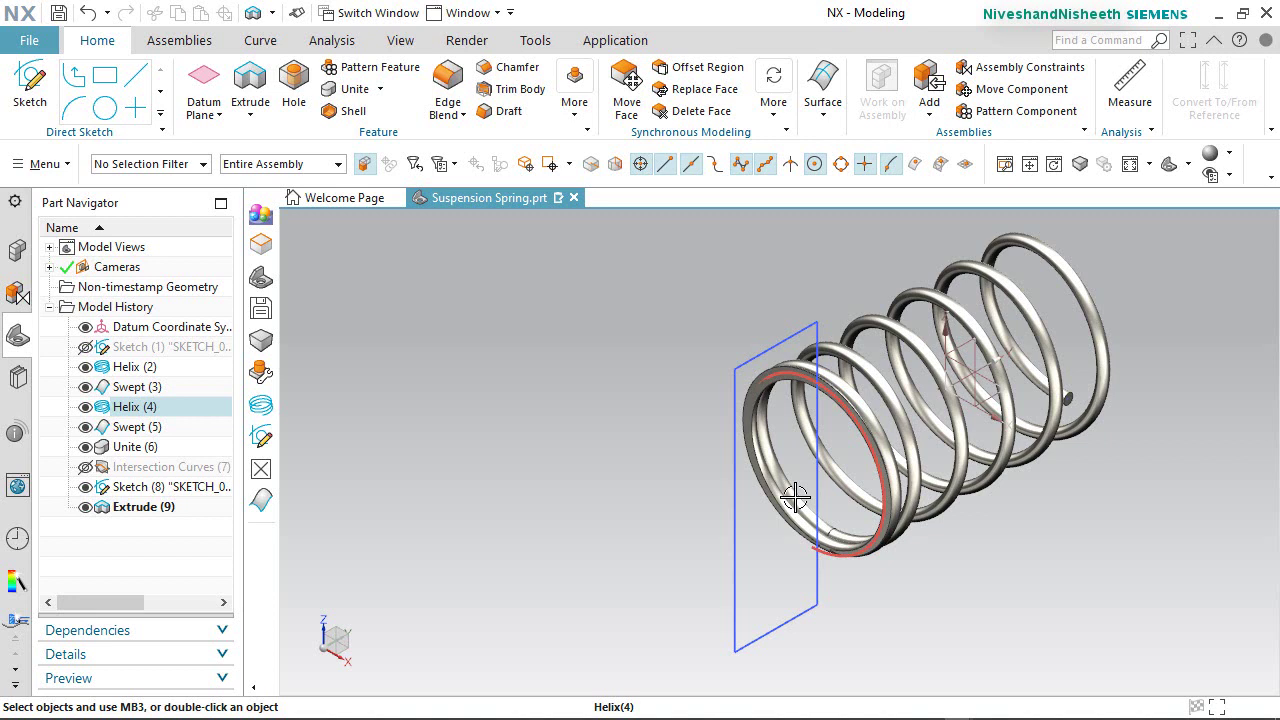
{"action": "left_click", "coordinate": [86, 488]}
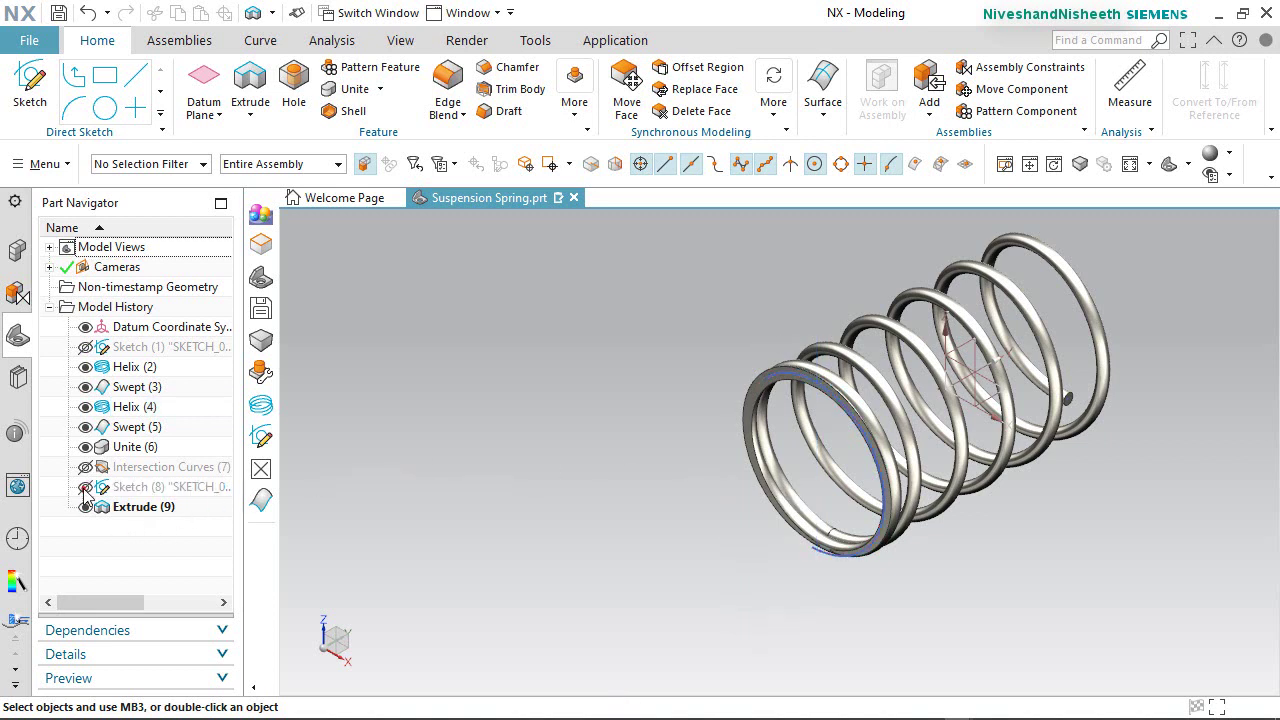
{"action": "left_click", "coordinate": [86, 407]}
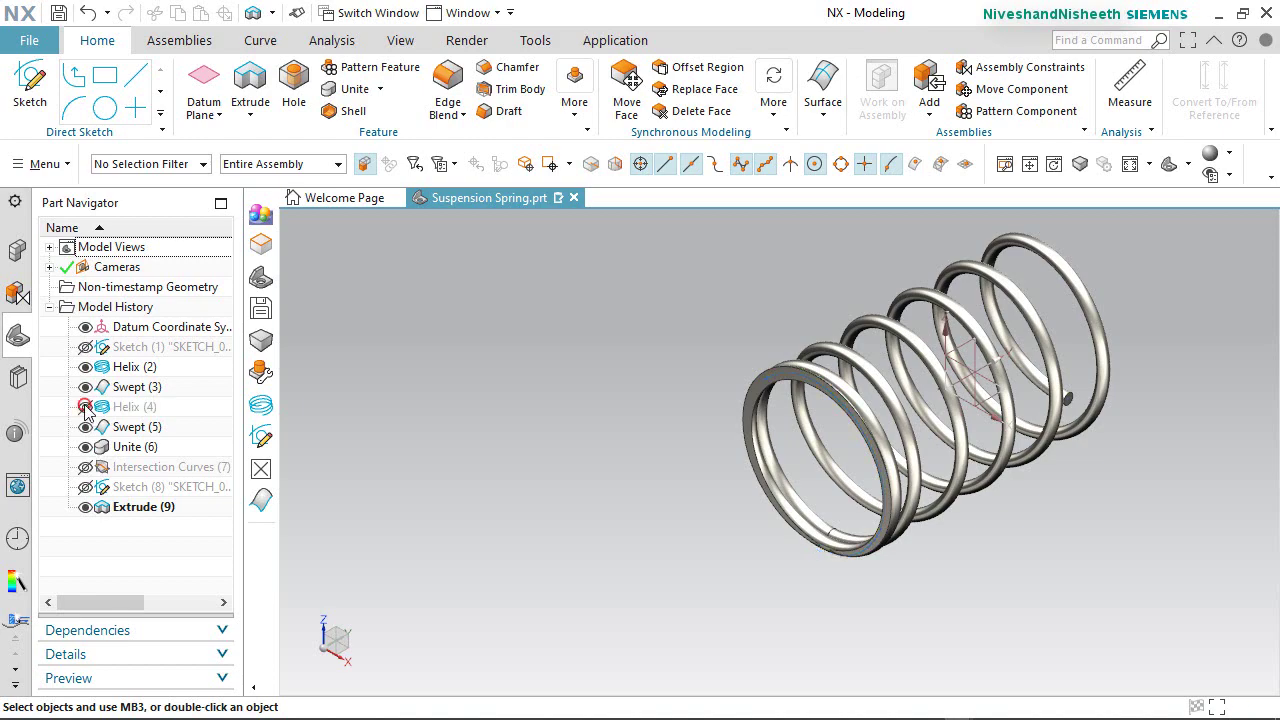
Check the flattened coil end and save the part file.
{"action": "scroll", "coordinate": [845, 482], "scroll_direction": "up", "scroll_amount": 3}
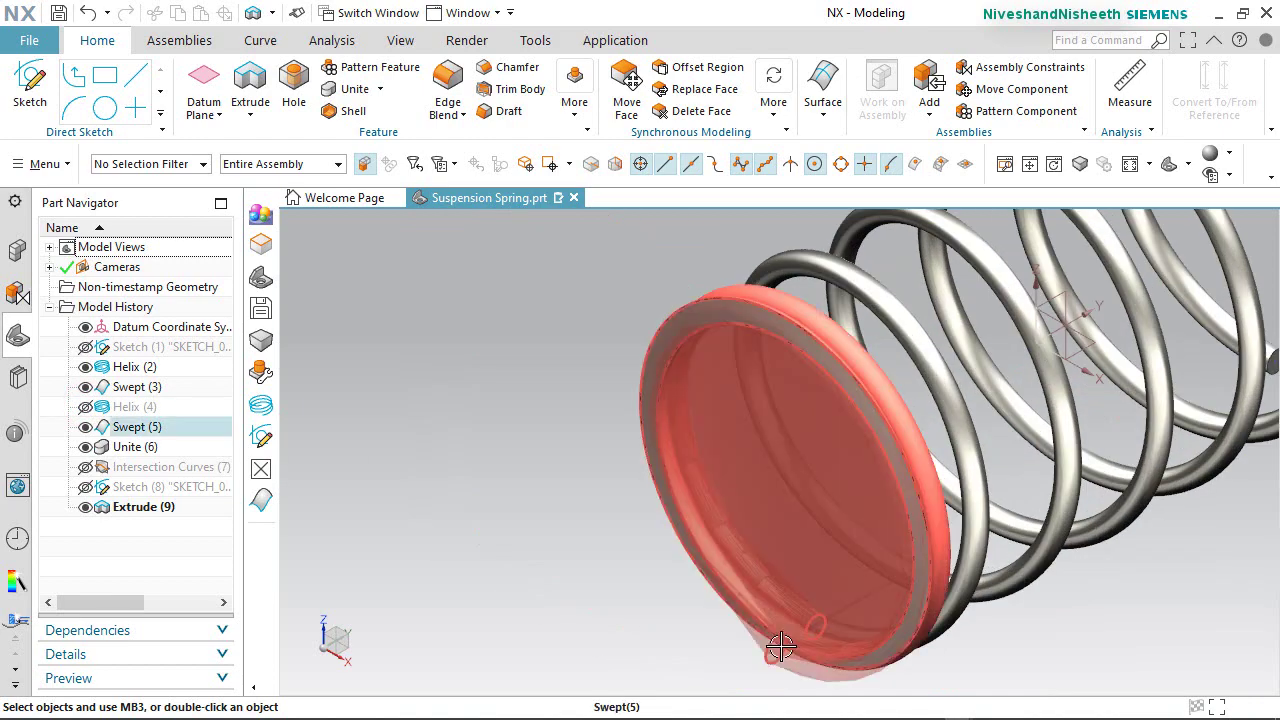
{"action": "middle_click_drag", "start_coordinate": [776, 636], "coordinate": [737, 640]}
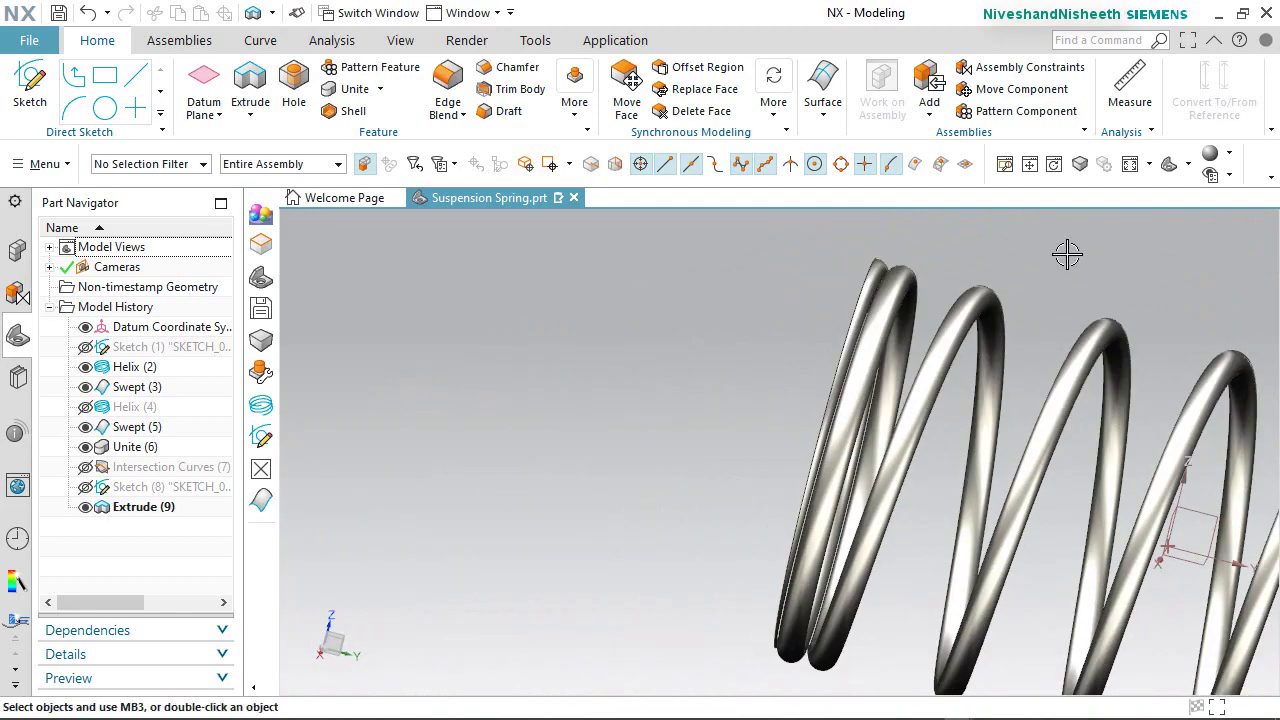
{"action": "left_click", "coordinate": [1187, 166]}
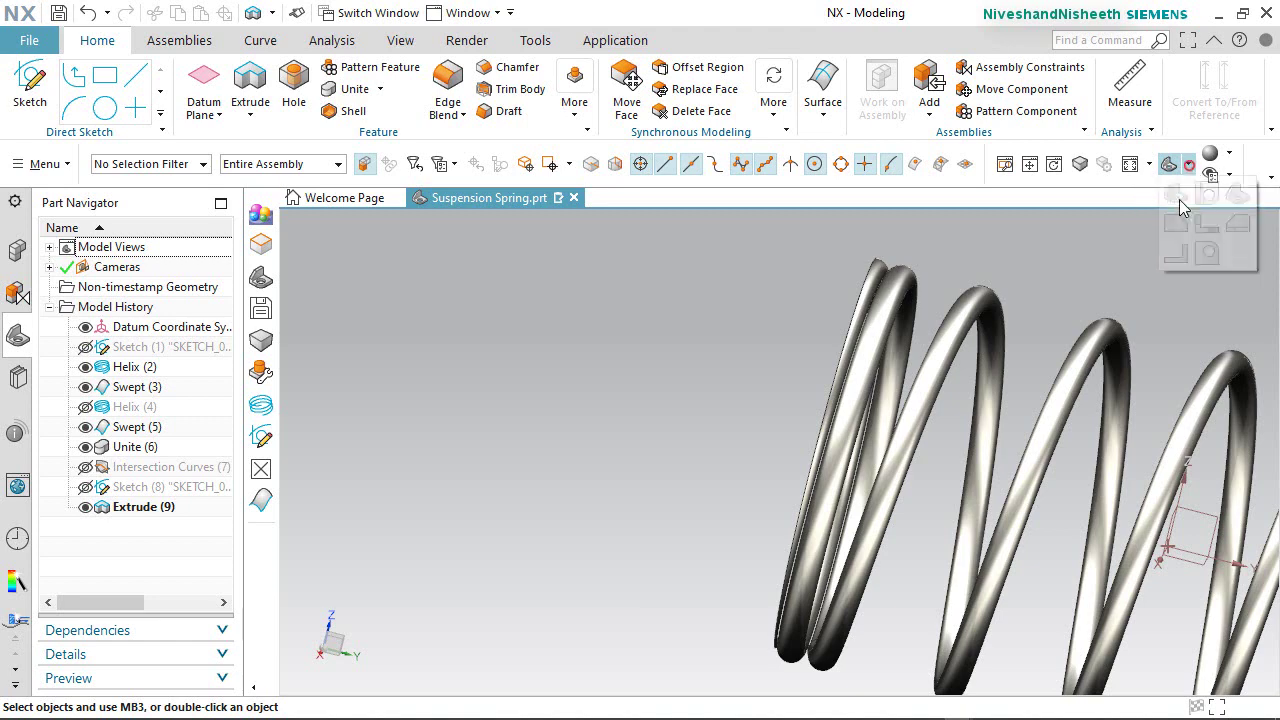
{"action": "left_click", "coordinate": [1230, 198]}
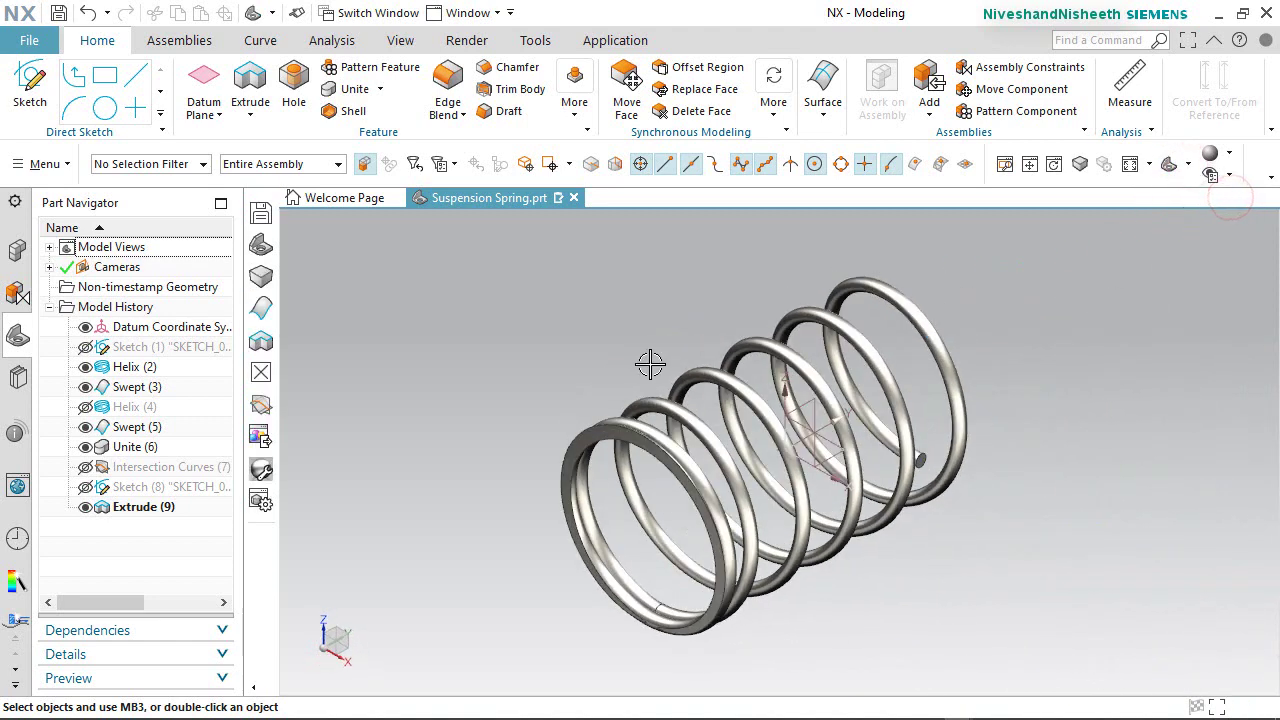
{"action": "left_click", "coordinate": [60, 14]}
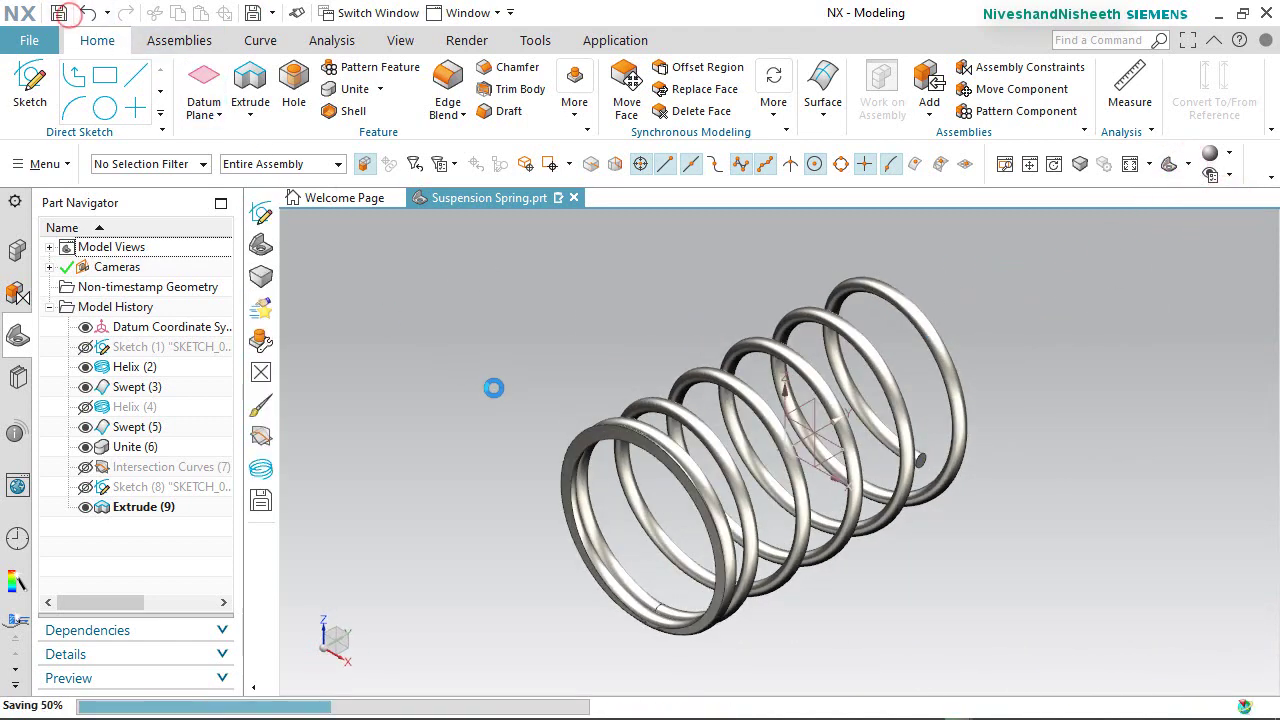
Start a helix for the open spring end, aligning its axis with the Y direction and placing its origin at Y 0.5215 in.
{"action": "mouse_move", "coordinate": [1043, 466]}
{"action": "middle_mouse_down"}
{"action": "mouse_move", "coordinate": [964, 476]}
{"action": "mouse_move", "coordinate": [1036, 470]}
{"action": "middle_mouse_up"}
{"action": "left_click", "coordinate": [283, 39]}
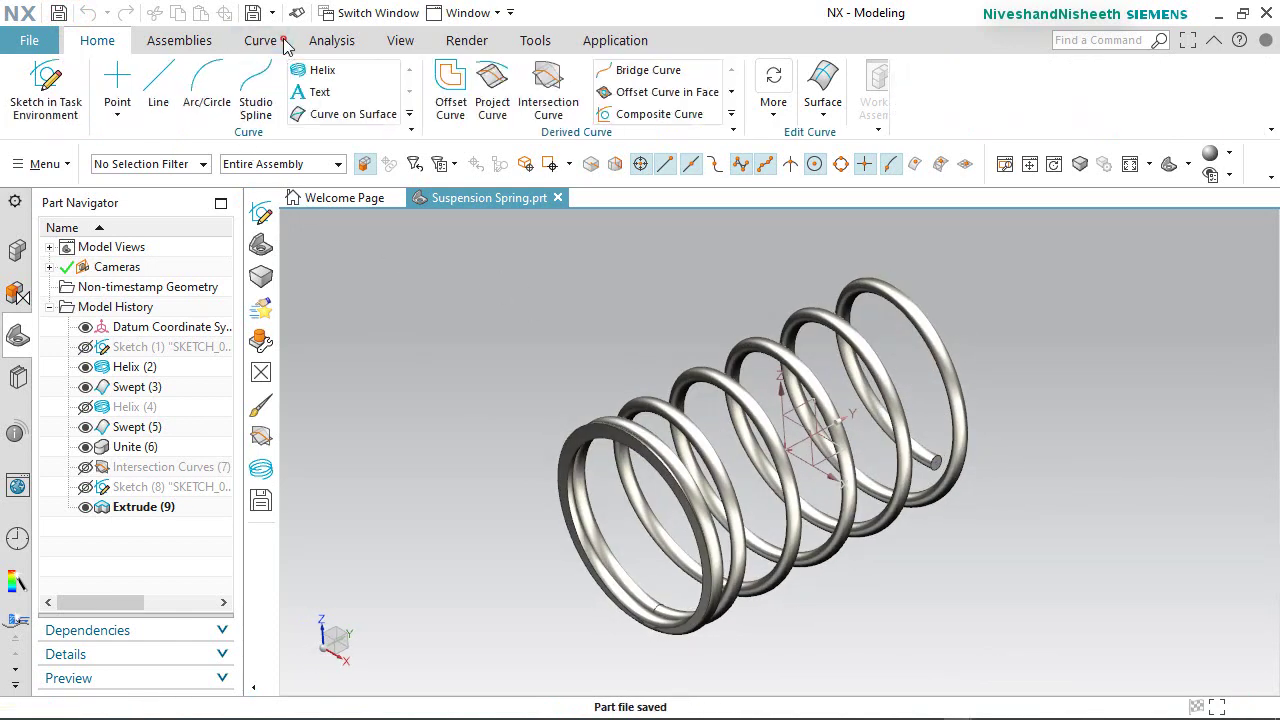
{"action": "left_click", "coordinate": [336, 68]}
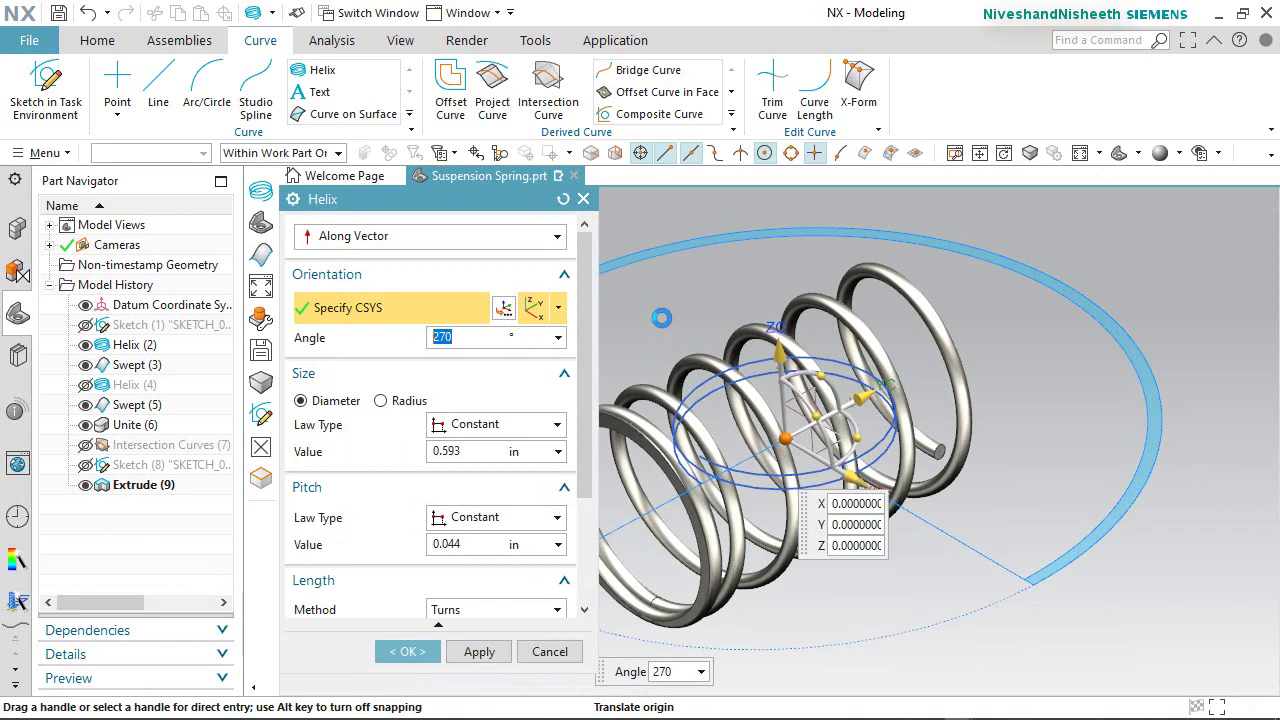
{"action": "key", "text": "Home"}
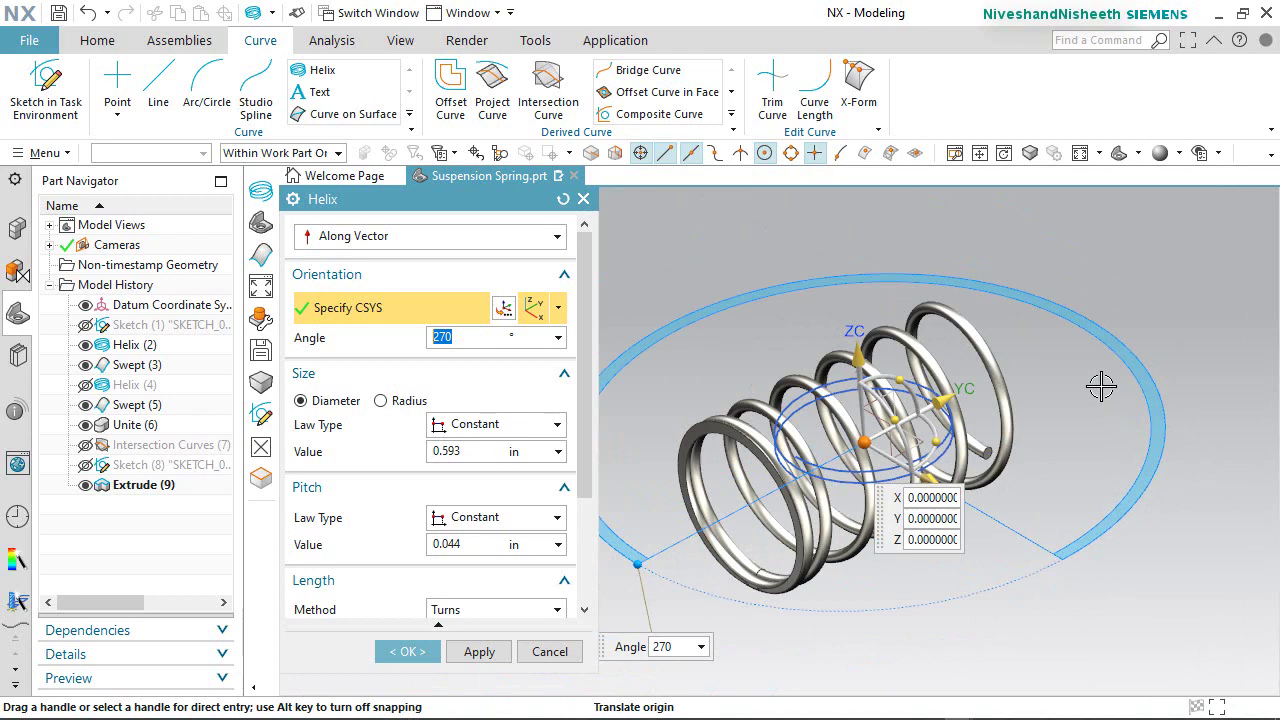
{"action": "left_click_drag", "start_coordinate": [909, 400], "coordinate": [926, 488]}
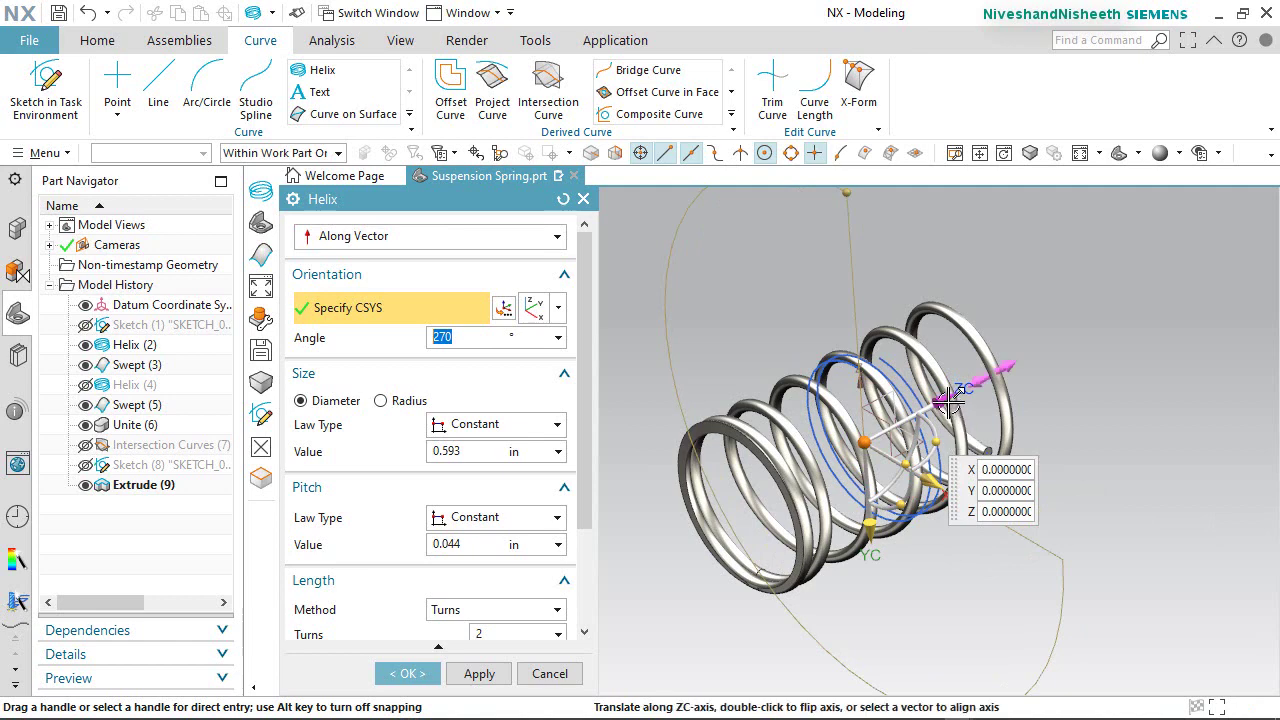
{"action": "left_click_drag", "start_coordinate": [948, 398], "coordinate": [1141, 326]}
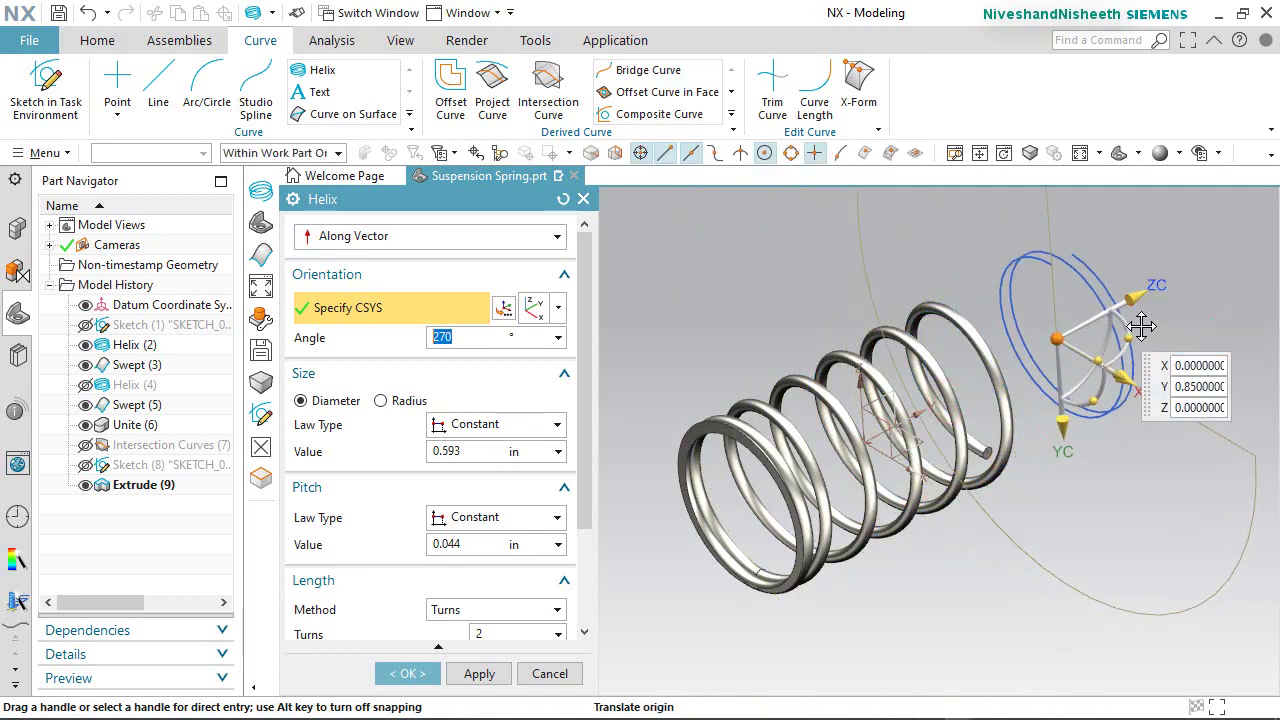
{"action": "left_click", "coordinate": [1175, 390]}
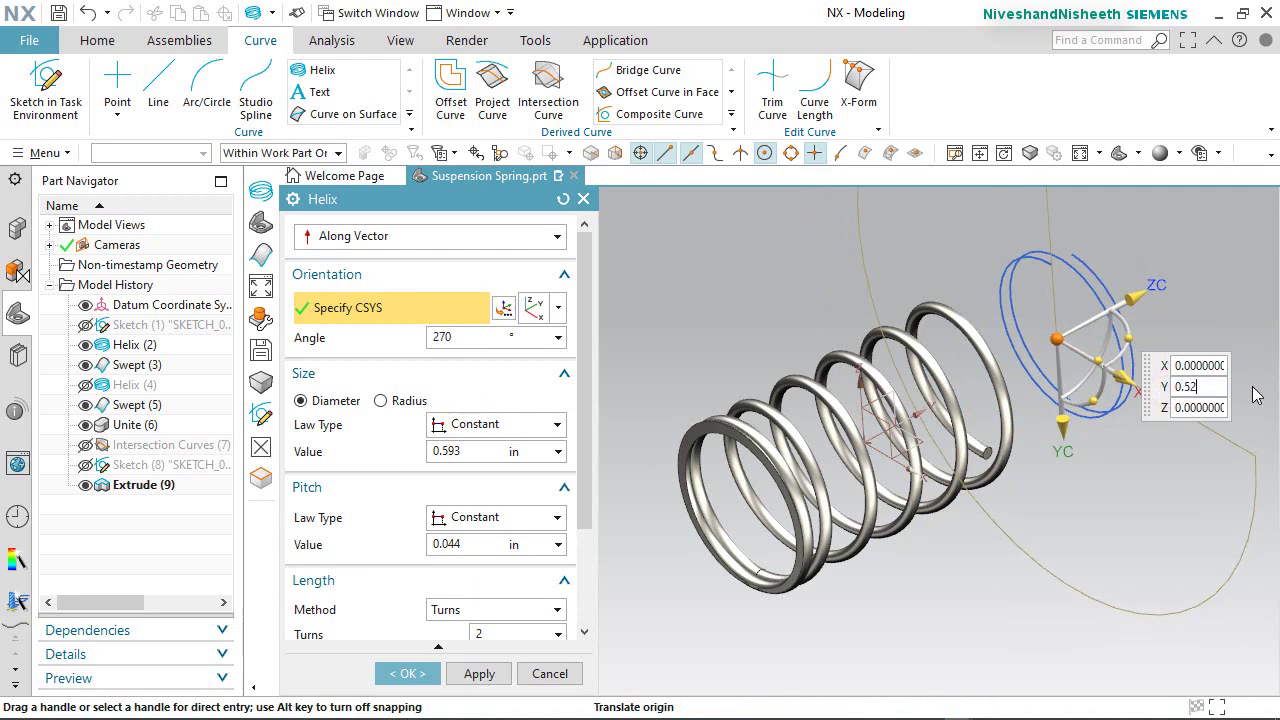
{"action": "key", "text": "Return"}
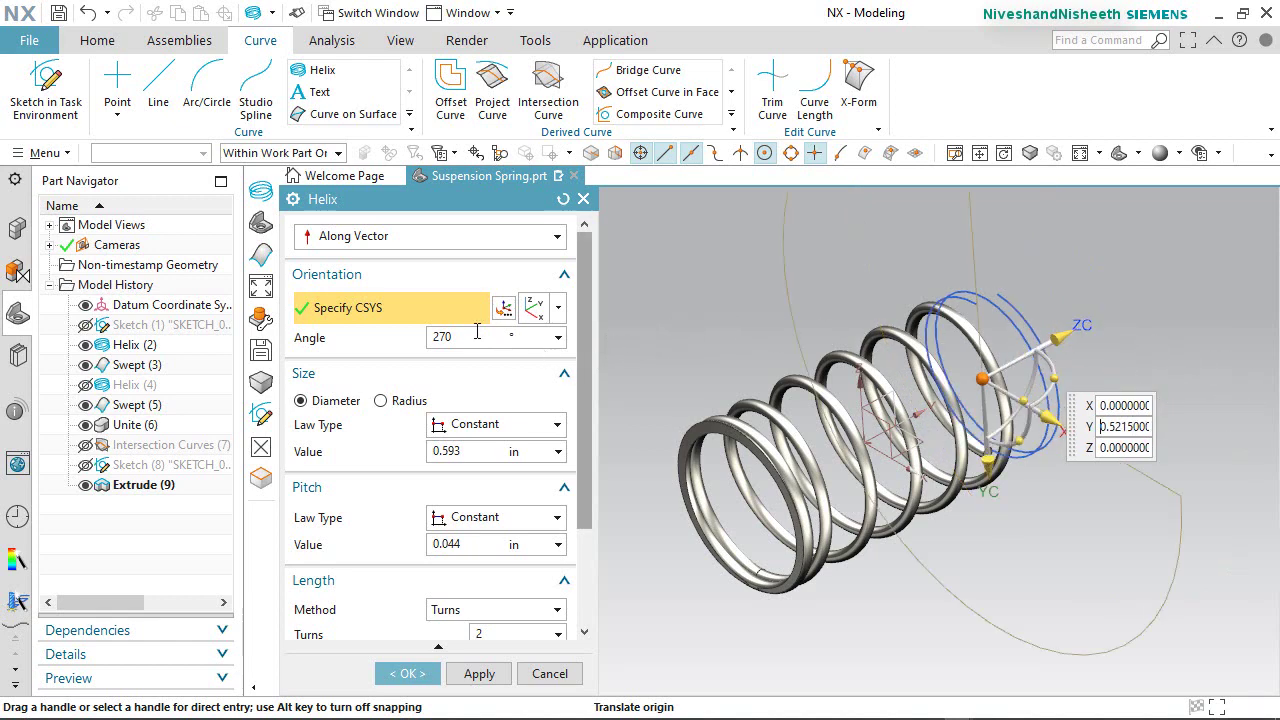
Set the helix start angle to 90° and create it with 0.593 in diameter, 0.044 in pitch and 2 left-hand turns.
{"action": "double_click", "coordinate": [434, 337]}
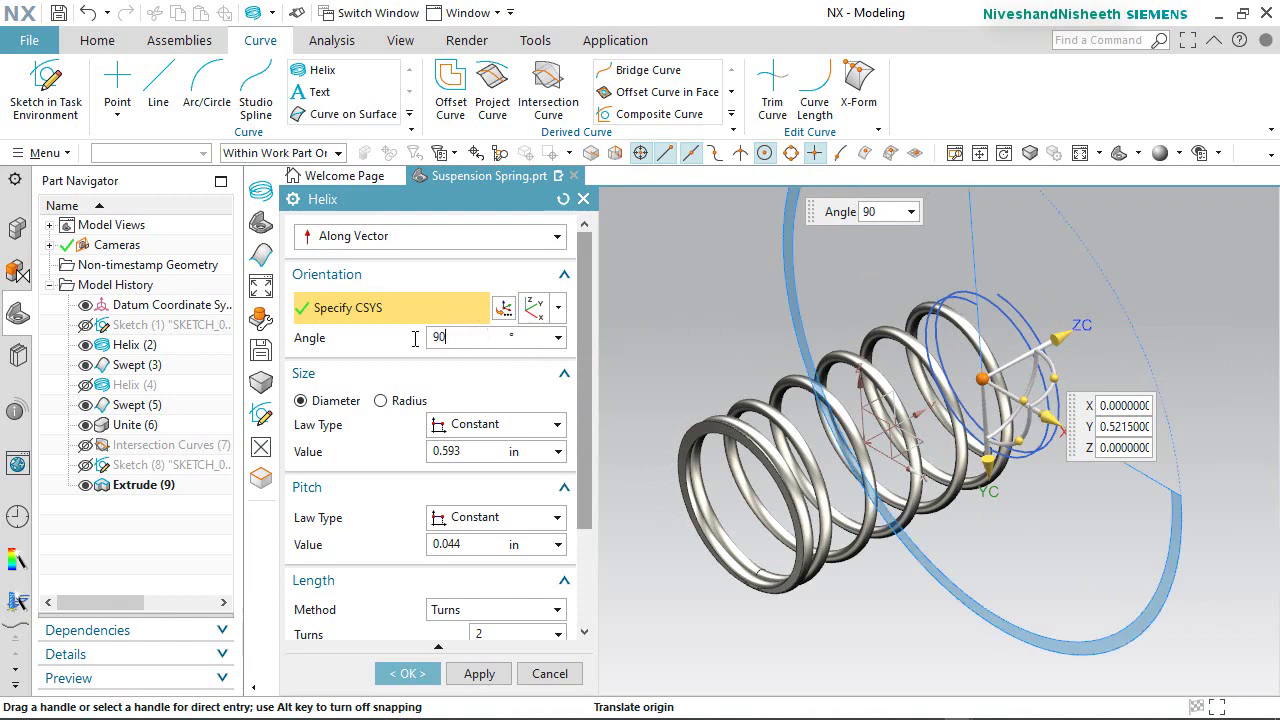
{"action": "double_click", "coordinate": [480, 453]}
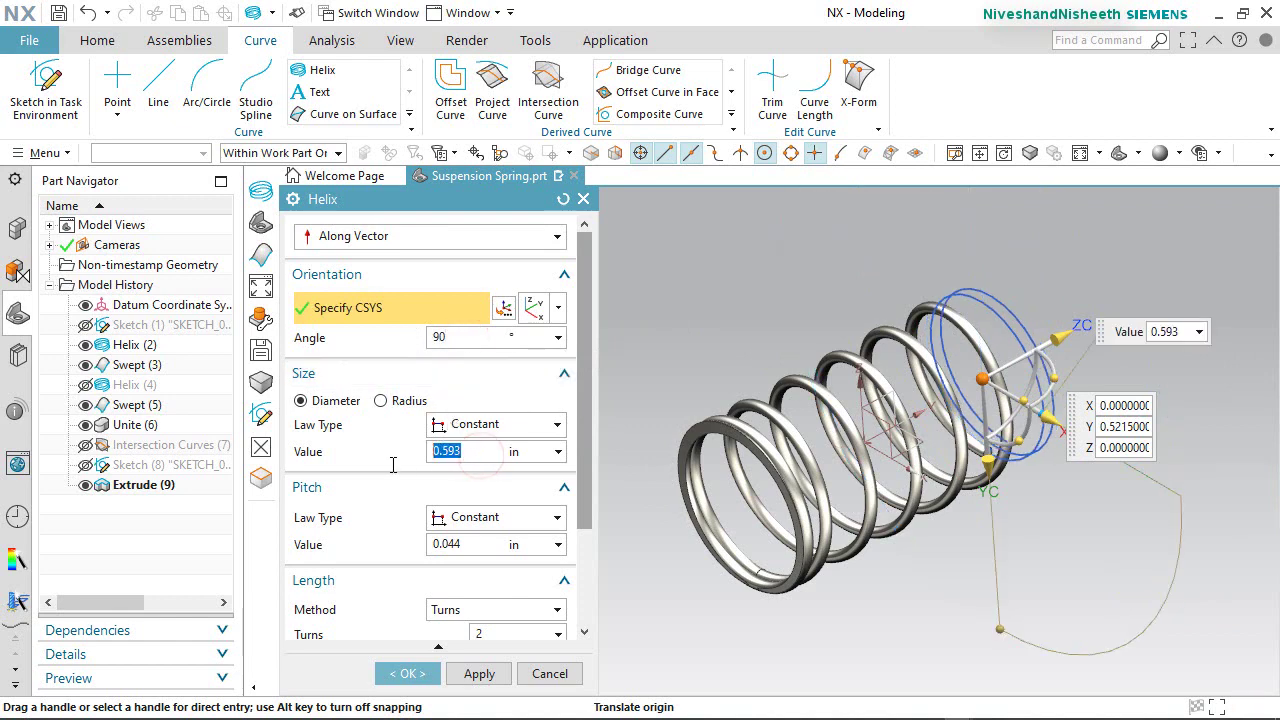
{"action": "double_click", "coordinate": [465, 545]}
{"action": "scroll", "coordinate": [583, 576], "scroll_direction": "down", "scroll_amount": 3}
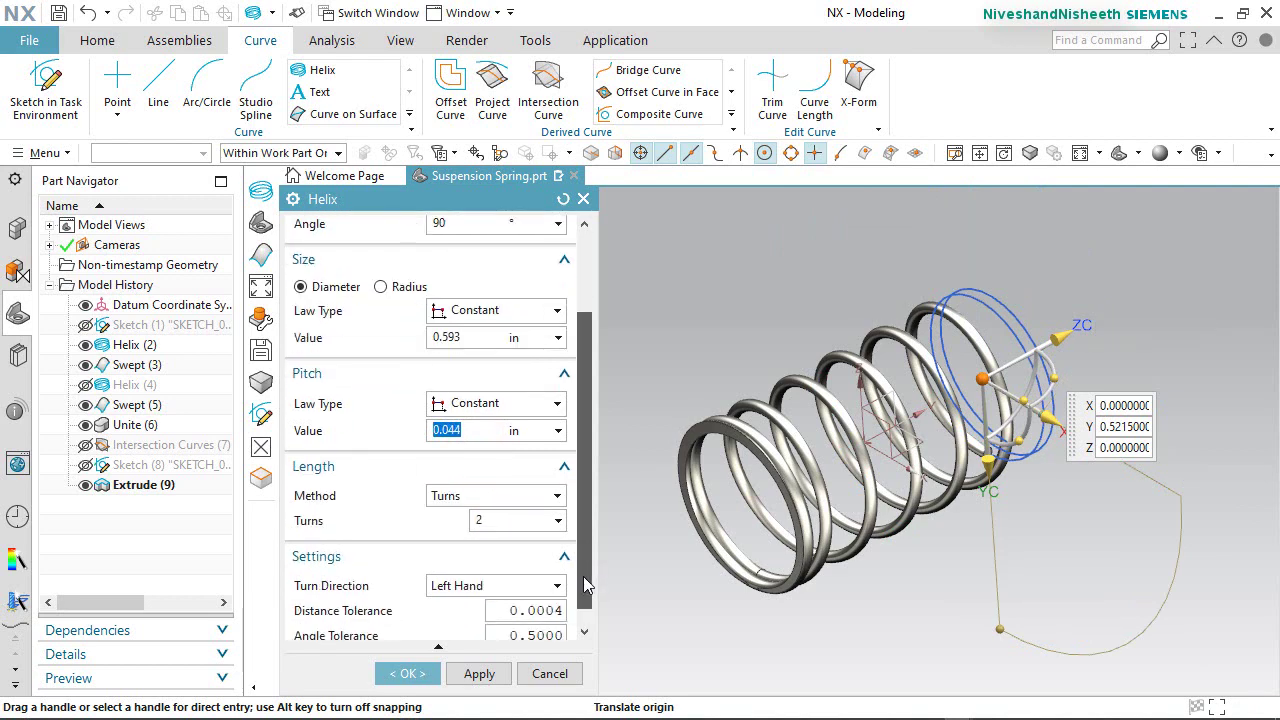
{"action": "scroll", "coordinate": [587, 500], "scroll_direction": "up", "scroll_amount": 3}
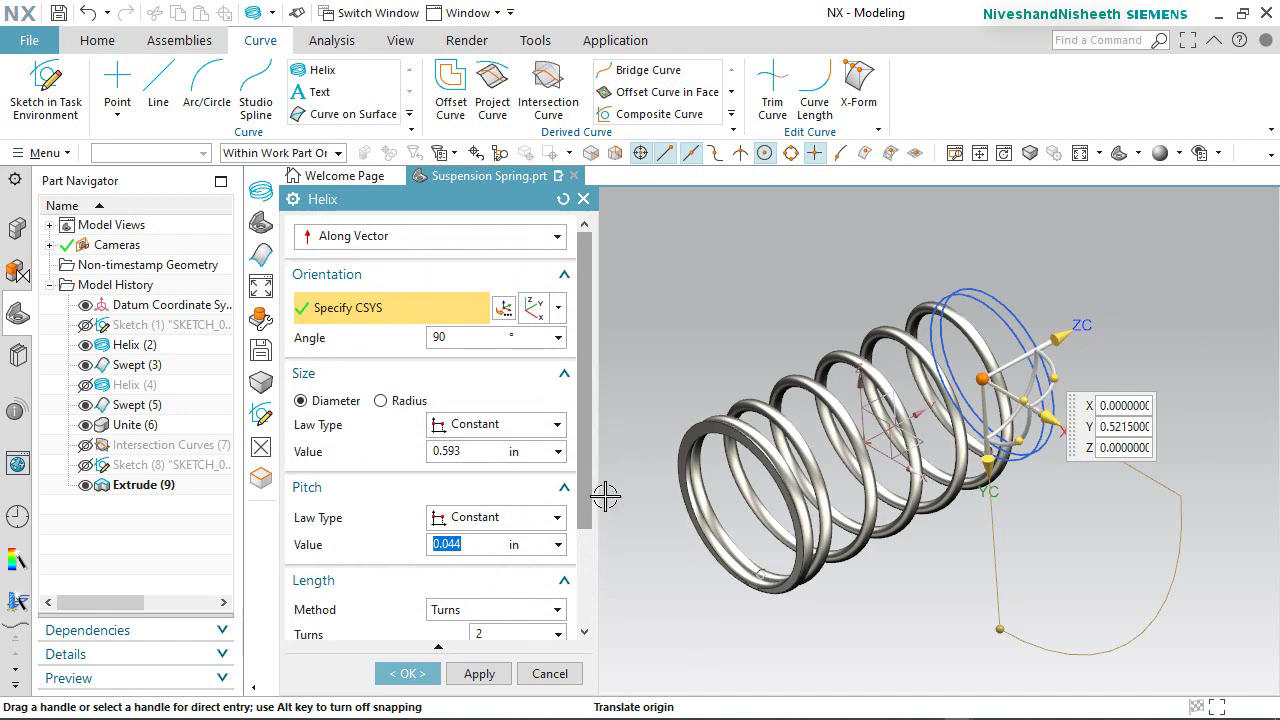
{"action": "left_click", "coordinate": [408, 676]}
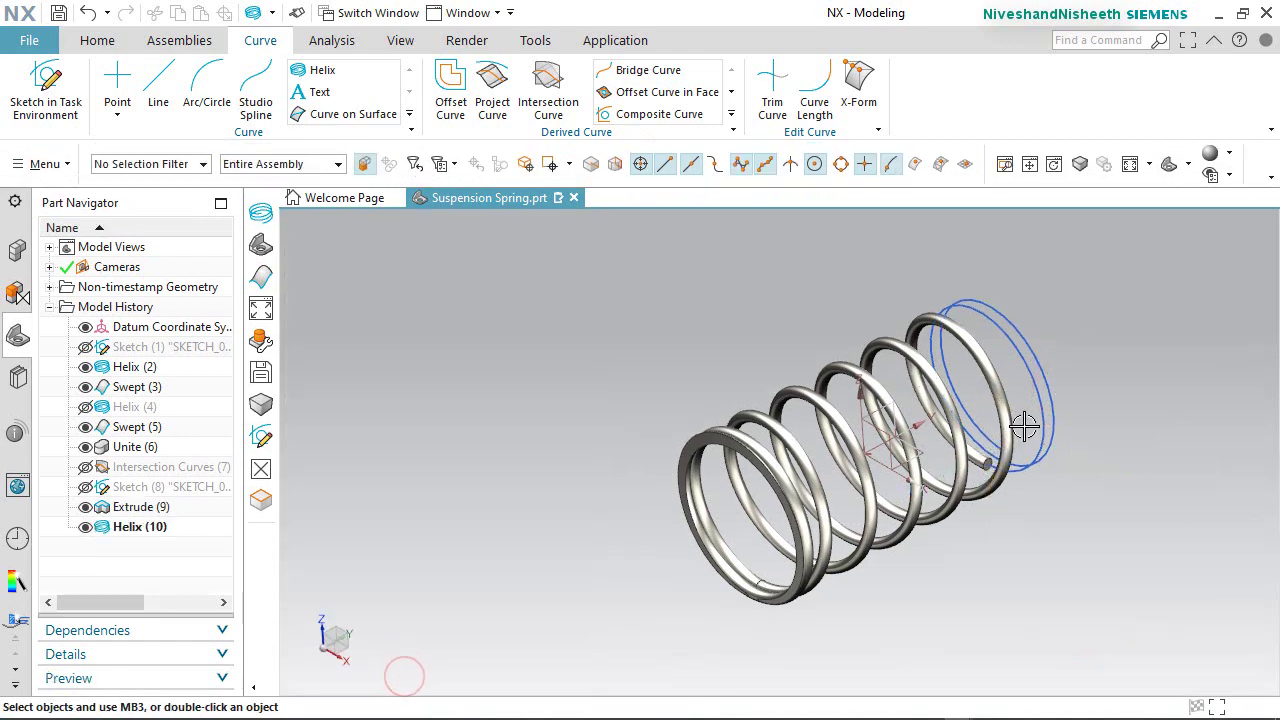
Create a sketch on the circular end face of the spring wire where the new helix starts.
{"action": "scroll", "coordinate": [1018, 425], "scroll_direction": "up", "scroll_amount": 4}
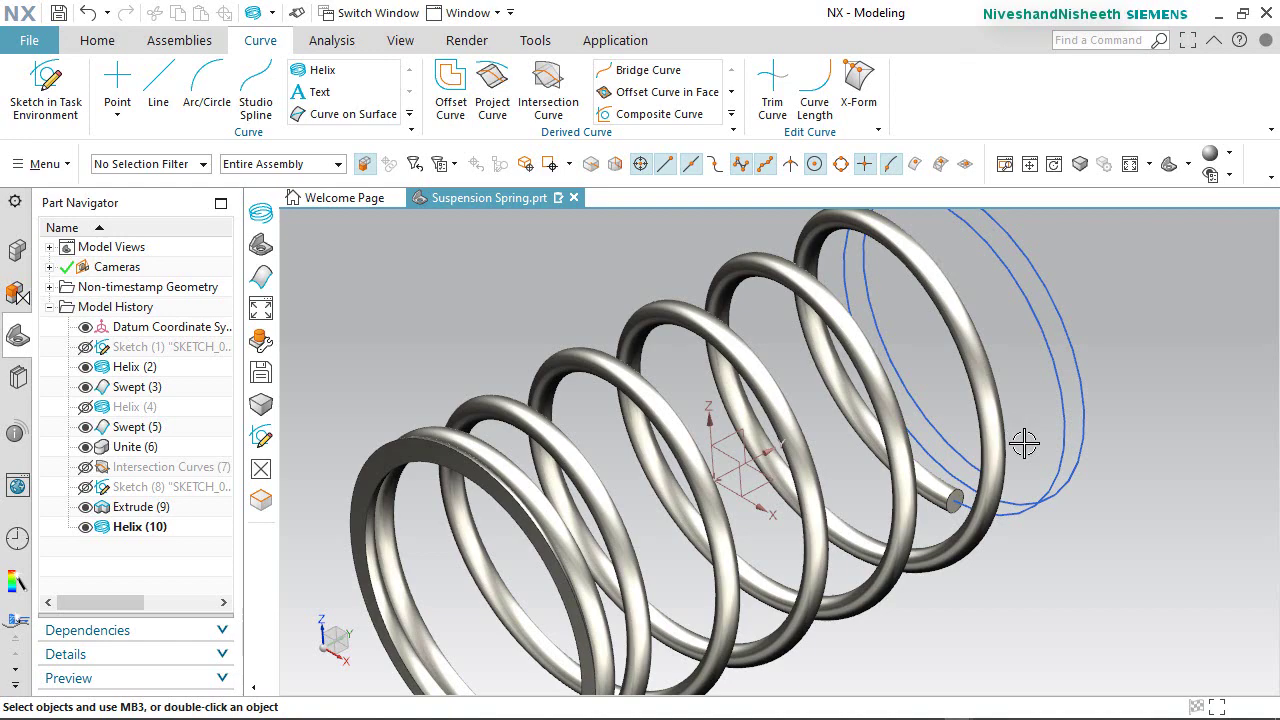
{"action": "middle_click_drag", "start_coordinate": [1020, 509], "coordinate": [1005, 513]}
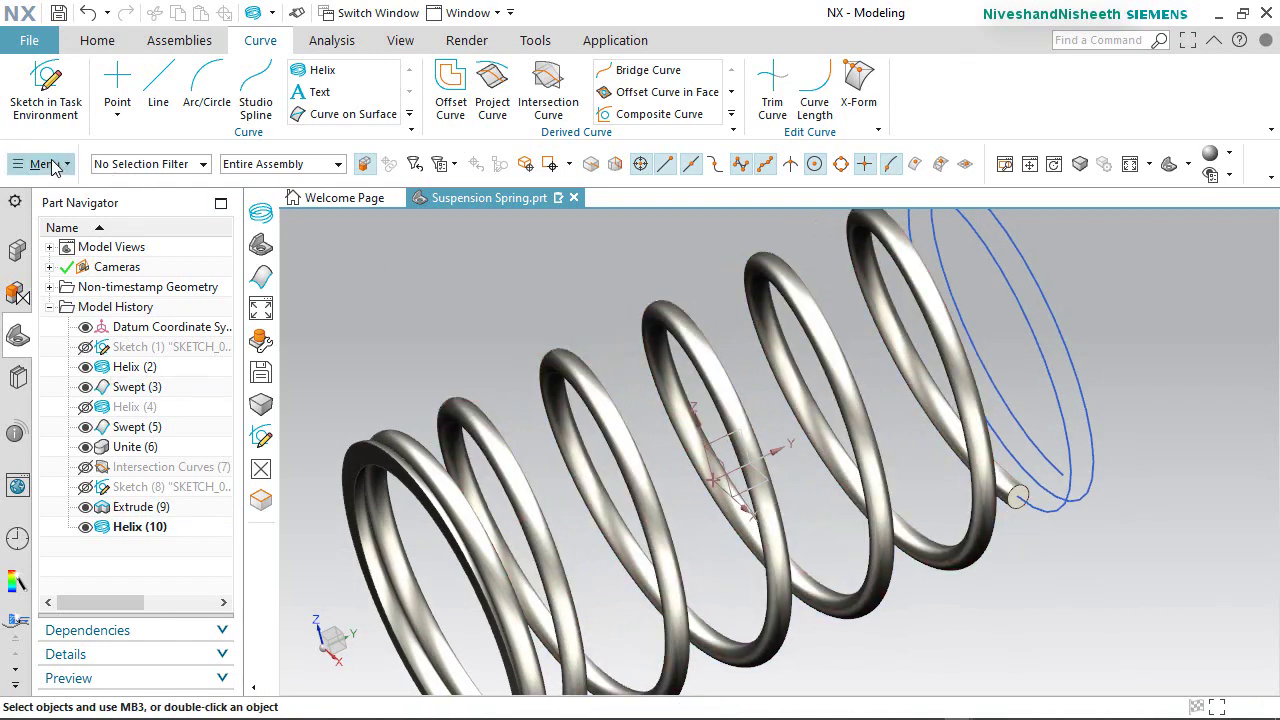
{"action": "left_click", "coordinate": [97, 40]}
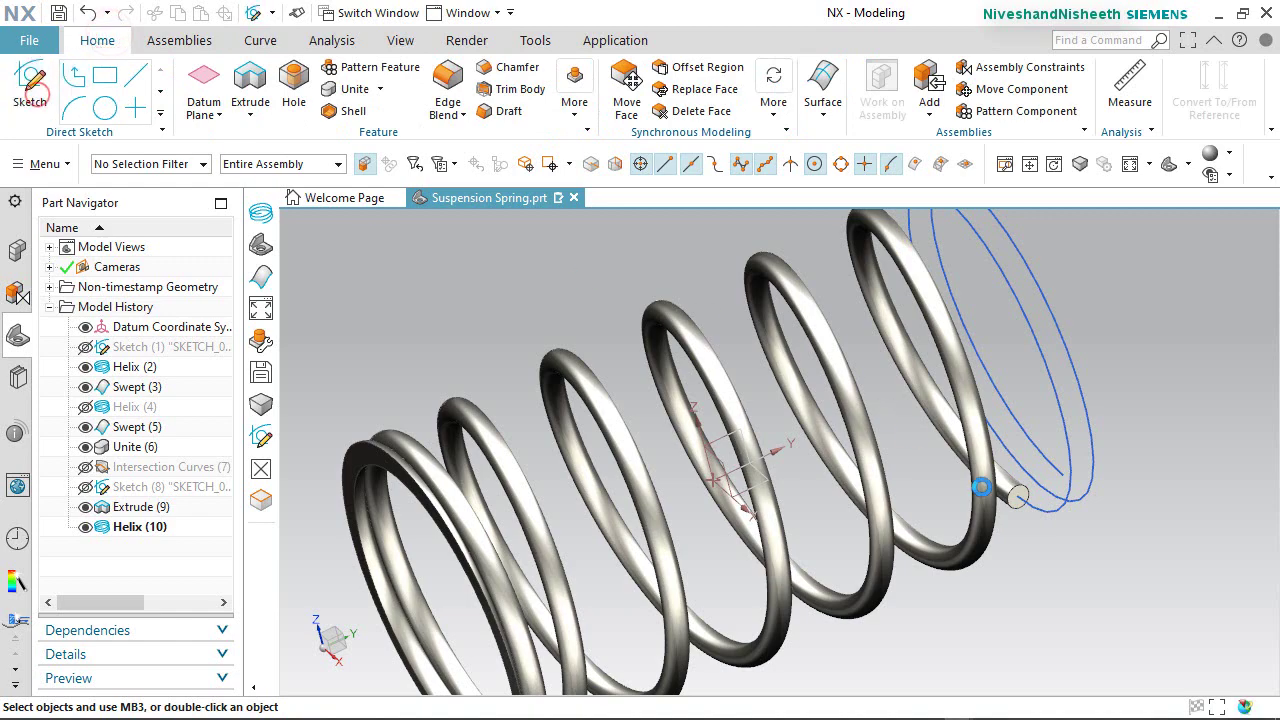
{"action": "left_click", "coordinate": [30, 90]}
{"action": "scroll", "coordinate": [1030, 490], "scroll_direction": "down", "scroll_amount": 3}
{"action": "scroll", "coordinate": [1055, 505], "scroll_direction": "up", "scroll_amount": 8}
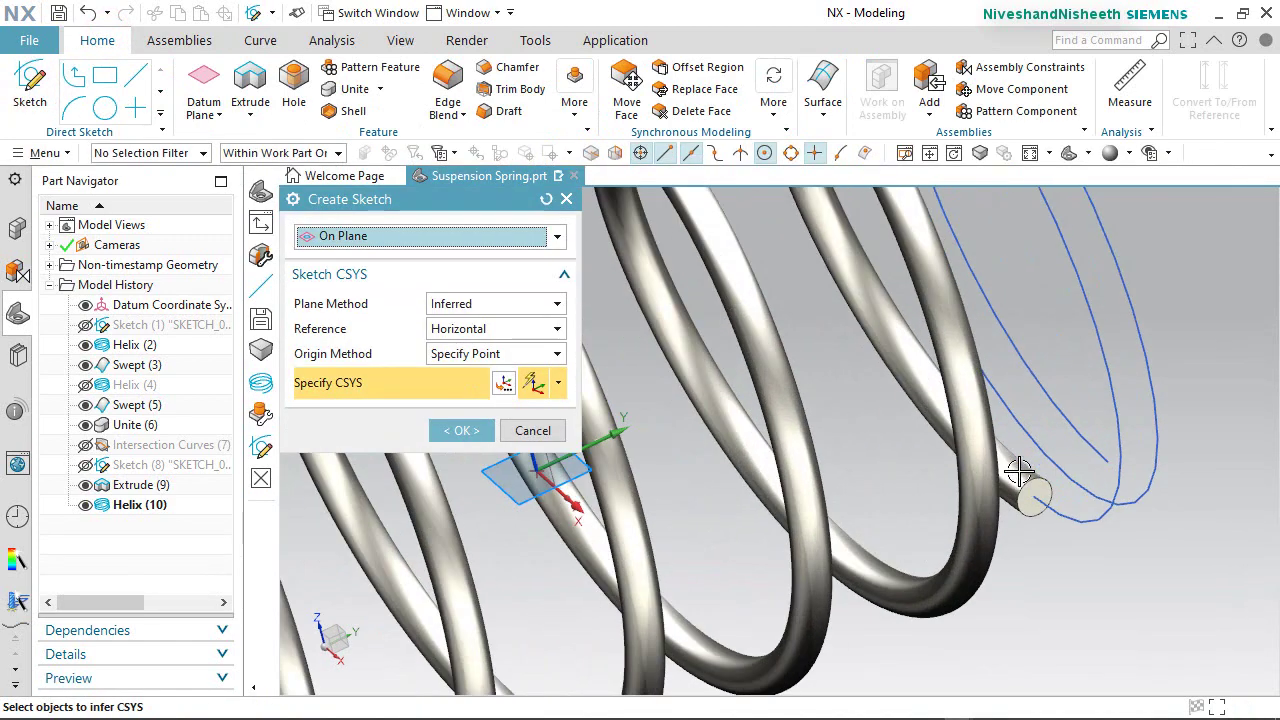
{"action": "left_click", "coordinate": [1061, 507]}
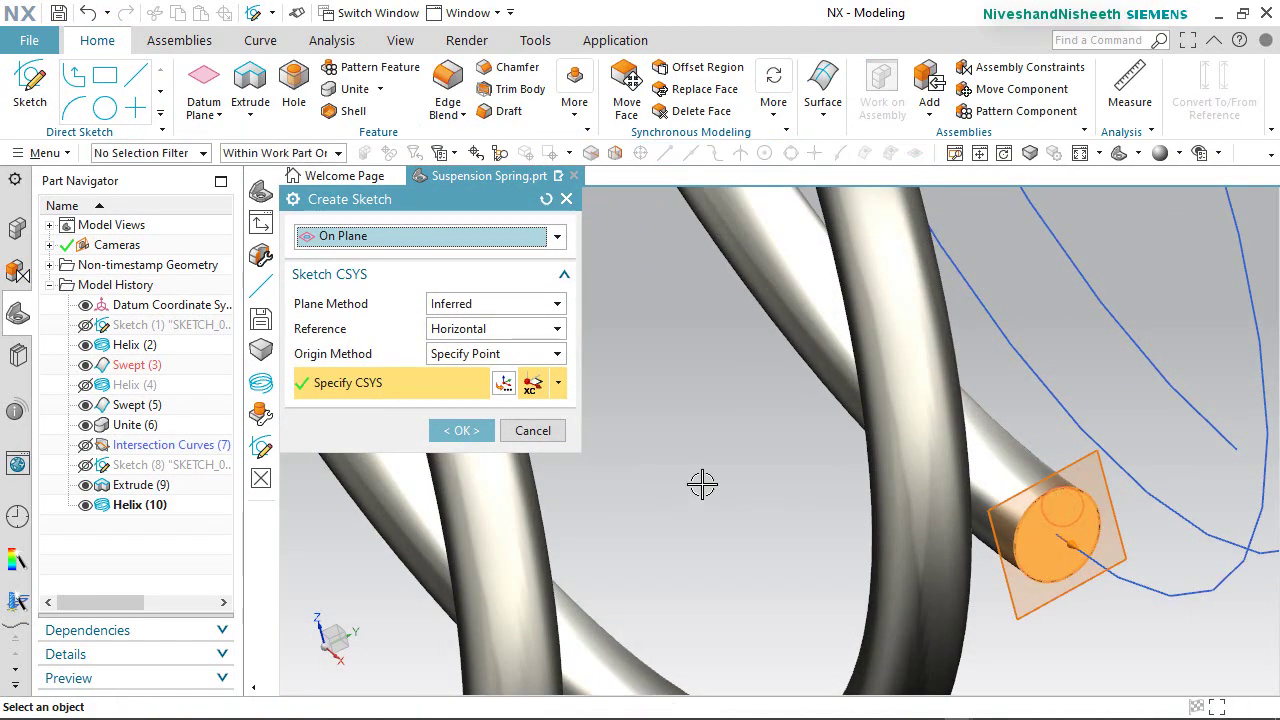
{"action": "left_click", "coordinate": [462, 431]}
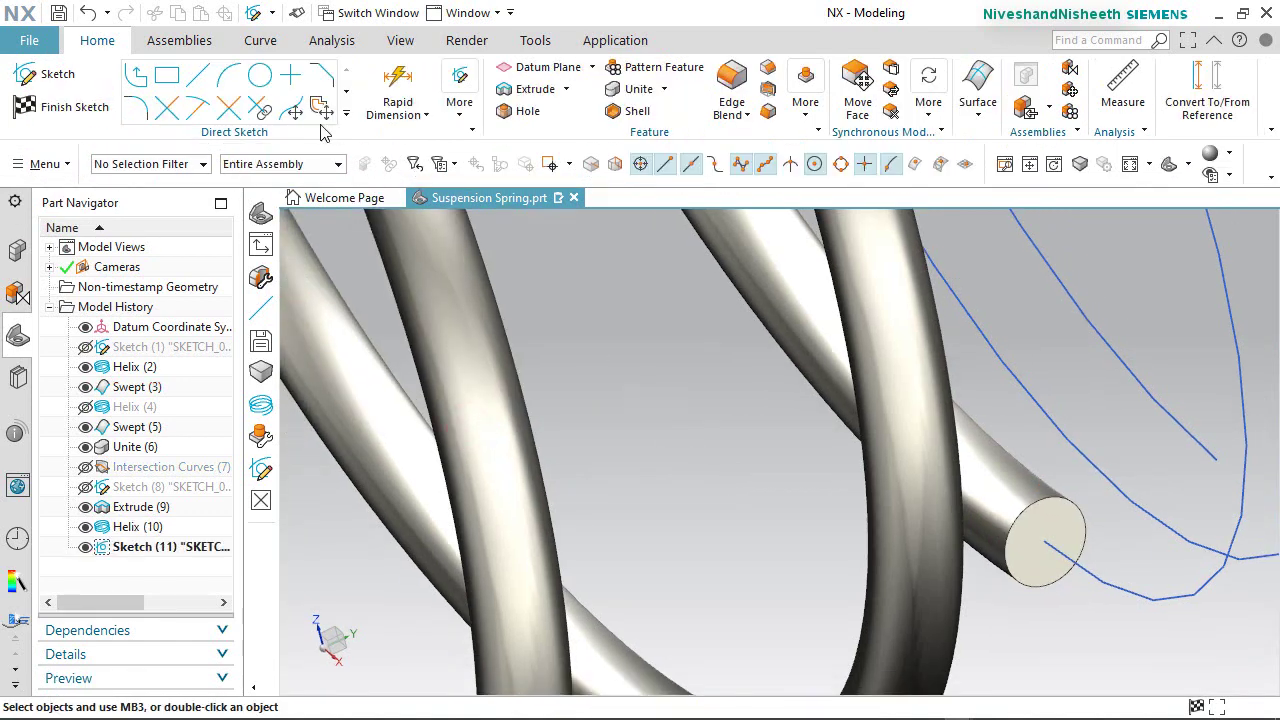
Project the wire's circular end edge into the sketch and finish the sketch.
{"action": "left_click", "coordinate": [347, 115]}
{"action": "left_click", "coordinate": [224, 268]}
{"action": "left_click", "coordinate": [1059, 491]}
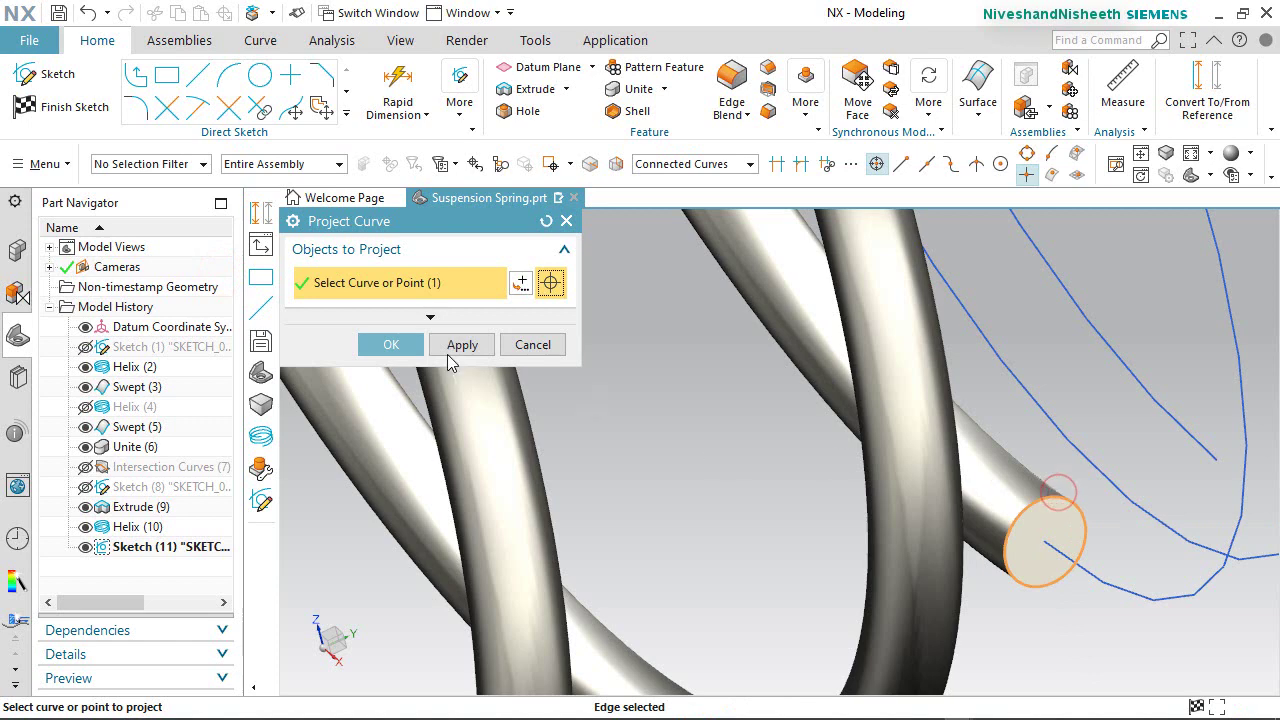
{"action": "left_click", "coordinate": [391, 344]}
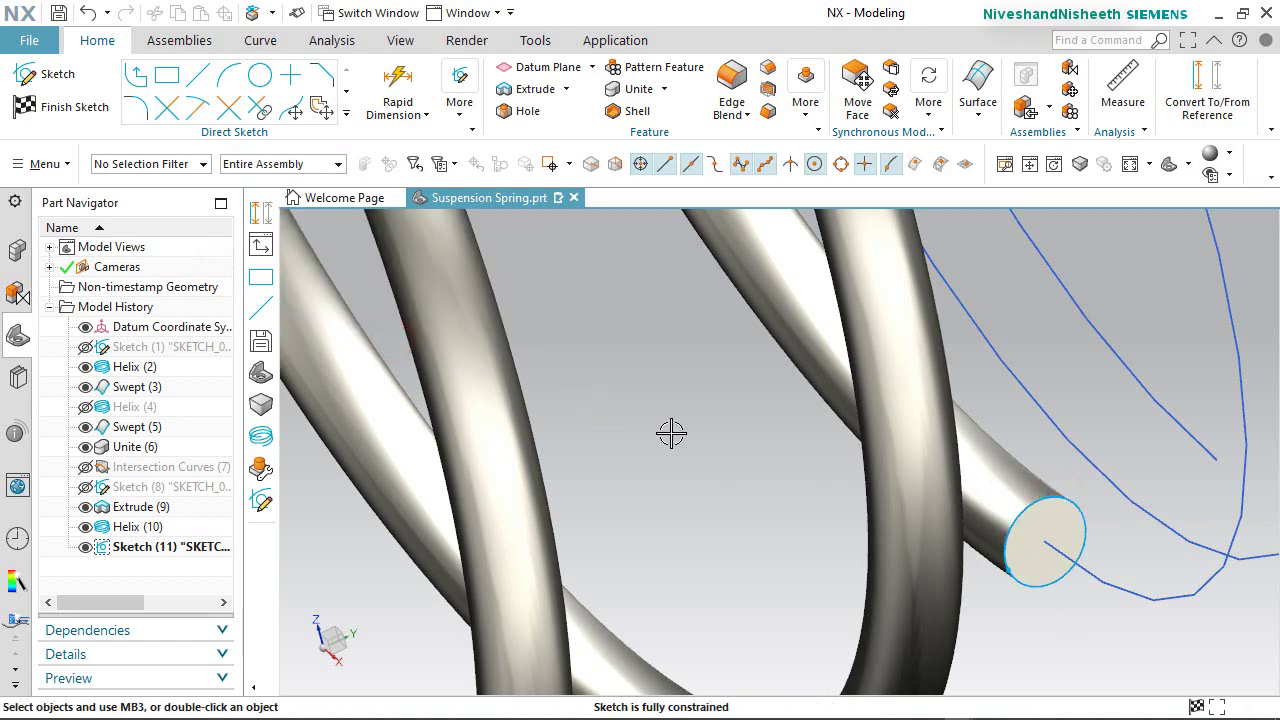
{"action": "scroll", "coordinate": [671, 433], "scroll_direction": "up", "scroll_amount": 2}
{"action": "right_click", "coordinate": [1138, 322]}
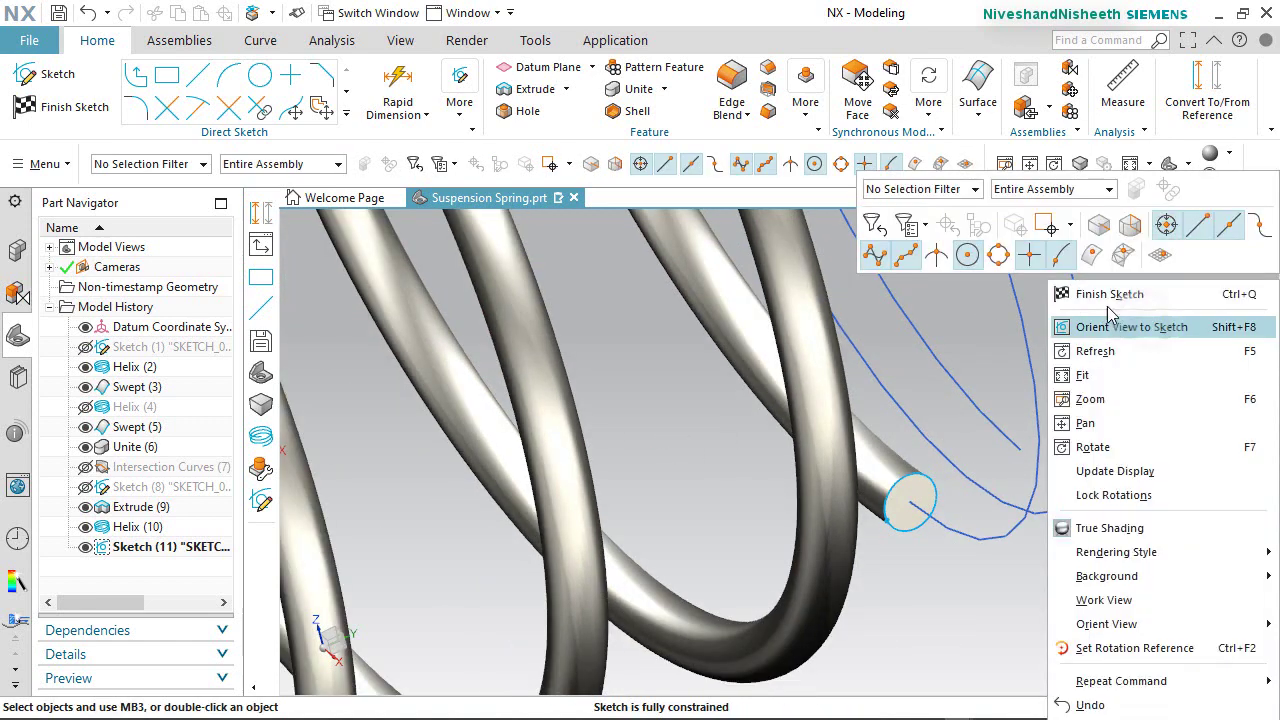
{"action": "left_click", "coordinate": [1175, 211]}
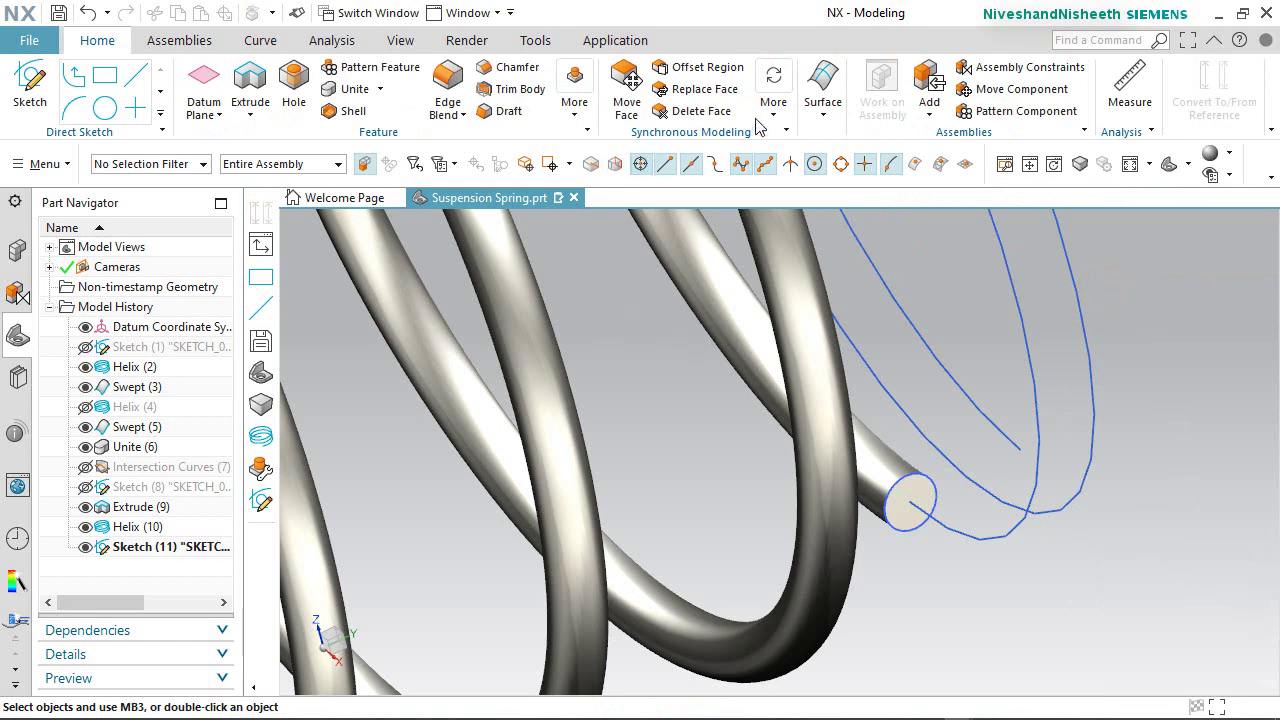
Create a Swept body using the projected circle as section and the new two-turn helix as guide.
{"action": "left_click", "coordinate": [823, 106]}
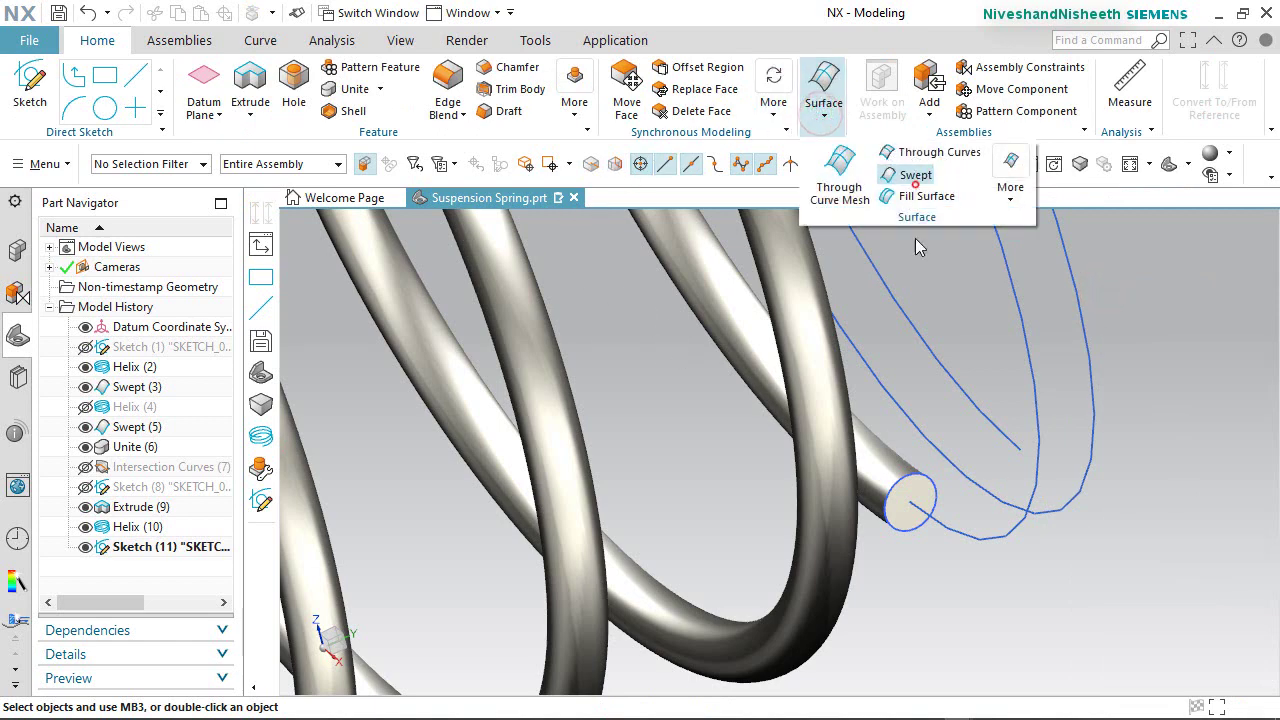
{"action": "left_click", "coordinate": [914, 176]}
{"action": "left_click", "coordinate": [918, 482]}
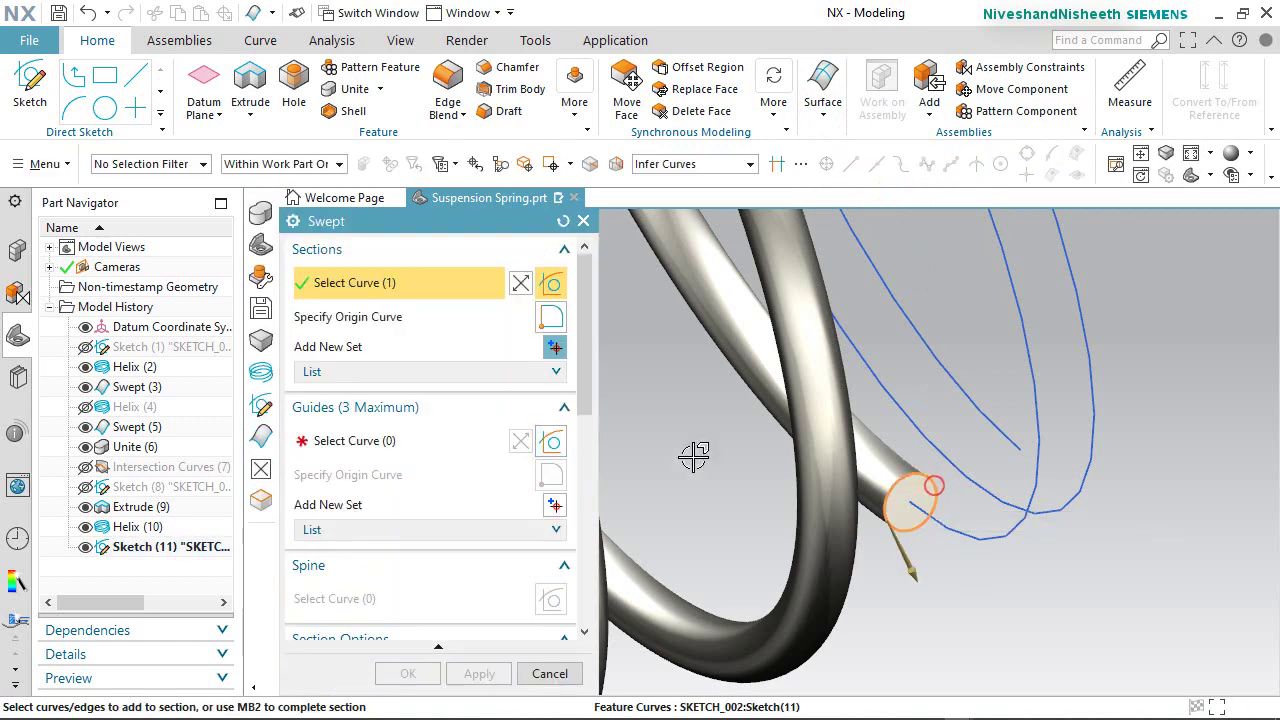
{"action": "left_click", "coordinate": [358, 438]}
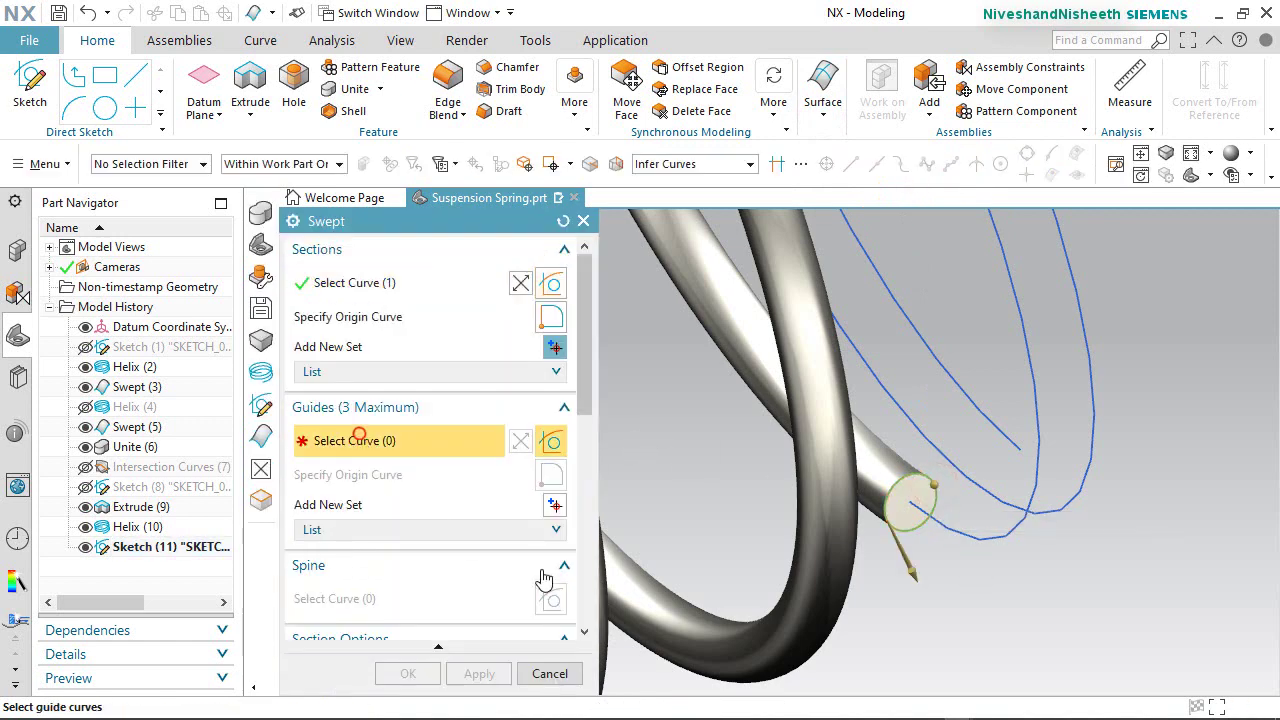
{"action": "left_click", "coordinate": [978, 540]}
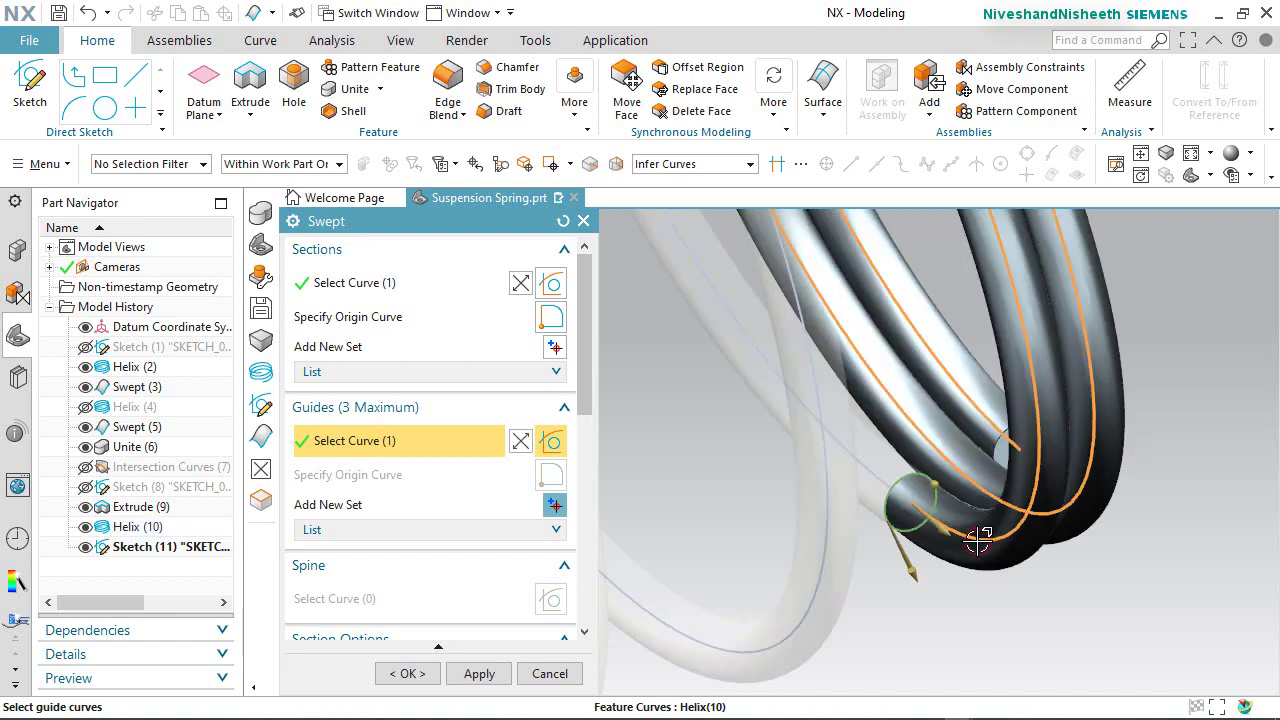
{"action": "left_click", "coordinate": [404, 674]}
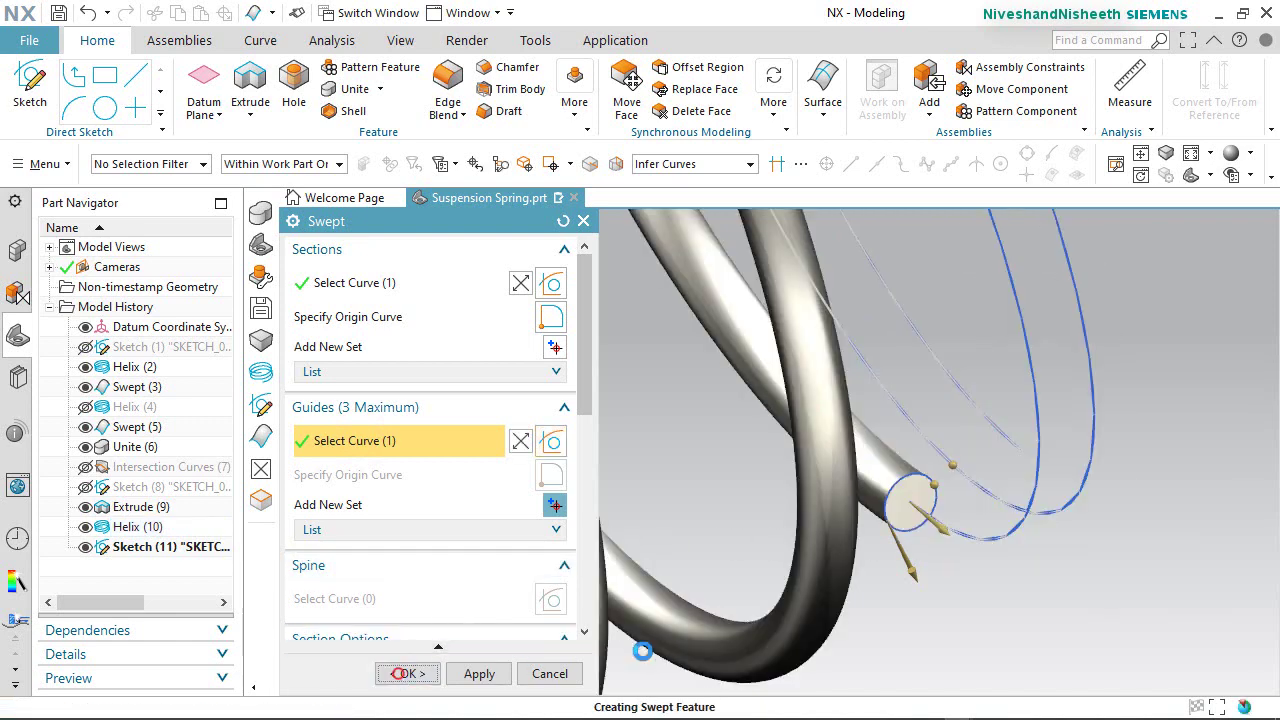
{"action": "scroll", "coordinate": [970, 565], "scroll_direction": "down", "scroll_amount": 5}
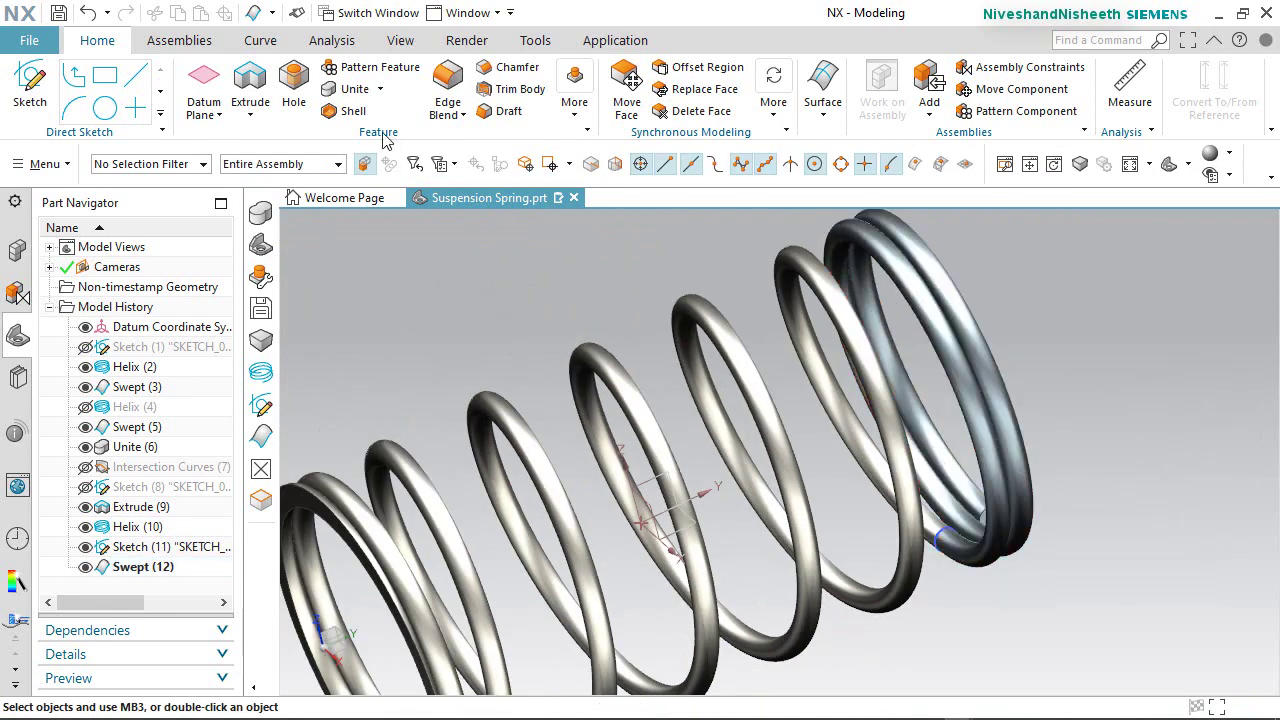
Unite the new end coil with the main spring body and hide its circular profile sketch.
{"action": "left_click", "coordinate": [370, 92]}
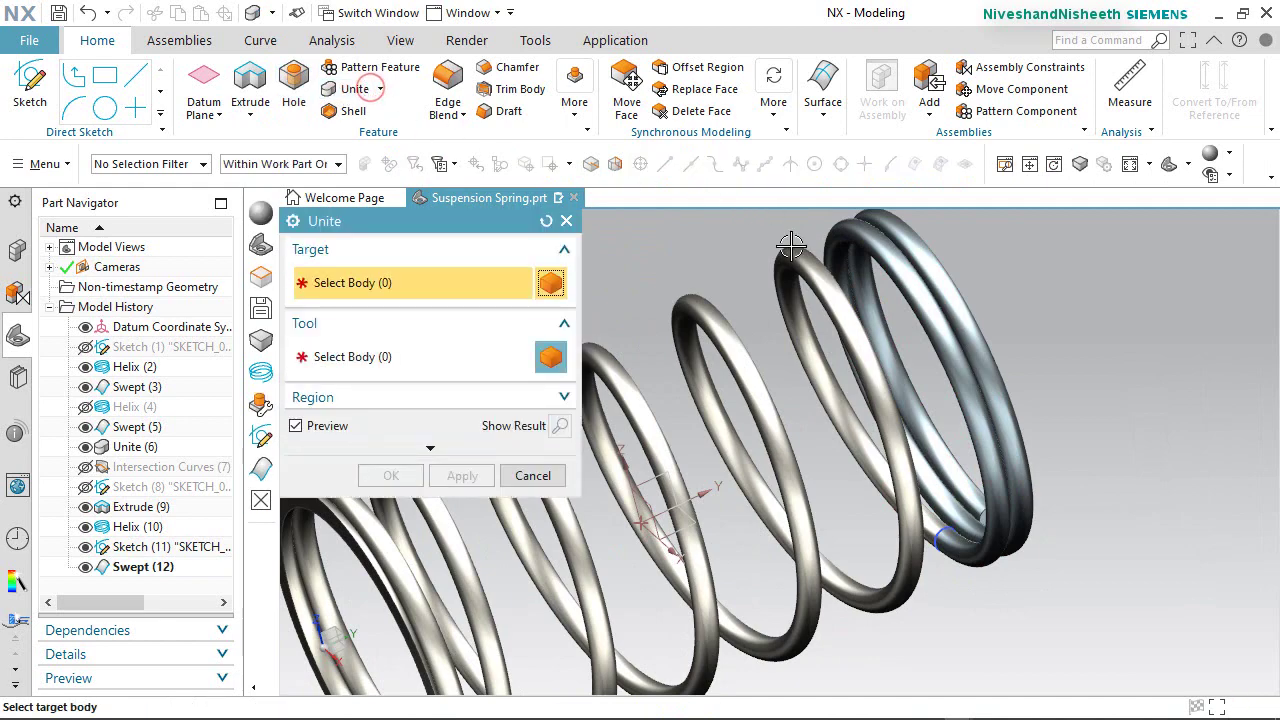
{"action": "left_click", "coordinate": [882, 278]}
{"action": "left_click", "coordinate": [900, 258]}
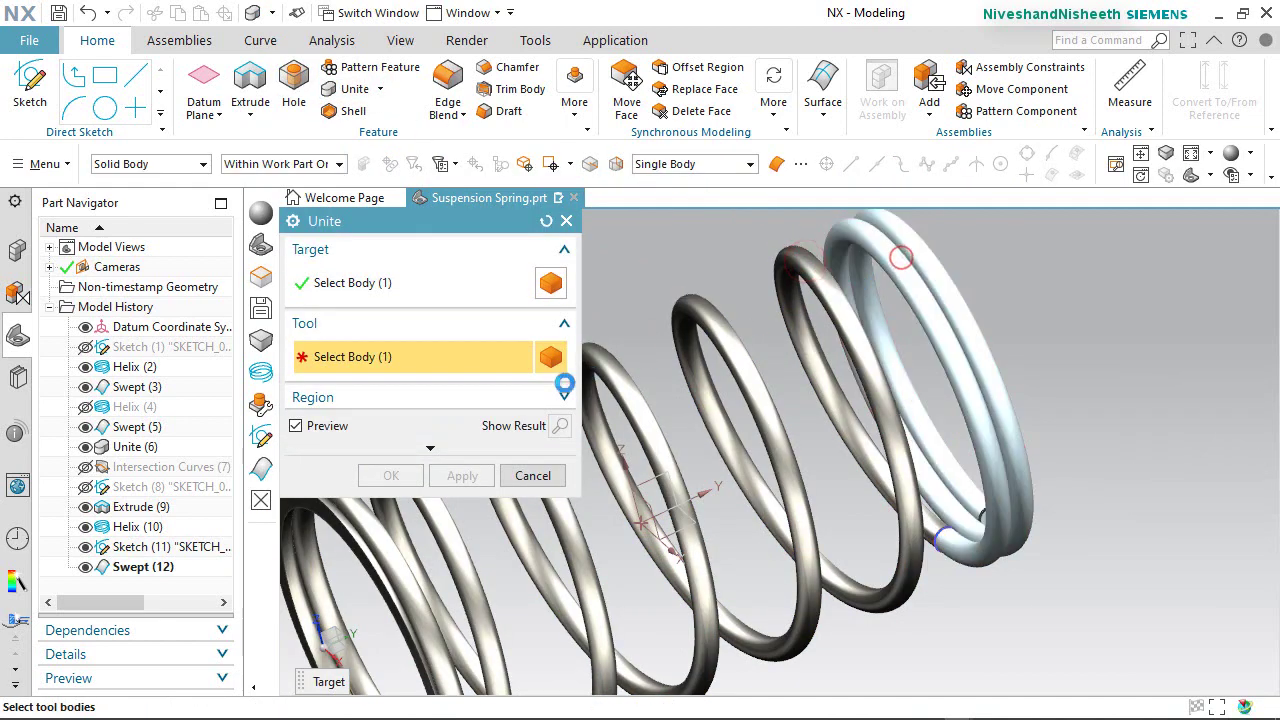
{"action": "left_click", "coordinate": [417, 475]}
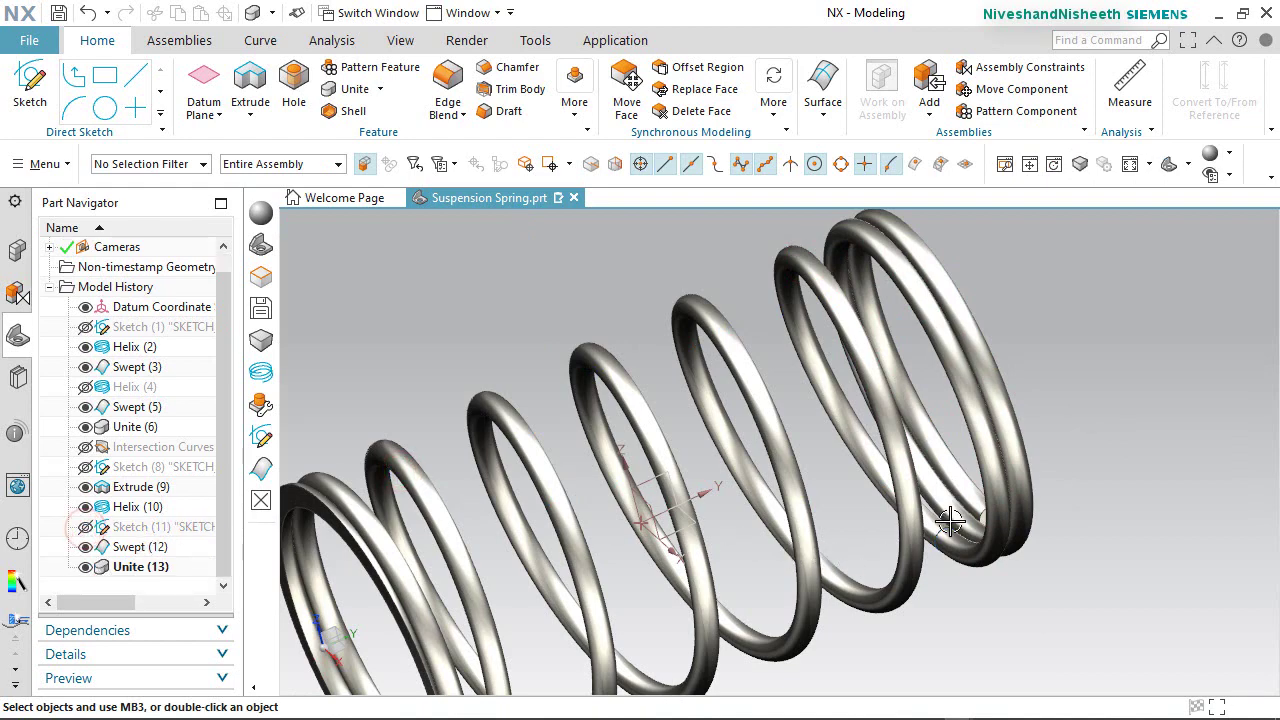
Check the united end coil, restore a standard view of the spring and save the part file.
{"action": "mouse_move", "coordinate": [949, 521]}
{"action": "middle_mouse_down"}
{"action": "mouse_move", "coordinate": [843, 514]}
{"action": "mouse_move", "coordinate": [781, 565]}
{"action": "mouse_move", "coordinate": [960, 505]}
{"action": "middle_mouse_up"}
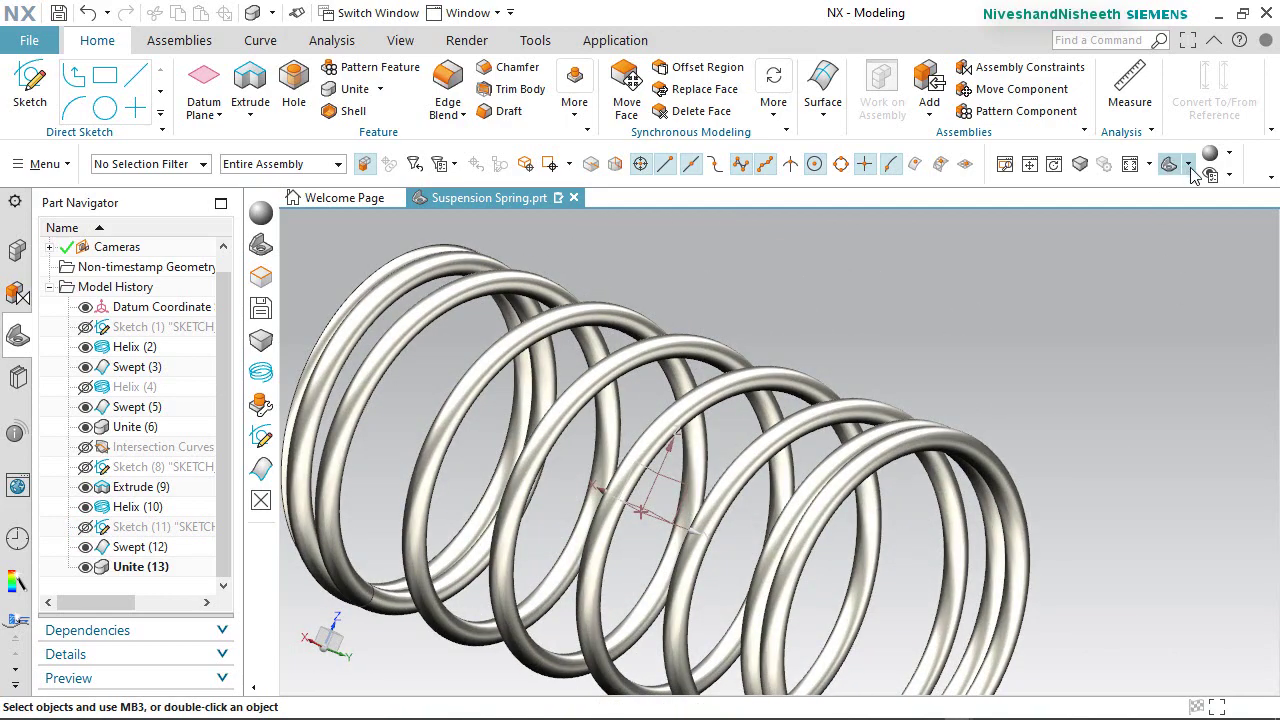
{"action": "left_click", "coordinate": [1188, 165]}
{"action": "left_click", "coordinate": [1228, 194]}
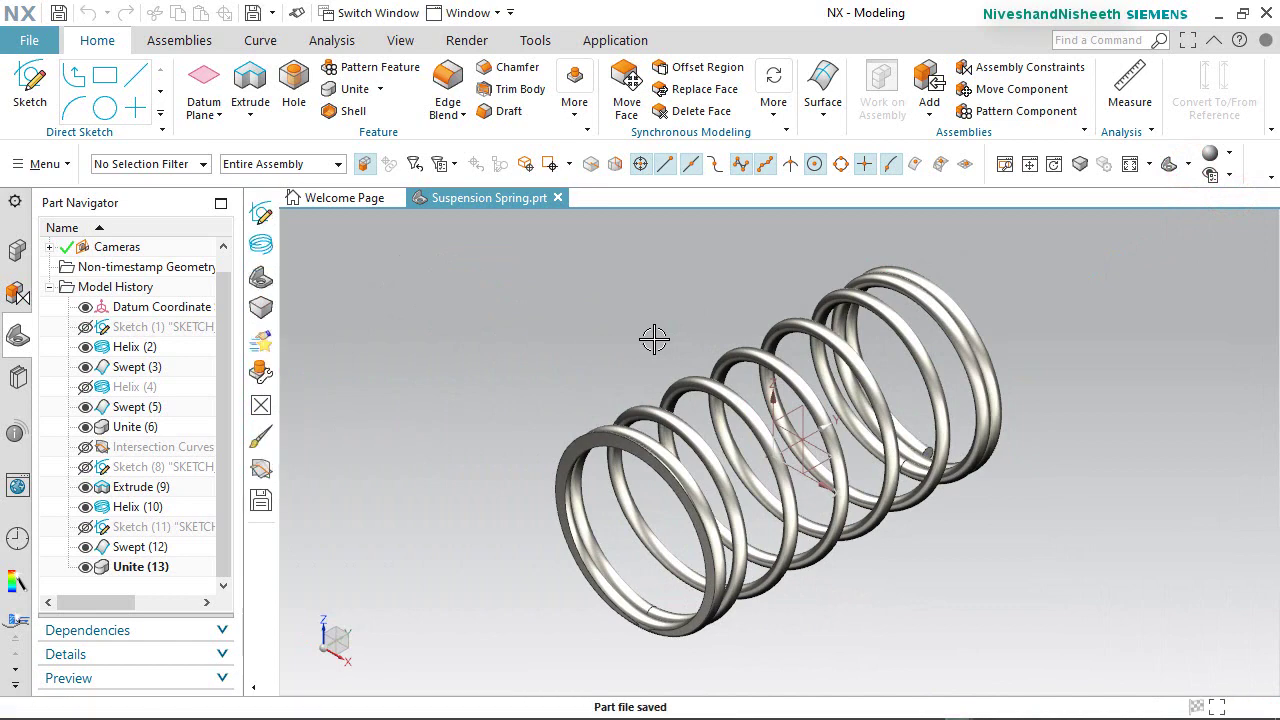
{"action": "left_click", "coordinate": [577, 312]}
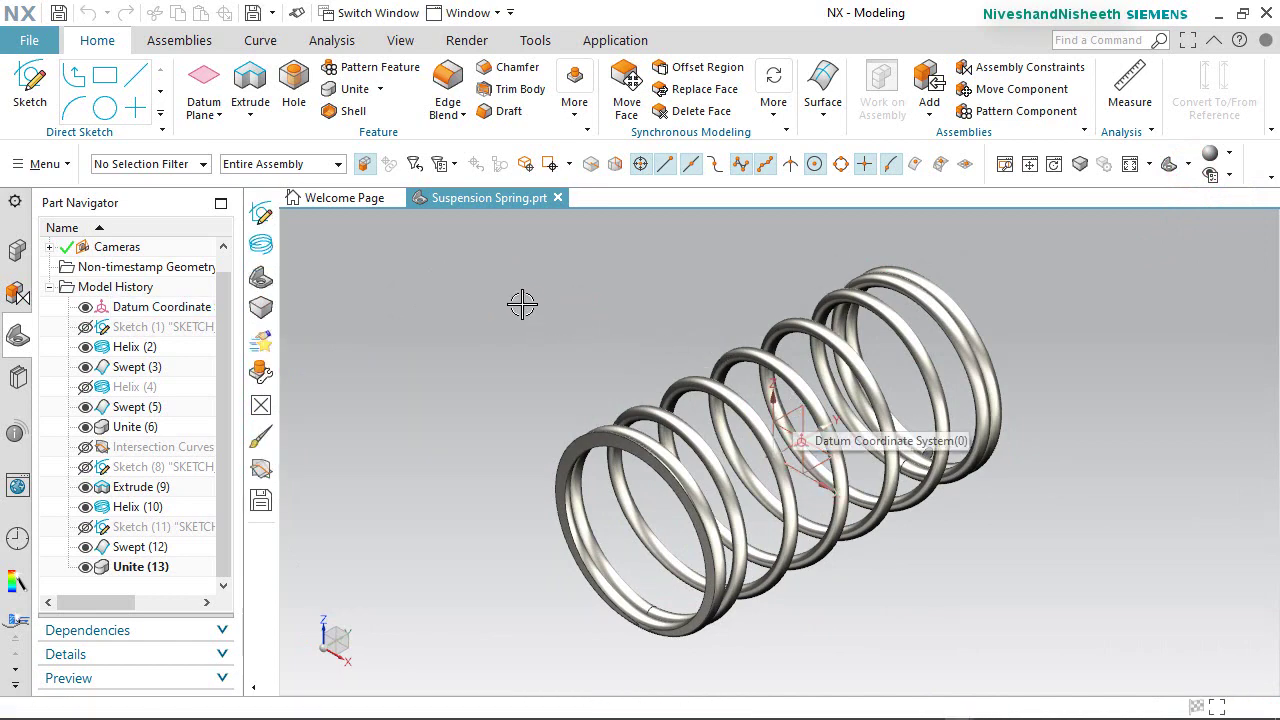
{"action": "left_click", "coordinate": [259, 38]}
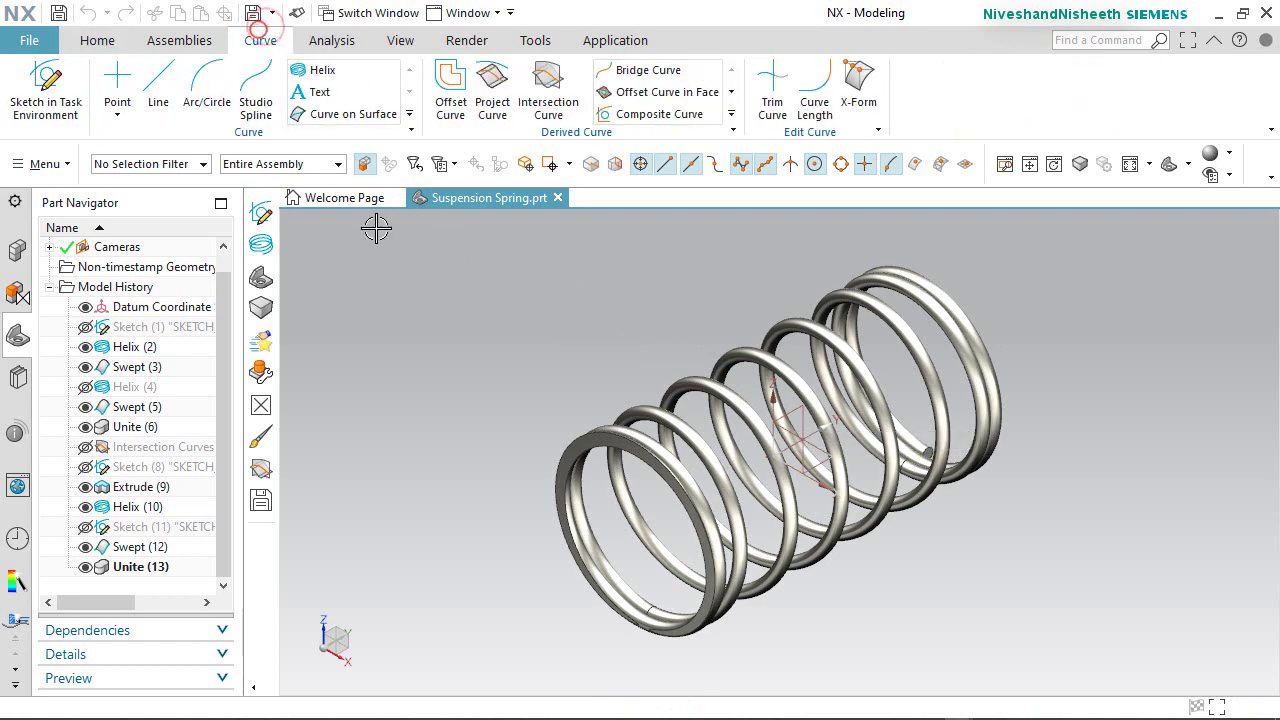
Create intersection curves between the YZ datum plane and all faces of the united spring body.
{"action": "left_click", "coordinate": [541, 90]}
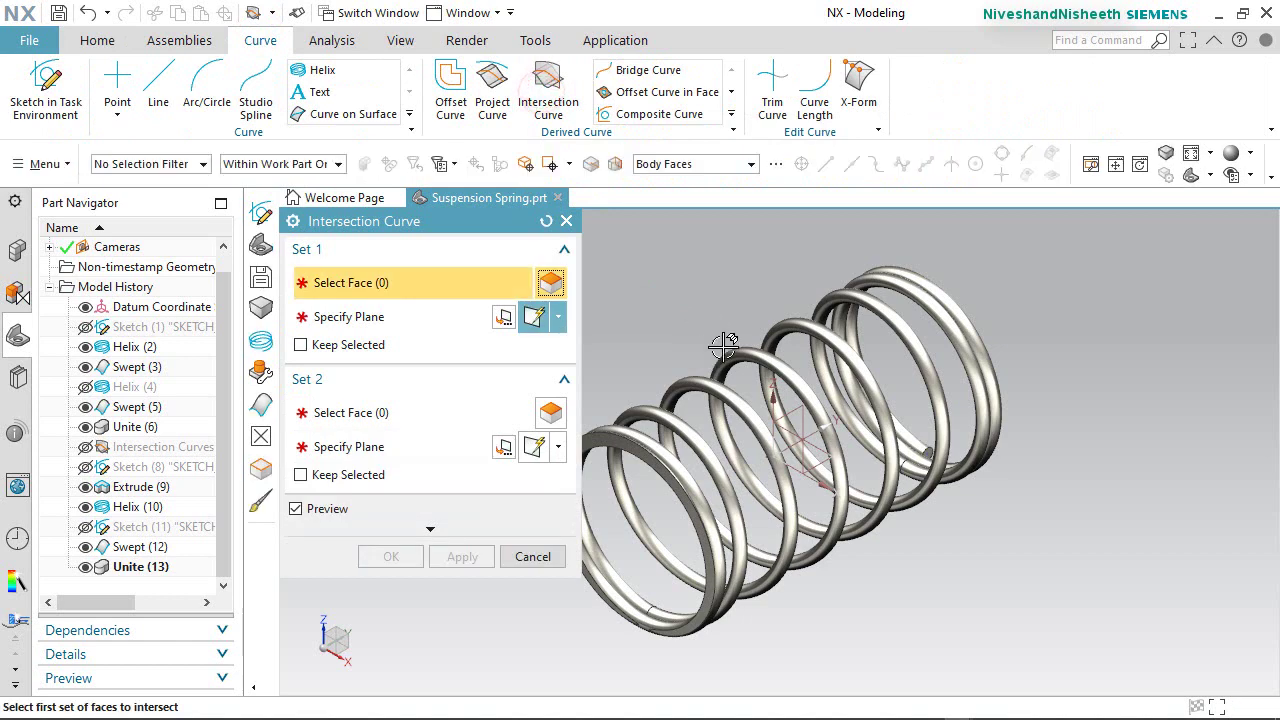
{"action": "left_click", "coordinate": [794, 412]}
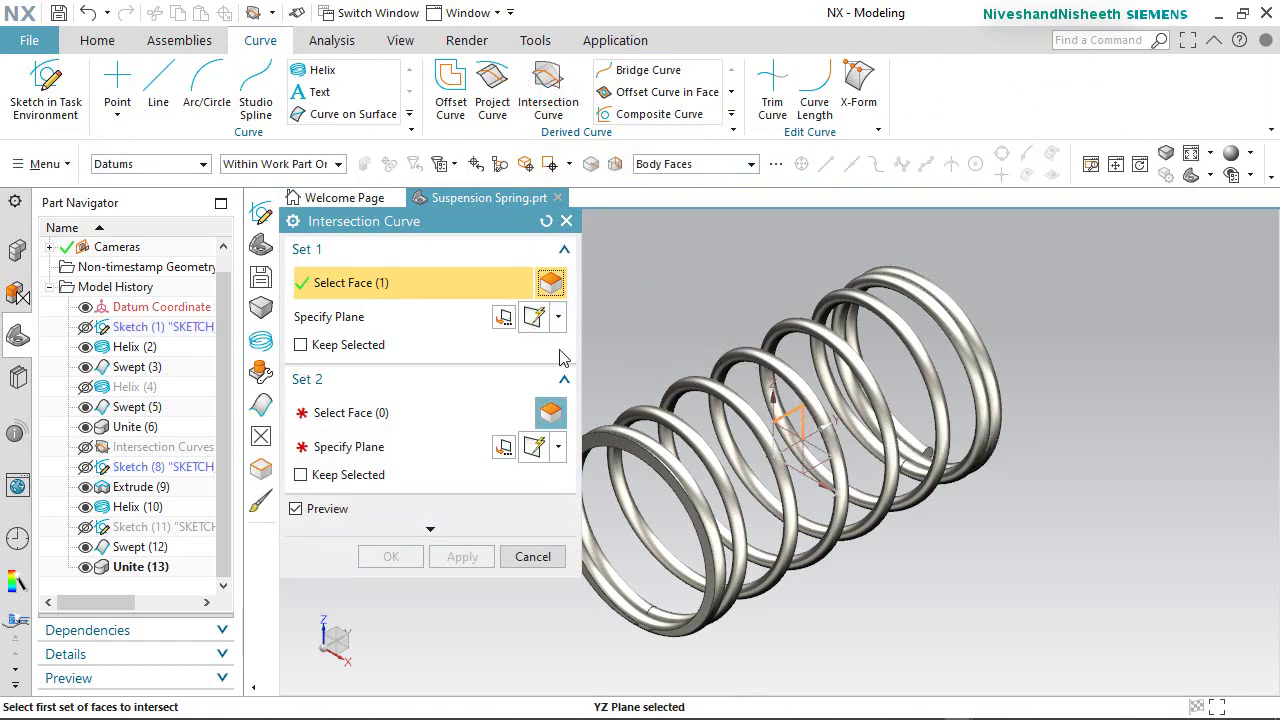
{"action": "left_click", "coordinate": [390, 413]}
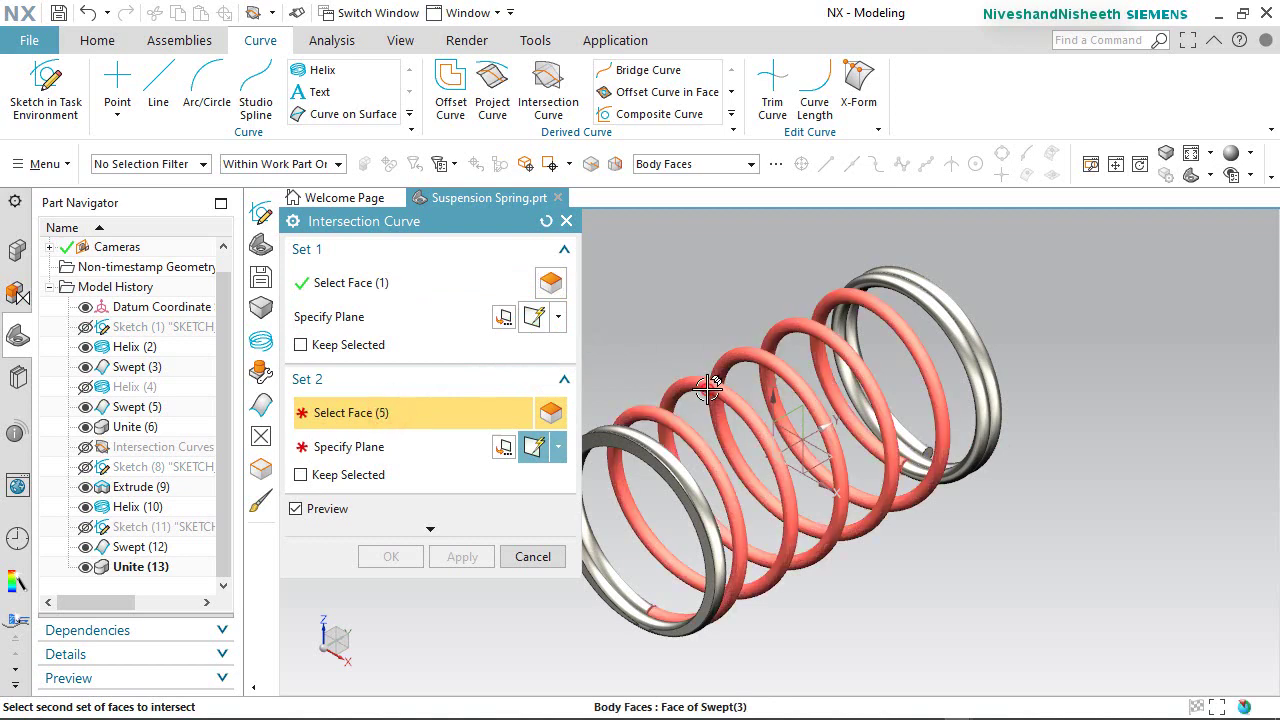
{"action": "left_click", "coordinate": [707, 390]}
{"action": "left_click", "coordinate": [415, 523]}
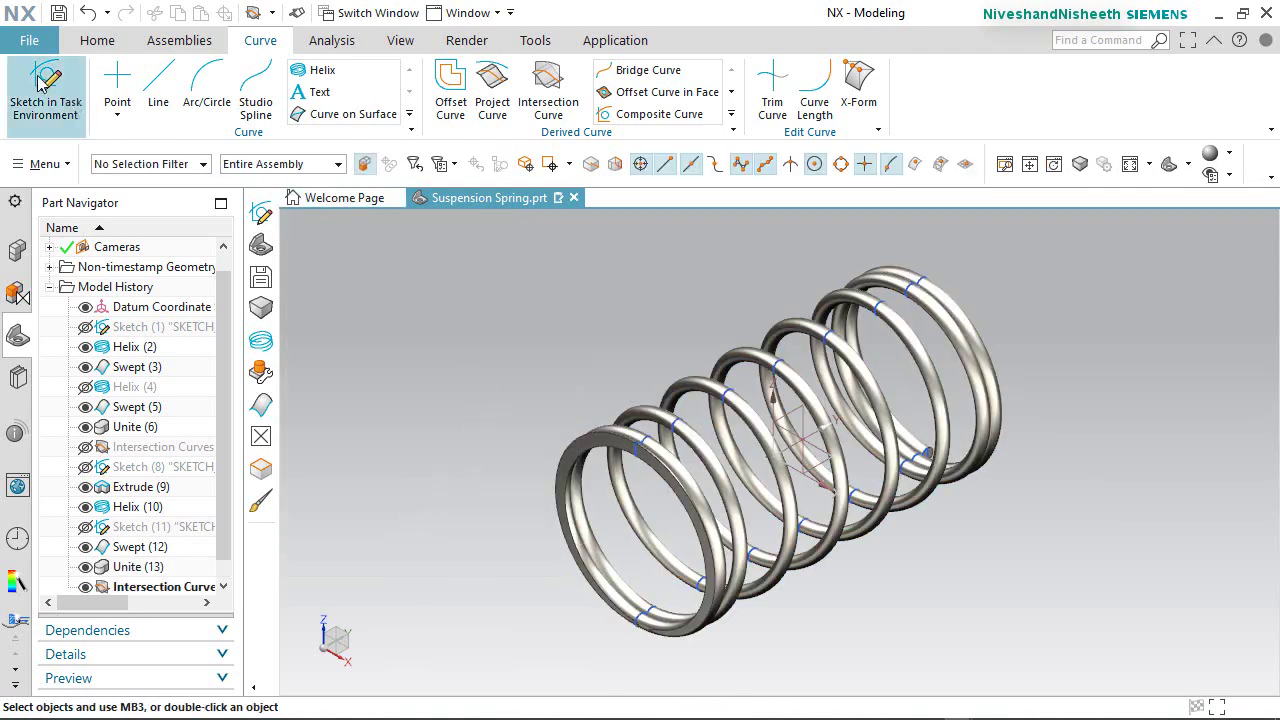
Start a new sketch on the YZ plane of the datum coordinate system.
{"action": "left_click", "coordinate": [95, 40]}
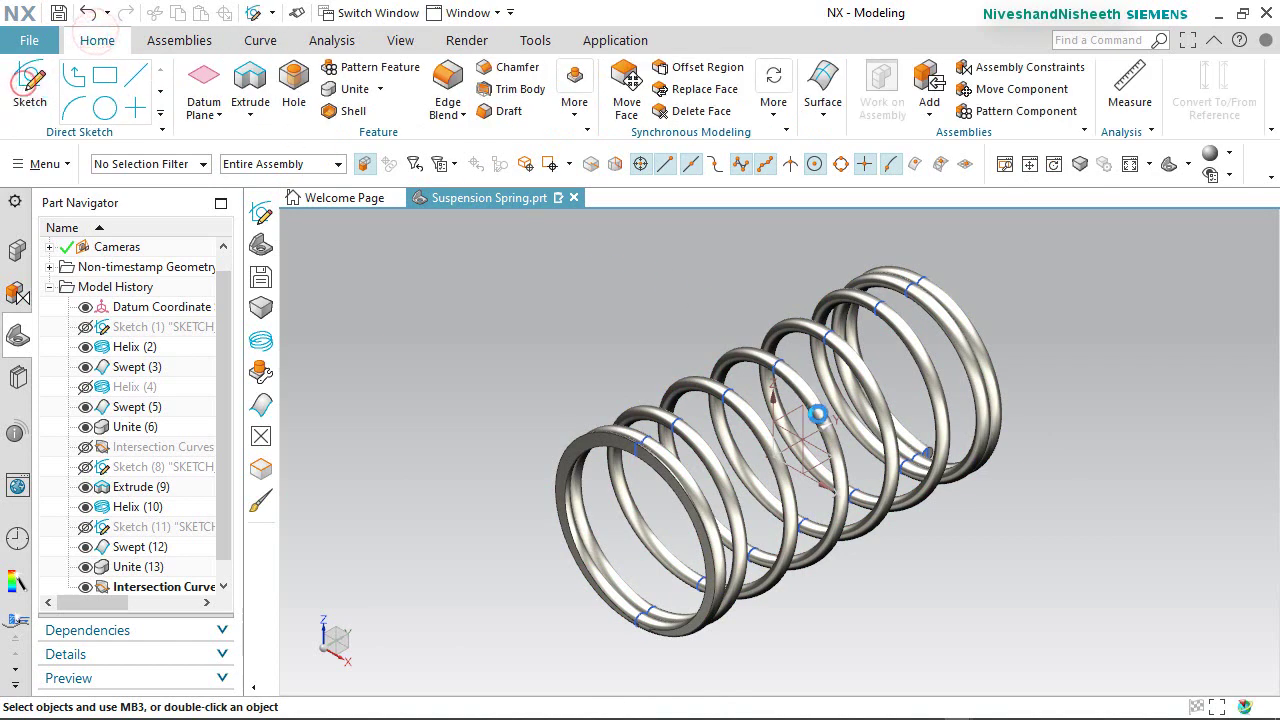
{"action": "left_click", "coordinate": [104, 108]}
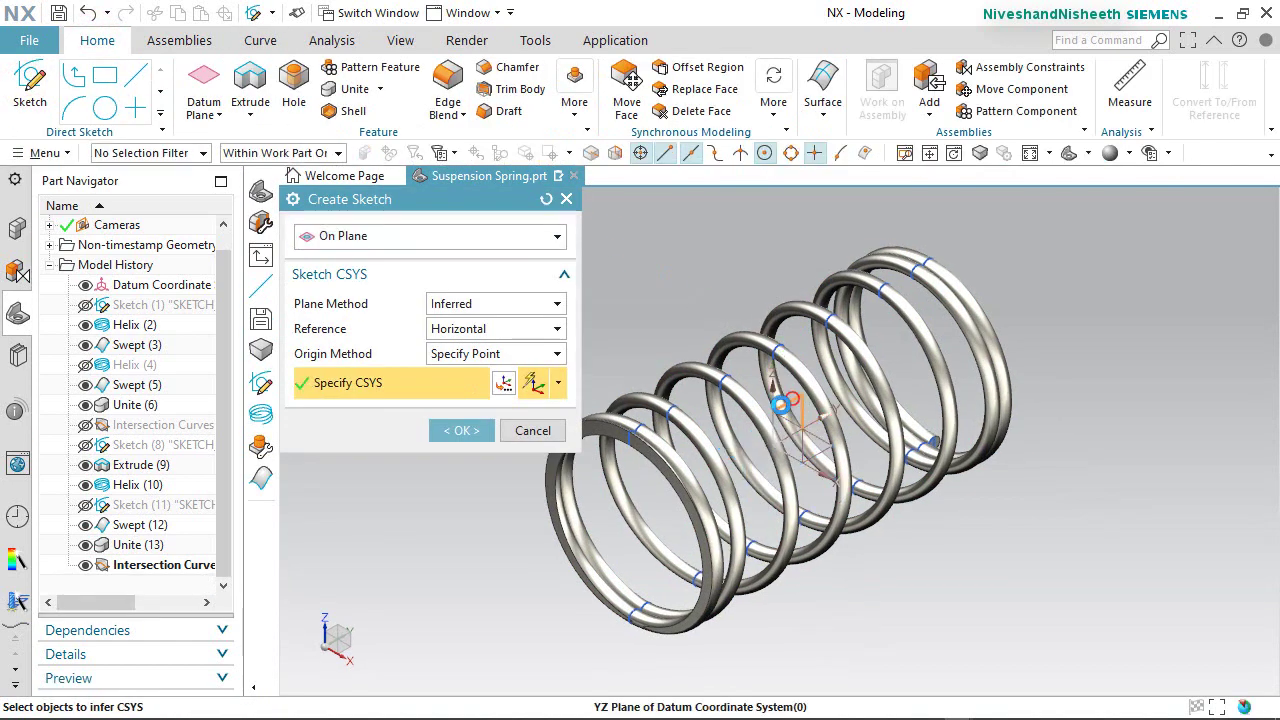
{"action": "left_click", "coordinate": [461, 431]}
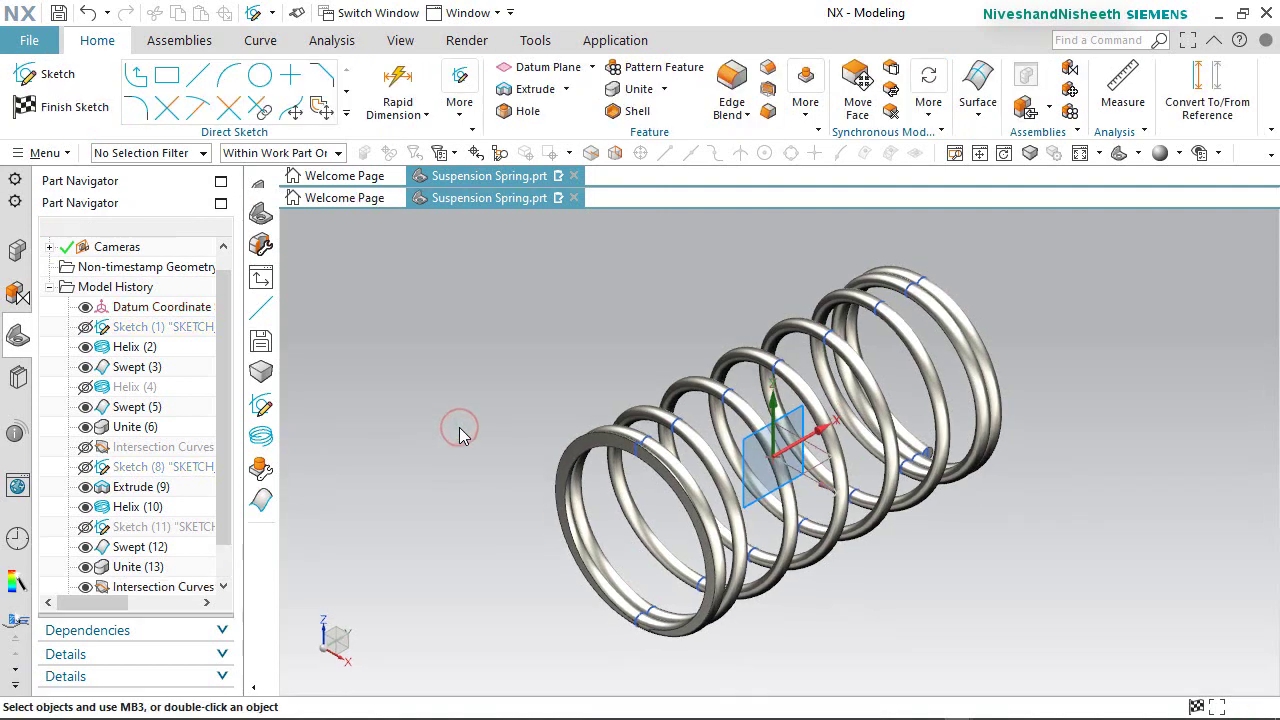
{"action": "left_click", "coordinate": [793, 410]}
{"action": "left_click", "coordinate": [860, 445]}
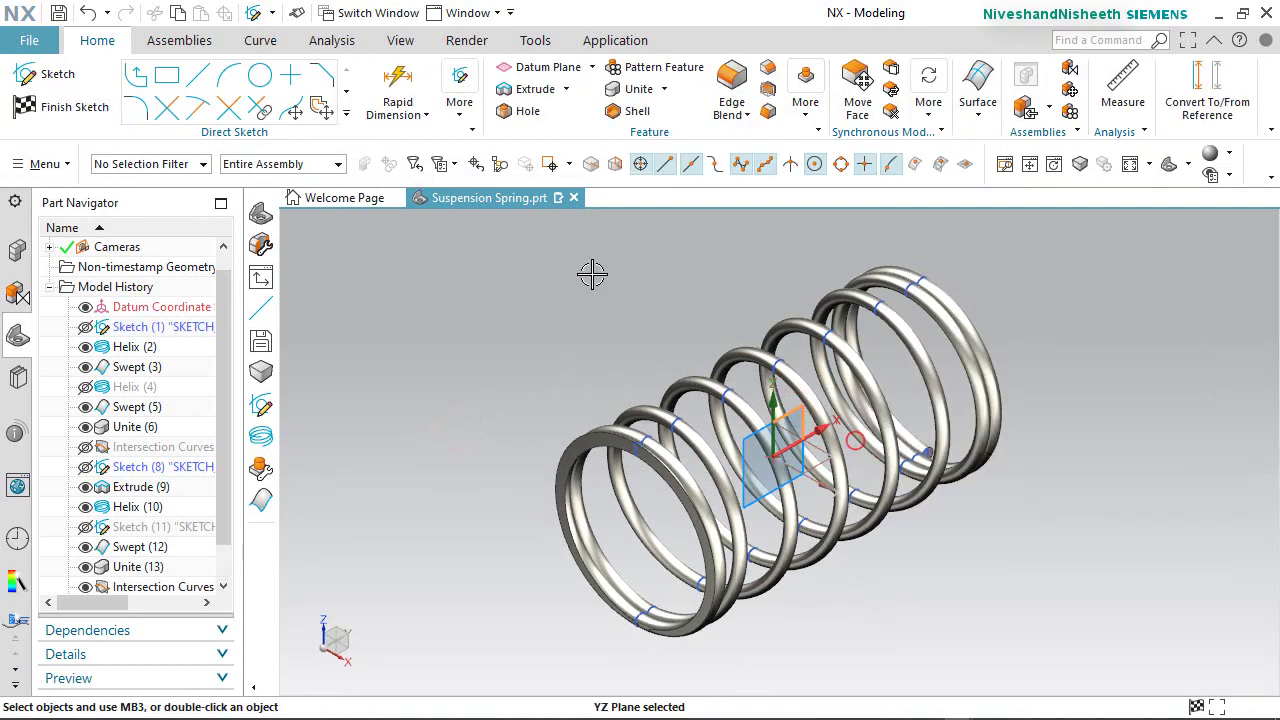
Section the view through the spring along the YZ plane to expose the wire cross-sections at the untrimmed end.
{"action": "left_click", "coordinate": [397, 42]}
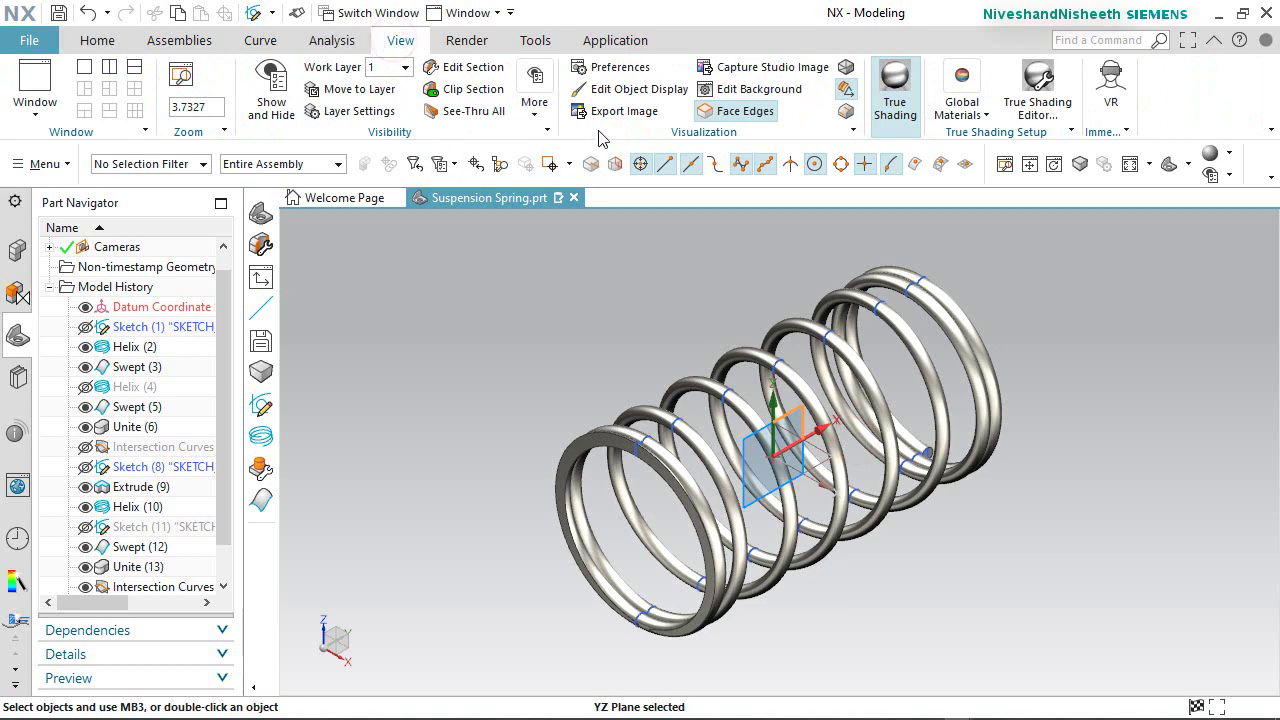
{"action": "left_click", "coordinate": [453, 67]}
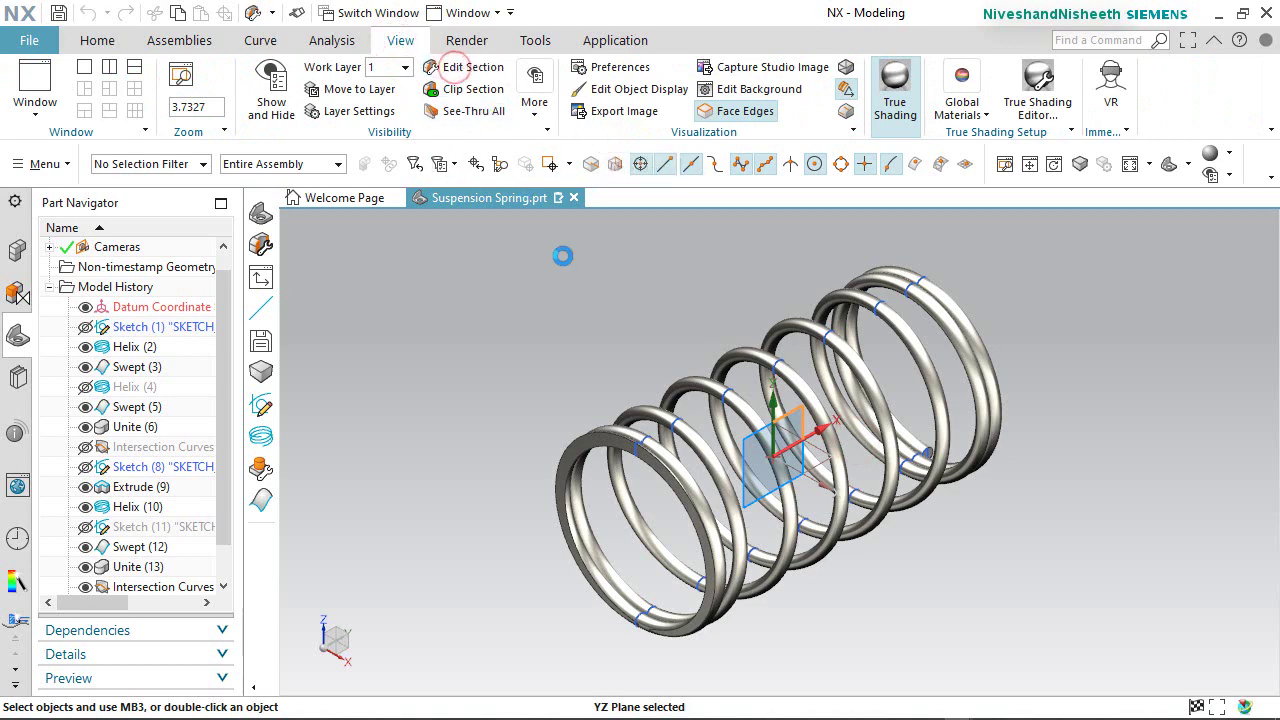
{"action": "left_click", "coordinate": [484, 673]}
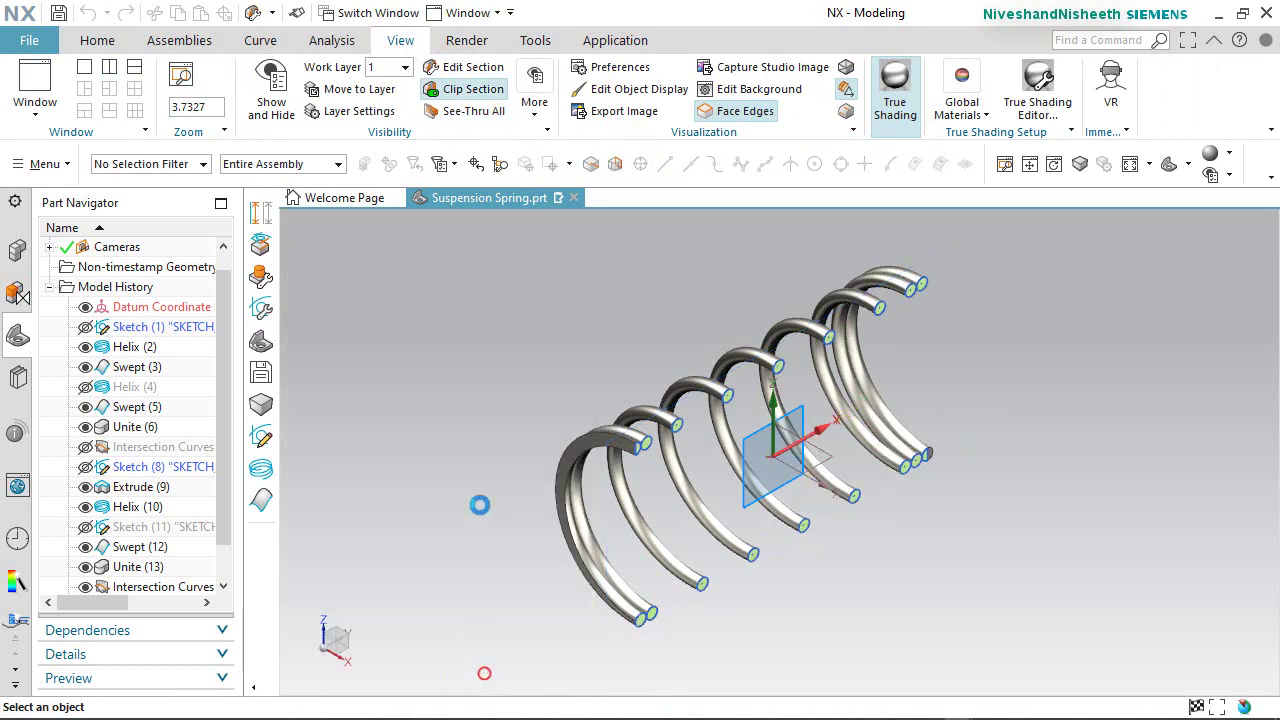
{"action": "left_click", "coordinate": [585, 286]}
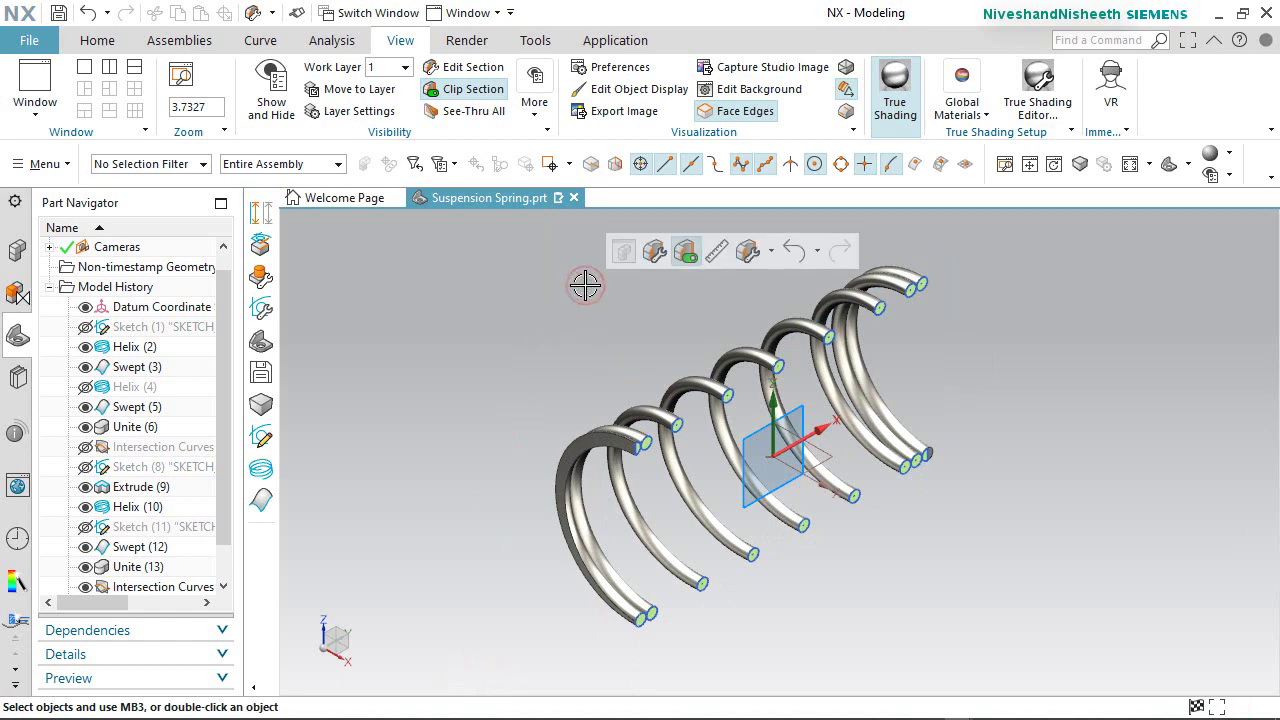
{"action": "scroll", "coordinate": [903, 423], "scroll_direction": "down", "scroll_amount": 2}
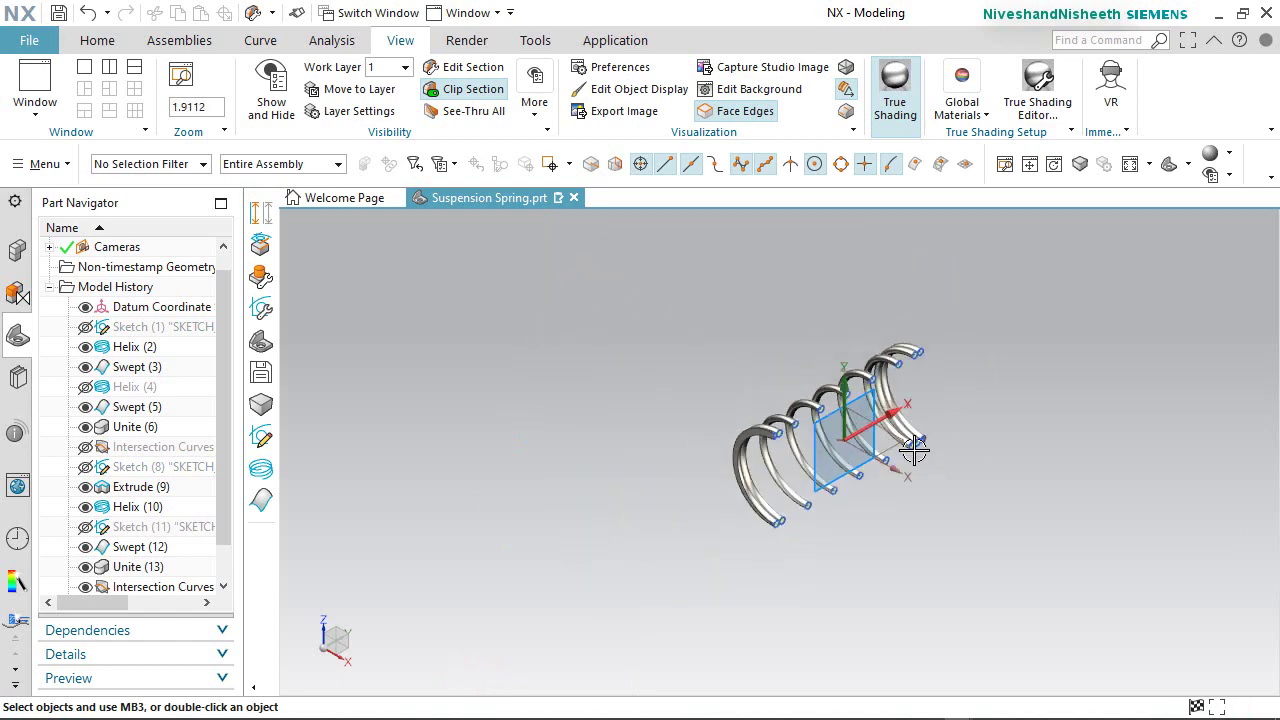
{"action": "scroll", "coordinate": [915, 425], "scroll_direction": "up", "scroll_amount": 6}
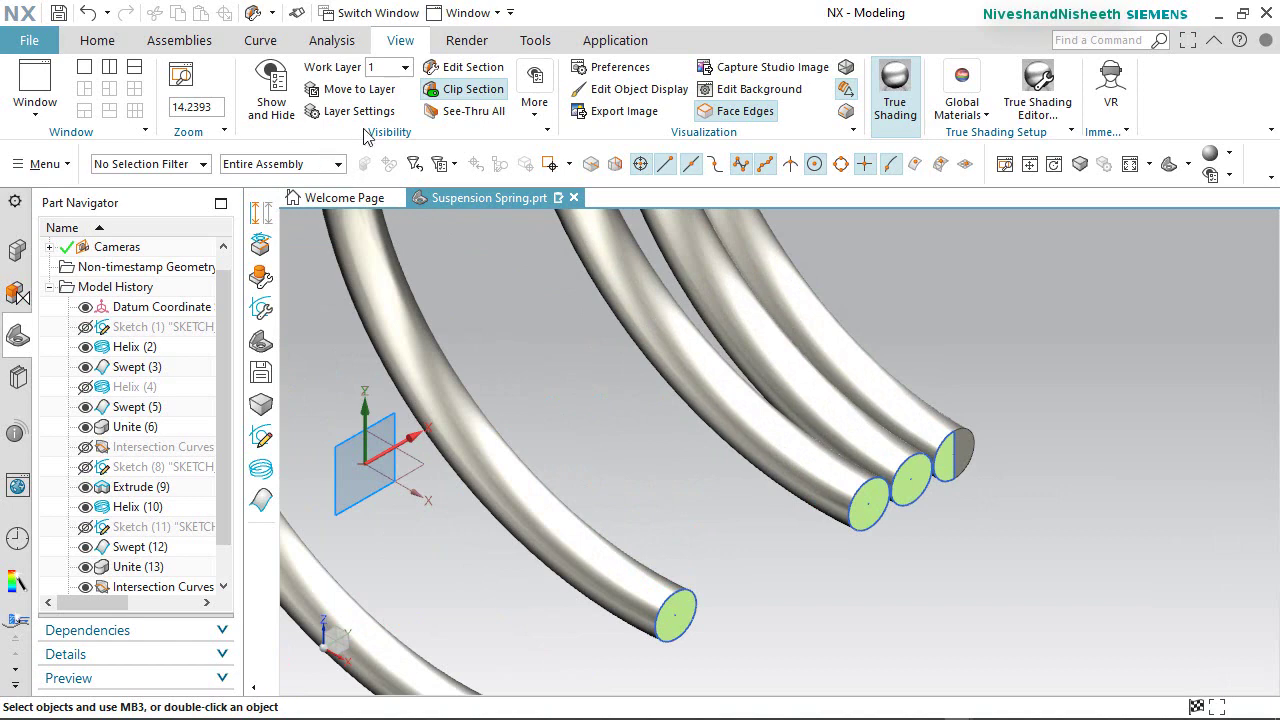
Project the half-round outline of the last wire section and the neighbouring circular intersection curve into the sketch.
{"action": "left_click", "coordinate": [98, 40]}
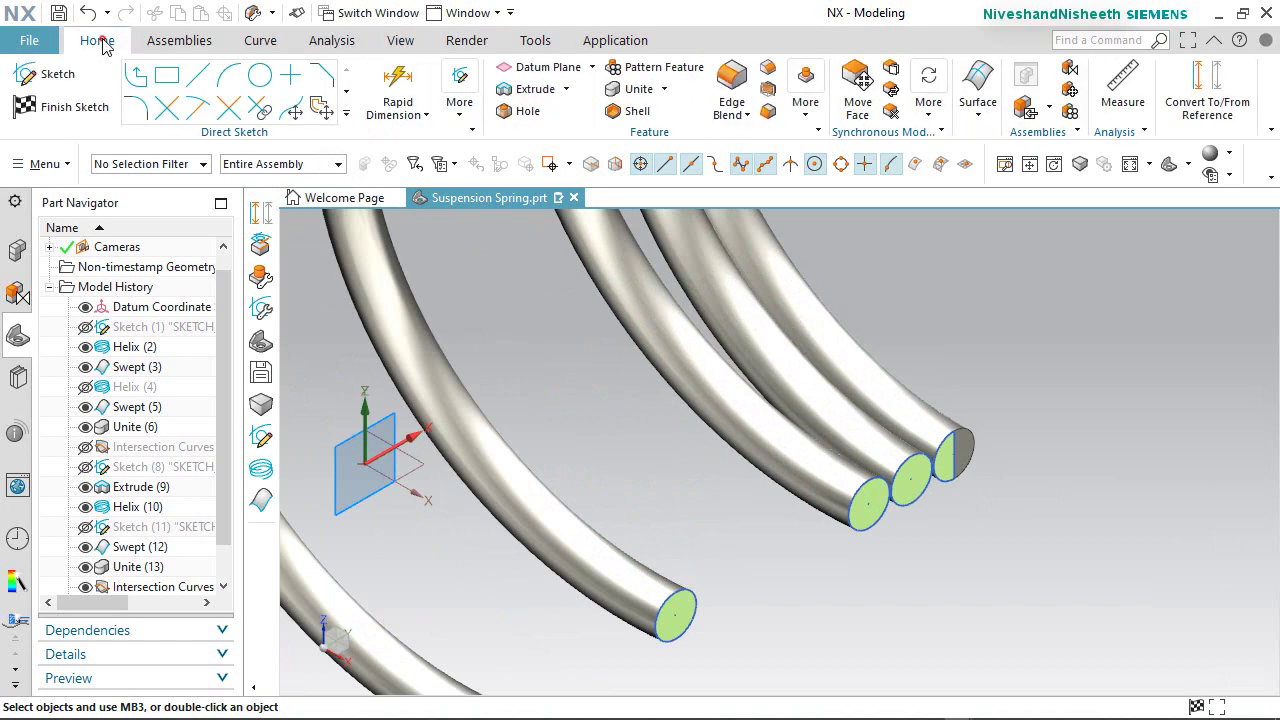
{"action": "left_click", "coordinate": [346, 117]}
{"action": "left_click", "coordinate": [227, 267]}
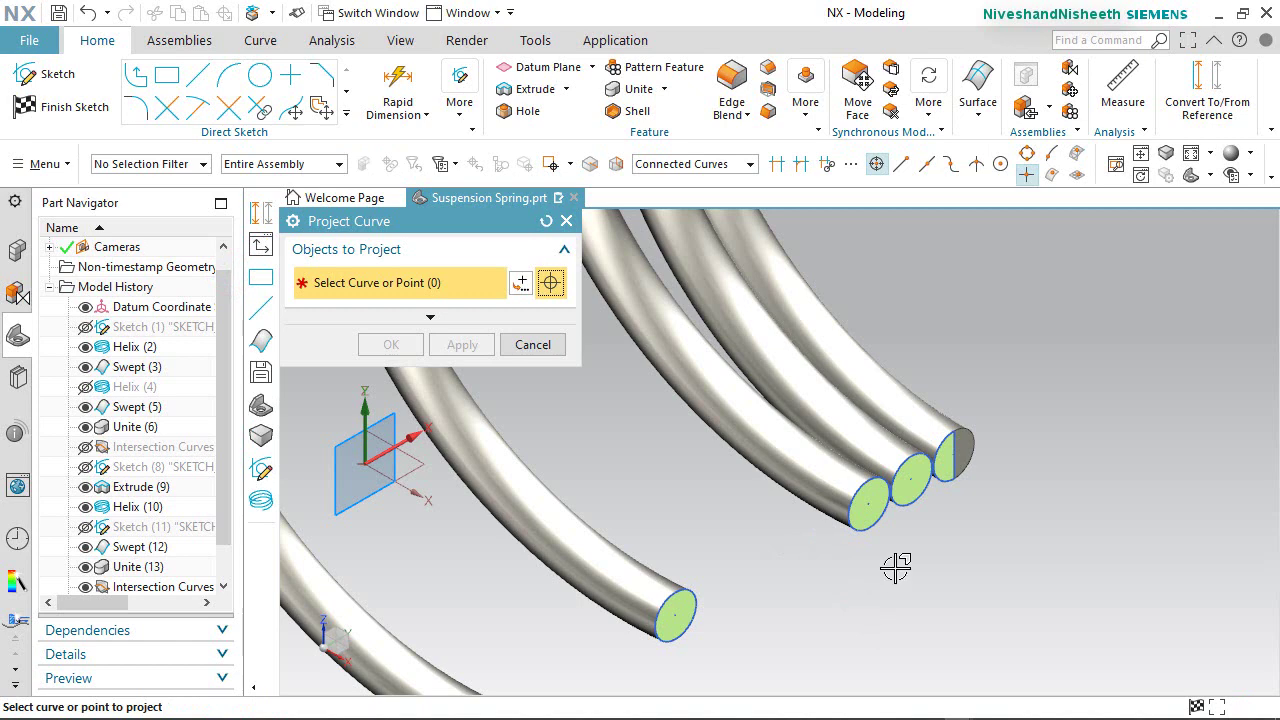
{"action": "scroll", "coordinate": [940, 500], "scroll_direction": "up", "scroll_amount": 3}
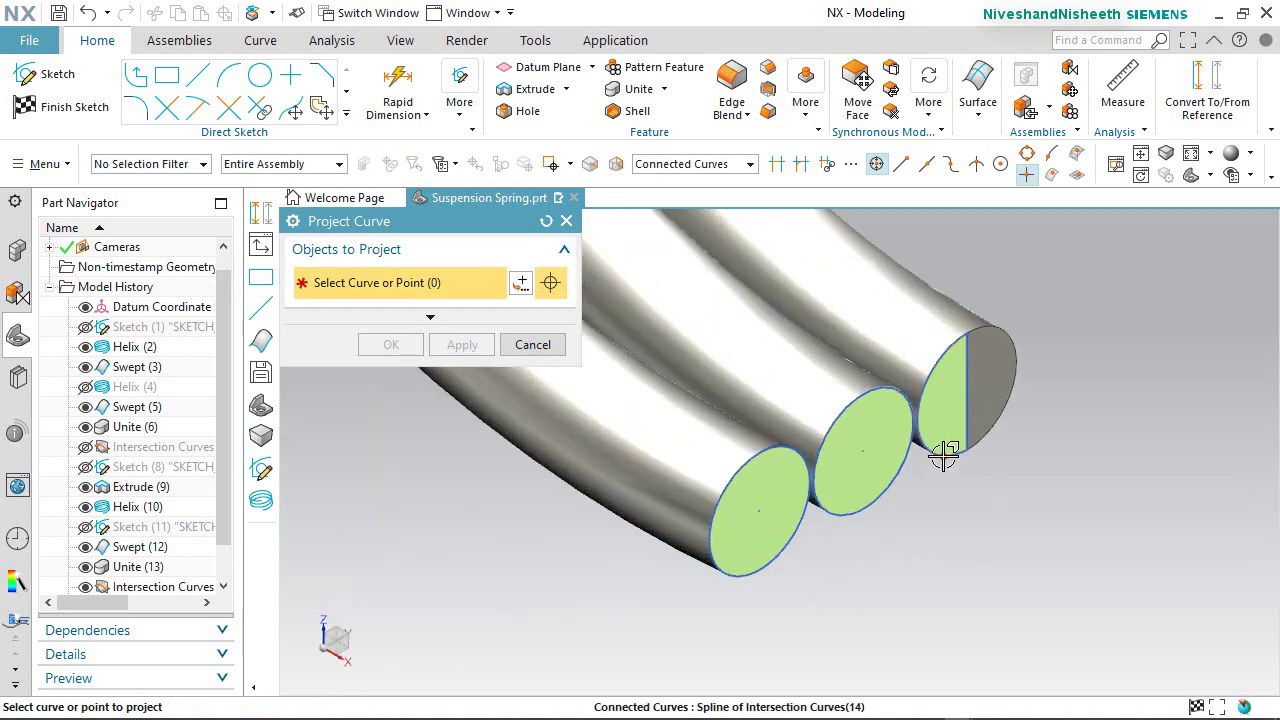
{"action": "left_click", "coordinate": [943, 455]}
{"action": "left_click", "coordinate": [905, 478]}
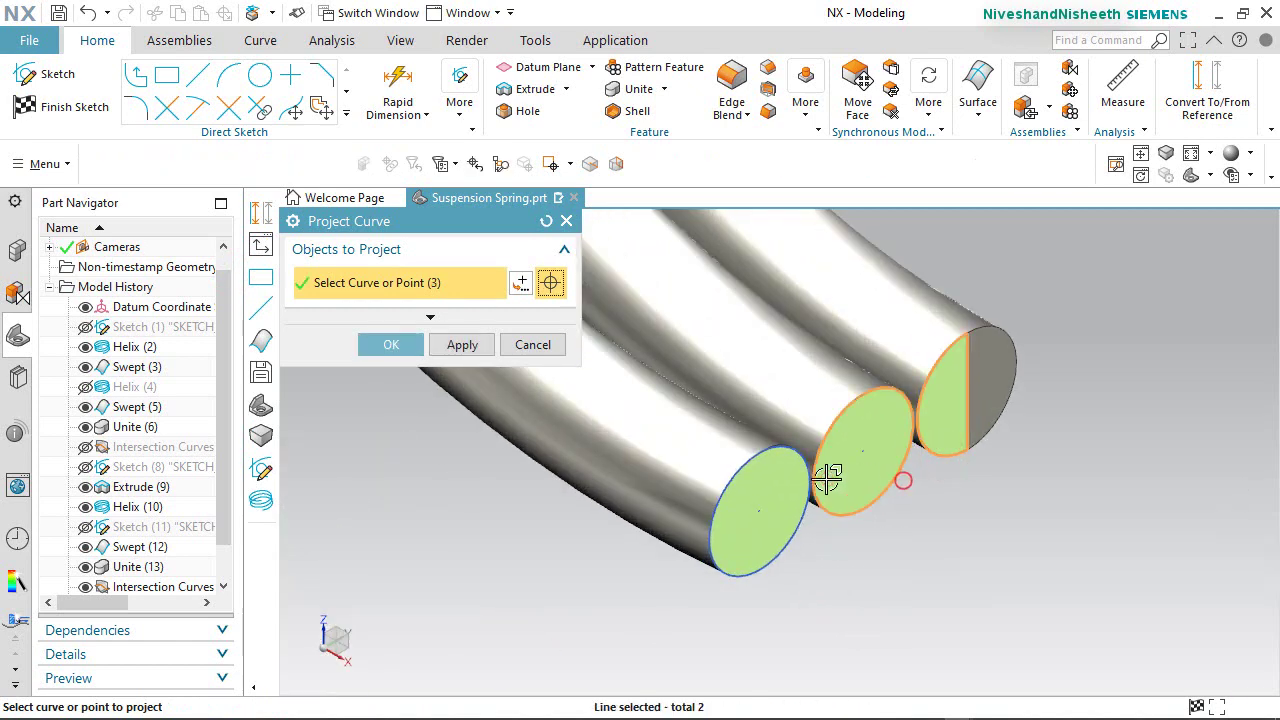
{"action": "left_click", "coordinate": [391, 344]}
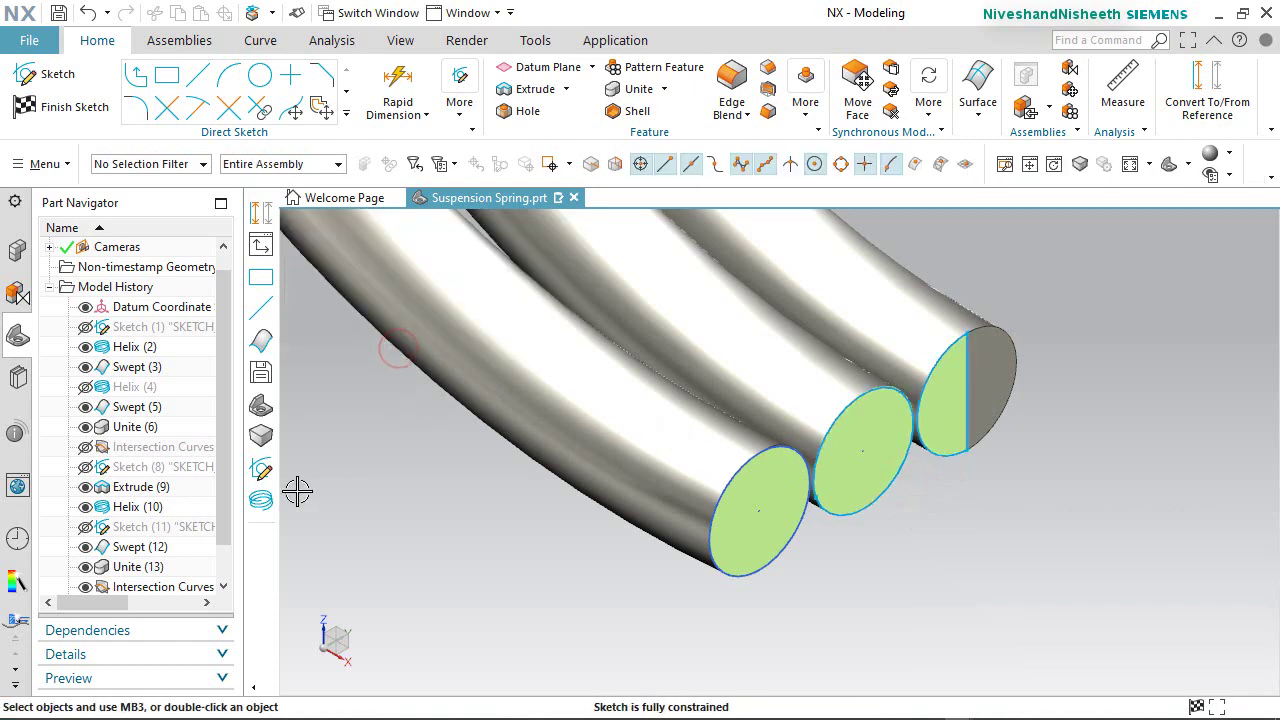
Hide the newest intersection curves and convert the projected sketch curves to reference geometry.
{"action": "left_click_drag", "start_coordinate": [229, 526], "coordinate": [222, 558]}
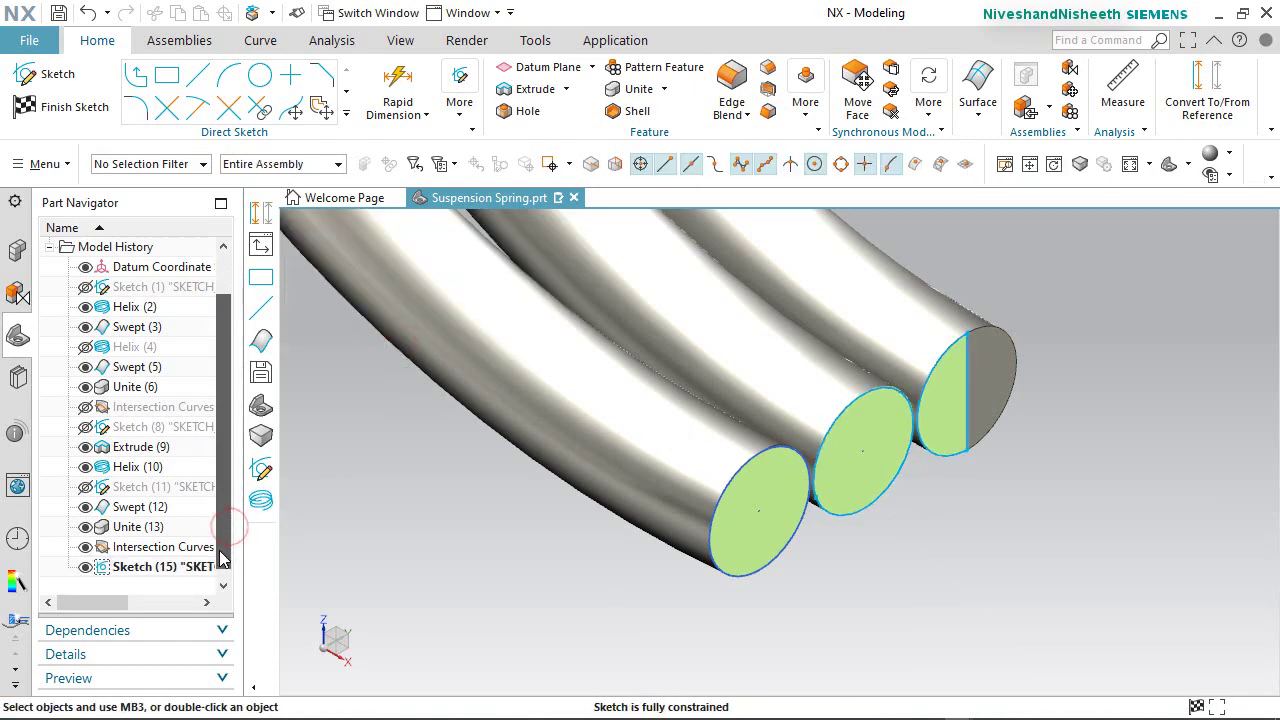
{"action": "left_click", "coordinate": [87, 547]}
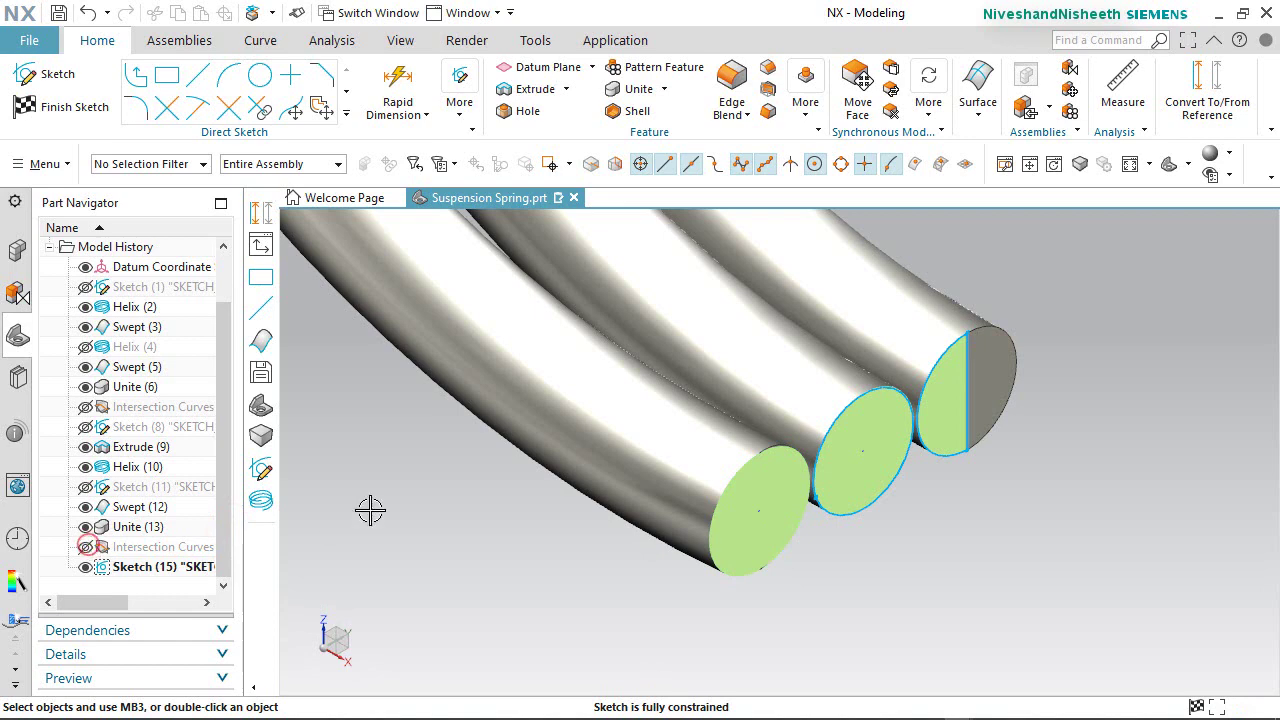
{"action": "left_click_drag", "start_coordinate": [725, 226], "coordinate": [1061, 604]}
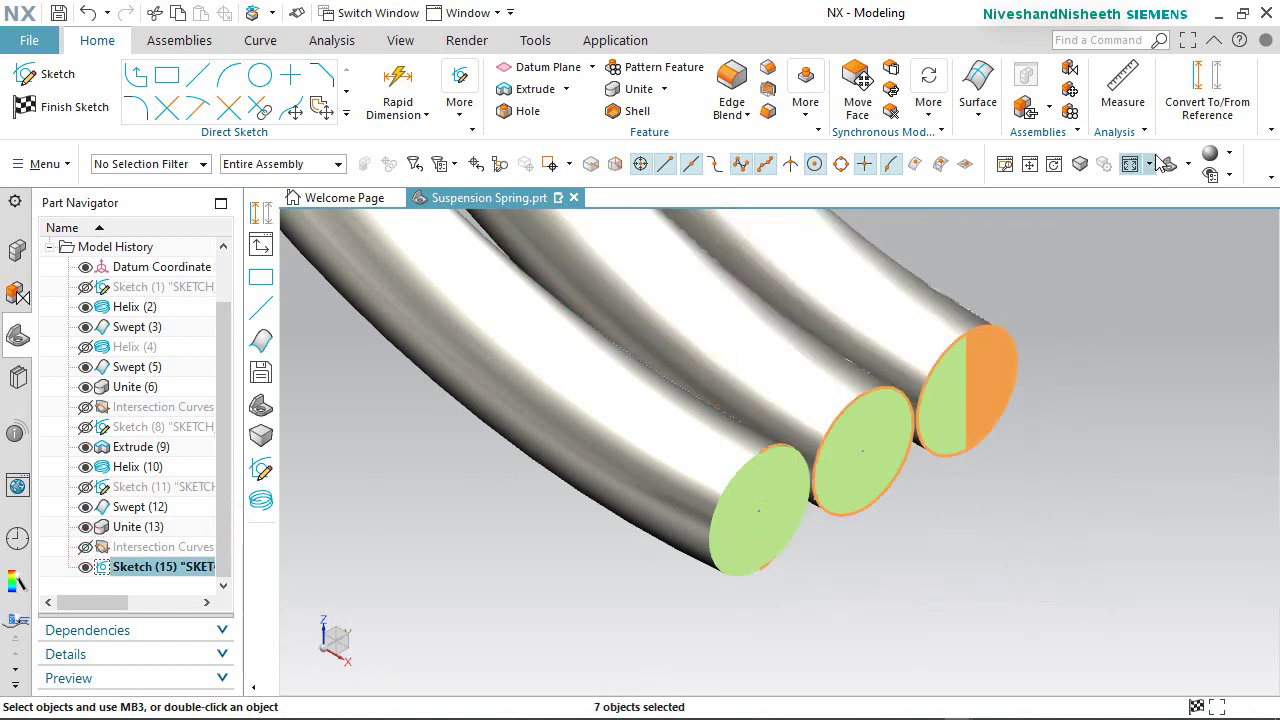
{"action": "left_click", "coordinate": [1193, 74]}
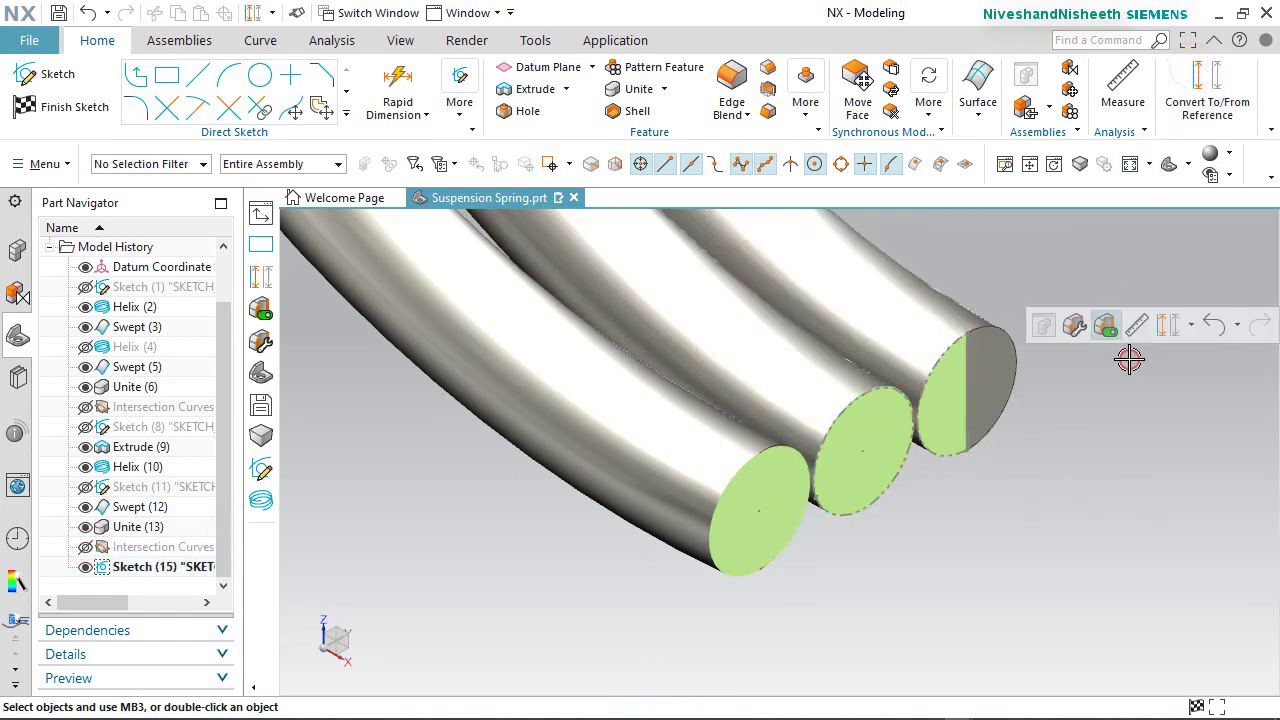
Sketch an upright rectangle about 0.16 in wide and 0.93 in high just beyond the spring's untrimmed end.
{"action": "middle_click_drag", "start_coordinate": [1029, 480], "coordinate": [969, 491]}
{"action": "scroll", "coordinate": [969, 491], "scroll_direction": "down", "scroll_amount": 5}
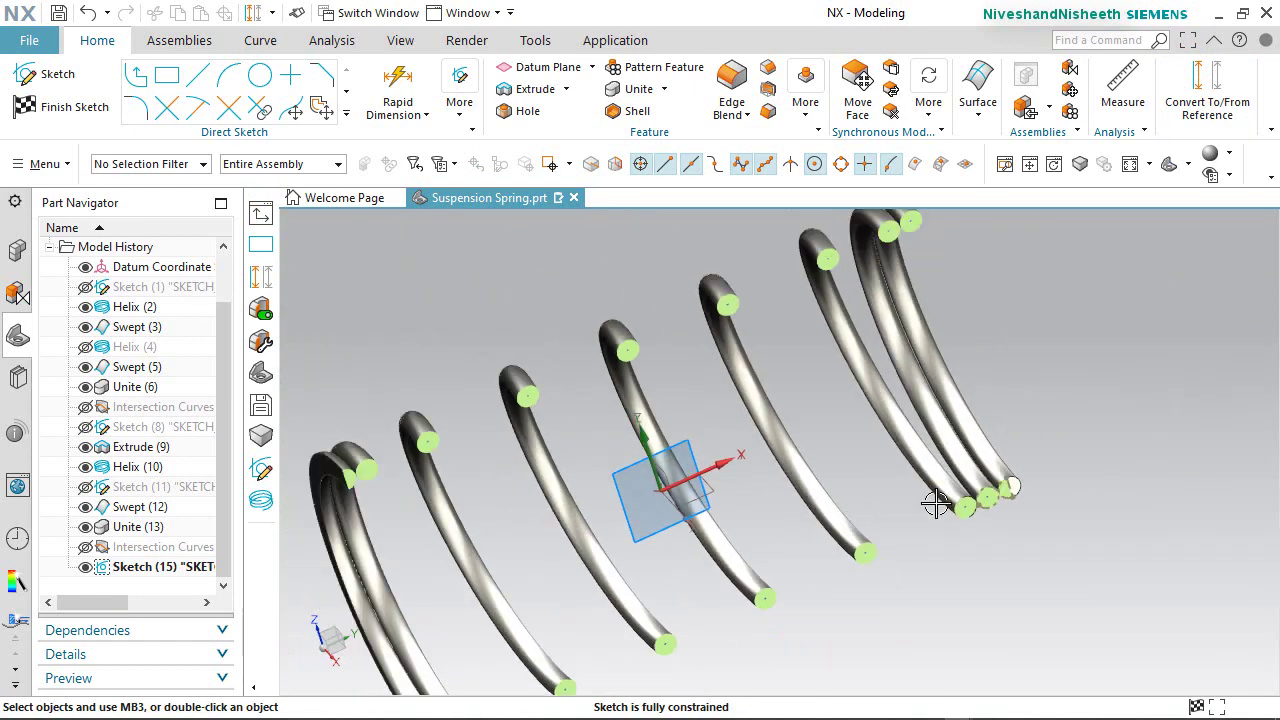
{"action": "right_click_drag", "start_coordinate": [1092, 357], "coordinate": [1057, 357]}
{"action": "left_click", "coordinate": [1052, 357]}
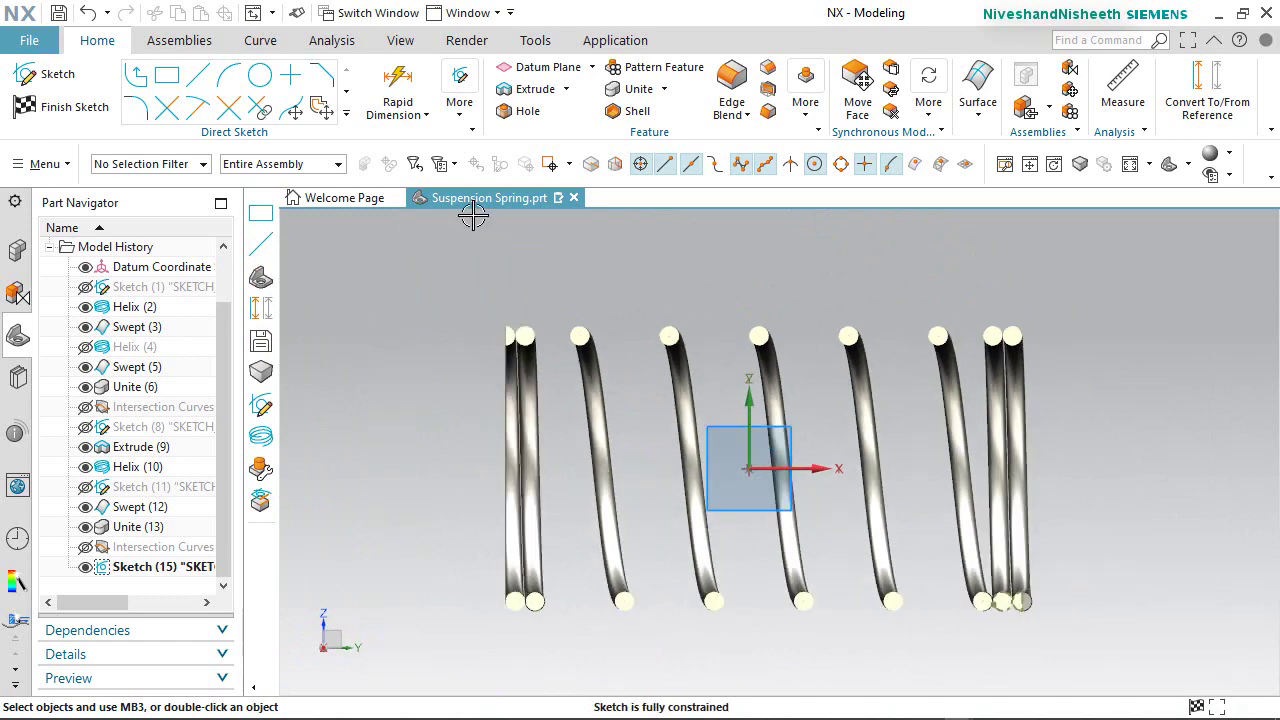
{"action": "left_click", "coordinate": [167, 75]}
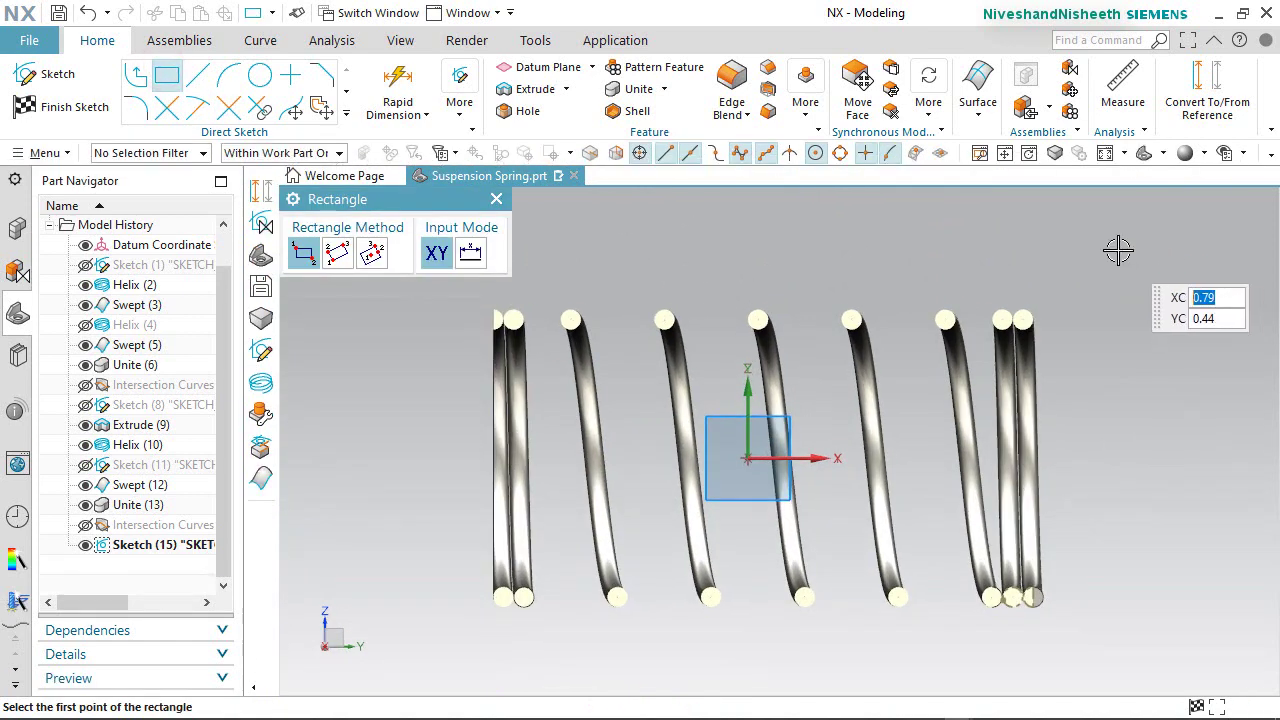
{"action": "left_click", "coordinate": [1104, 238]}
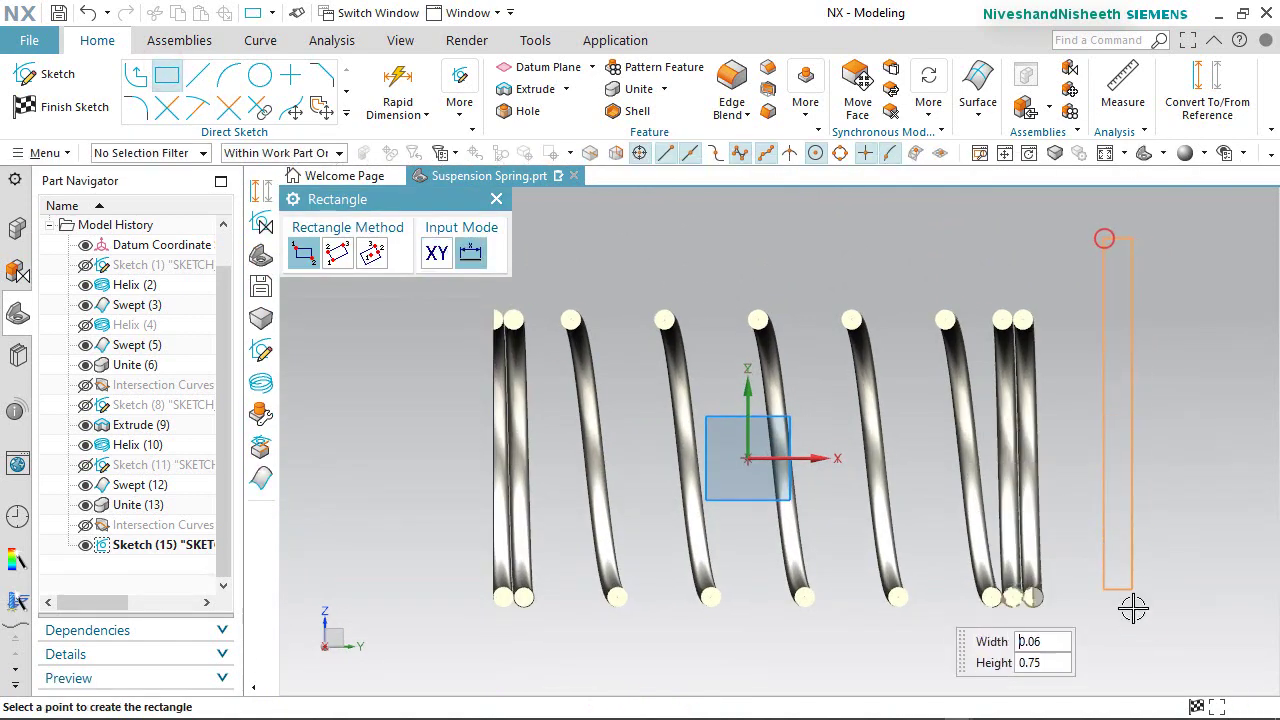
{"action": "left_click", "coordinate": [1177, 677]}
{"action": "key", "text": "Escape"}
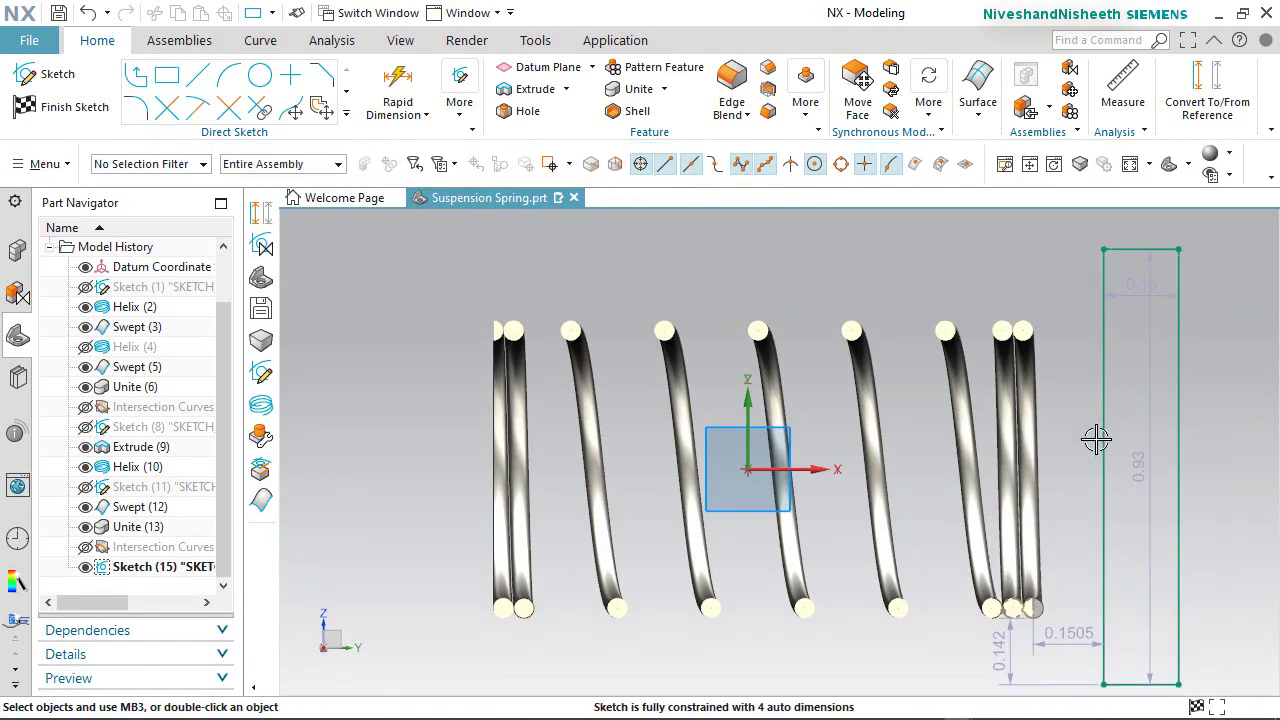
Align the midpoint of the rectangle's spring-side edge horizontally with the sketch origin and move that edge into the last coil's section.
{"action": "left_click", "coordinate": [747, 472]}
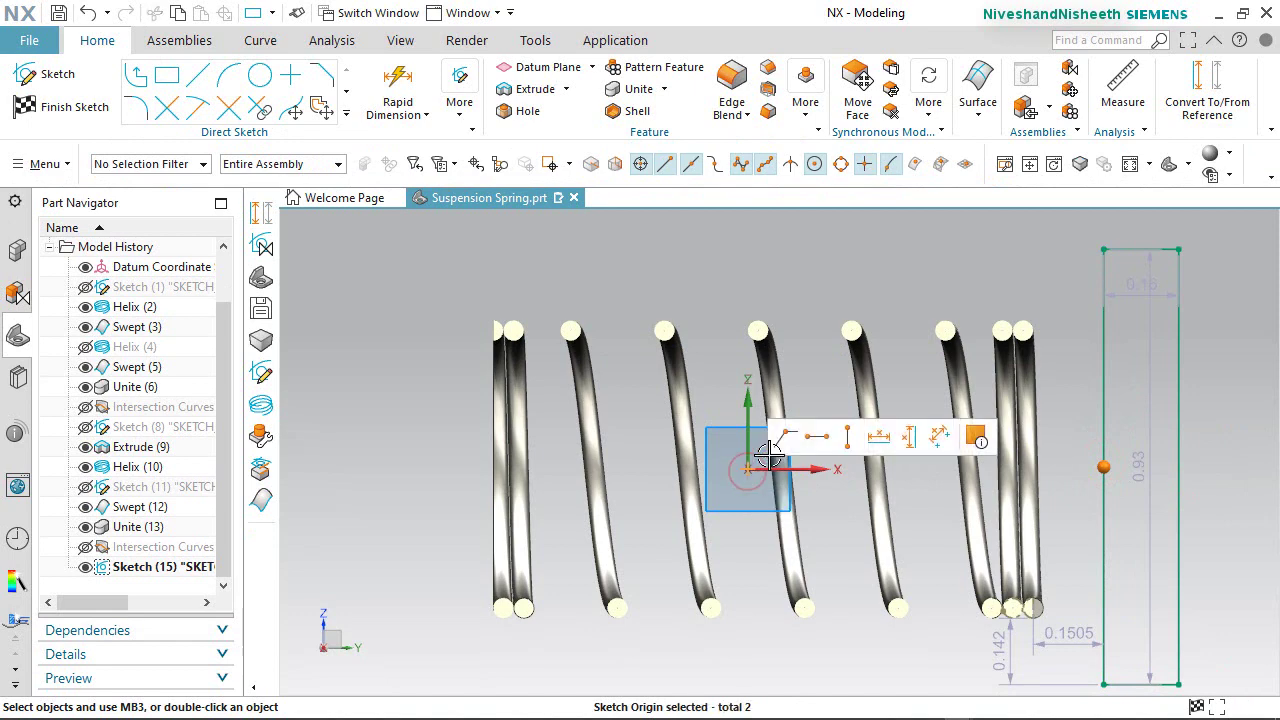
{"action": "left_click", "coordinate": [816, 436]}
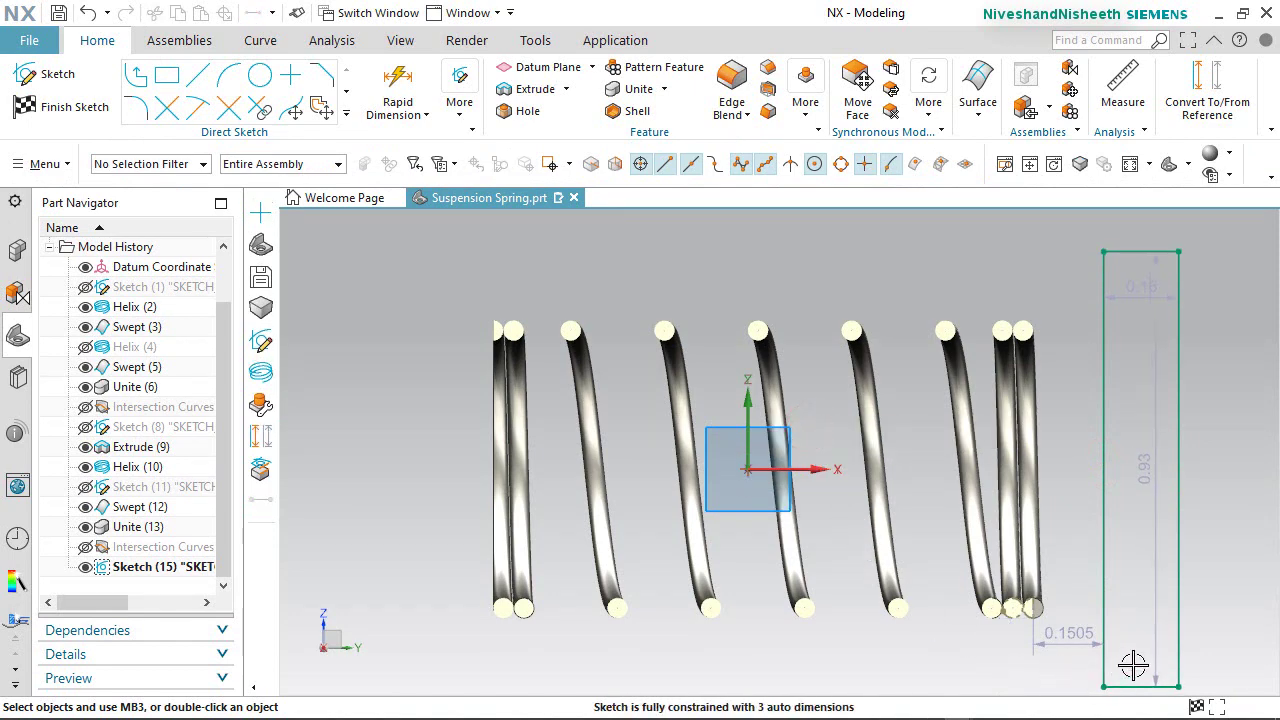
{"action": "scroll", "coordinate": [1130, 660], "scroll_direction": "up", "scroll_amount": 3}
{"action": "scroll", "coordinate": [1114, 625], "scroll_direction": "up", "scroll_amount": 2}
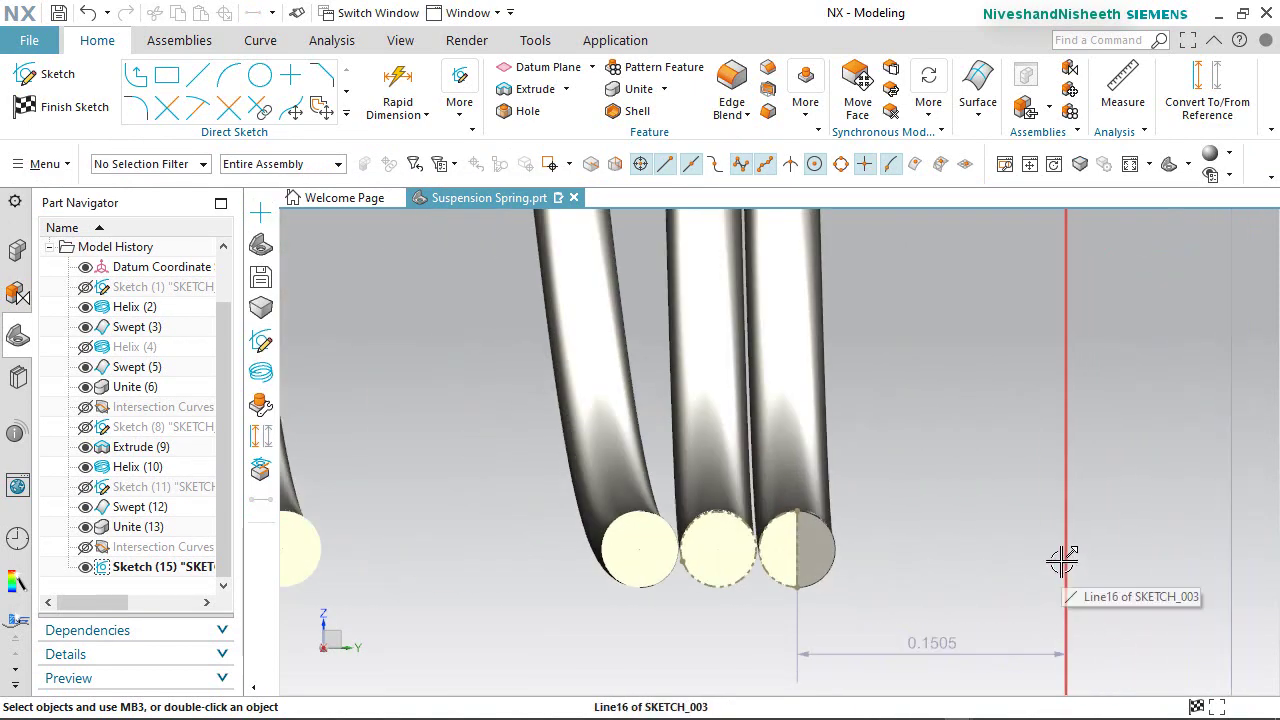
{"action": "mouse_move", "coordinate": [1062, 562]}
{"action": "left_mouse_down"}
{"action": "mouse_move", "coordinate": [946, 571]}
{"action": "mouse_move", "coordinate": [774, 554]}
{"action": "mouse_move", "coordinate": [751, 586]}
{"action": "mouse_move", "coordinate": [766, 602]}
{"action": "left_mouse_up"}
{"action": "scroll", "coordinate": [766, 602], "scroll_direction": "up", "scroll_amount": 4}
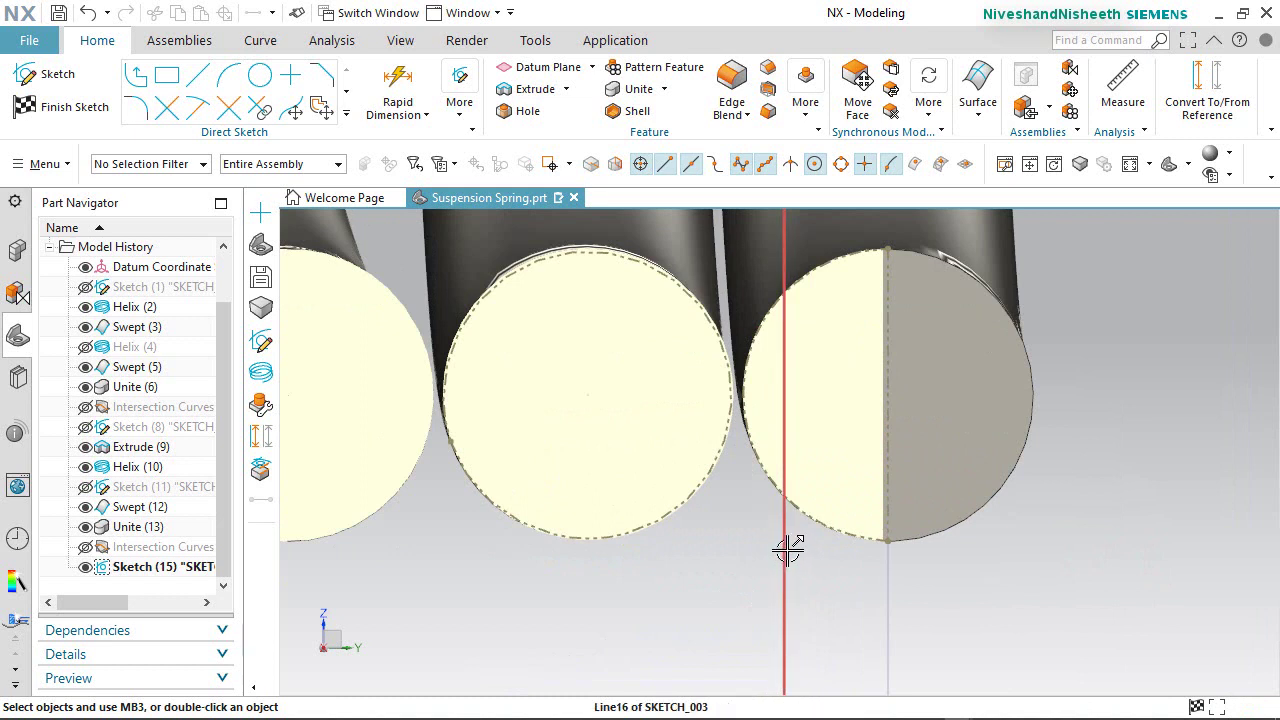
Make the rectangle's spring-side edge tangent to the projected half-round outline of the last coil.
{"action": "left_click", "coordinate": [788, 545]}
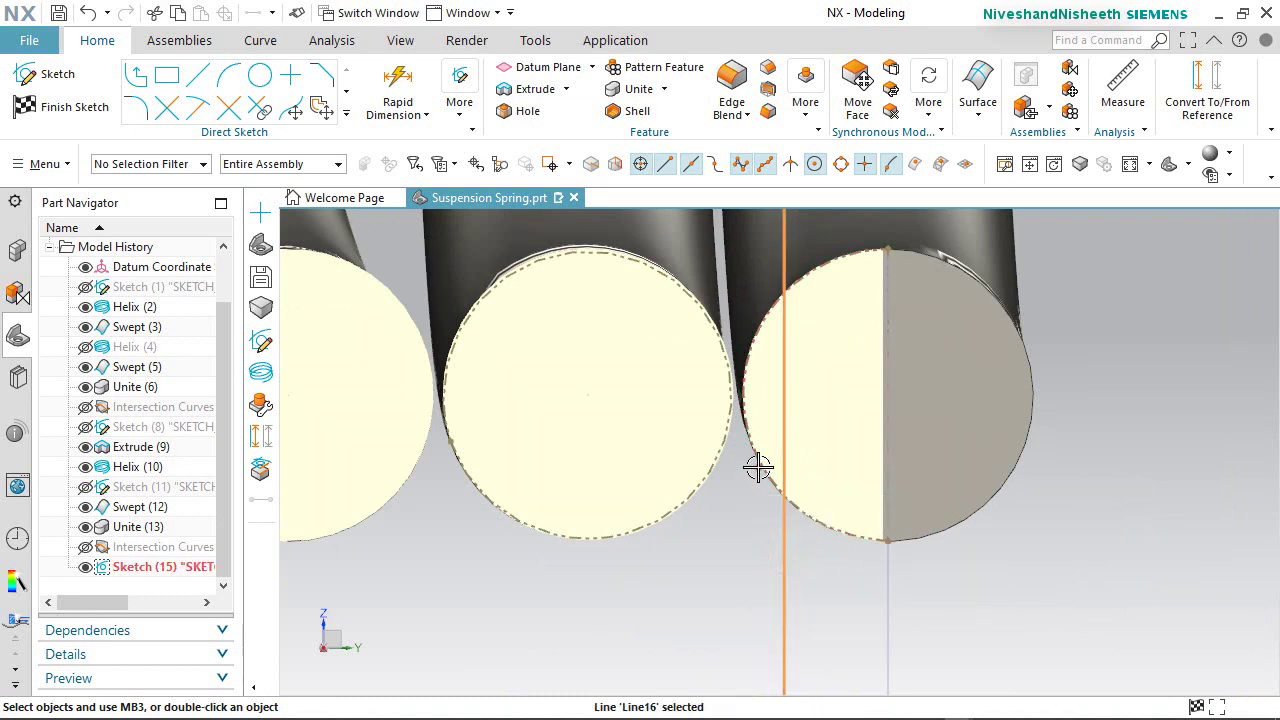
{"action": "left_click", "coordinate": [758, 467]}
{"action": "left_click", "coordinate": [958, 433]}
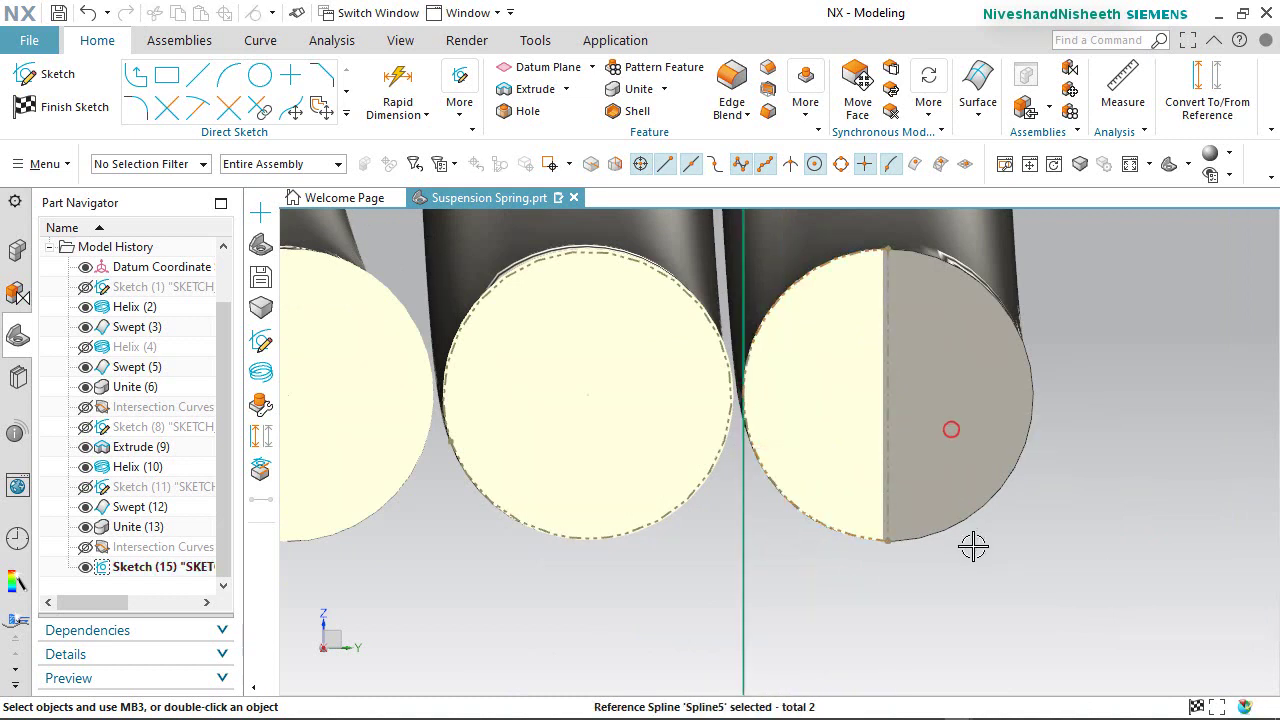
{"action": "left_click", "coordinate": [989, 591]}
{"action": "scroll", "coordinate": [842, 541], "scroll_direction": "down", "scroll_amount": 3}
{"action": "scroll", "coordinate": [842, 541], "scroll_direction": "down", "scroll_amount": 5}
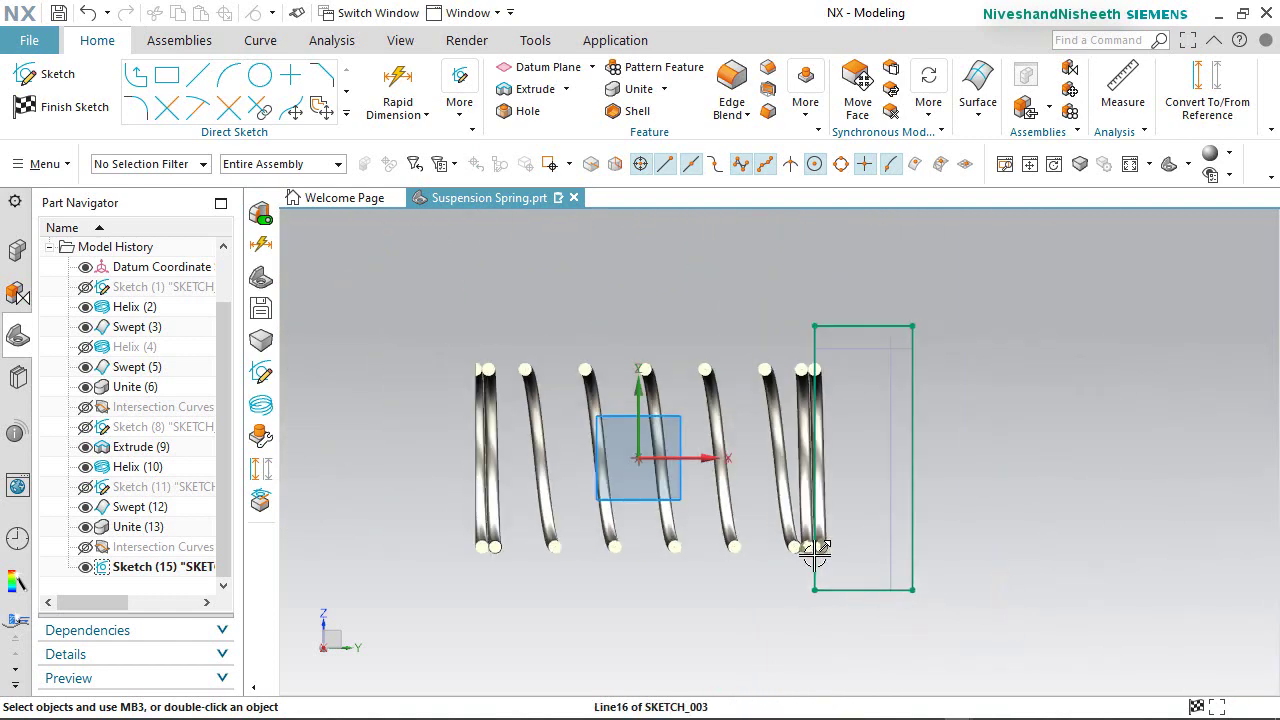
Finish the rectangular cutter sketch and turn off the section clipping of the spring.
{"action": "scroll", "coordinate": [985, 340], "scroll_direction": "up", "scroll_amount": 2}
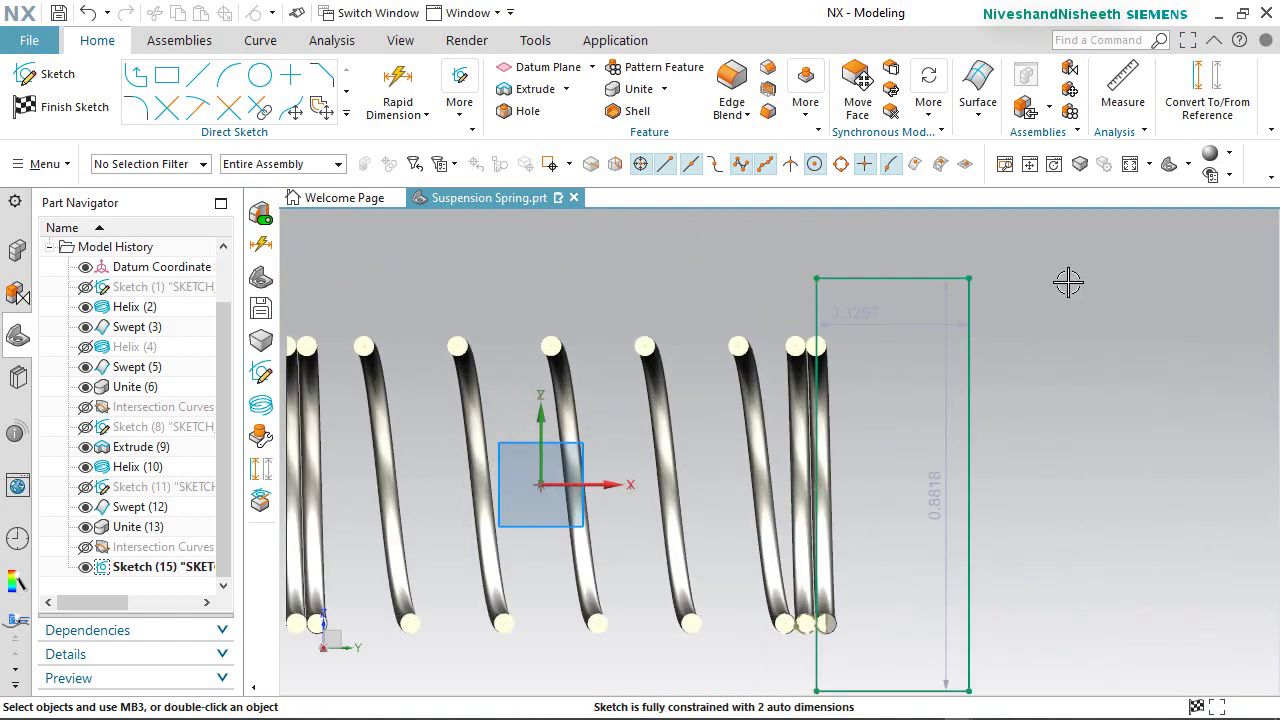
{"action": "right_click", "coordinate": [1068, 283]}
{"action": "left_click", "coordinate": [1113, 291]}
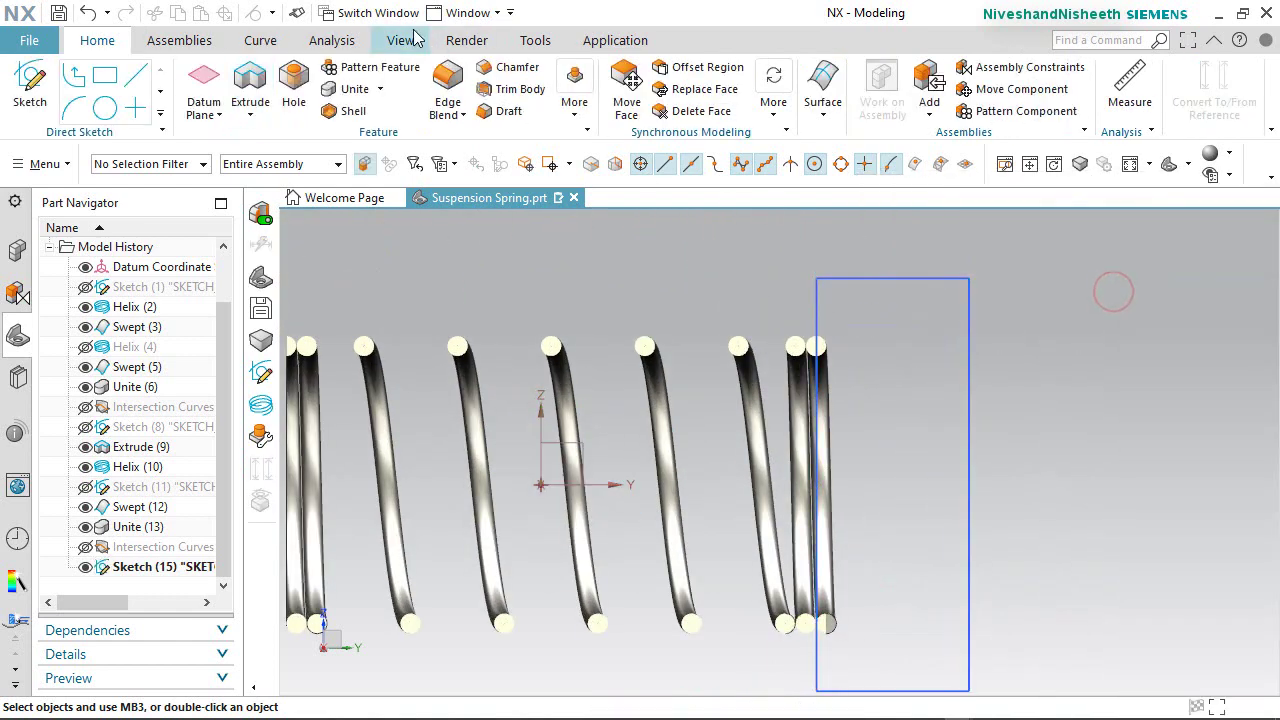
{"action": "left_click", "coordinate": [402, 40]}
{"action": "left_click", "coordinate": [457, 89]}
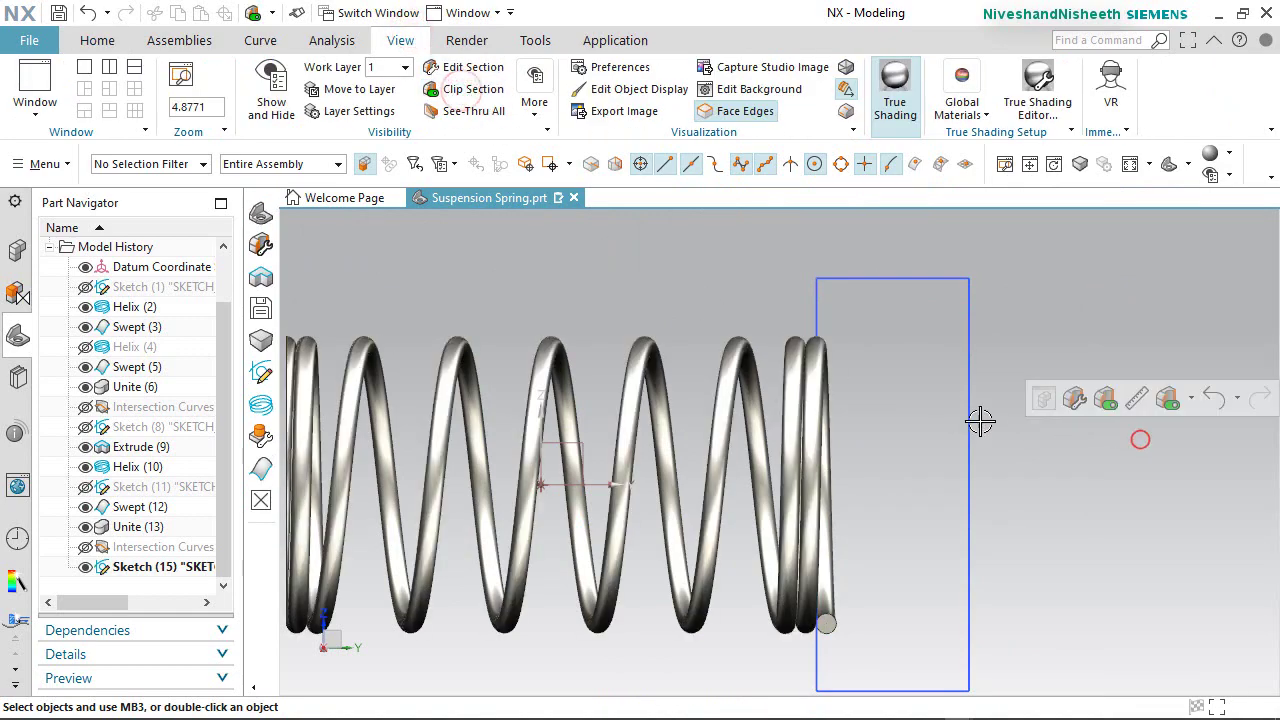
Extrude the rectangle with symmetric limits of 1 in and subtract it from the spring to flatten the second end.
{"action": "middle_click_drag", "start_coordinate": [980, 422], "coordinate": [923, 463]}
{"action": "scroll", "coordinate": [925, 373], "scroll_direction": "down", "scroll_amount": 3}
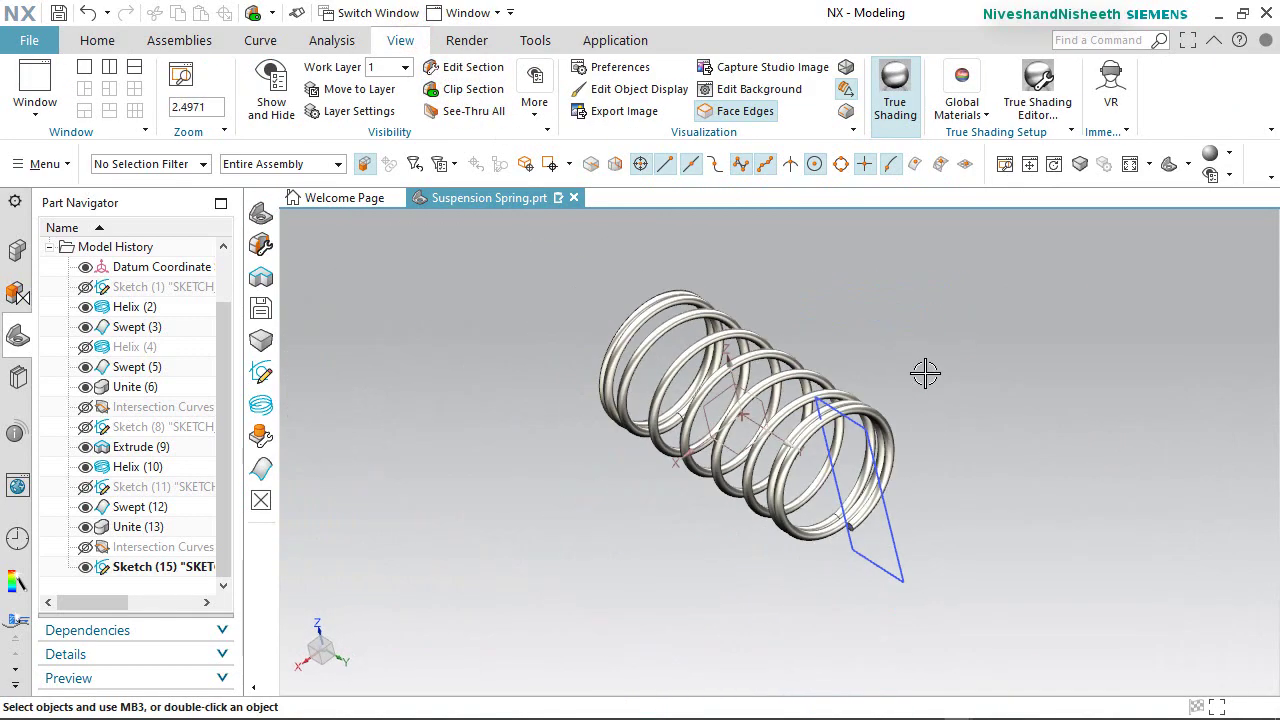
{"action": "scroll", "coordinate": [925, 373], "scroll_direction": "up", "scroll_amount": 1}
{"action": "left_click", "coordinate": [97, 40]}
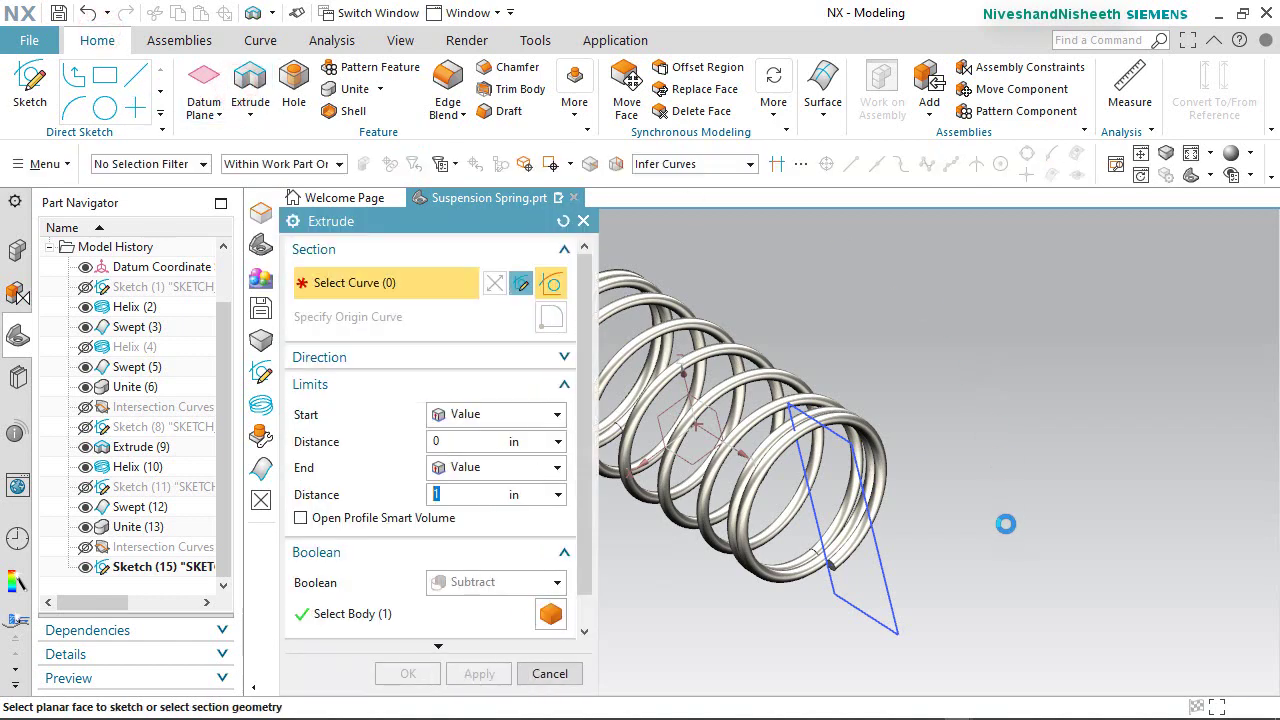
{"action": "left_click", "coordinate": [893, 558]}
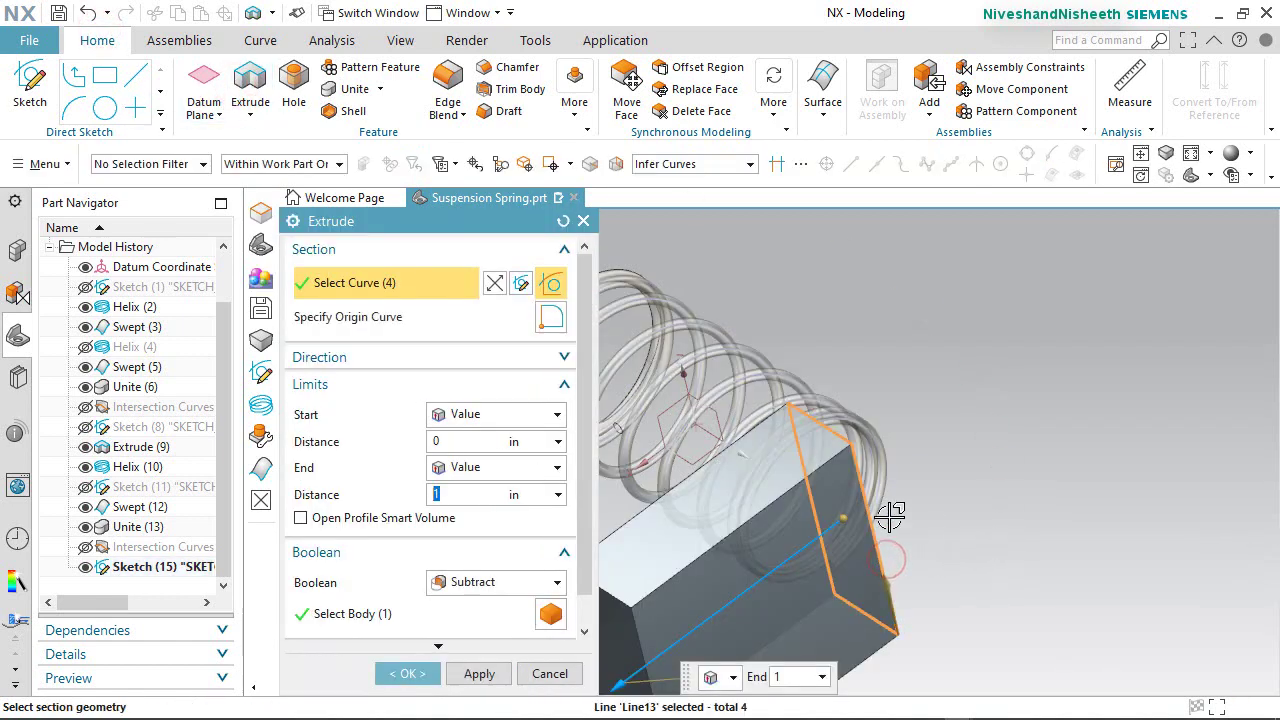
{"action": "left_click", "coordinate": [503, 413]}
{"action": "left_click", "coordinate": [497, 456]}
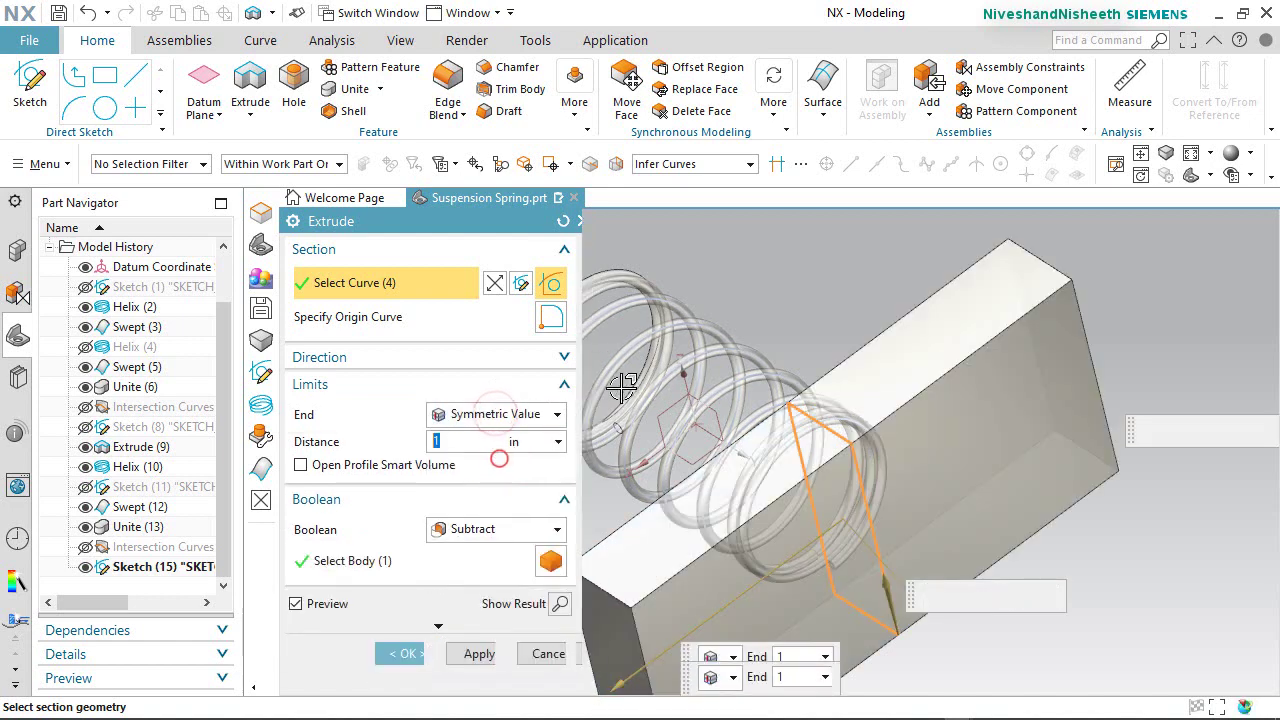
{"action": "left_click", "coordinate": [417, 649]}
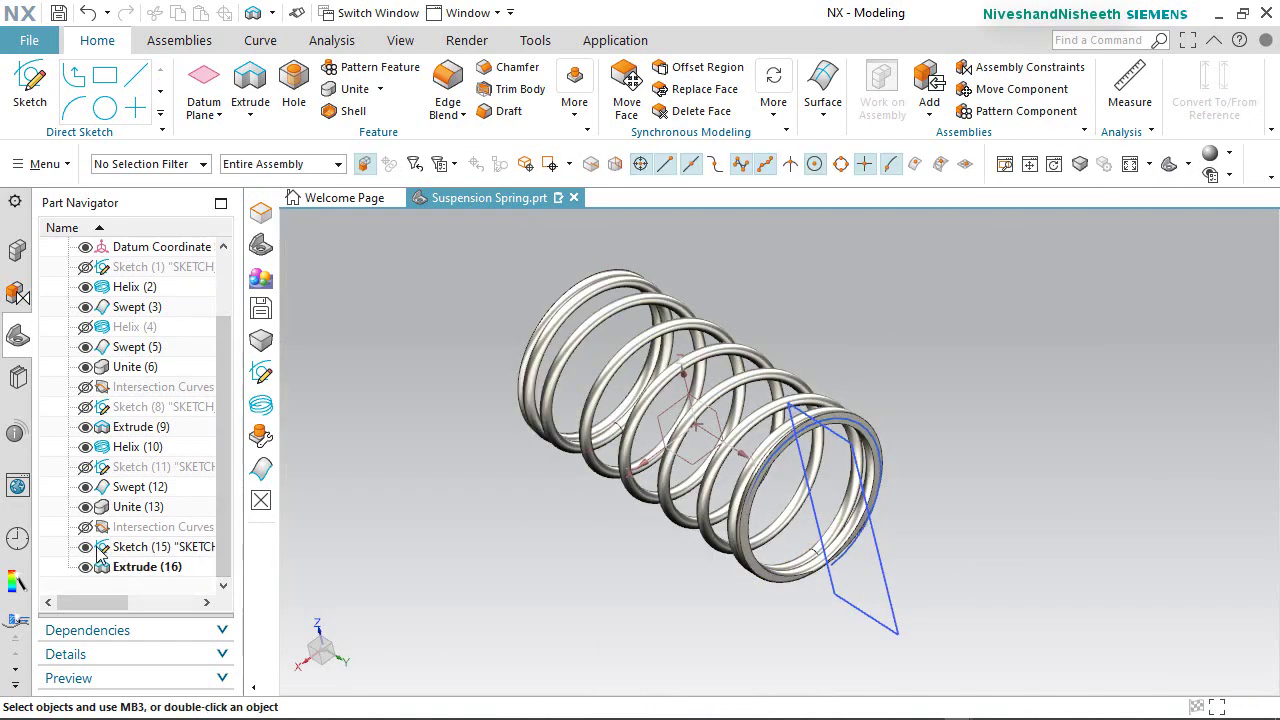
Hide the cutter sketch and Helix (10), leaving the trimmed spring end in view.
{"action": "left_click", "coordinate": [87, 547]}
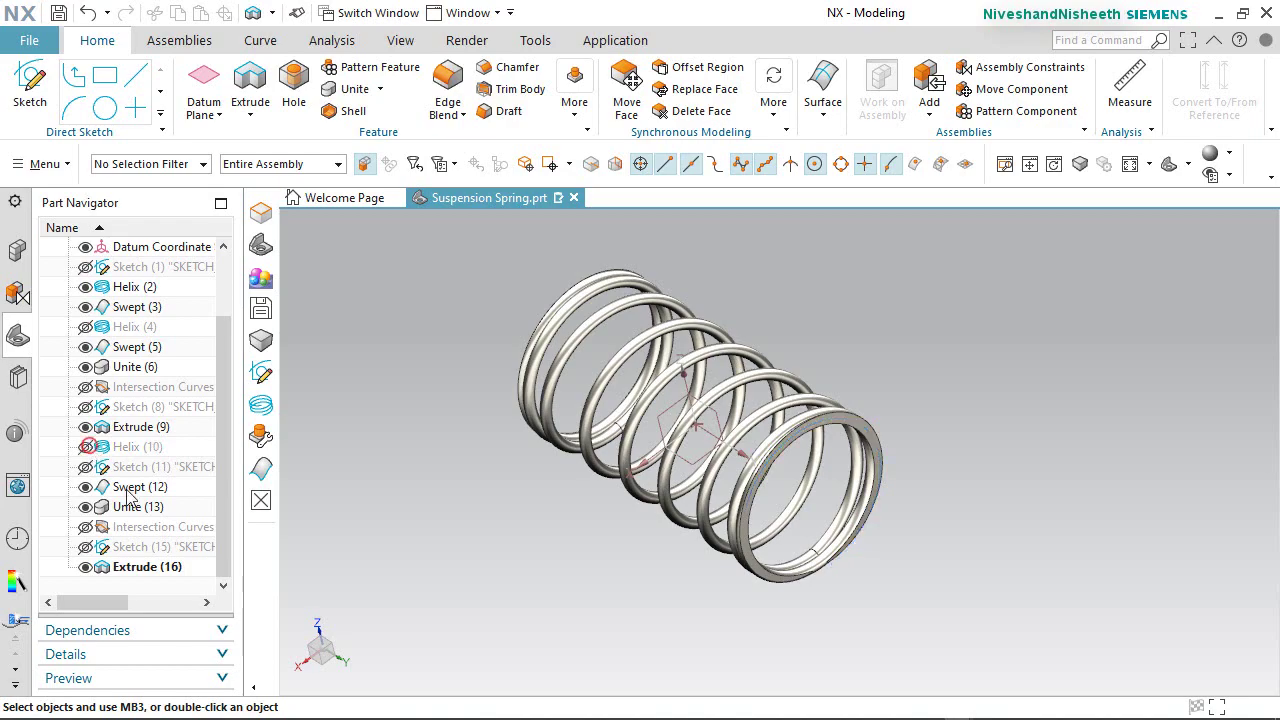
{"action": "scroll", "coordinate": [780, 510], "scroll_direction": "up", "scroll_amount": 3}
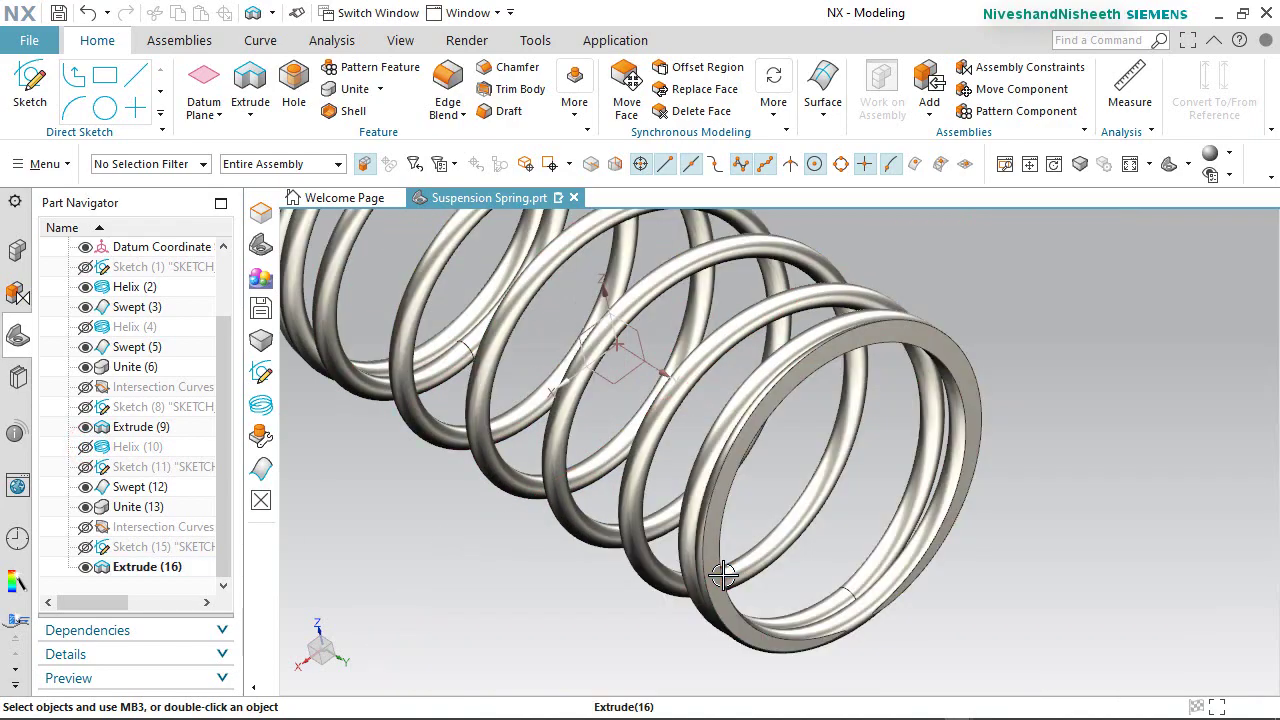
{"action": "mouse_move", "coordinate": [725, 575]}
{"action": "middle_mouse_down"}
{"action": "mouse_move", "coordinate": [772, 567]}
{"action": "mouse_move", "coordinate": [806, 585]}
{"action": "mouse_move", "coordinate": [735, 573]}
{"action": "middle_mouse_up"}
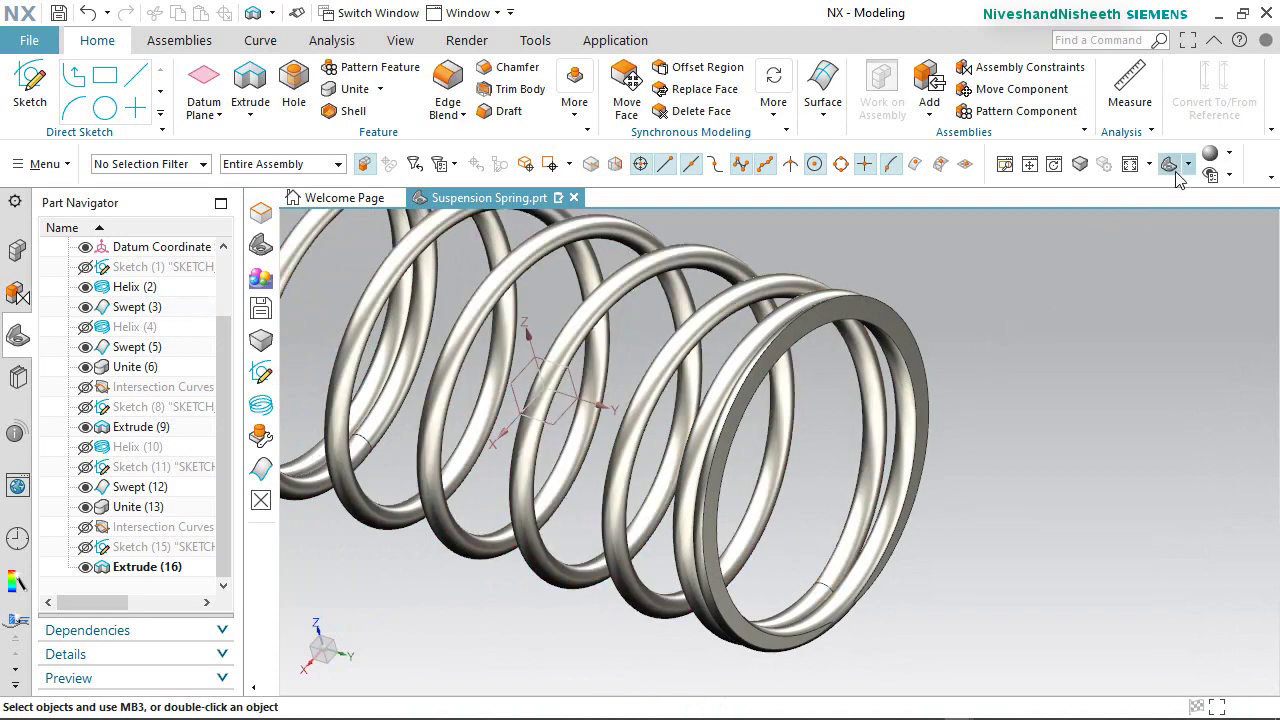
{"action": "left_click", "coordinate": [1207, 194]}
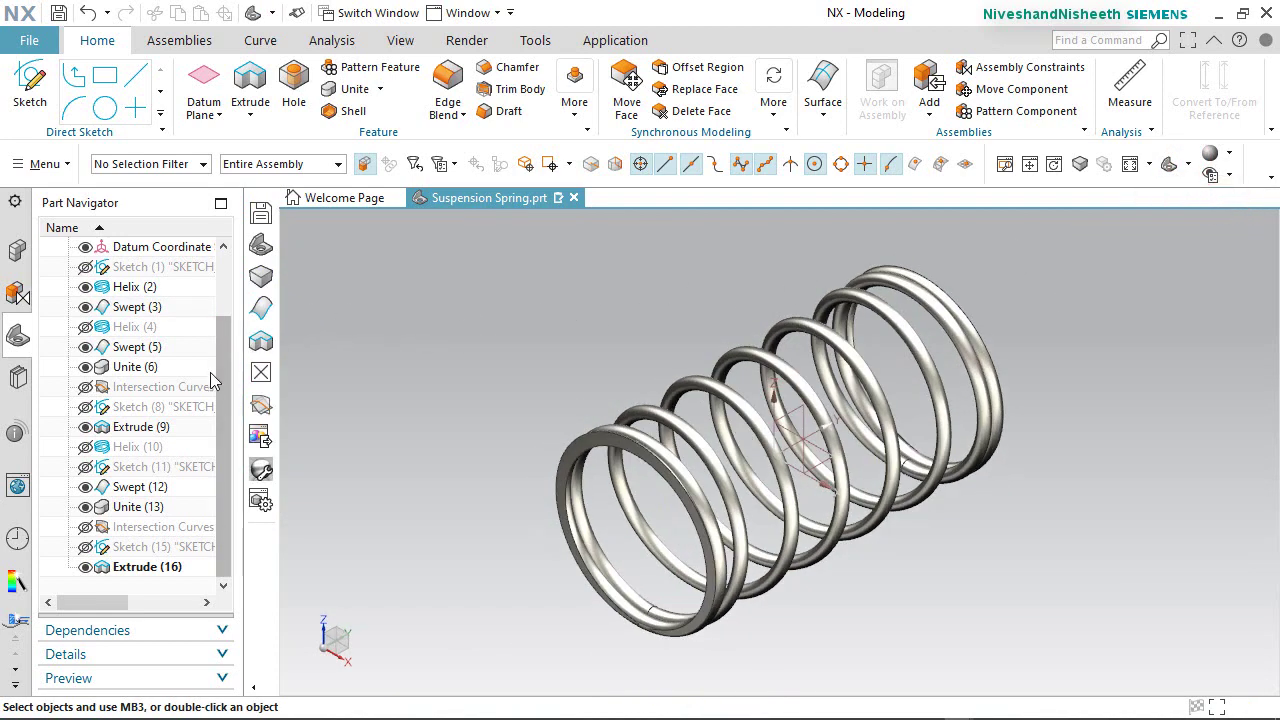
Save the suspension spring part and hide the datum coordinate system.
{"action": "left_click_drag", "start_coordinate": [224, 393], "coordinate": [240, 302]}
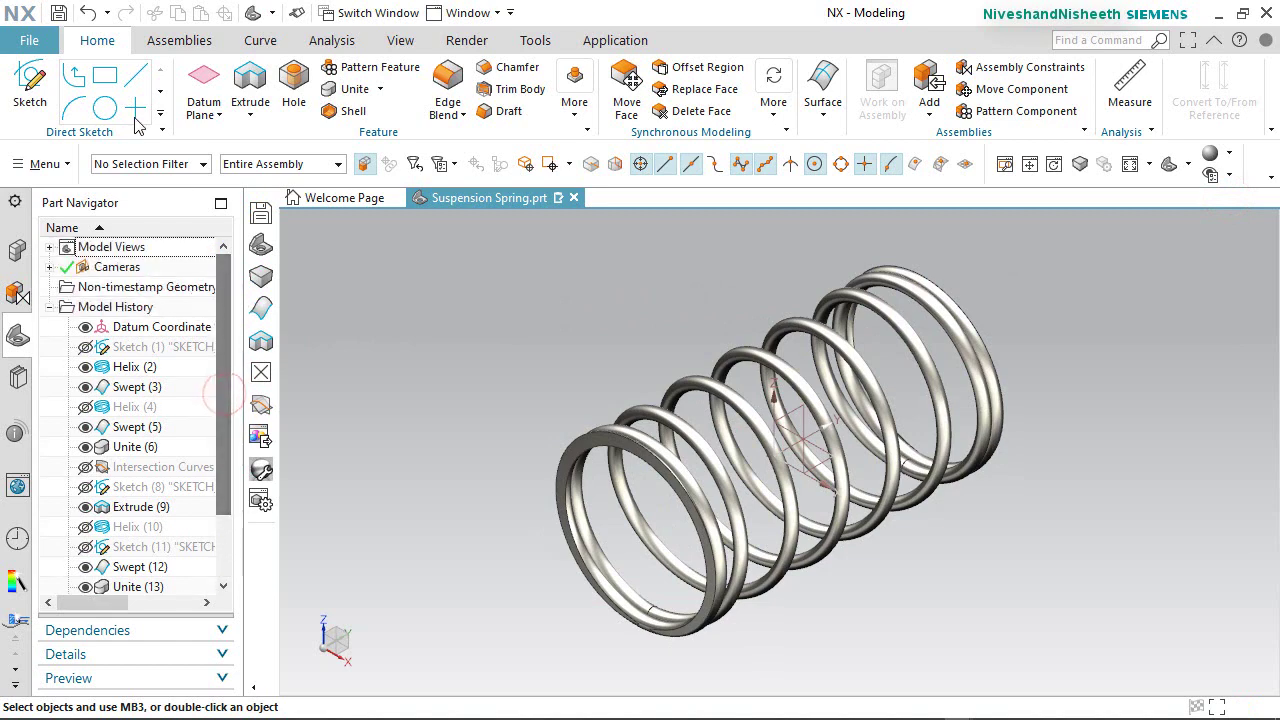
{"action": "left_click", "coordinate": [58, 13]}
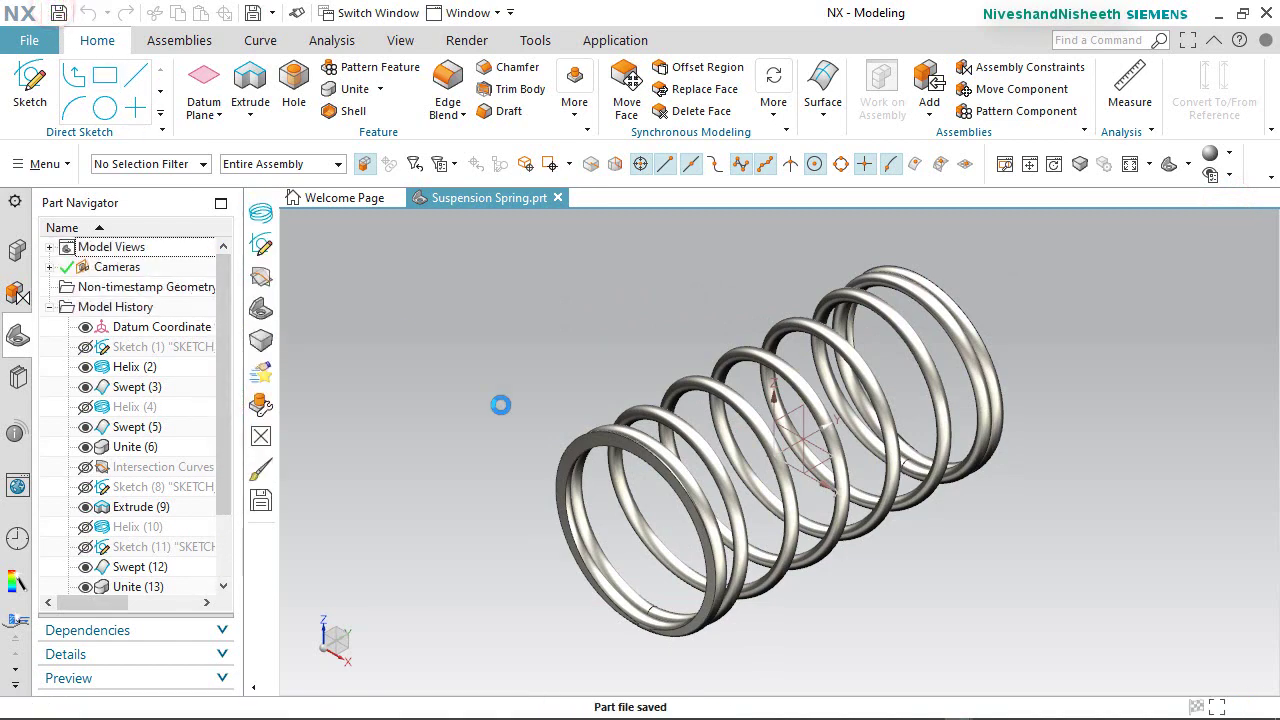
{"action": "left_click", "coordinate": [86, 328]}
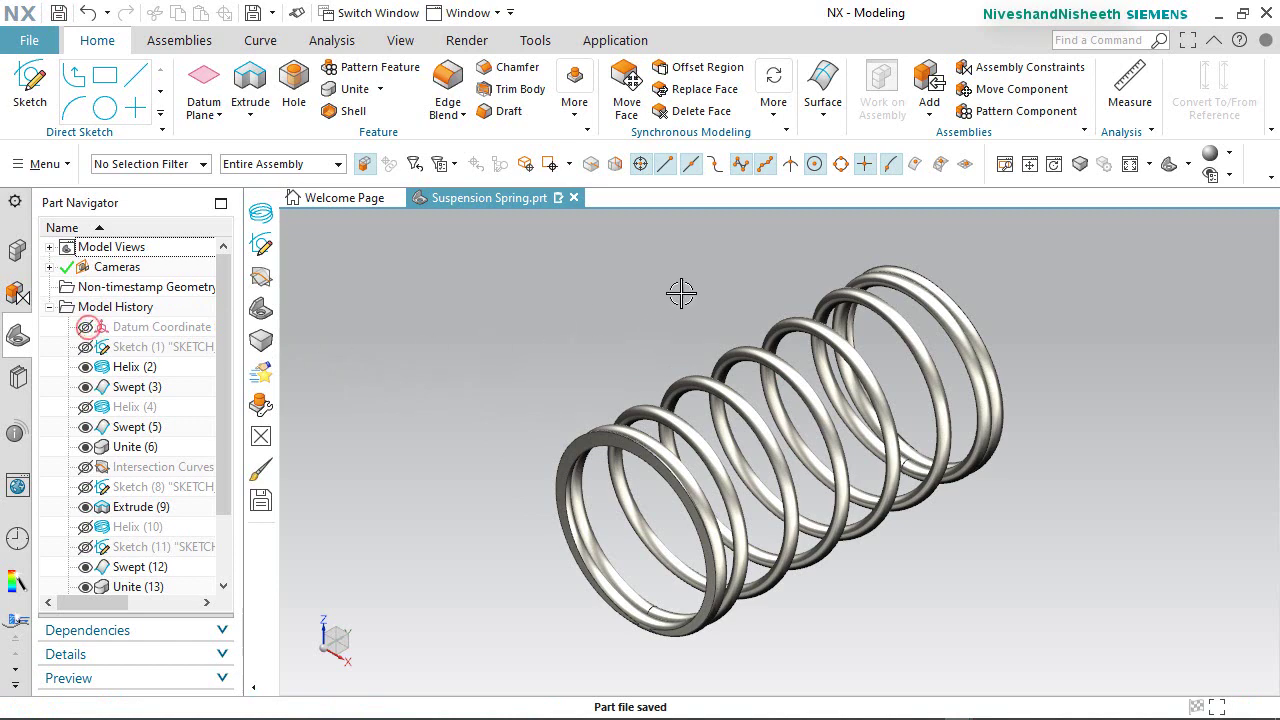
Examine the finished spring enlarged in full-screen display, and return to the normal window layout.
{"action": "left_click", "coordinate": [1186, 40]}
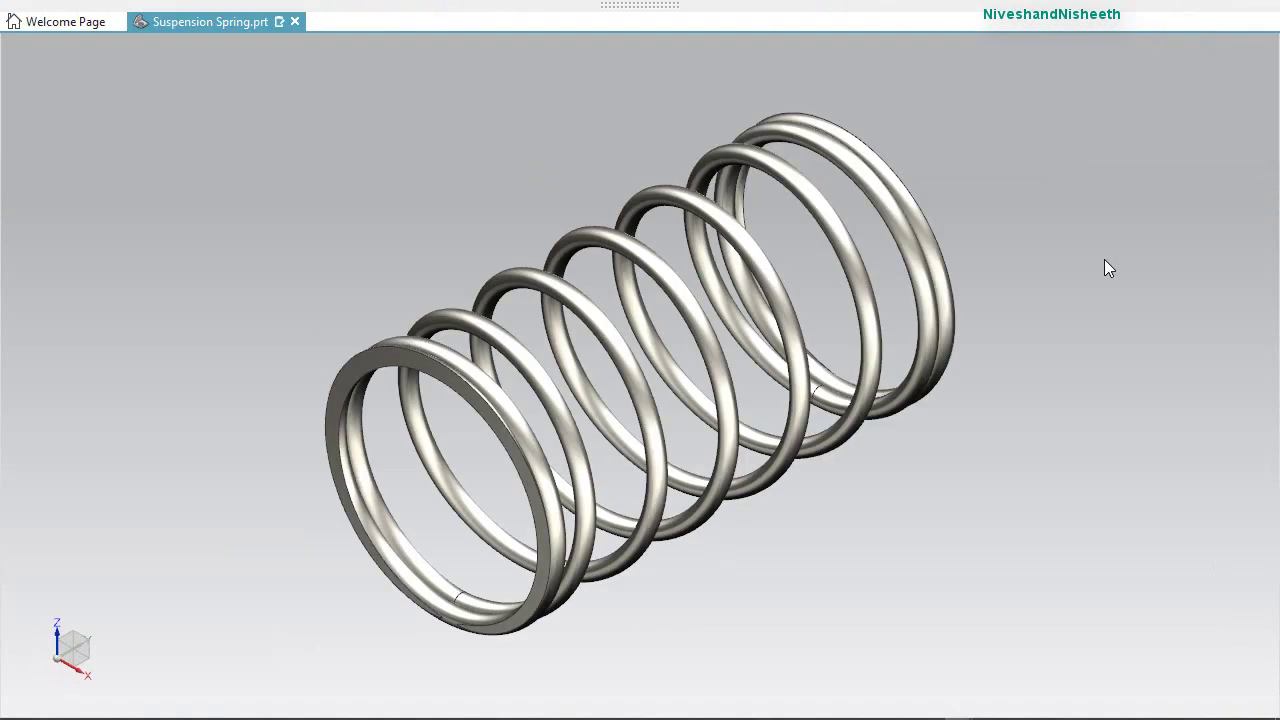
{"action": "right_click", "coordinate": [1012, 148]}
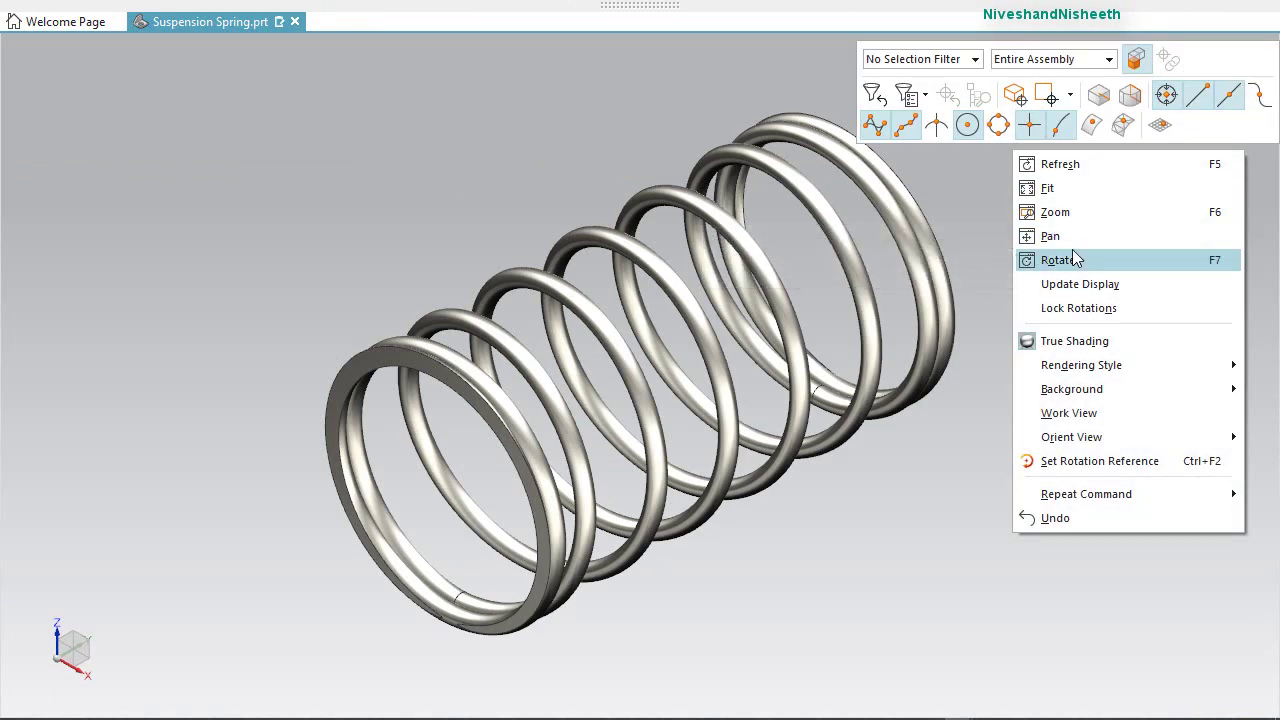
{"action": "left_click", "coordinate": [1060, 215]}
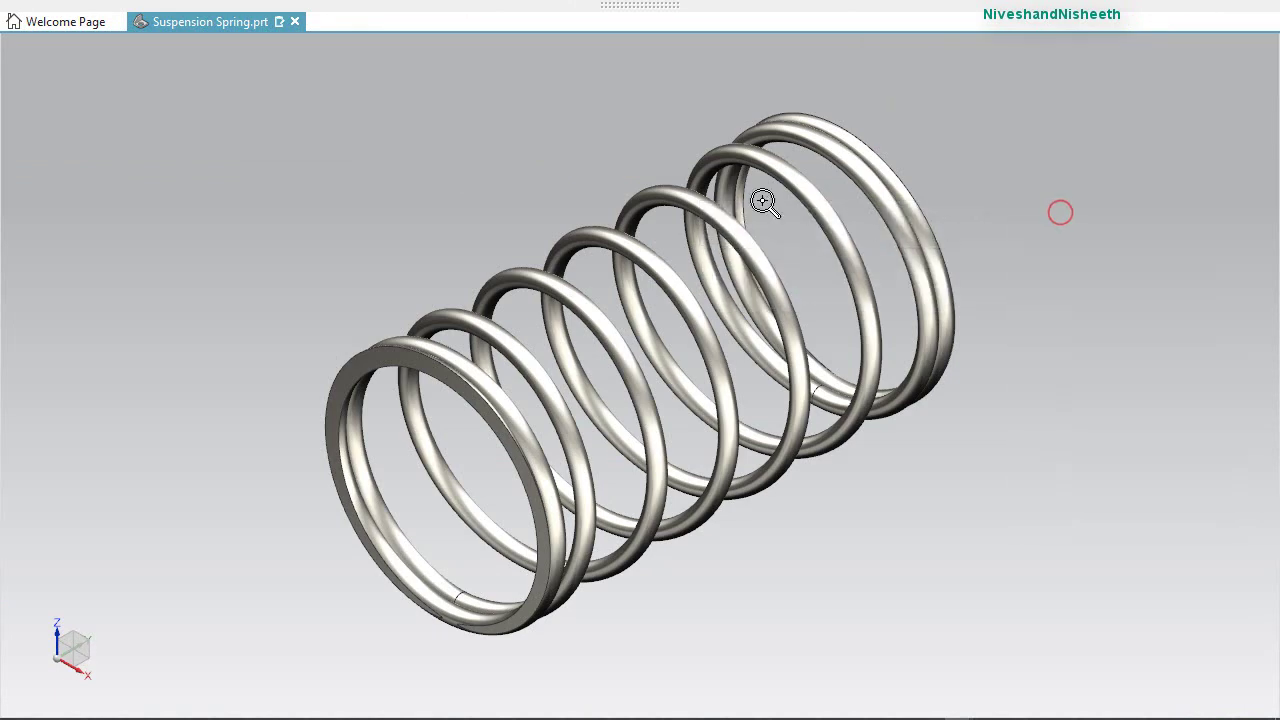
{"action": "left_click_drag", "start_coordinate": [183, 61], "coordinate": [1082, 674]}
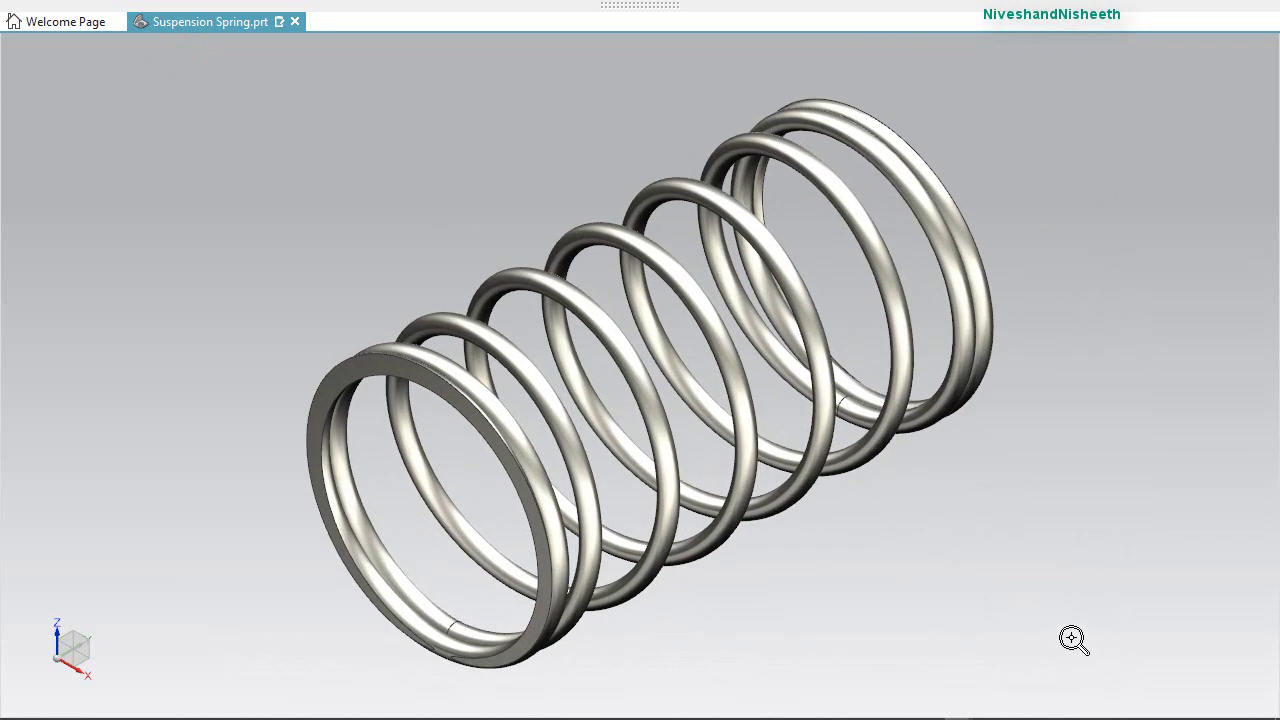
{"action": "right_click", "coordinate": [1062, 254]}
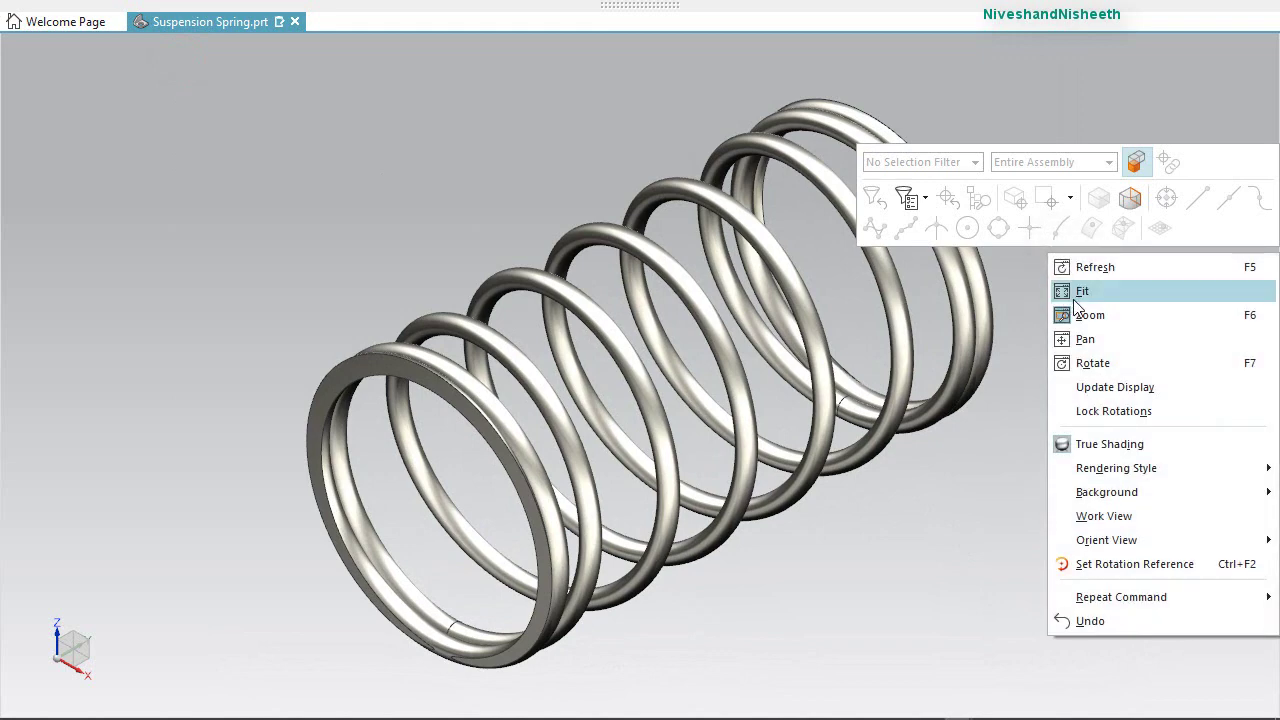
{"action": "left_click", "coordinate": [997, 482]}
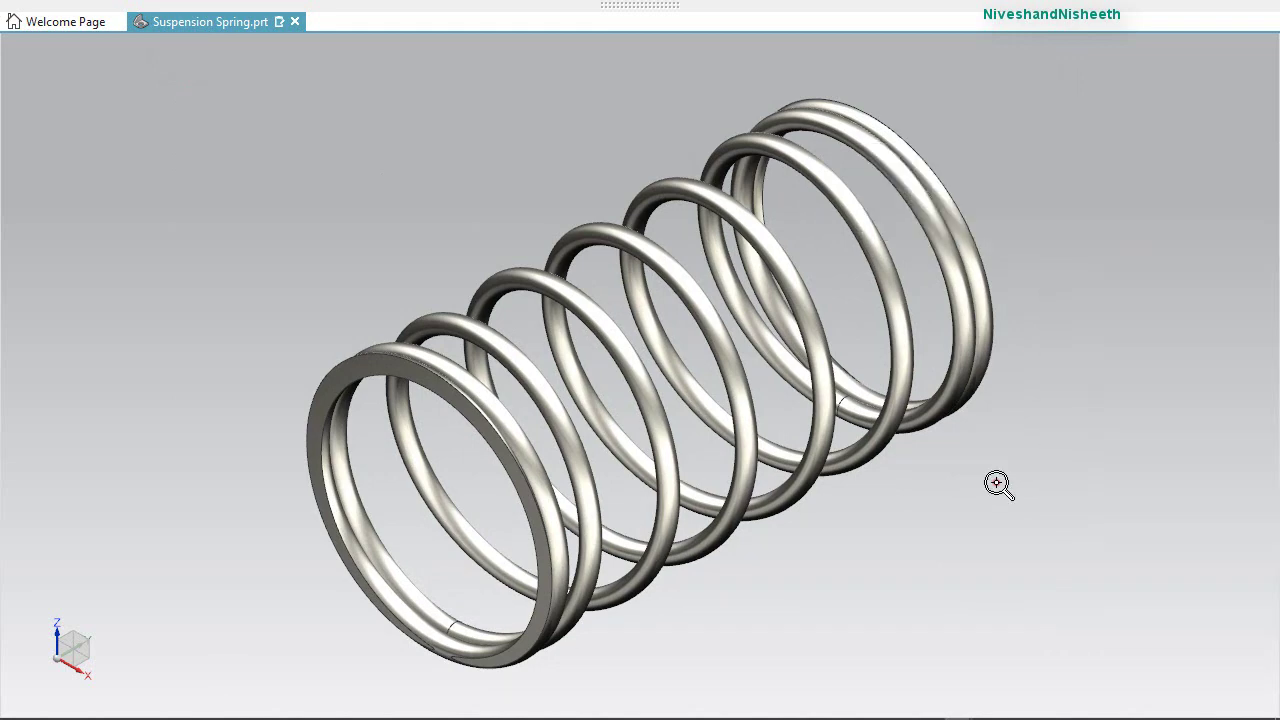
{"action": "middle_click_drag", "start_coordinate": [996, 482], "coordinate": [984, 511]}
{"action": "mouse_move", "coordinate": [1010, 5]}
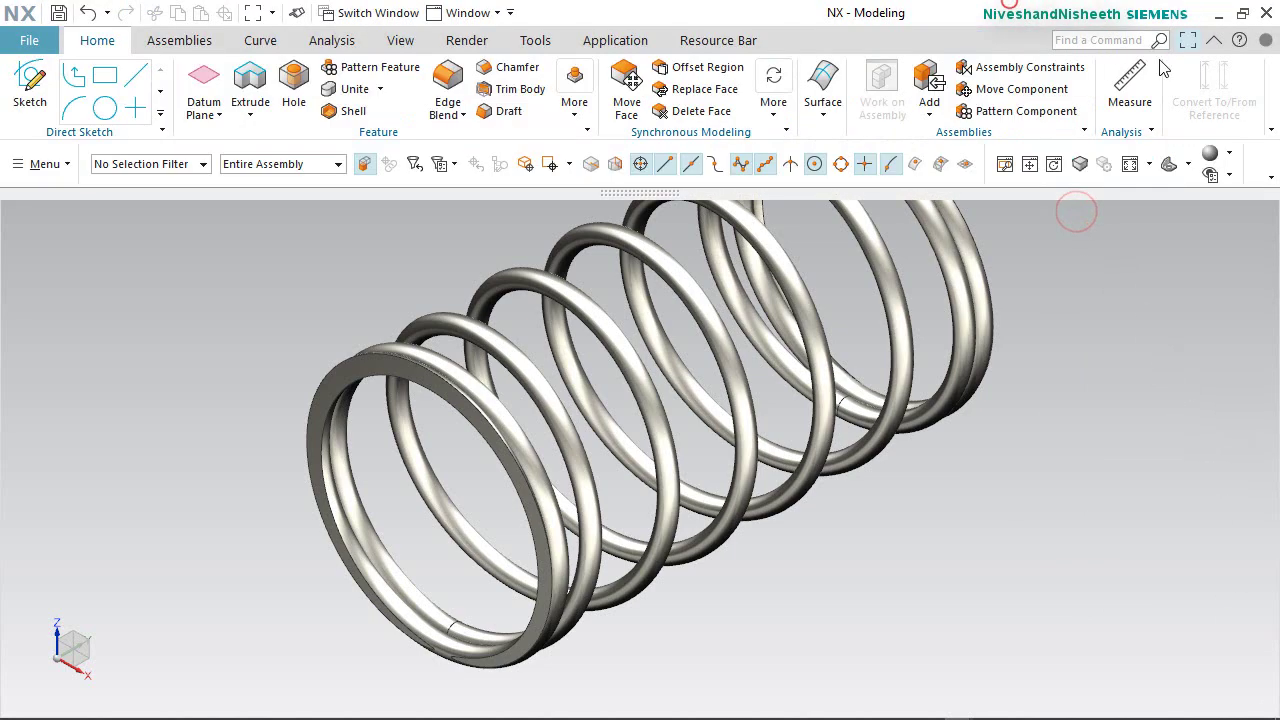
{"action": "left_click", "coordinate": [1188, 40]}
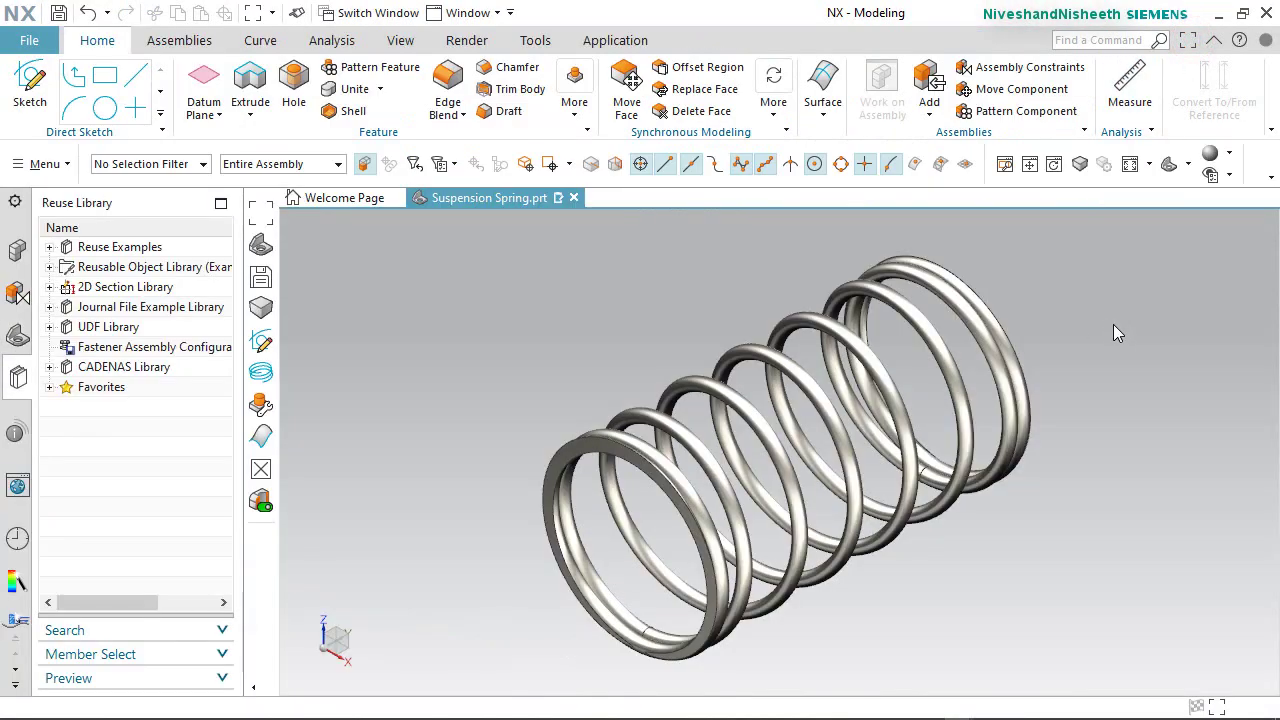
Save the finished spring part again and bring its model history back into view.
{"action": "left_click", "coordinate": [60, 12]}
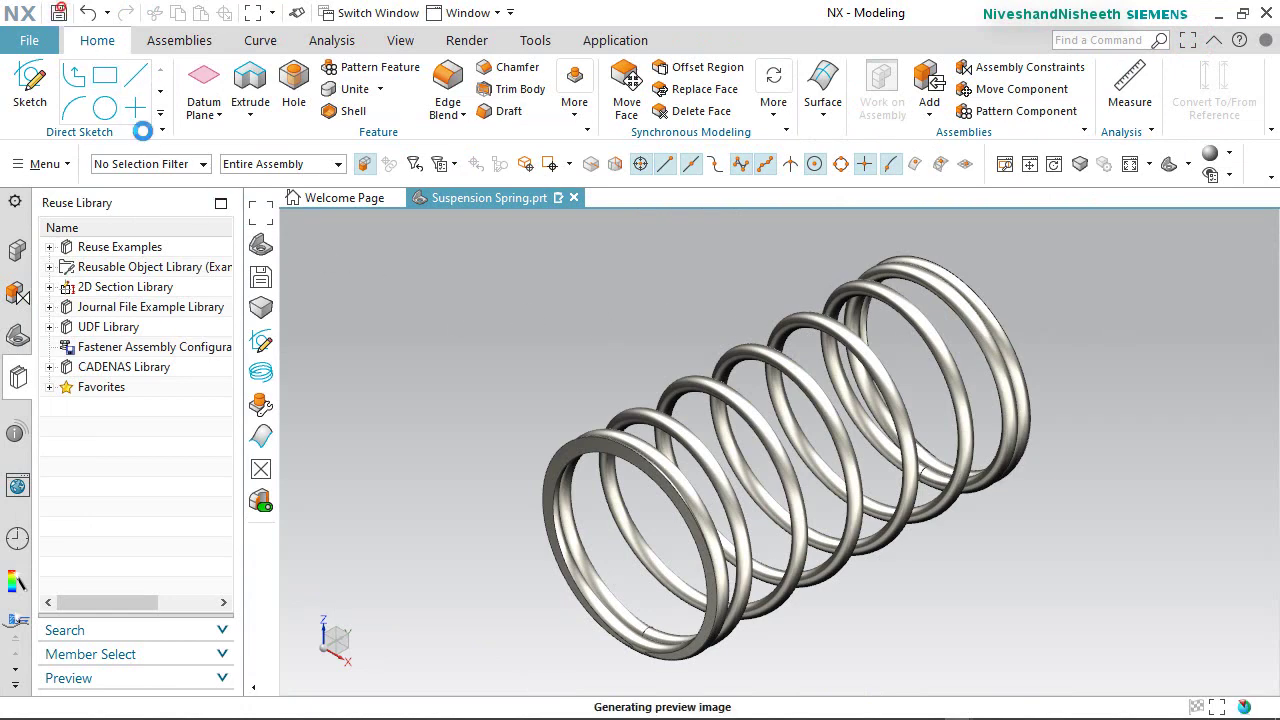
{"action": "left_click", "coordinate": [16, 335]}
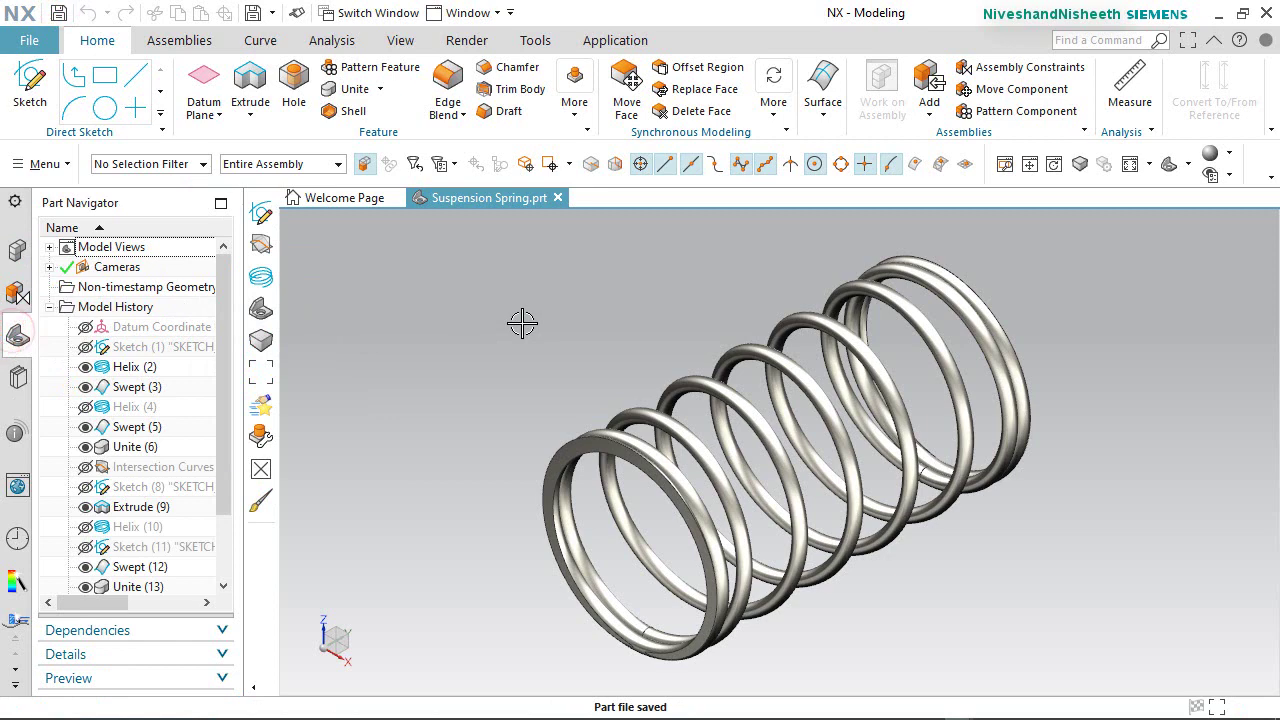